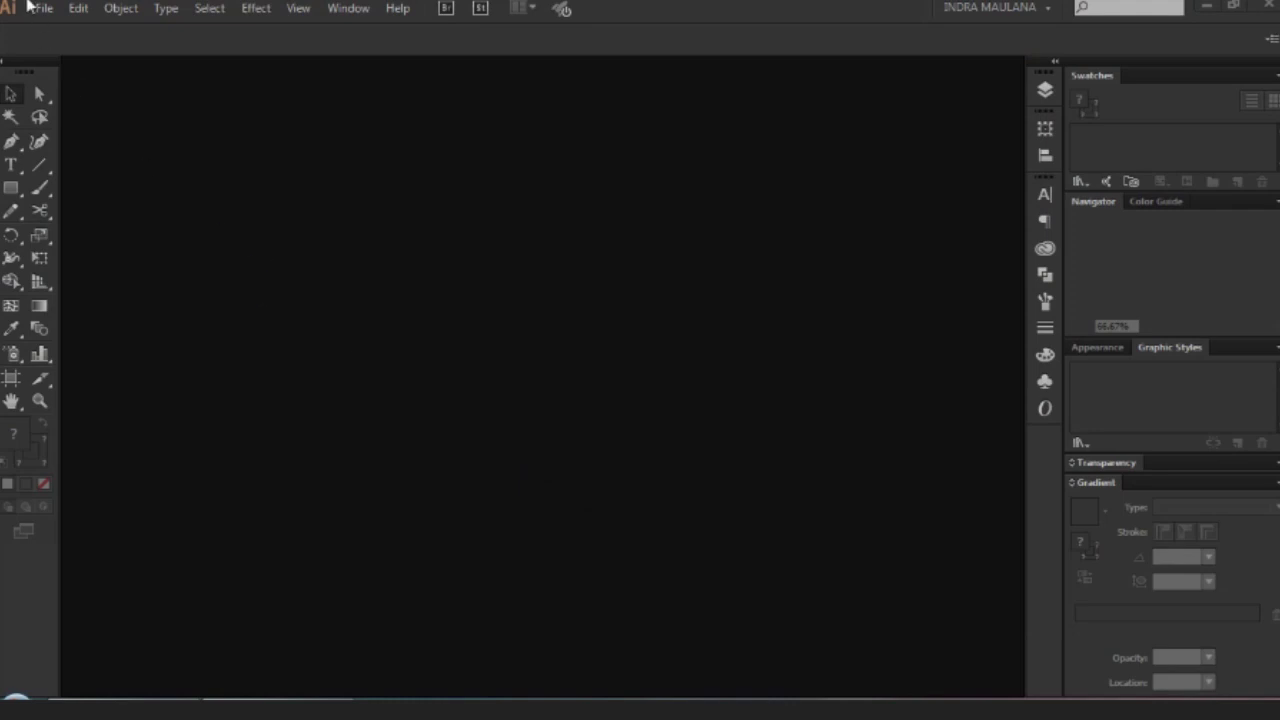
Create a new Print-profile A4 portrait document in RGB colour mode.
click(40, 8)
click(58, 30)
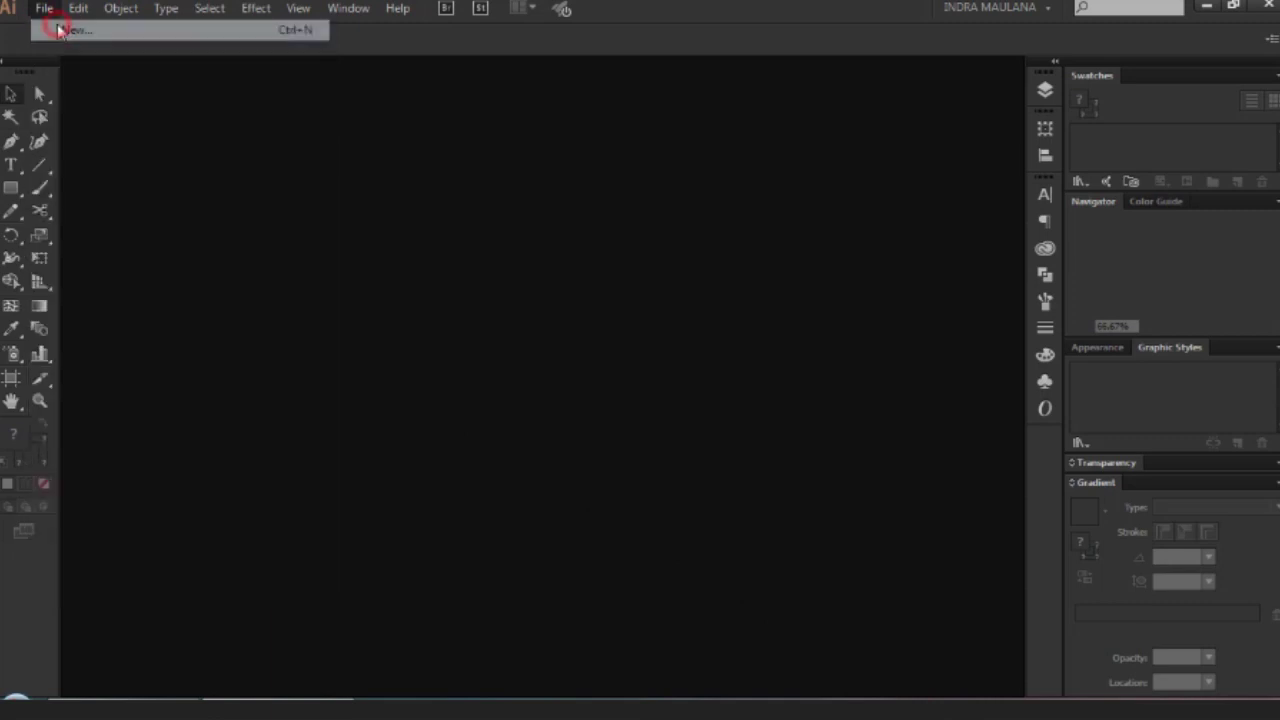
click(677, 176)
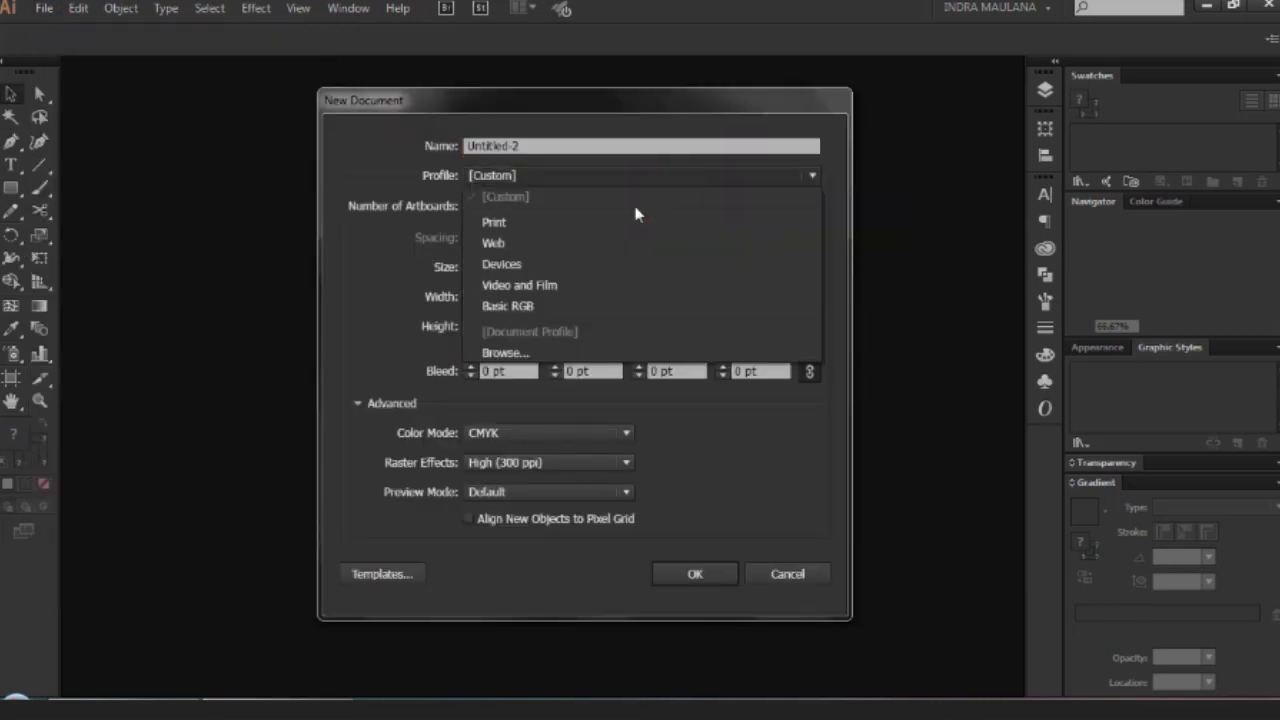
click(519, 224)
click(517, 266)
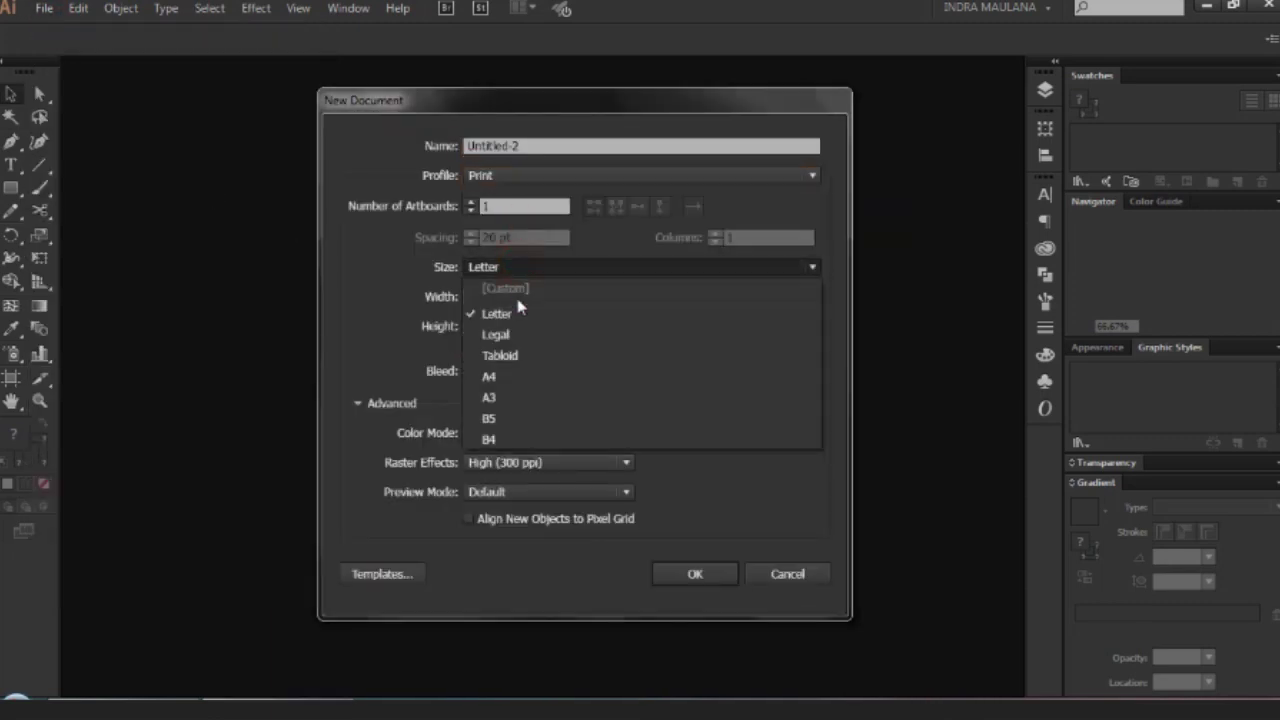
click(489, 376)
click(533, 433)
click(531, 478)
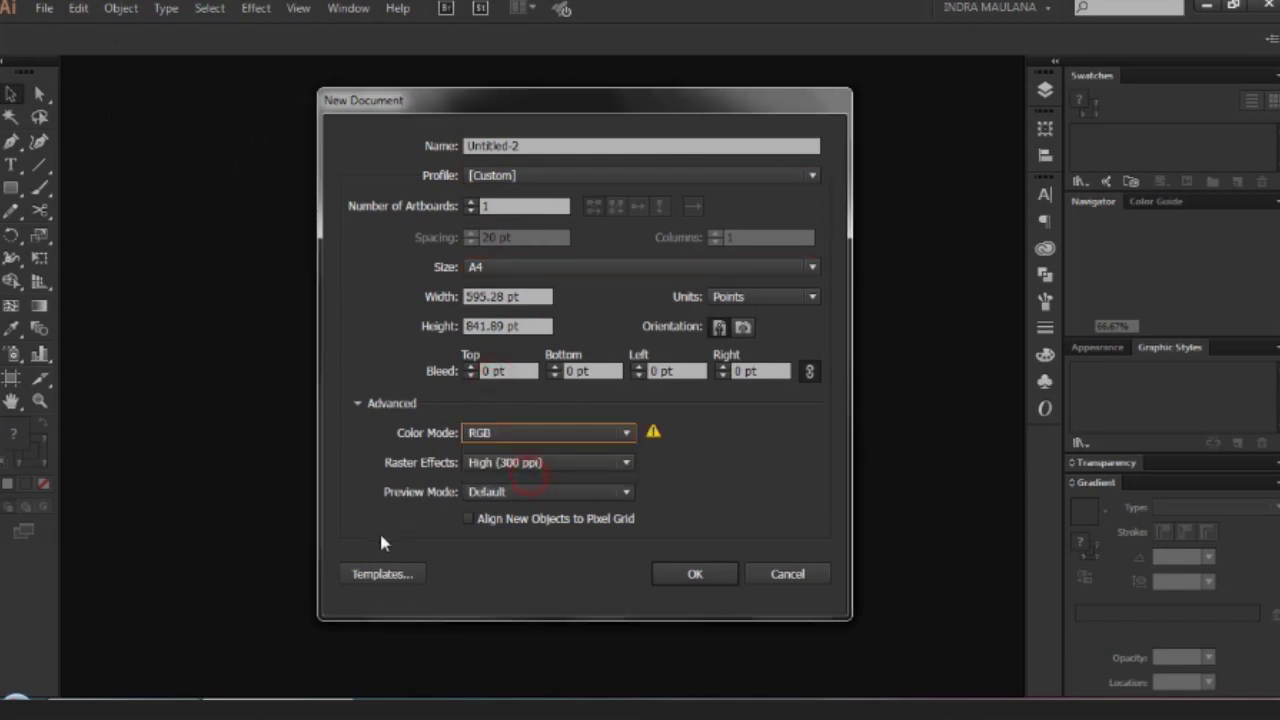
click(674, 576)
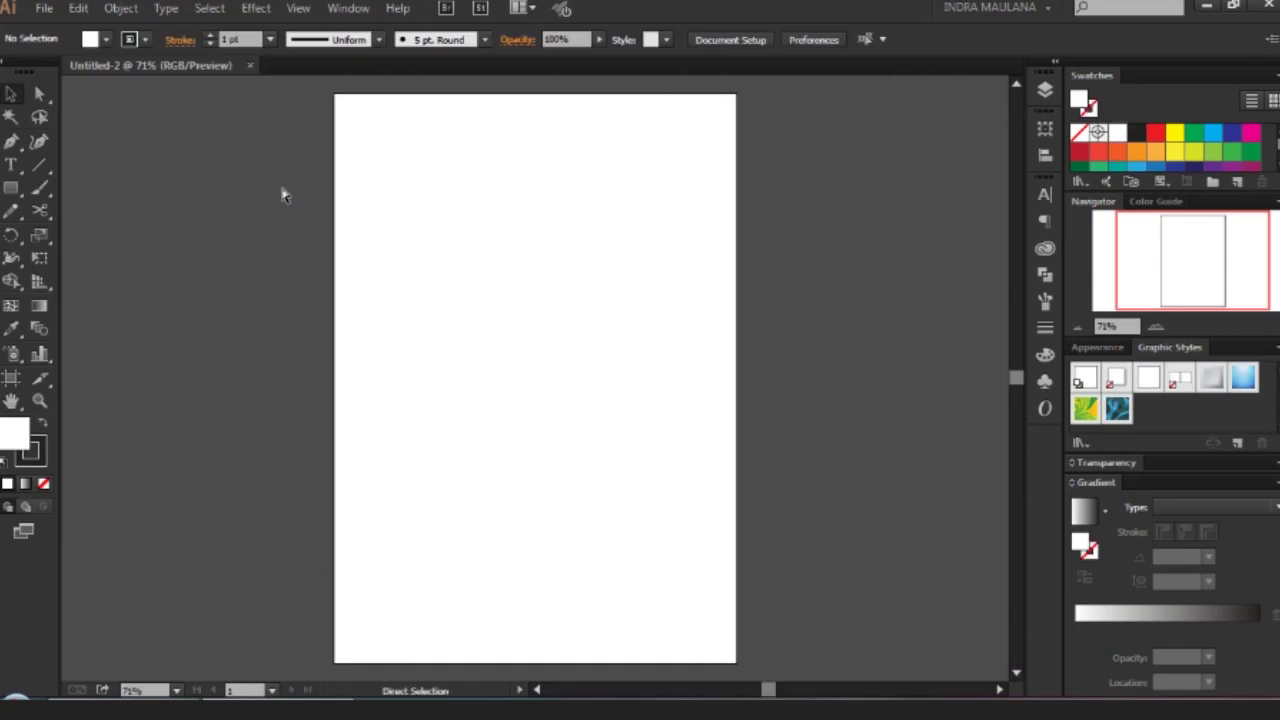
Paste a small grid object beside the page, deselect it, and show the Layers list with Layer 1.
key(ctrl+v)
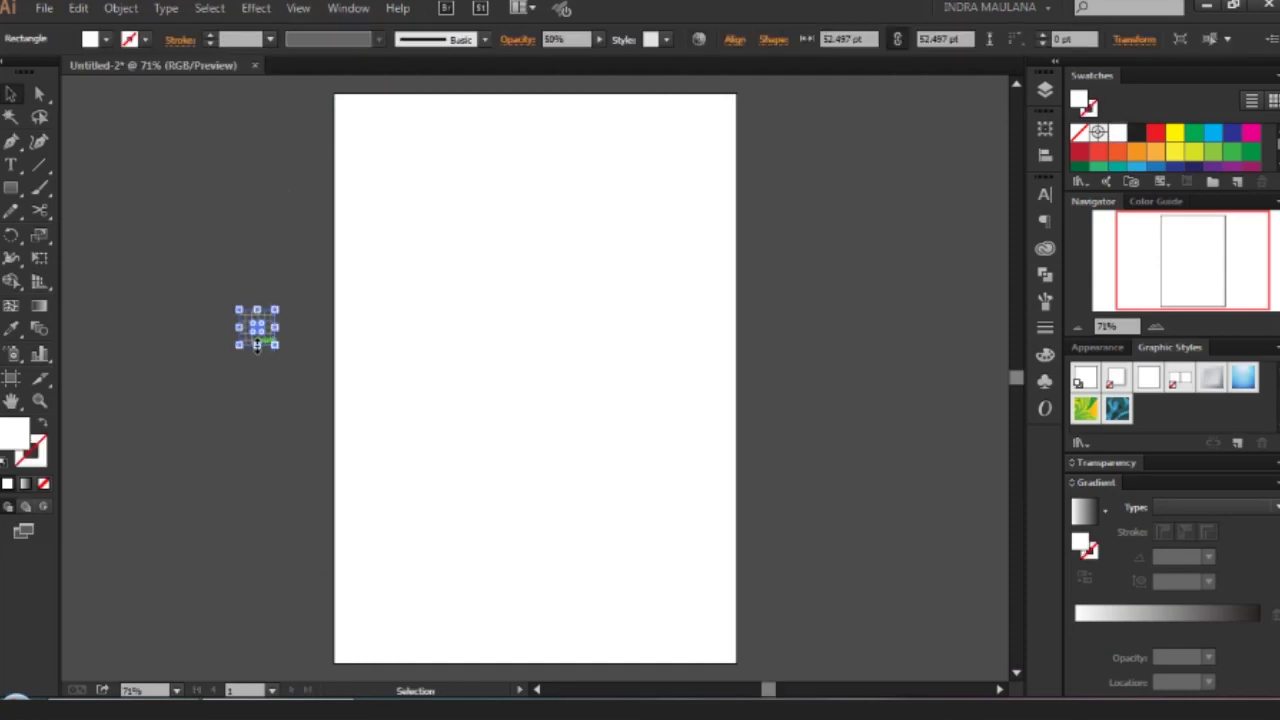
click(299, 404)
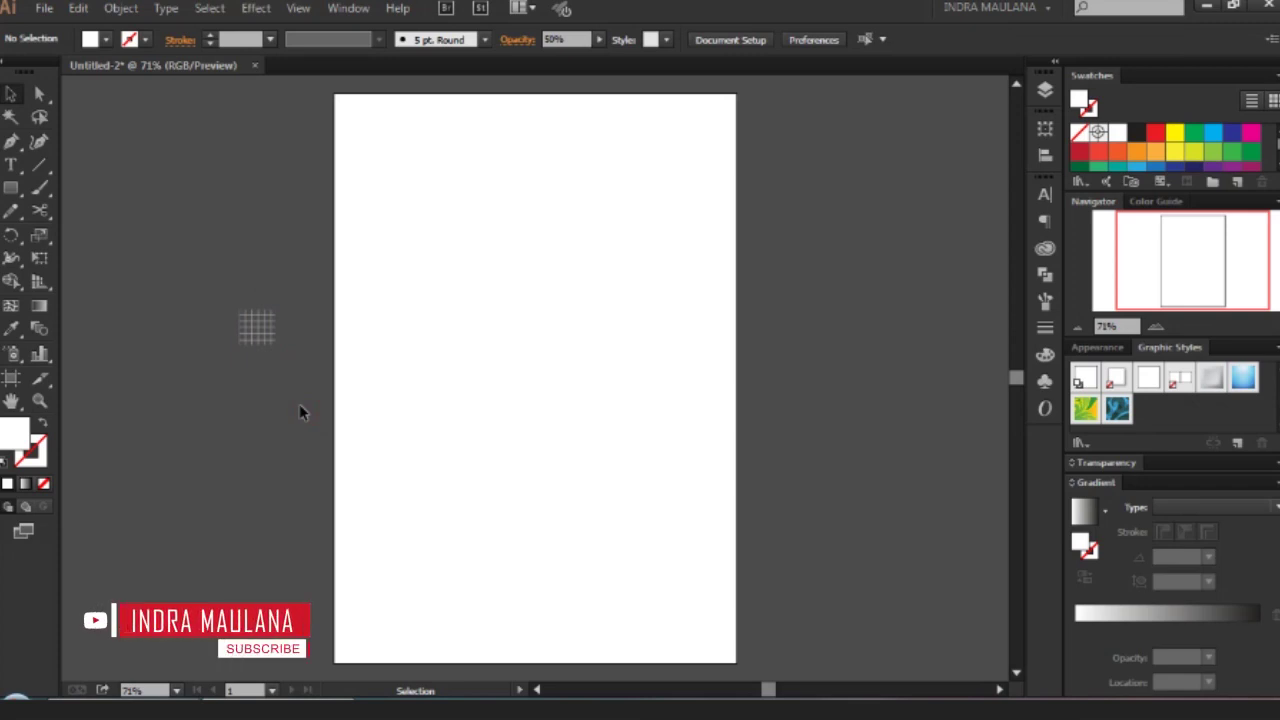
click(1045, 91)
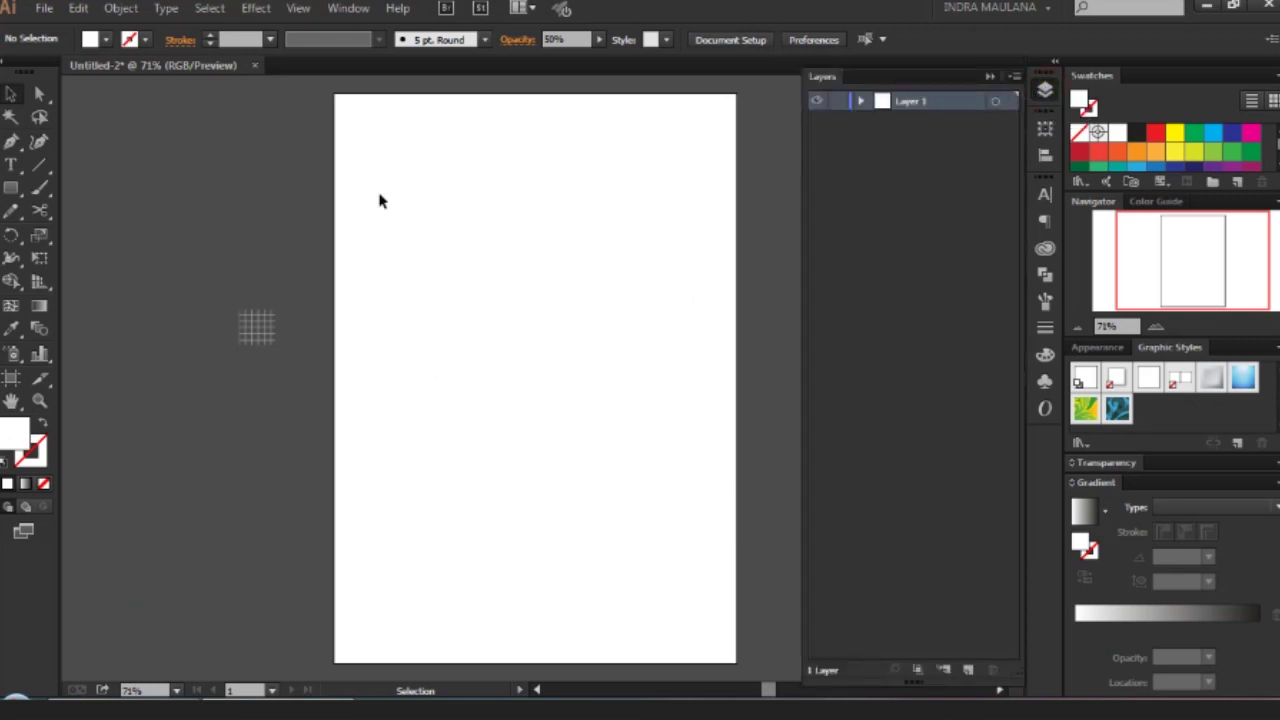
click(10, 188)
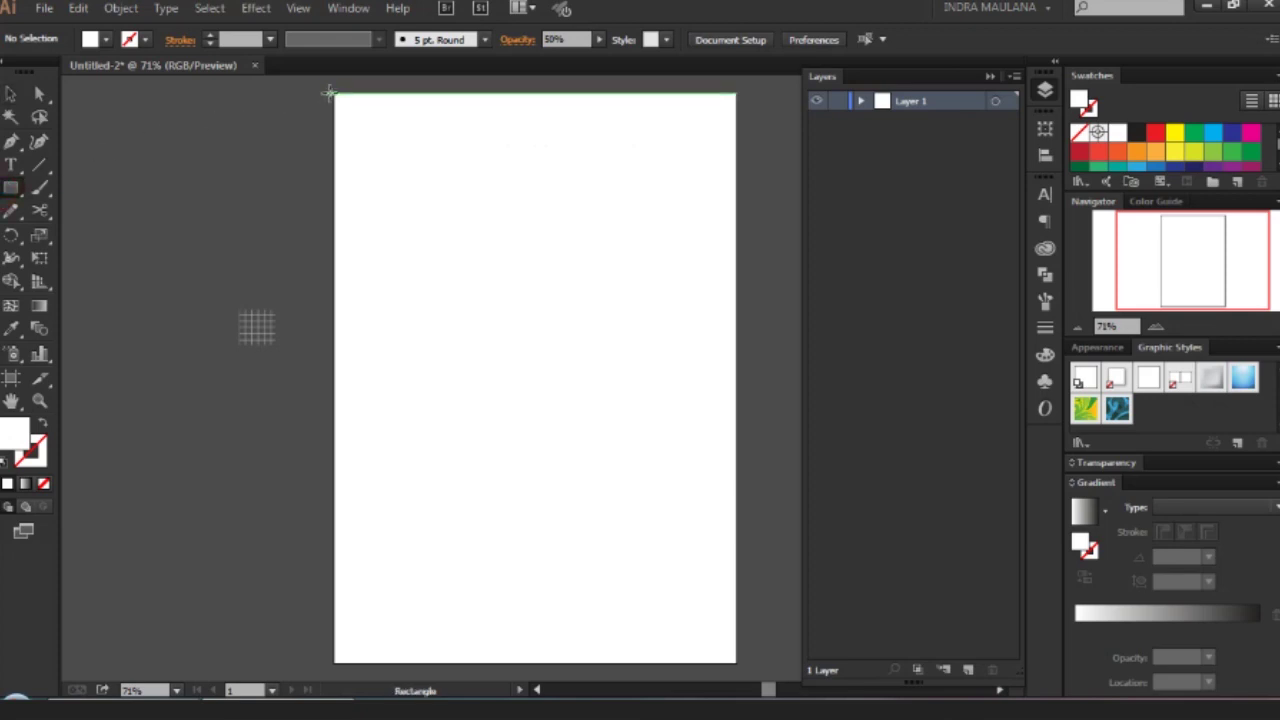
Draw a rectangle covering the whole artboard and fill it with black.
drag(329, 93, 737, 662)
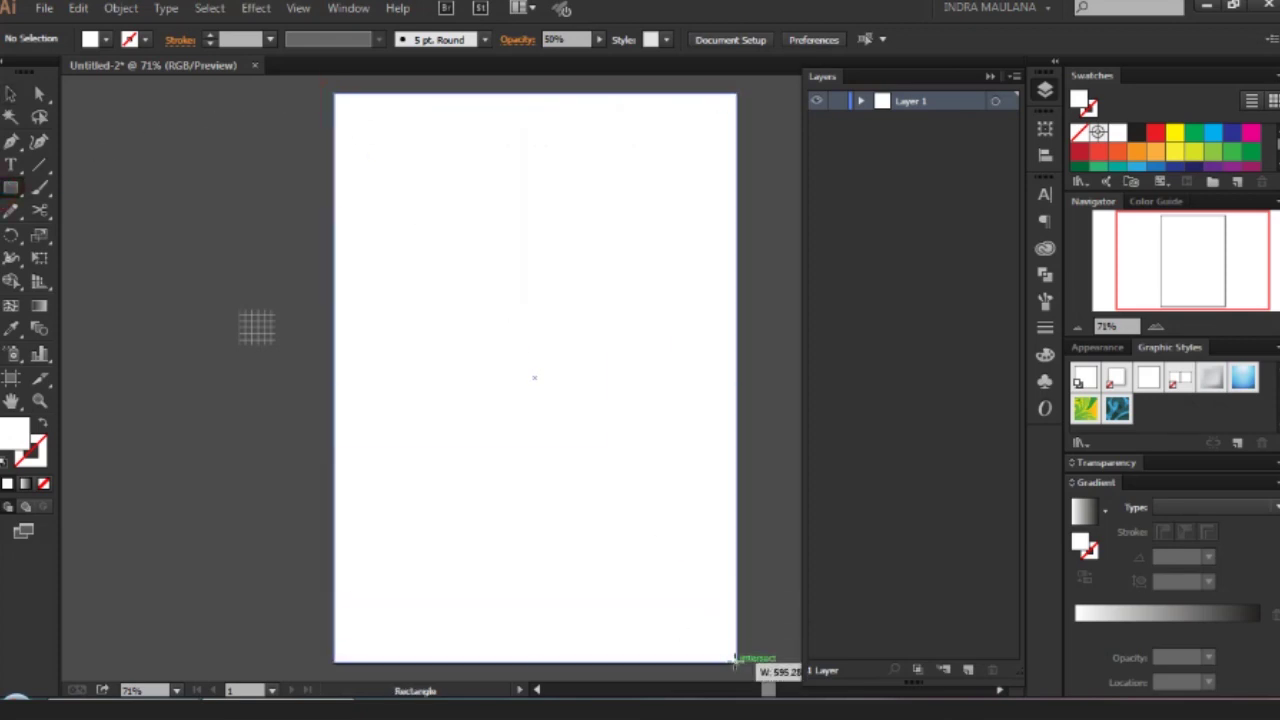
click(10, 93)
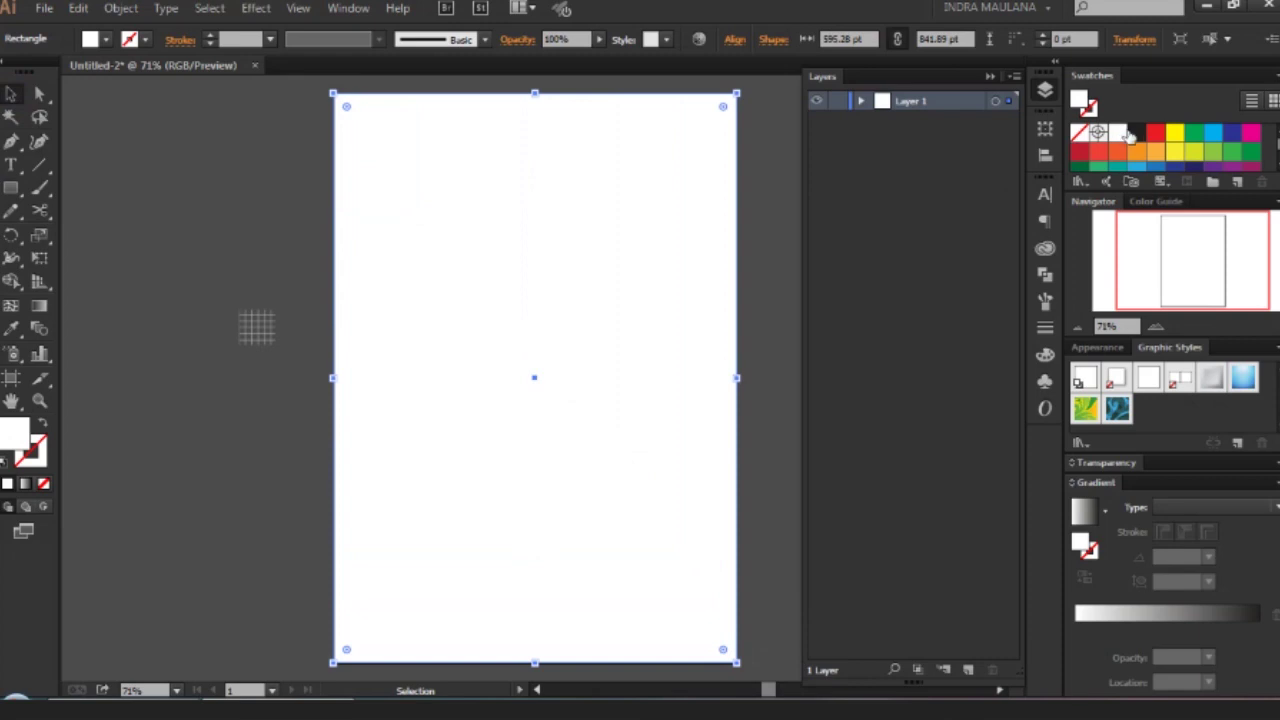
click(1136, 133)
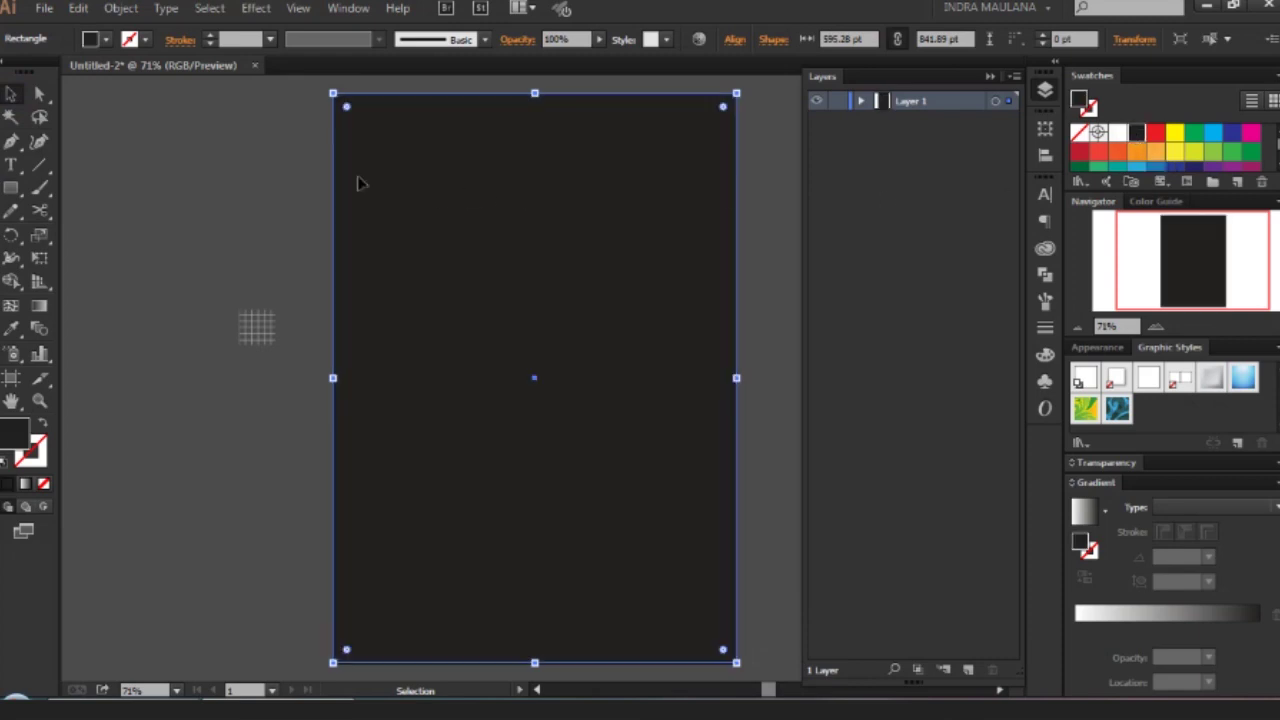
Rename Layer 1 to 'background'.
double_click(922, 101)
text(backgroun)
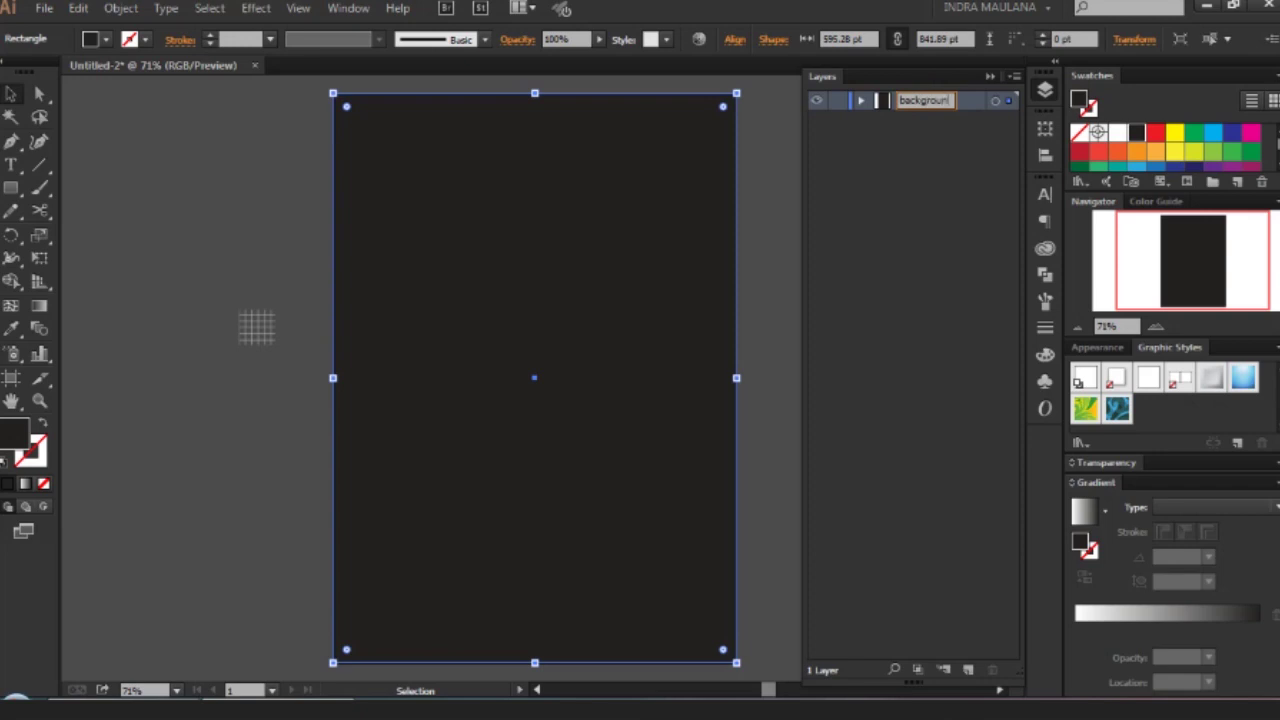
text(d)
key(Return)
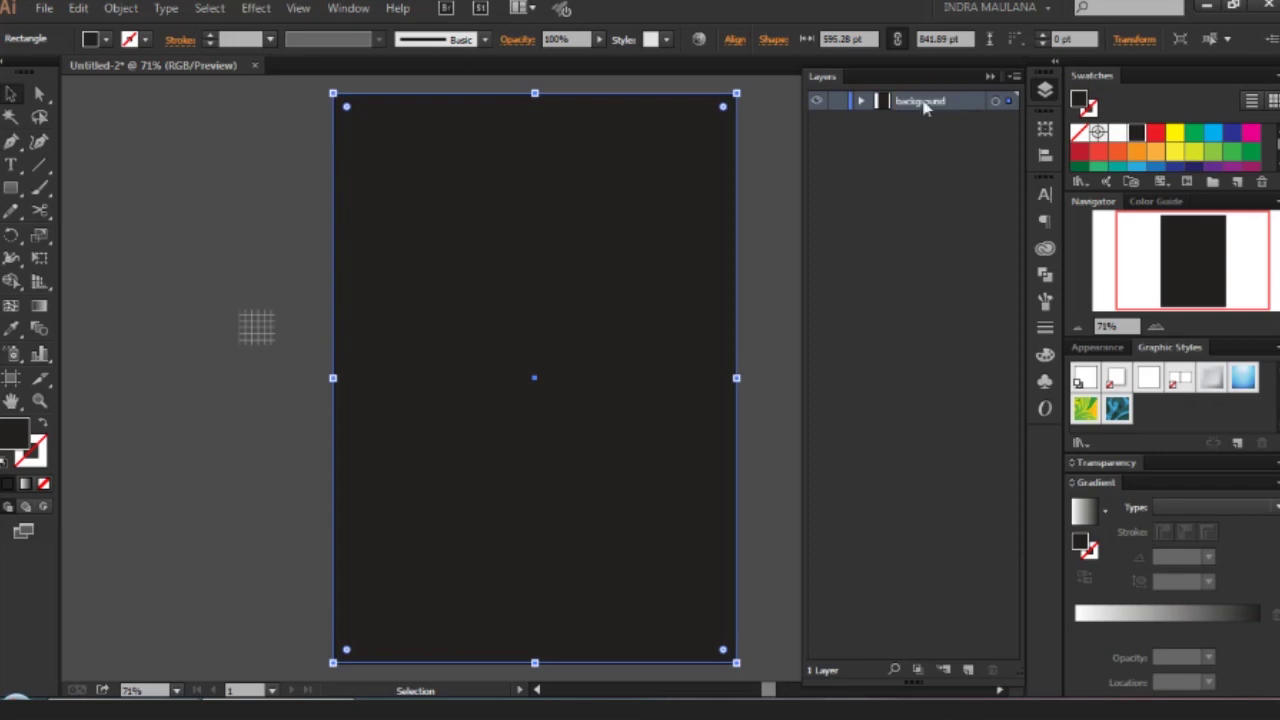
Set the Layers panel row size to Large in Panel Options.
click(1015, 76)
click(1062, 563)
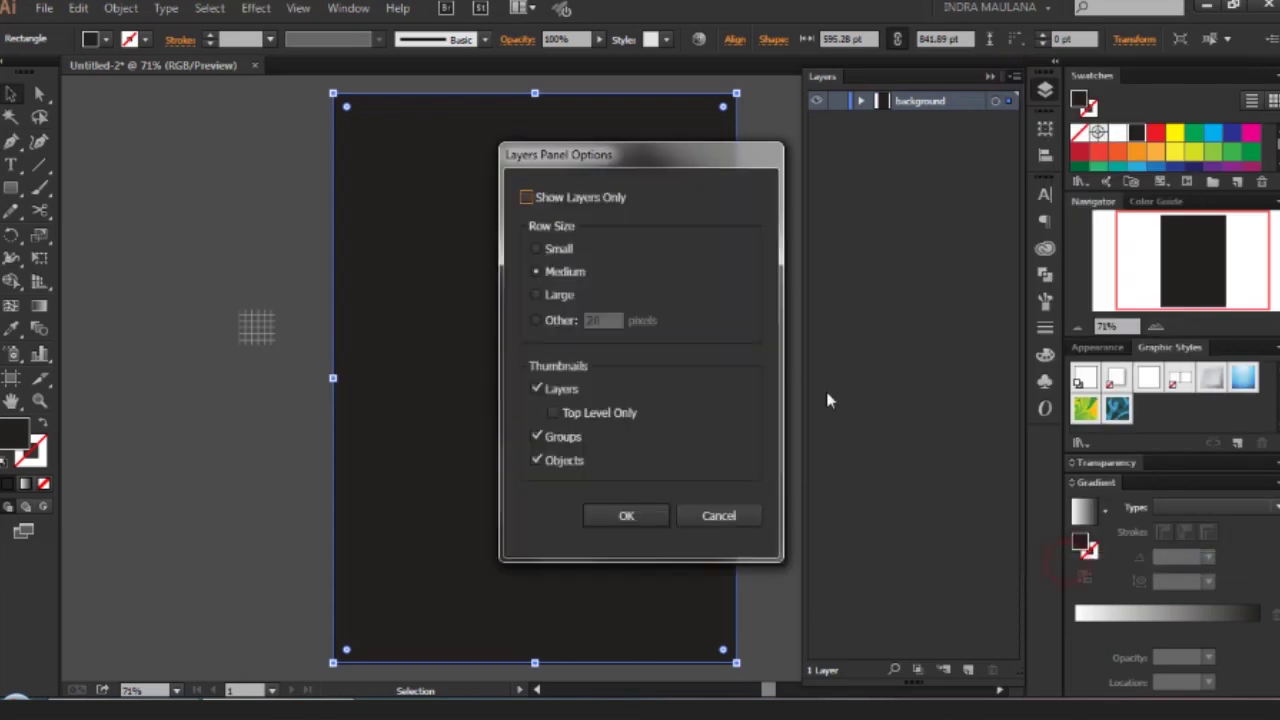
click(545, 298)
click(630, 513)
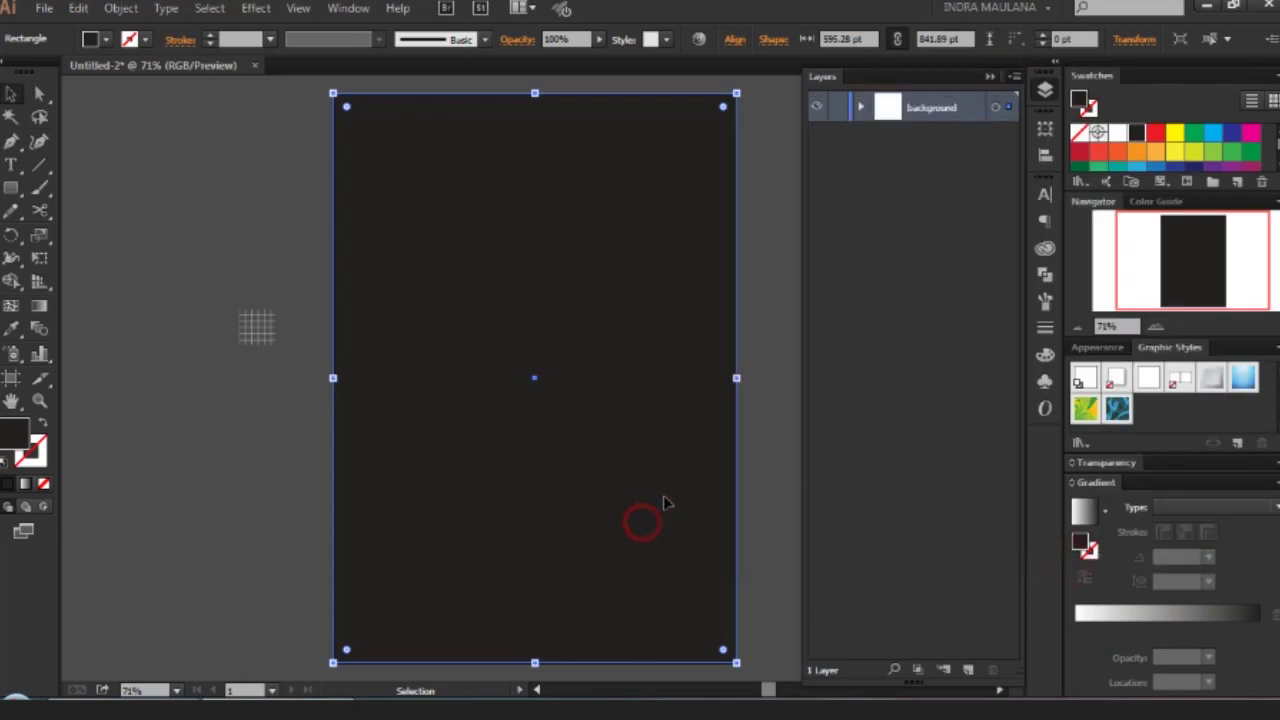
Lock the background layer, add a new Layer 2 above it, and collapse the panel.
click(838, 107)
click(968, 669)
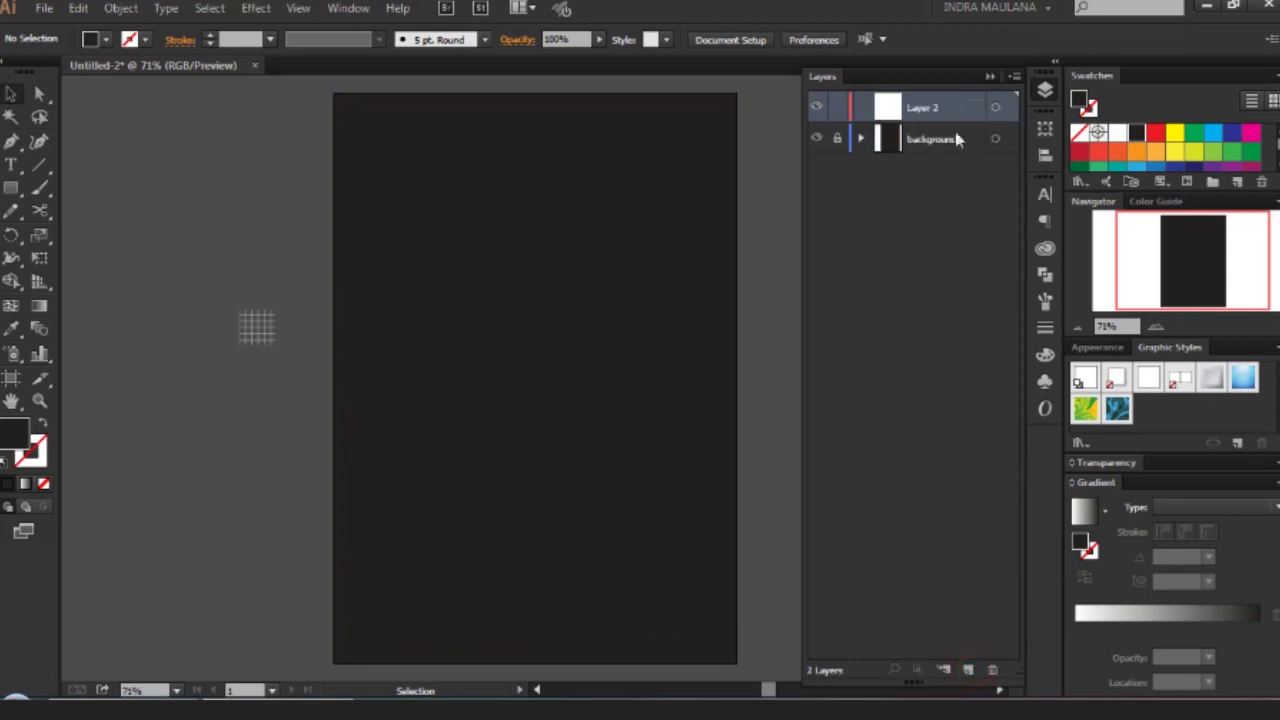
click(993, 78)
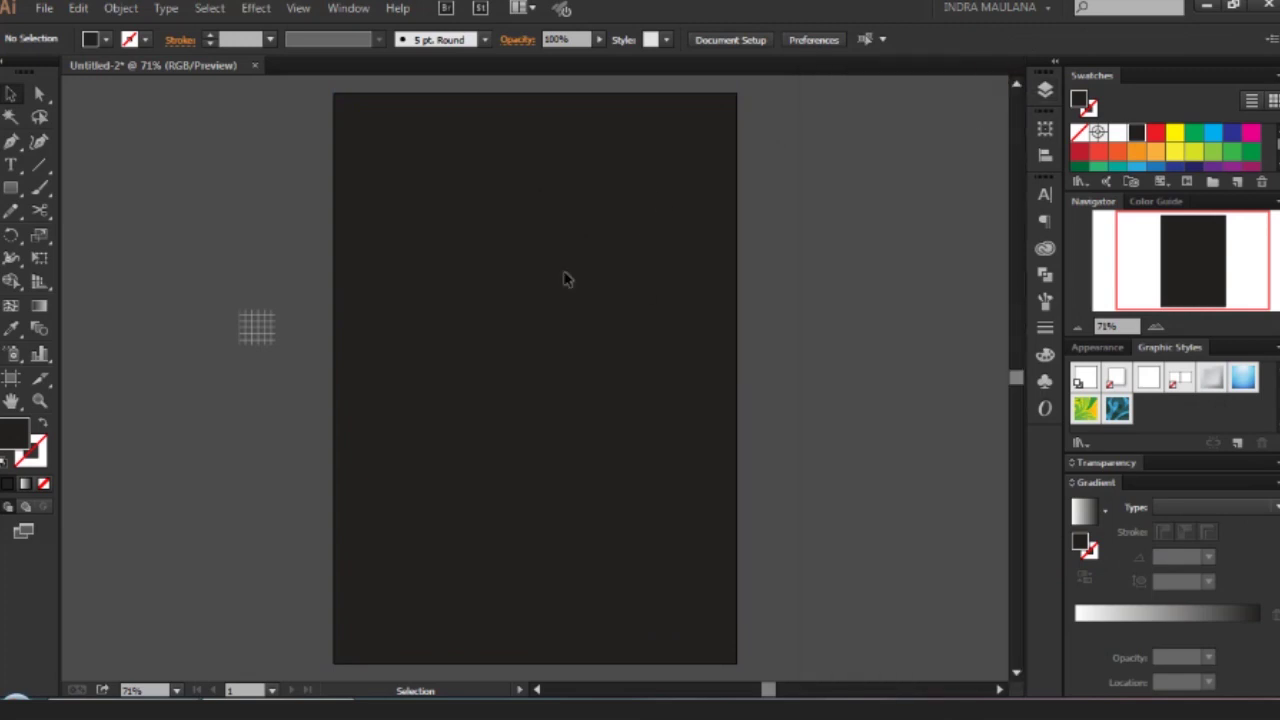
click(42, 168)
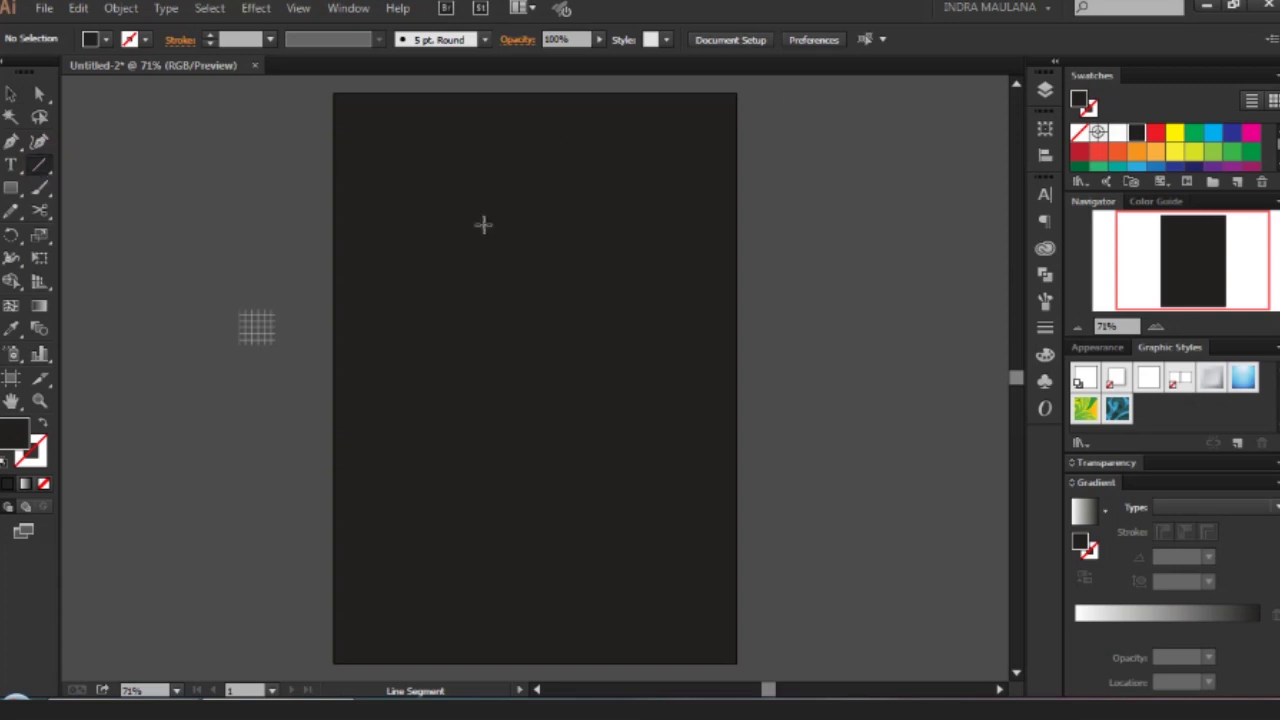
scroll(483, 224, up, 1)
scroll(483, 222, up, 2)
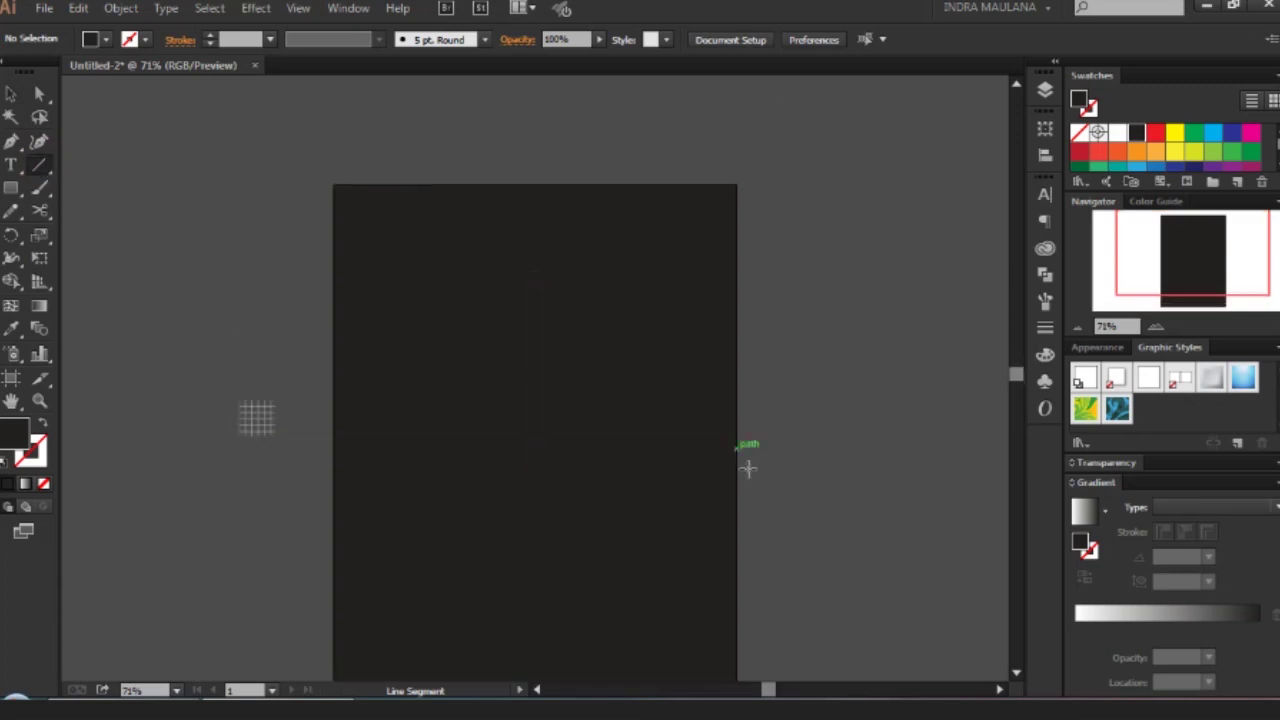
click(10, 185)
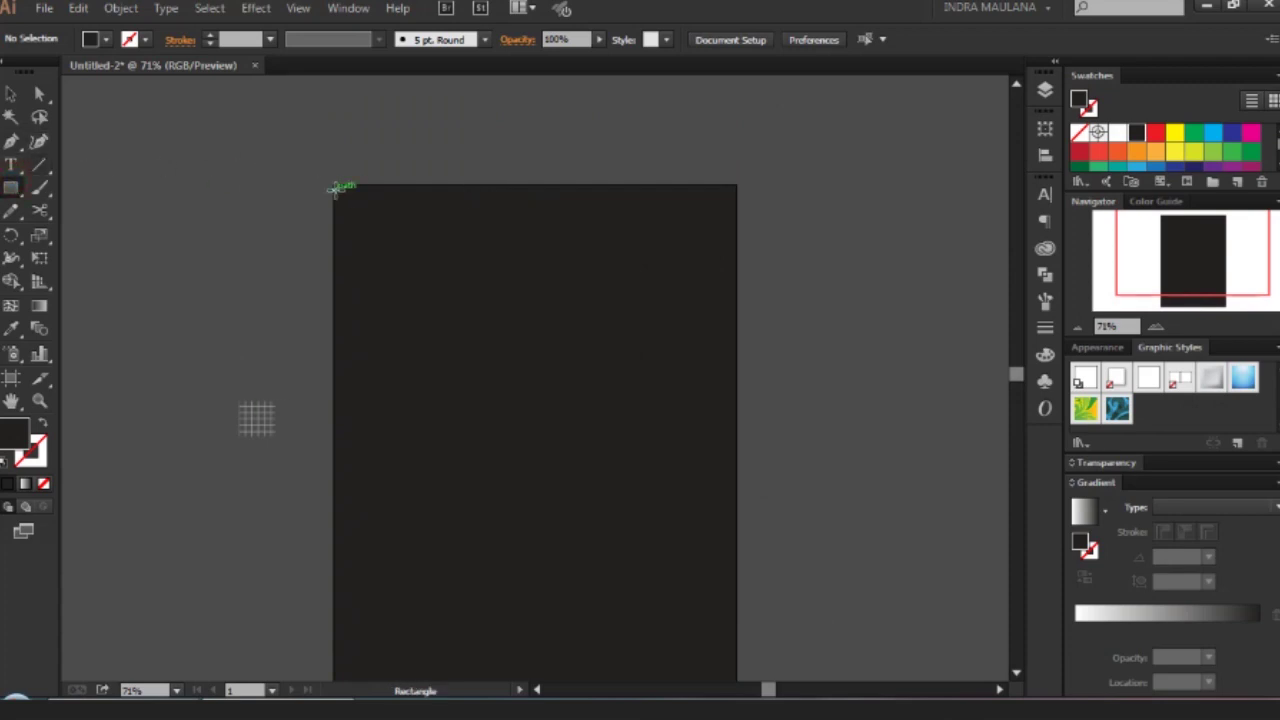
Draw a small square at the artboard's top-left corner with a blue stroke and no fill.
drag(335, 187, 358, 229)
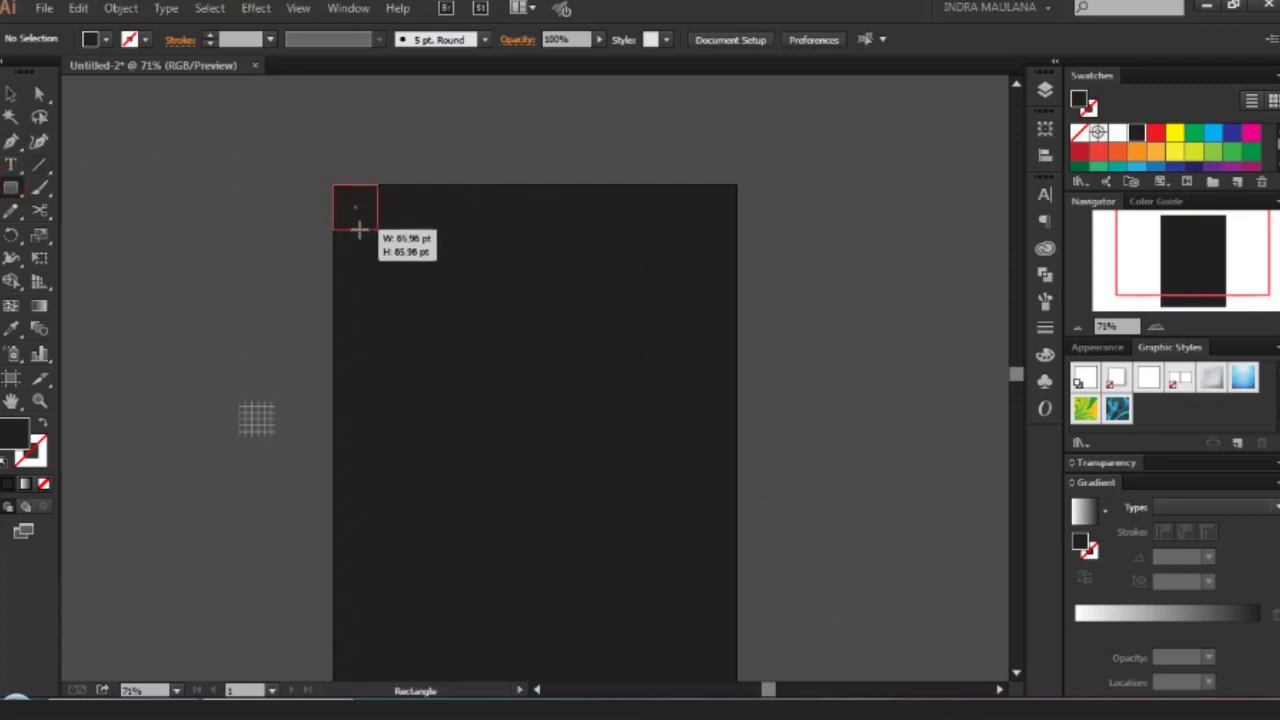
drag(358, 229, 362, 233)
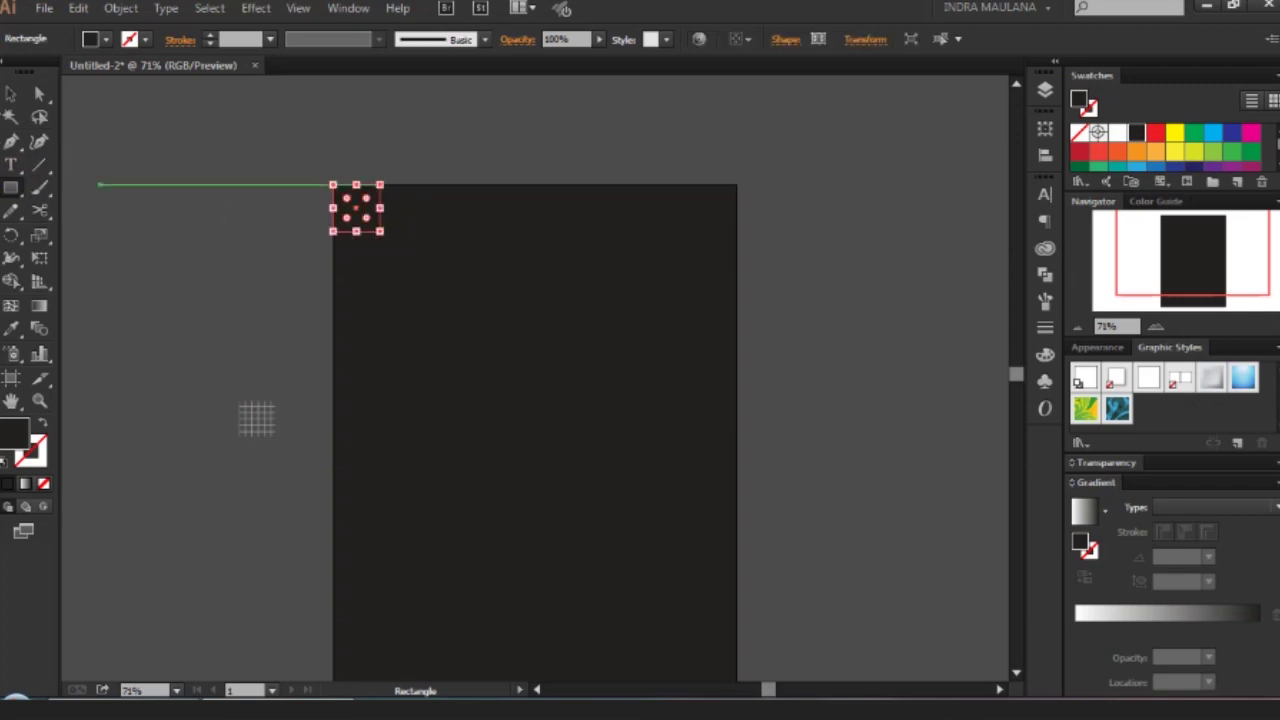
click(13, 91)
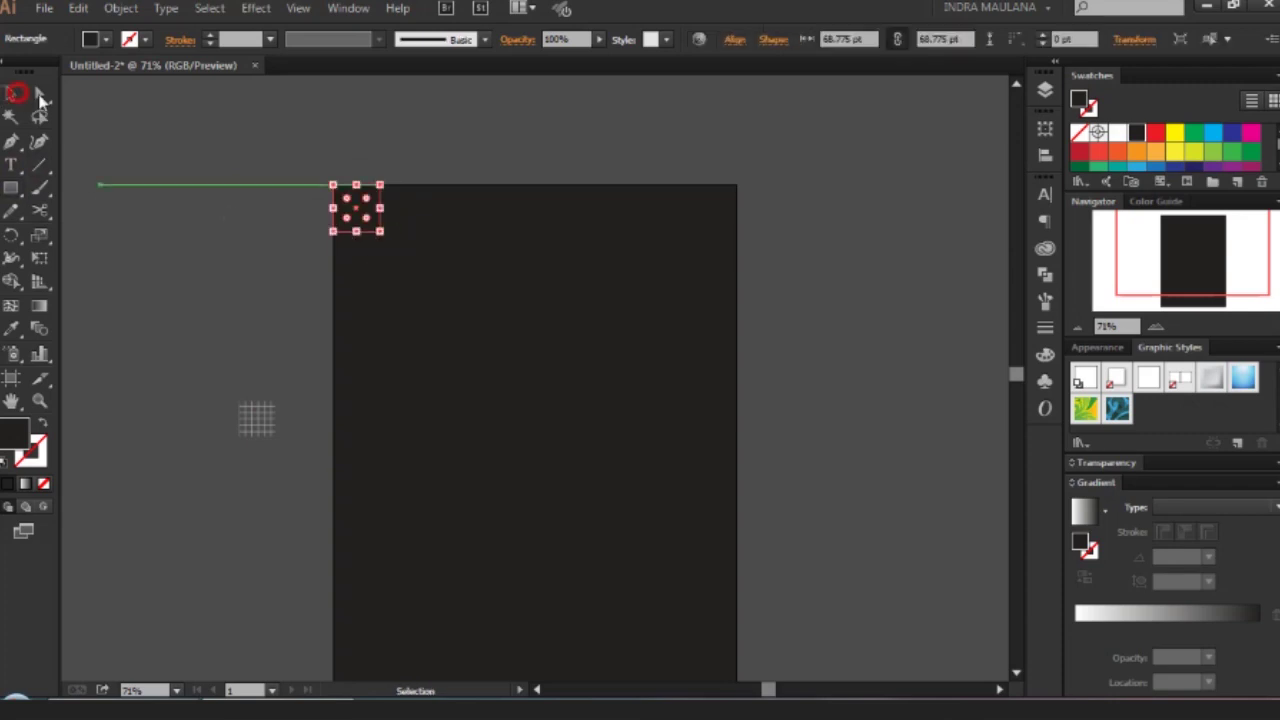
click(104, 41)
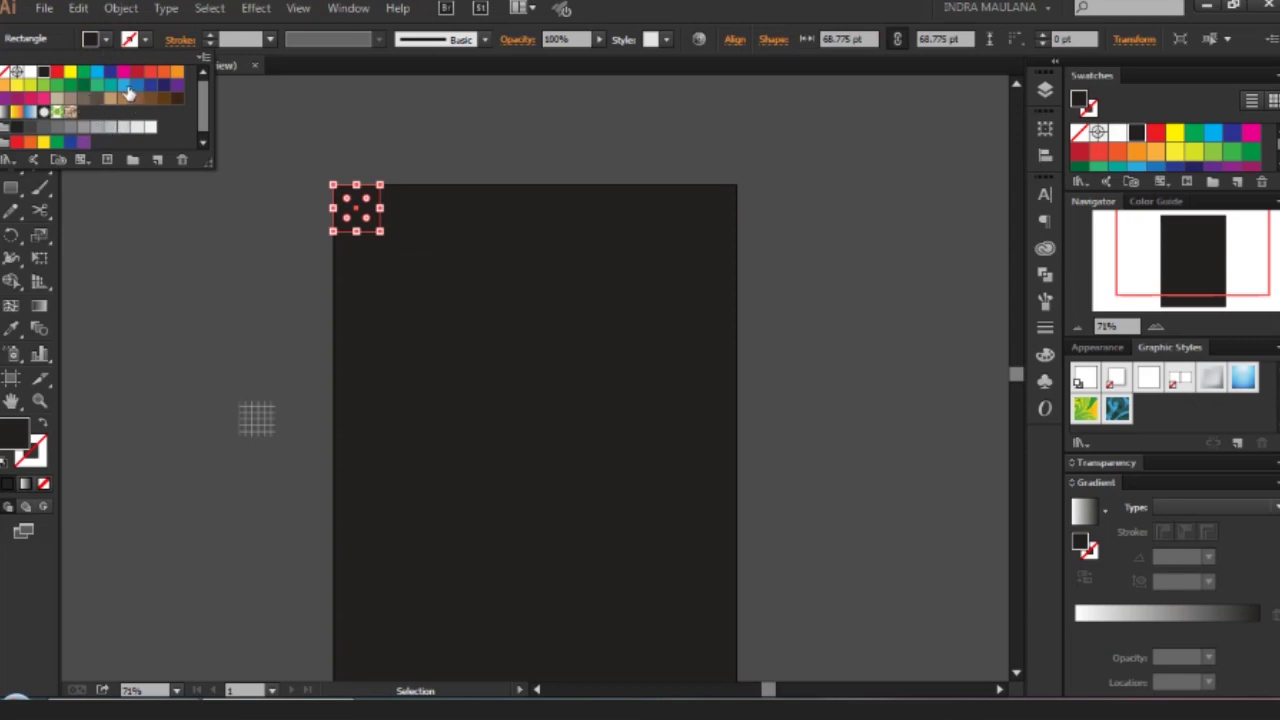
click(127, 89)
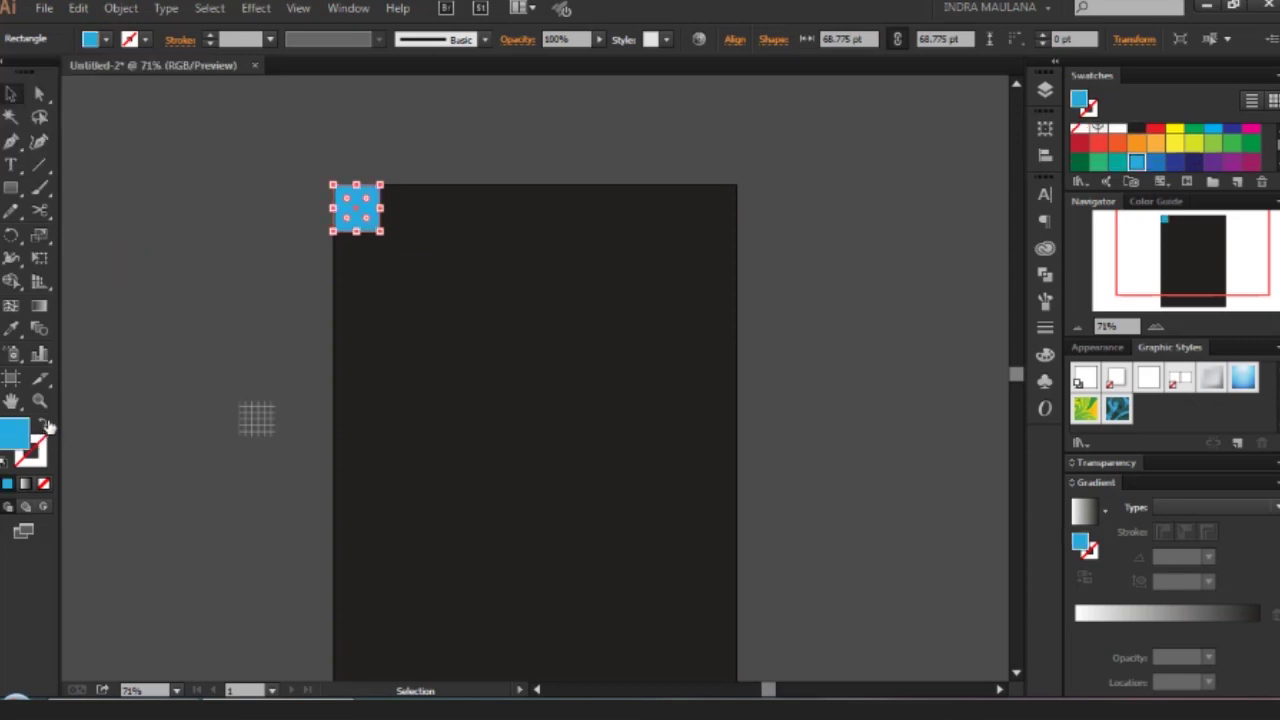
click(45, 425)
click(137, 281)
Reselect the corner square and zoom and pan so it is in view.
click(378, 218)
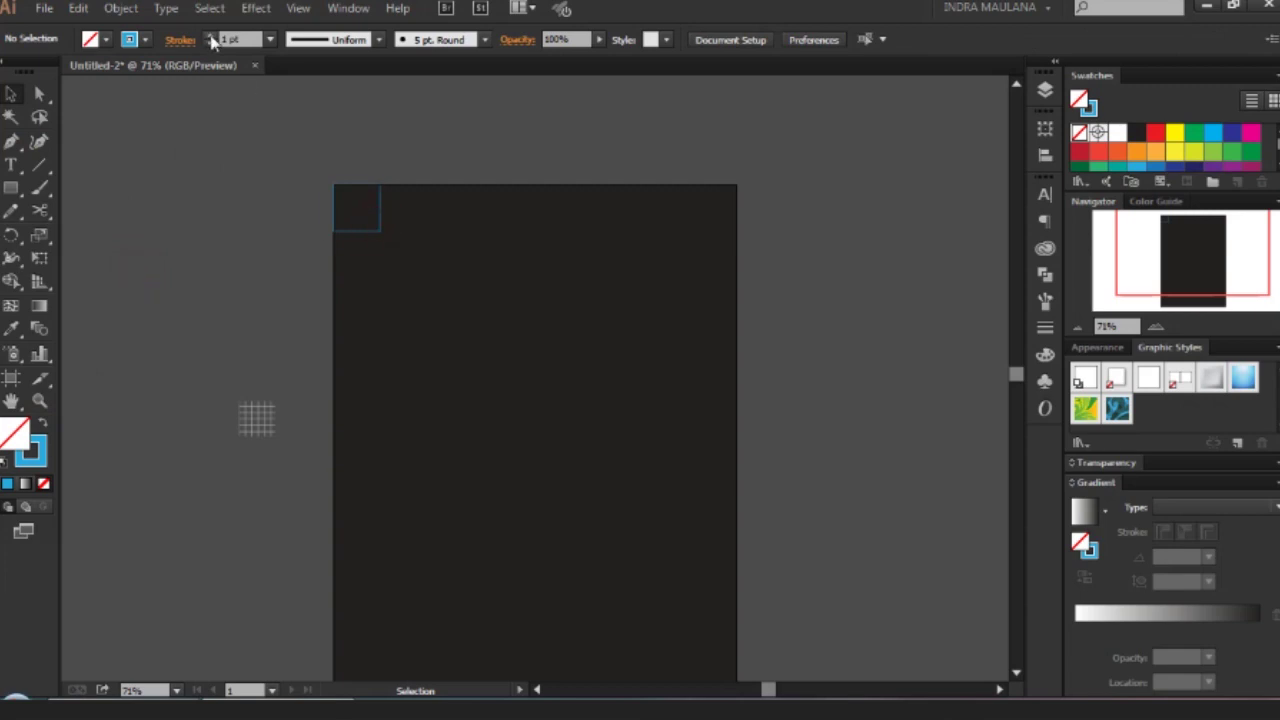
drag(420, 266, 365, 218)
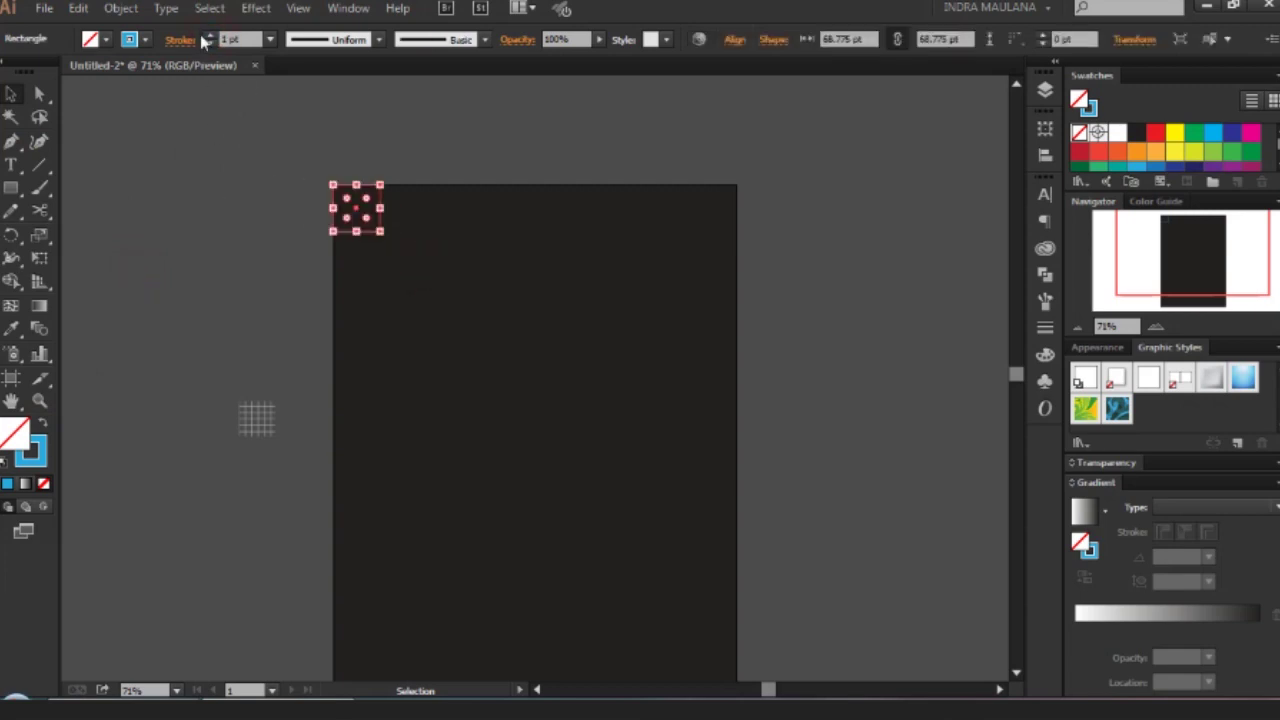
click(217, 174)
key(ctrl+plus)
key(ctrl+plus)
key(ctrl+plus)
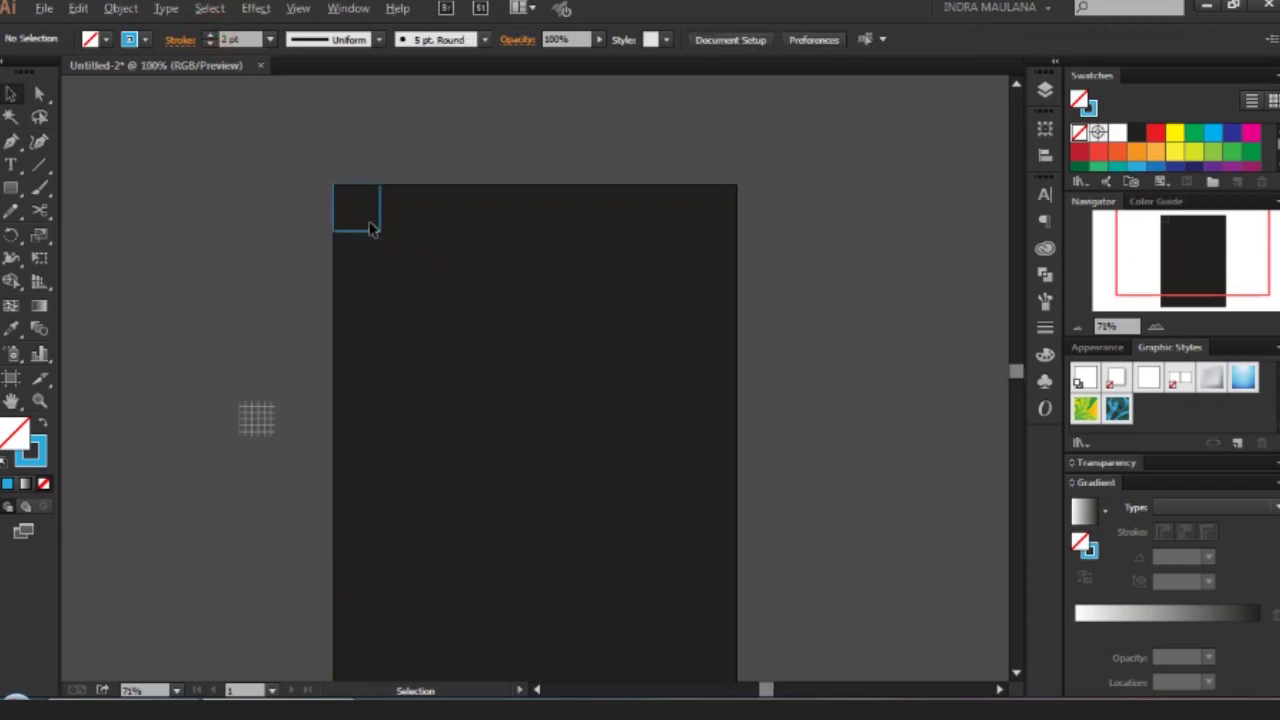
key(ctrl+minus)
key(ctrl+minus)
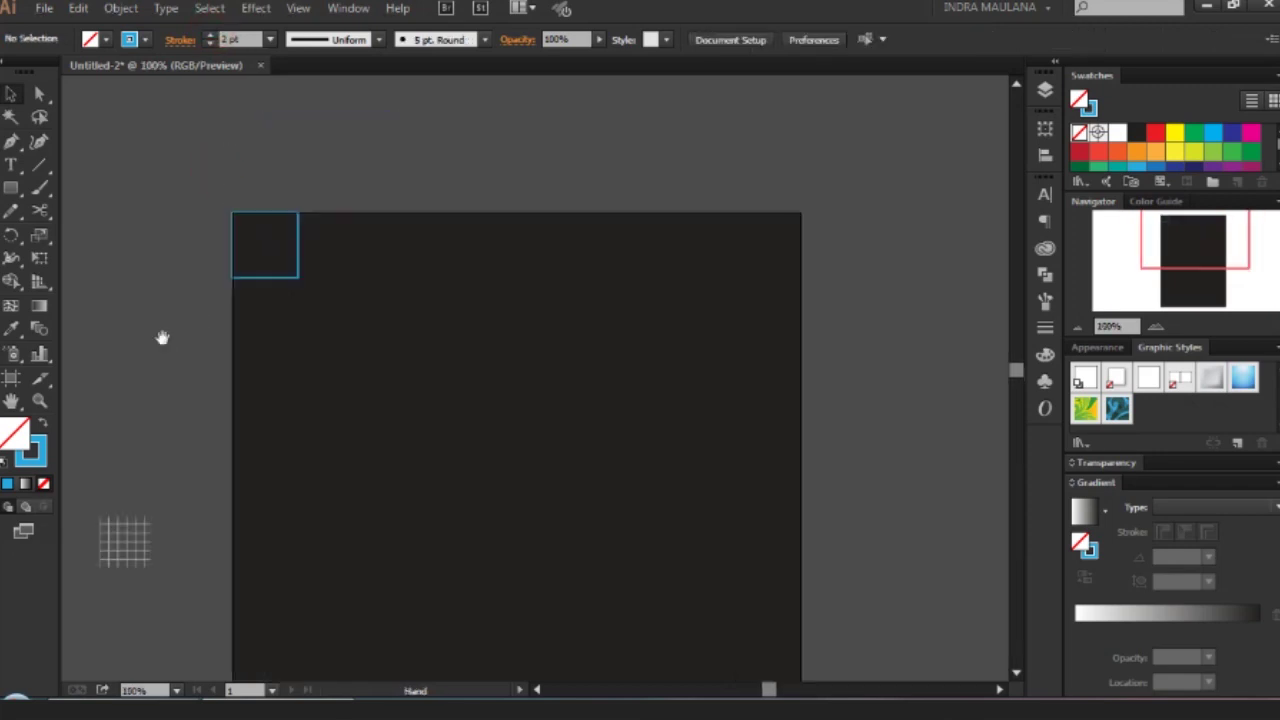
drag(163, 335, 186, 289)
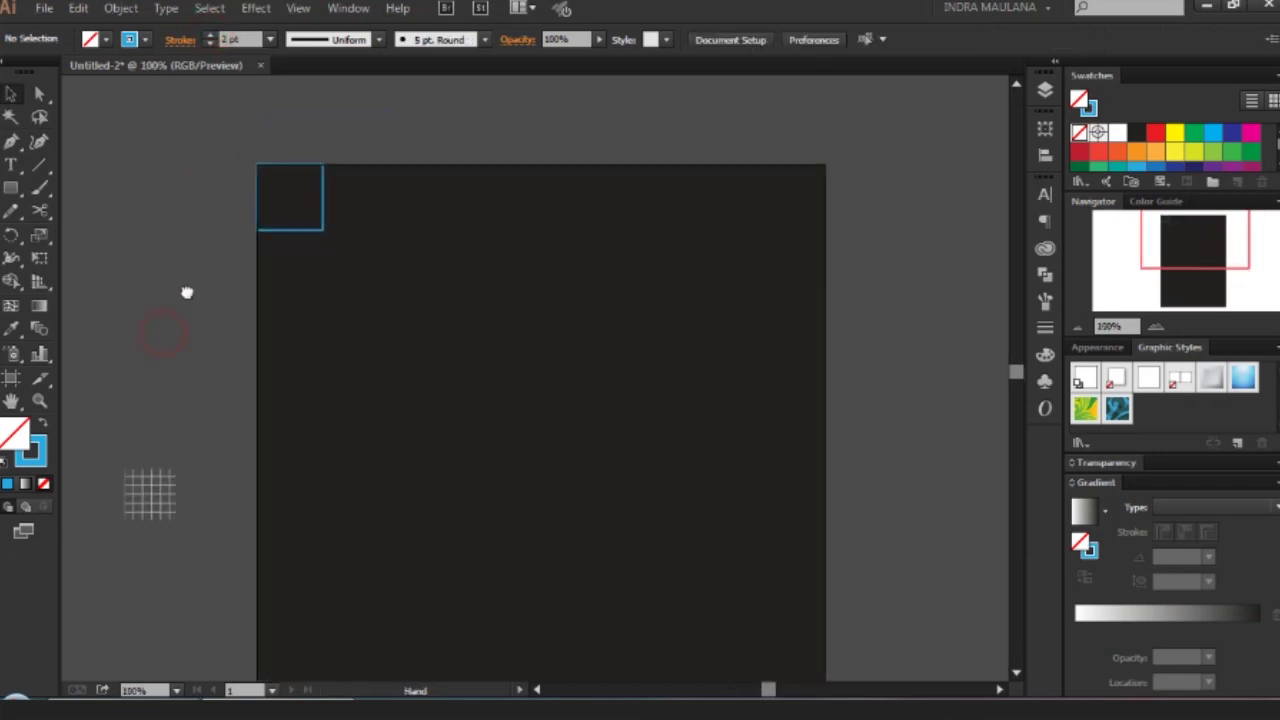
click(305, 229)
Copy the square to its right and repeat the copy to fill a row.
scroll(292, 231, up, 1)
drag(268, 238, 366, 238)
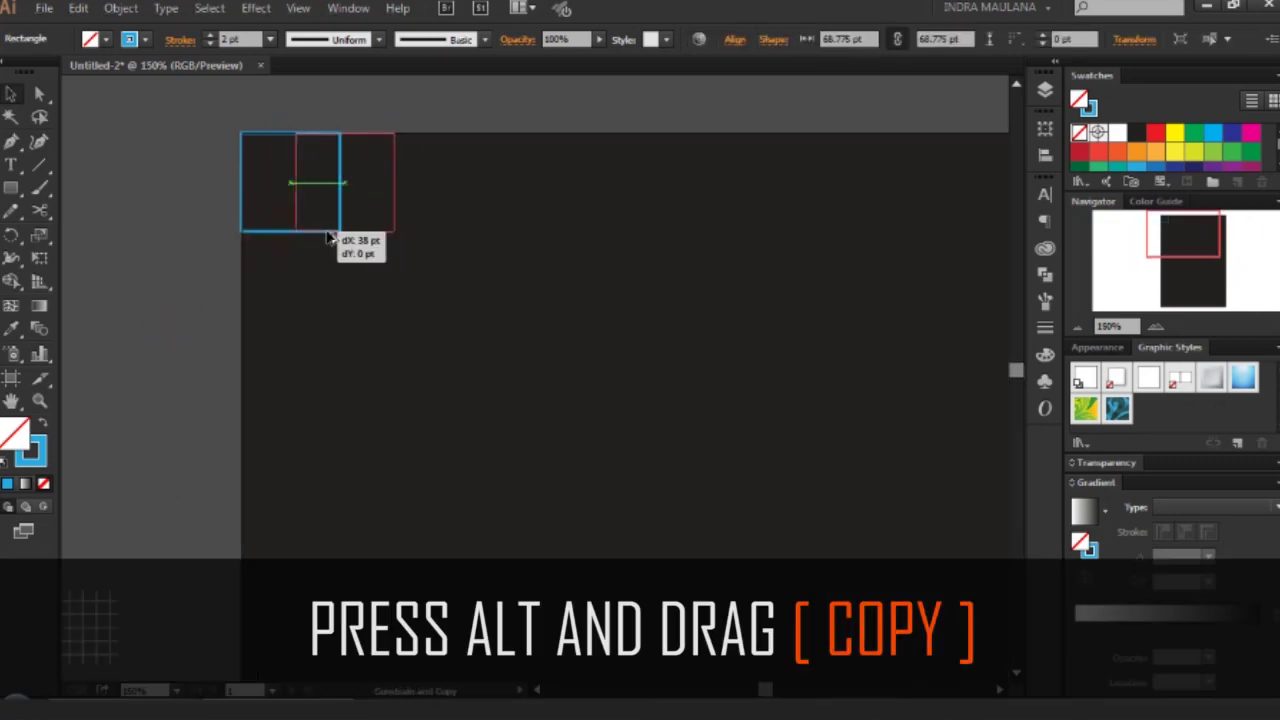
key(ctrl+d)
key(ctrl+d)
key(ctrl+d)
key(ctrl+d)
key(ctrl+d)
scroll(338, 354, down, 3)
key(ctrl+d)
key(ctrl+d)
Copy the whole row downward and repeat it until the grid covers the artboard.
click(500, 355)
drag(693, 345, 272, 252)
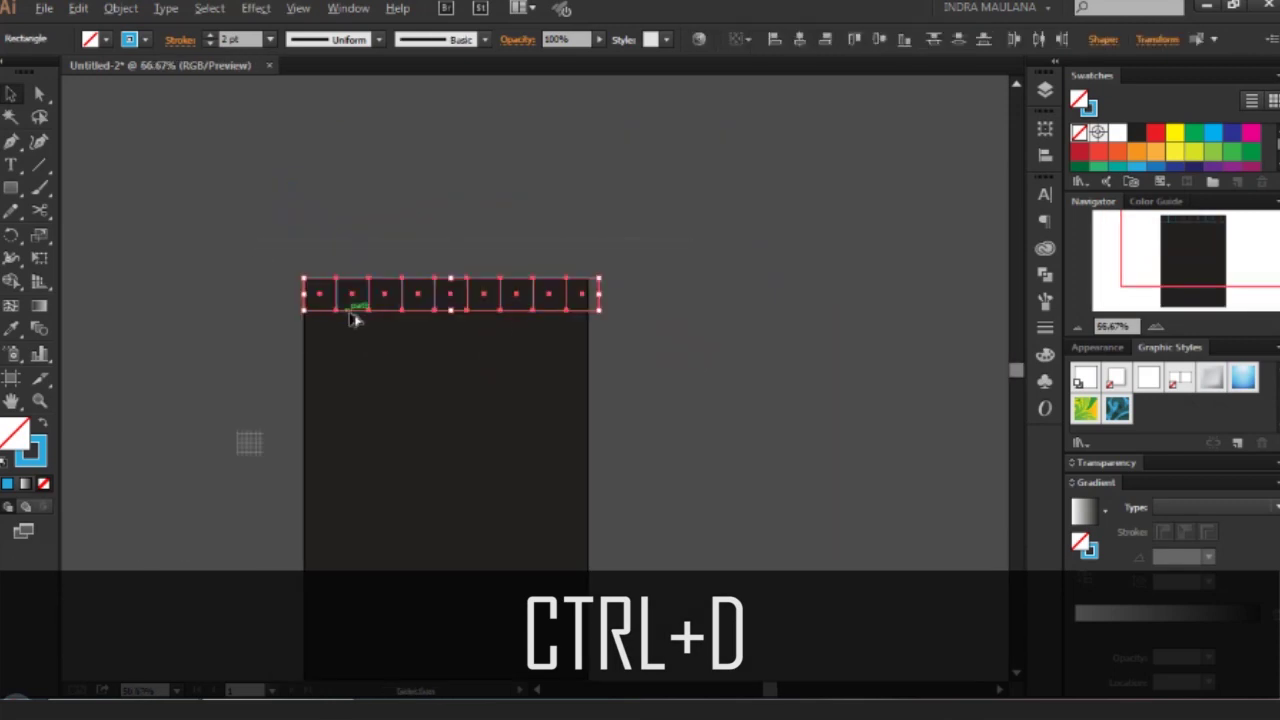
scroll(351, 320, up, 1)
drag(362, 314, 363, 357)
scroll(400, 390, down, 2)
key(ctrl+d)
key(ctrl+d)
key(ctrl+d)
key(ctrl+d)
scroll(474, 290, down, 2)
key(ctrl+d)
key(ctrl+d)
key(ctrl+d)
key(ctrl+d)
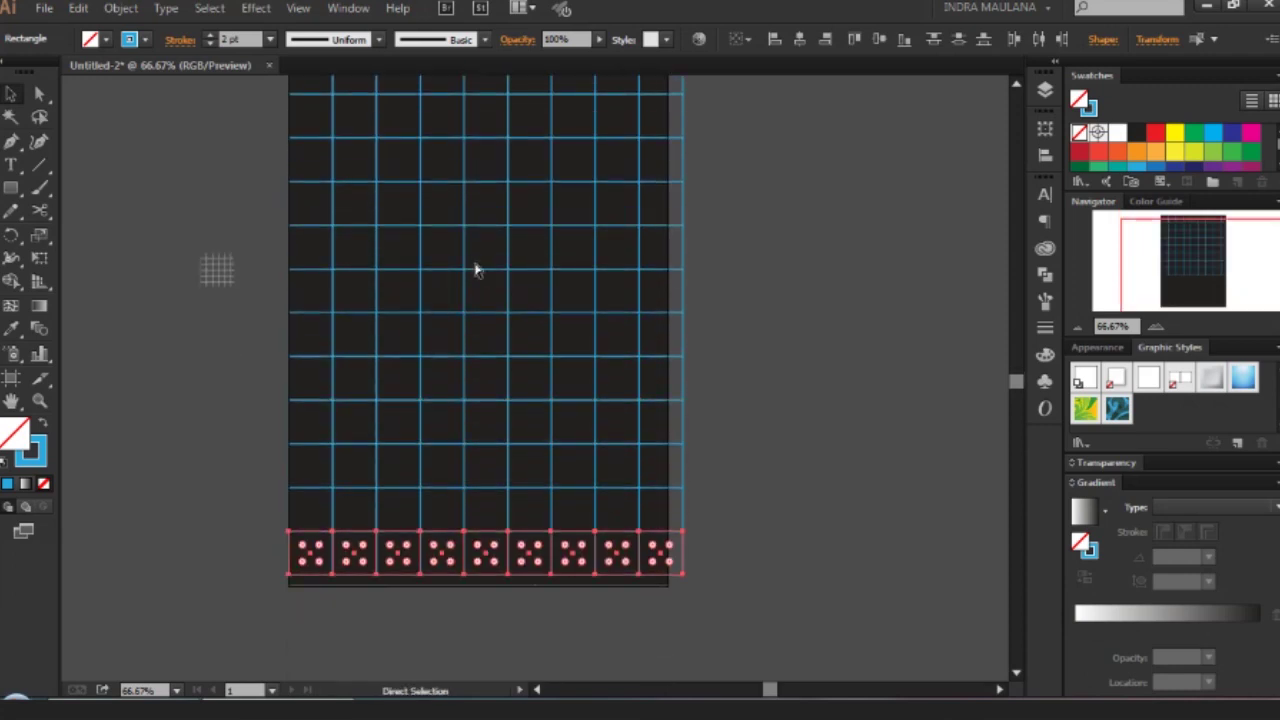
key(ctrl+d)
click(753, 322)
drag(754, 322, 782, 340)
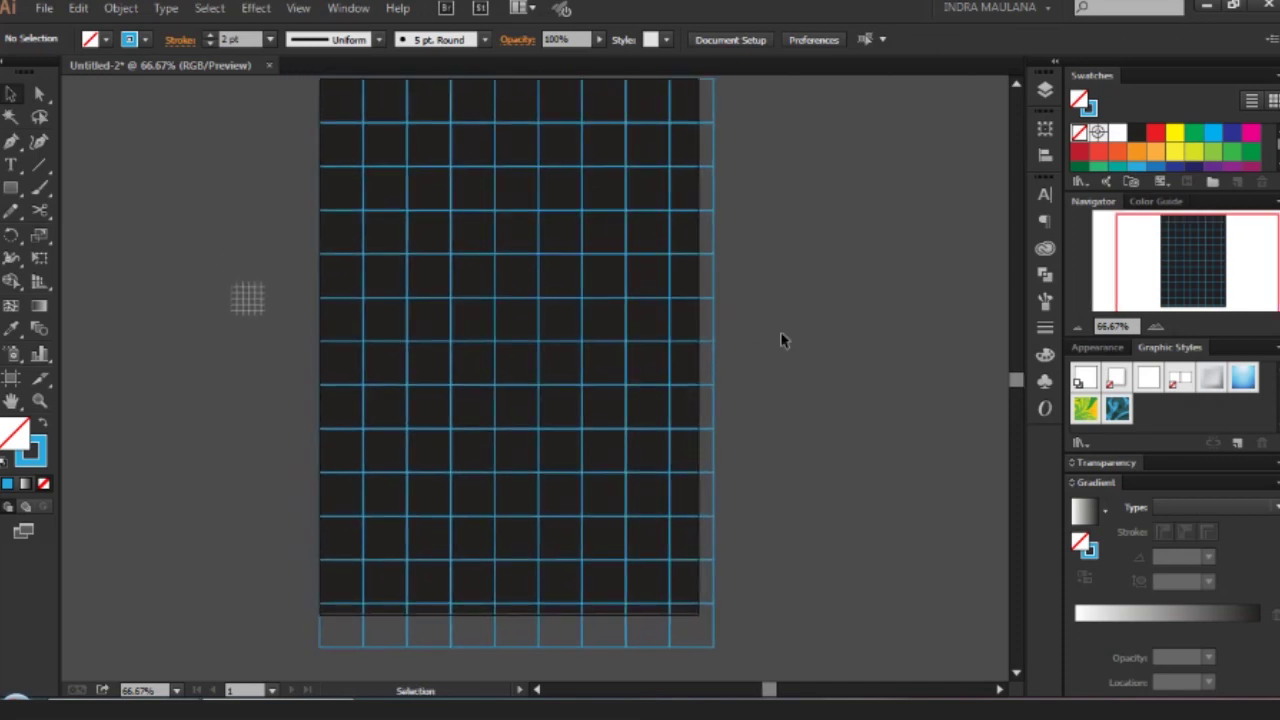
scroll(782, 340, up, 1)
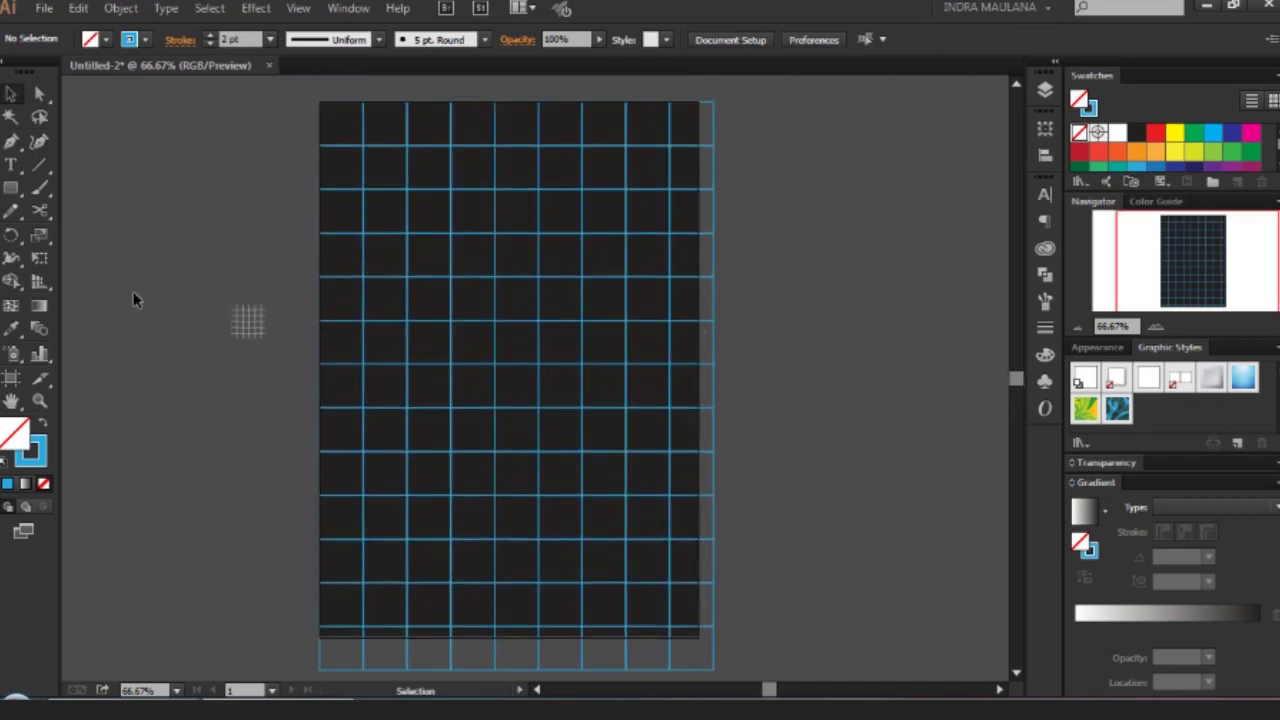
click(39, 166)
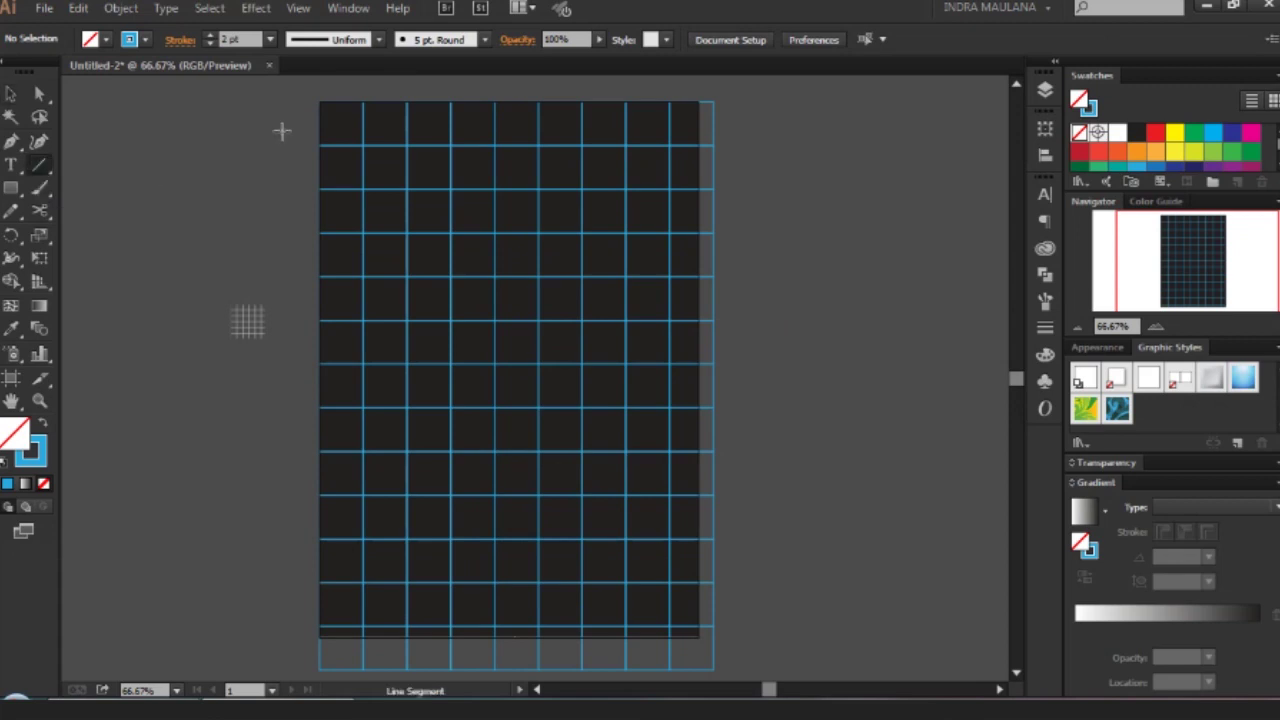
Draw a diagonal line from the grid's top-right corner past the artboard's bottom-left.
mouse_move(712, 101)
mouse_down()
mouse_move(100, 555)
mouse_move(165, 658)
mouse_up()
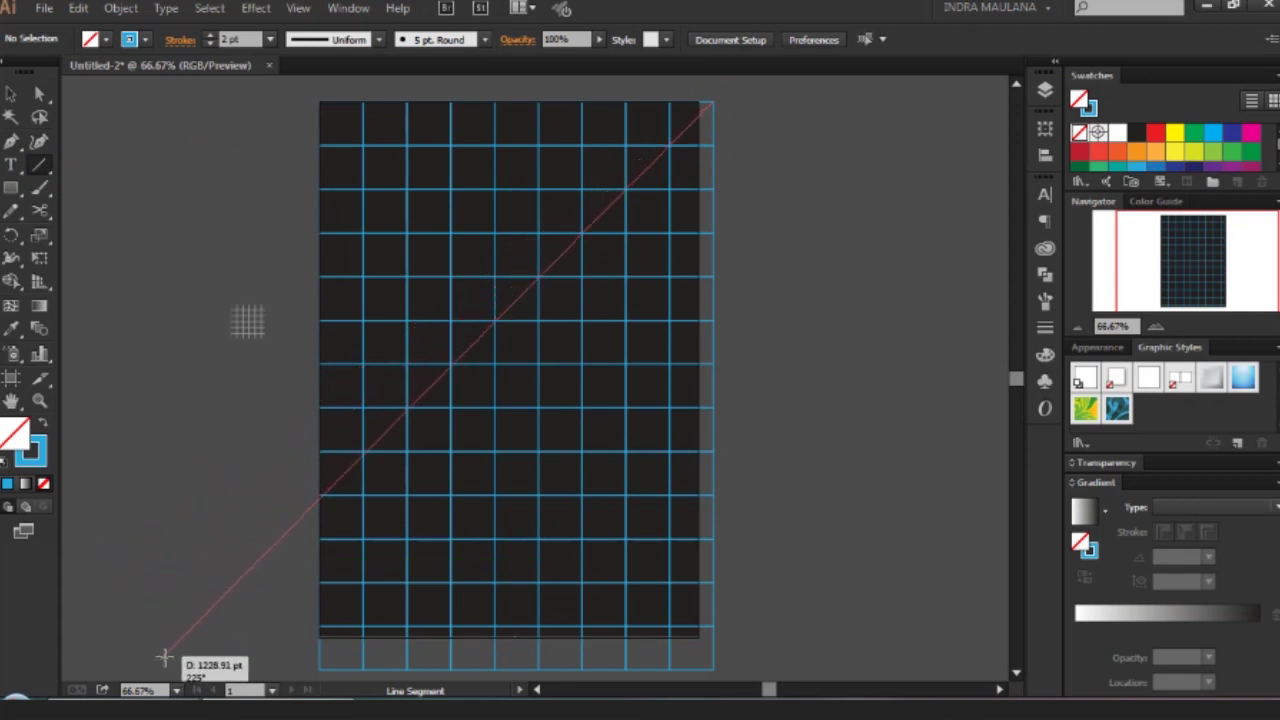
drag(165, 658, 162, 656)
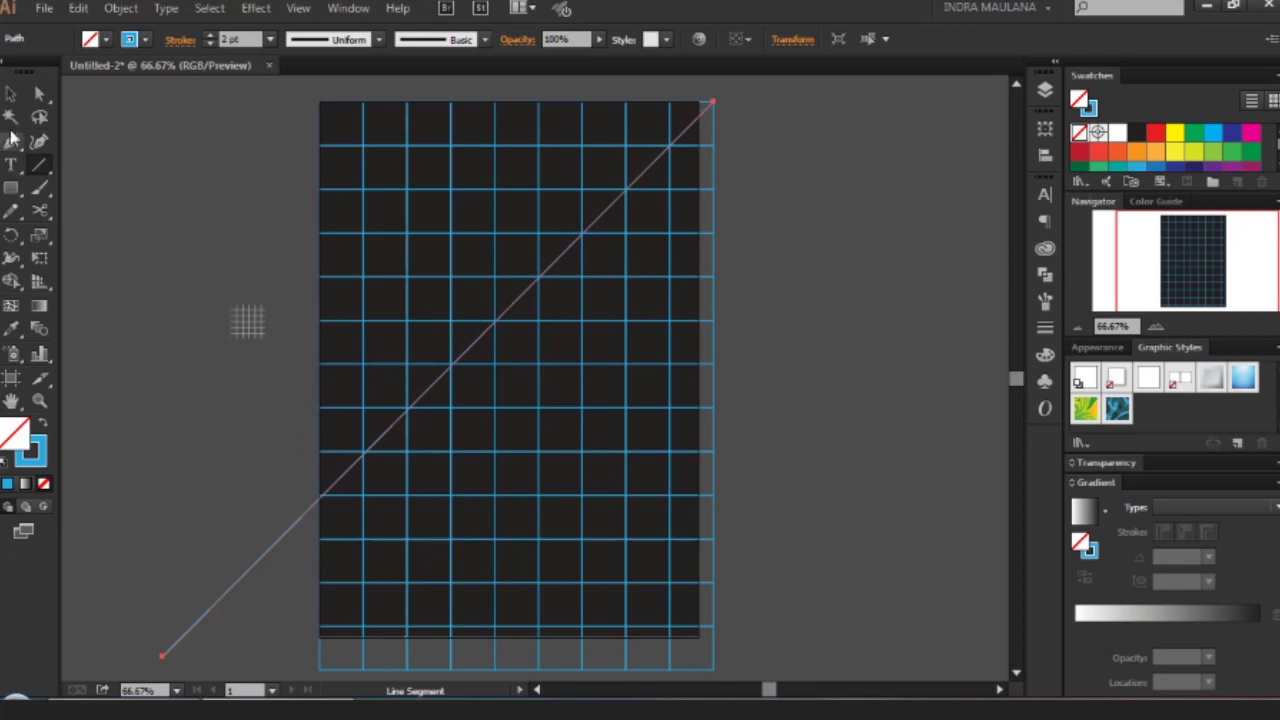
click(10, 93)
click(140, 135)
Align the diagonal with the grid corners and copy it one cell down-right.
key(ctrl+minus)
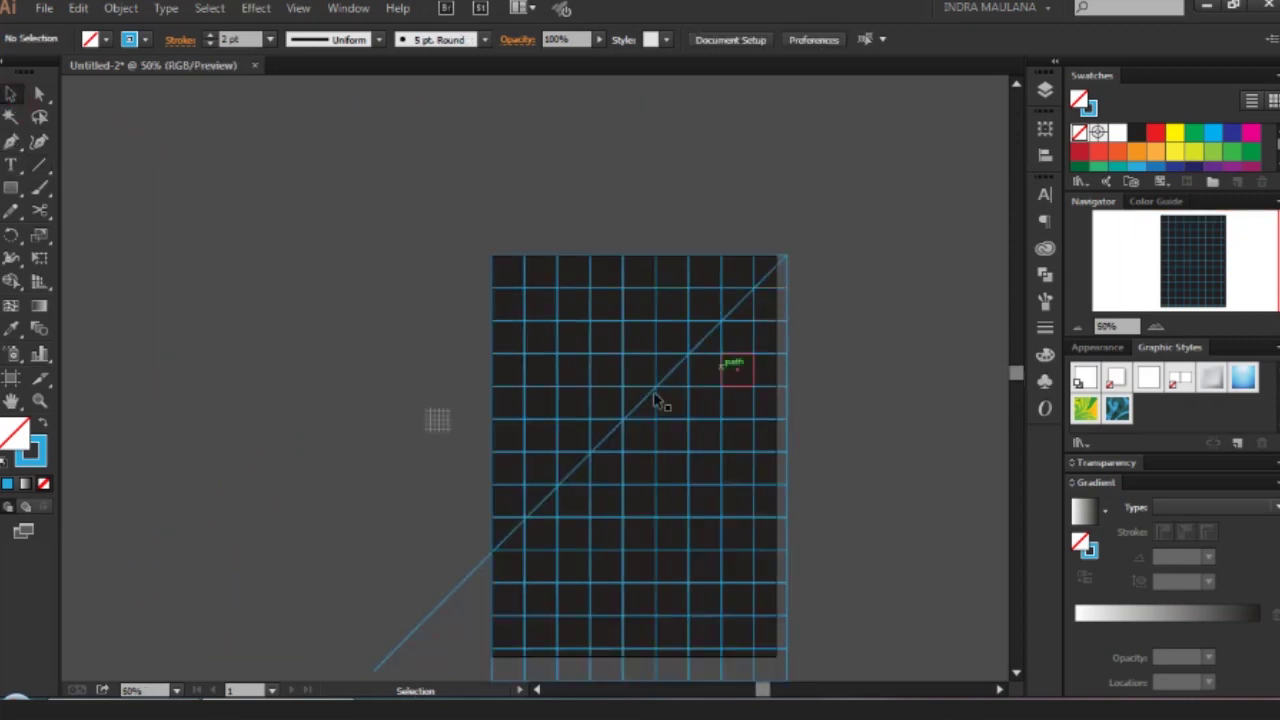
click(41, 403)
drag(550, 358, 650, 458)
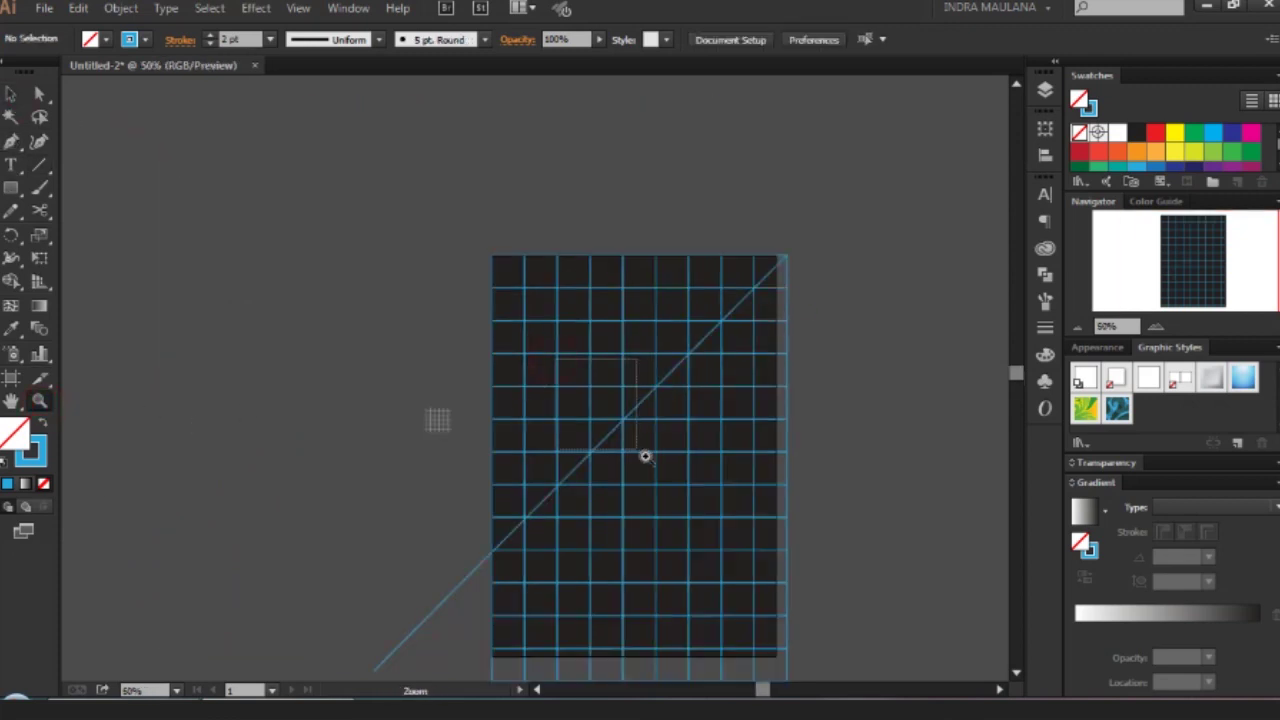
click(10, 93)
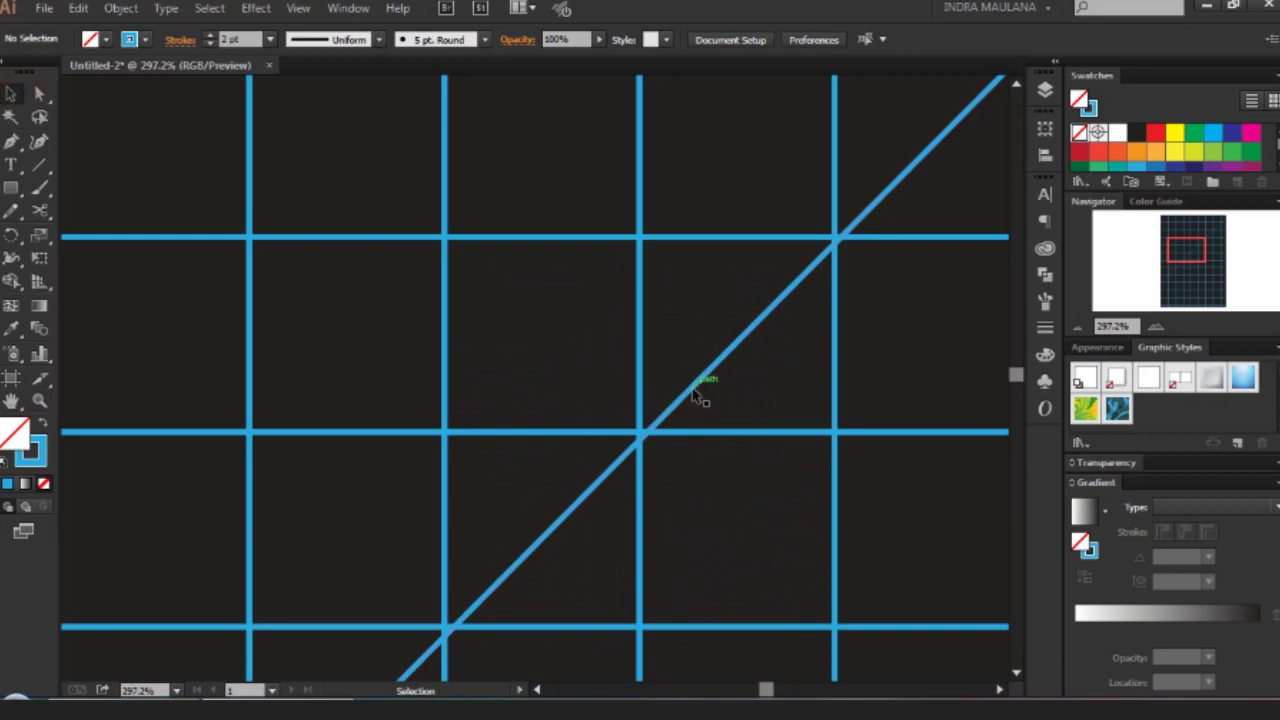
drag(685, 390, 692, 392)
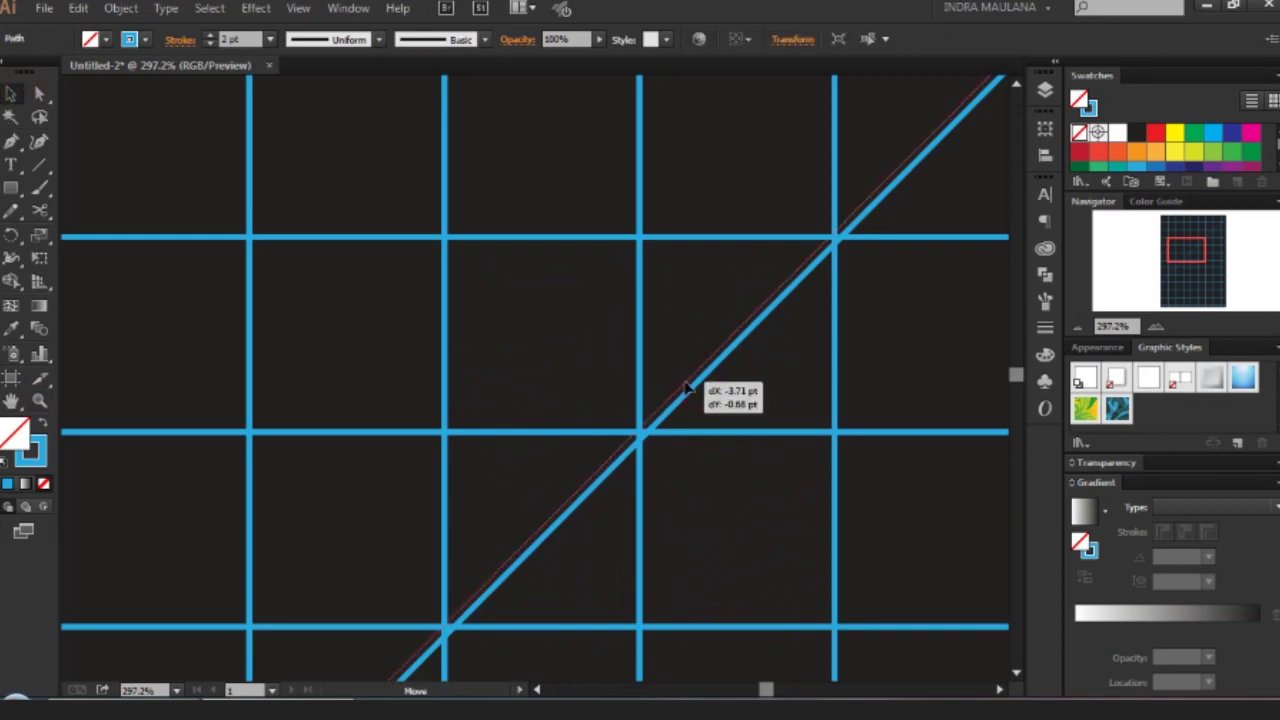
drag(692, 392, 751, 523)
Repeat the down-right diagonal copy to add more parallel lines.
scroll(722, 405, up, 1)
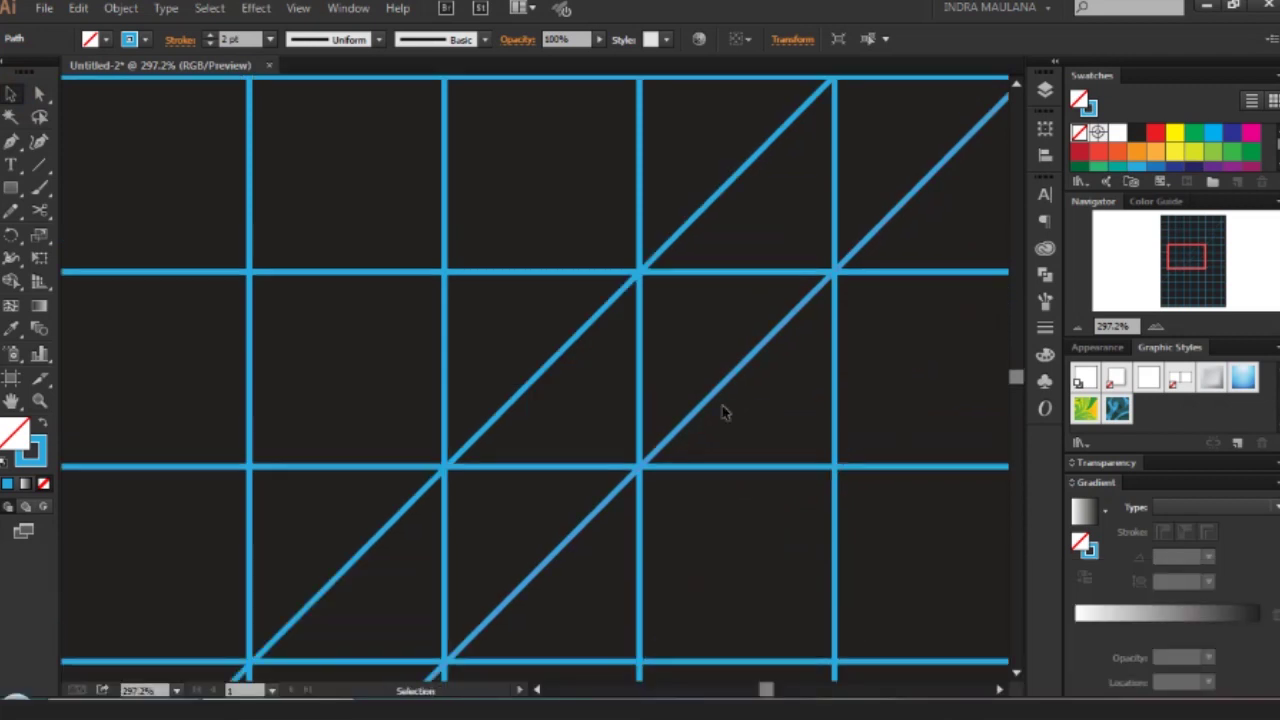
scroll(722, 405, down, 5)
key(ctrl+d)
key(ctrl+d)
key(ctrl+d)
key(ctrl+d)
key(ctrl+d)
key(ctrl+d)
key(ctrl+d)
key(ctrl+d)
key(ctrl+d)
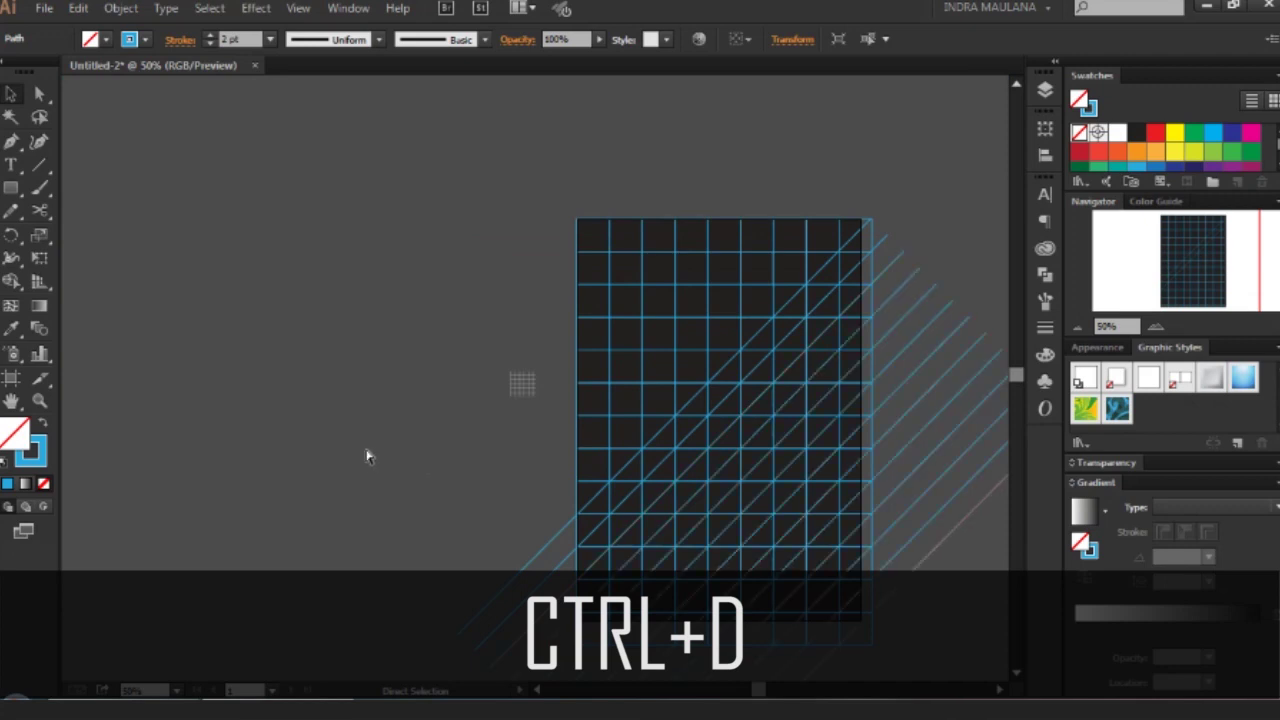
click(266, 457)
Copy a diagonal one cell up-left and repeat until the top-left is covered.
click(38, 399)
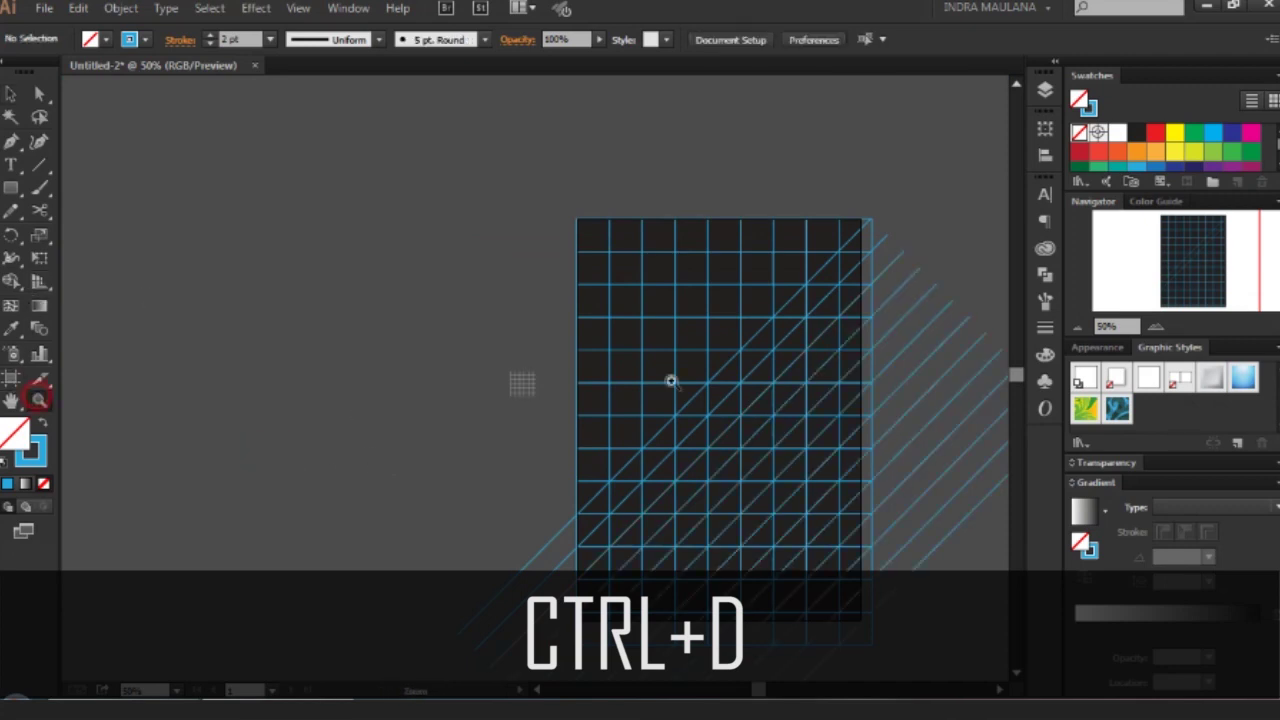
drag(655, 322, 763, 437)
key(v)
drag(600, 329, 532, 228)
key(ctrl+d)
key(ctrl+d)
key(ctrl+1)
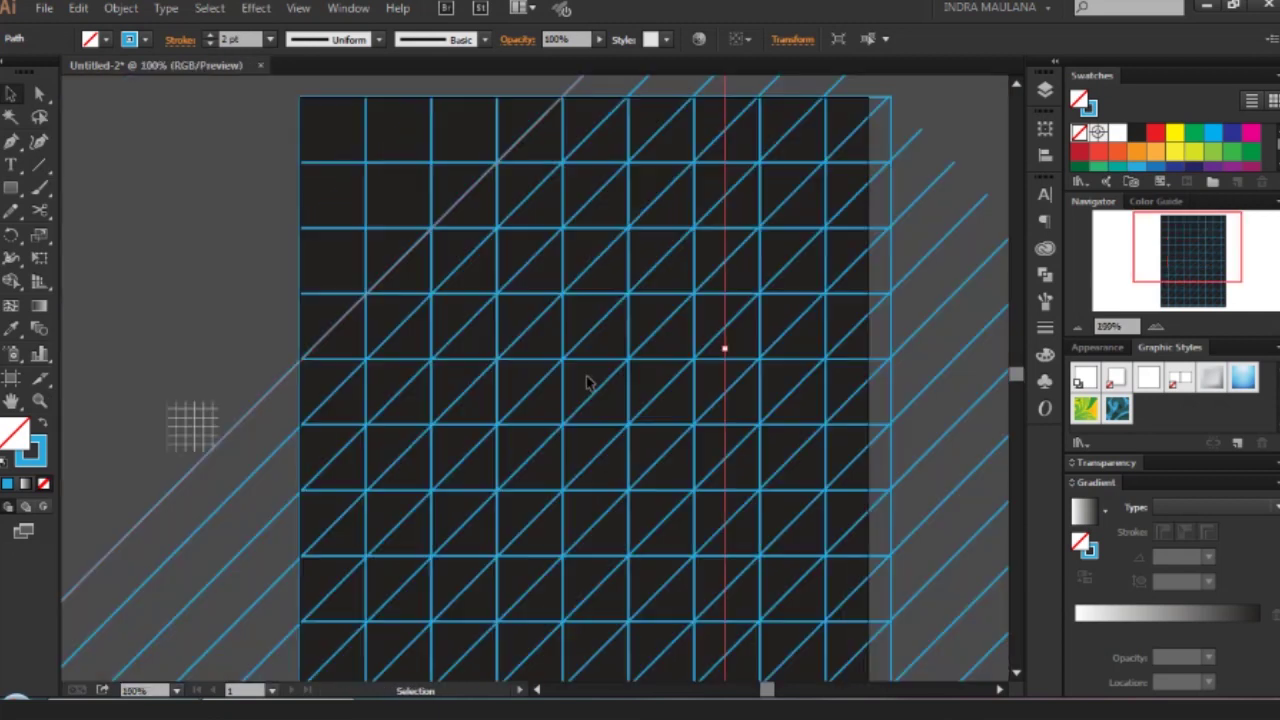
key(ctrl+d)
key(ctrl+d)
key(ctrl+d)
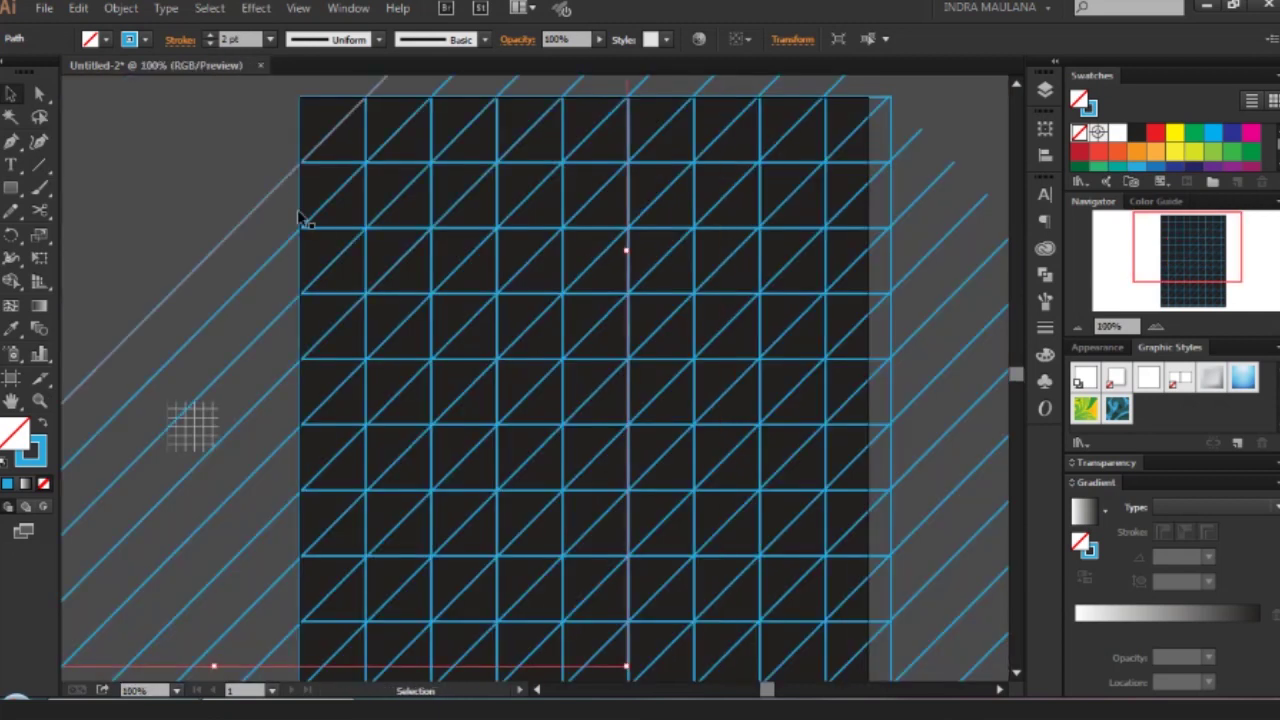
click(237, 127)
alt+scroll(237, 127, down, 2)
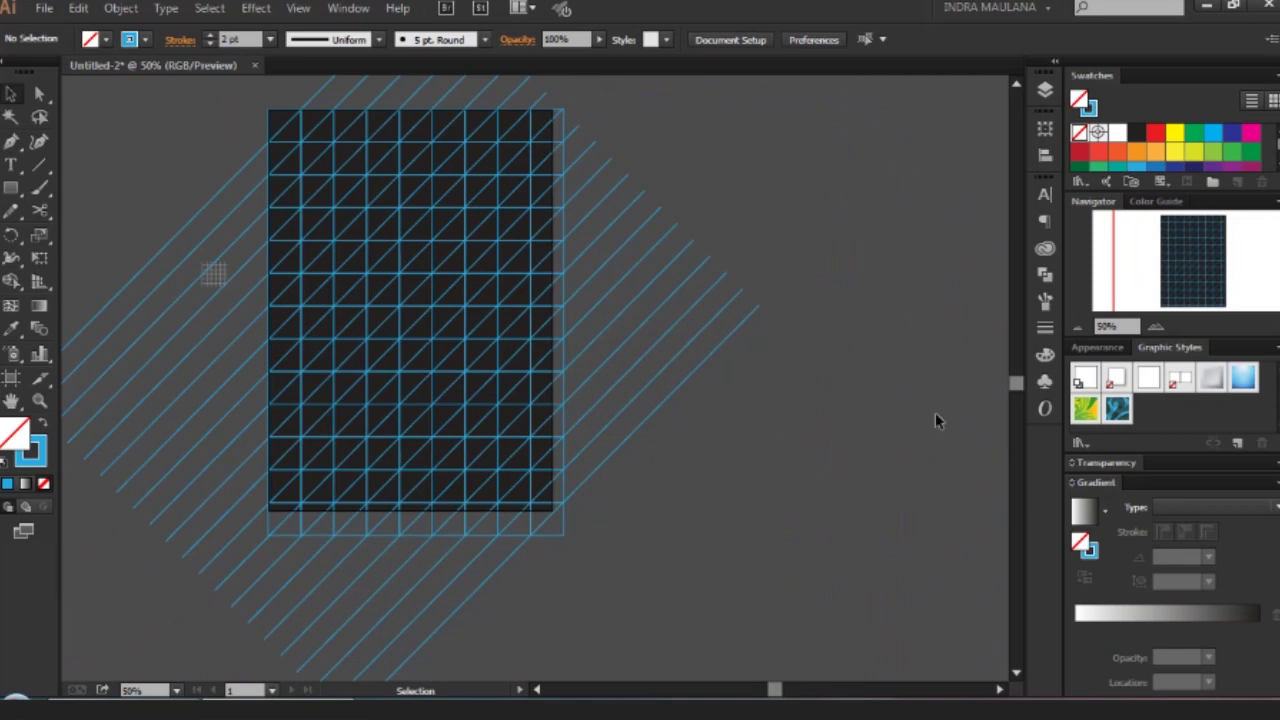
scroll(955, 365, up, 1)
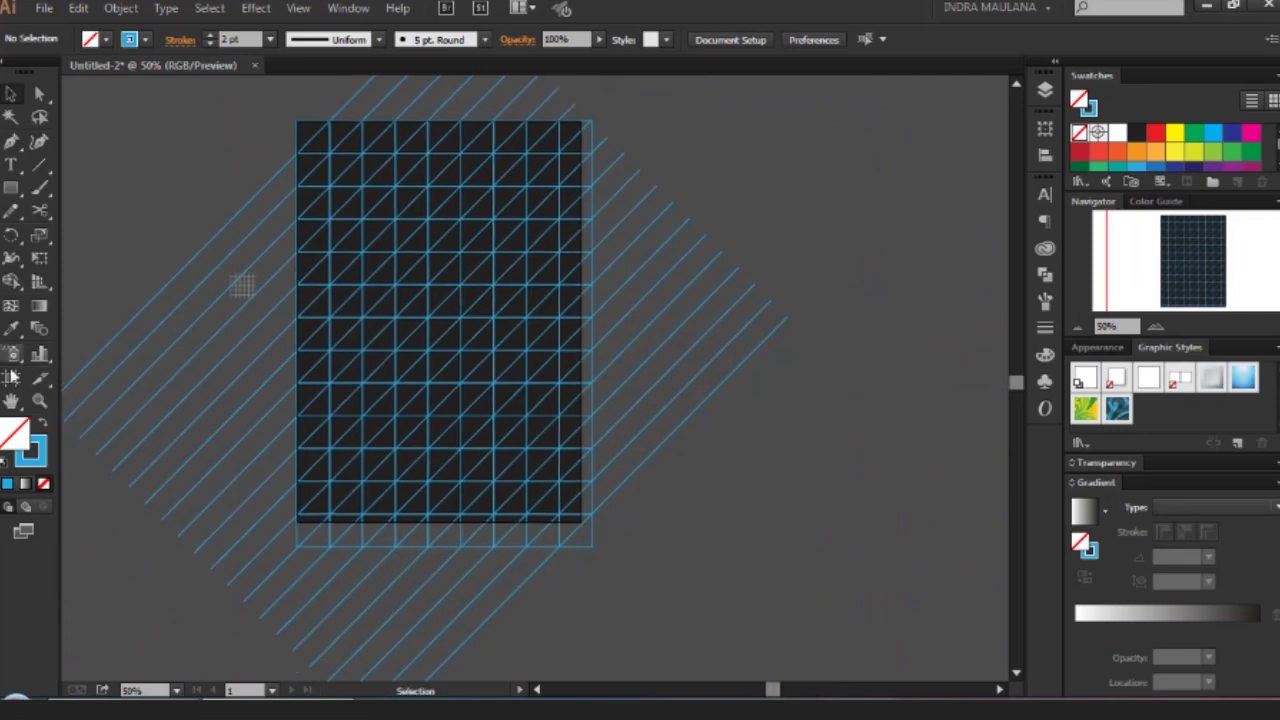
click(12, 189)
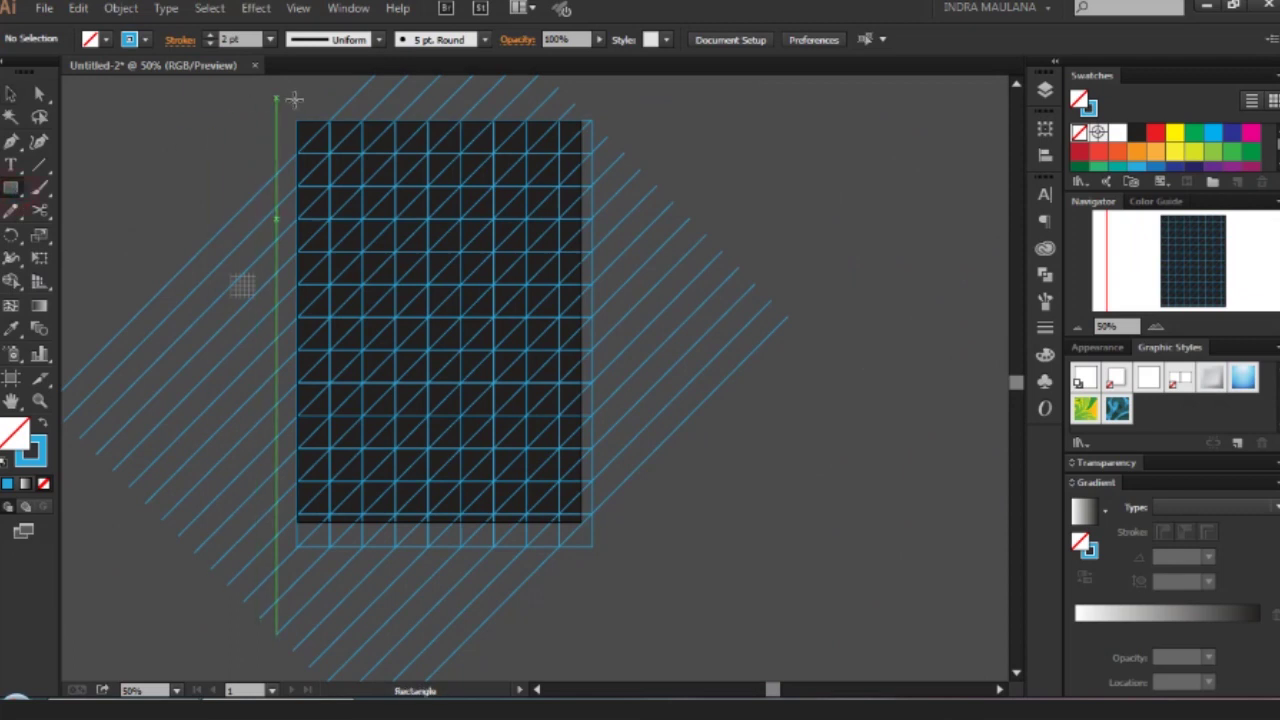
Draw a 595.28 × 844 pt artboard-sized rectangle and select it with all grid lines.
drag(401, 313, 581, 522)
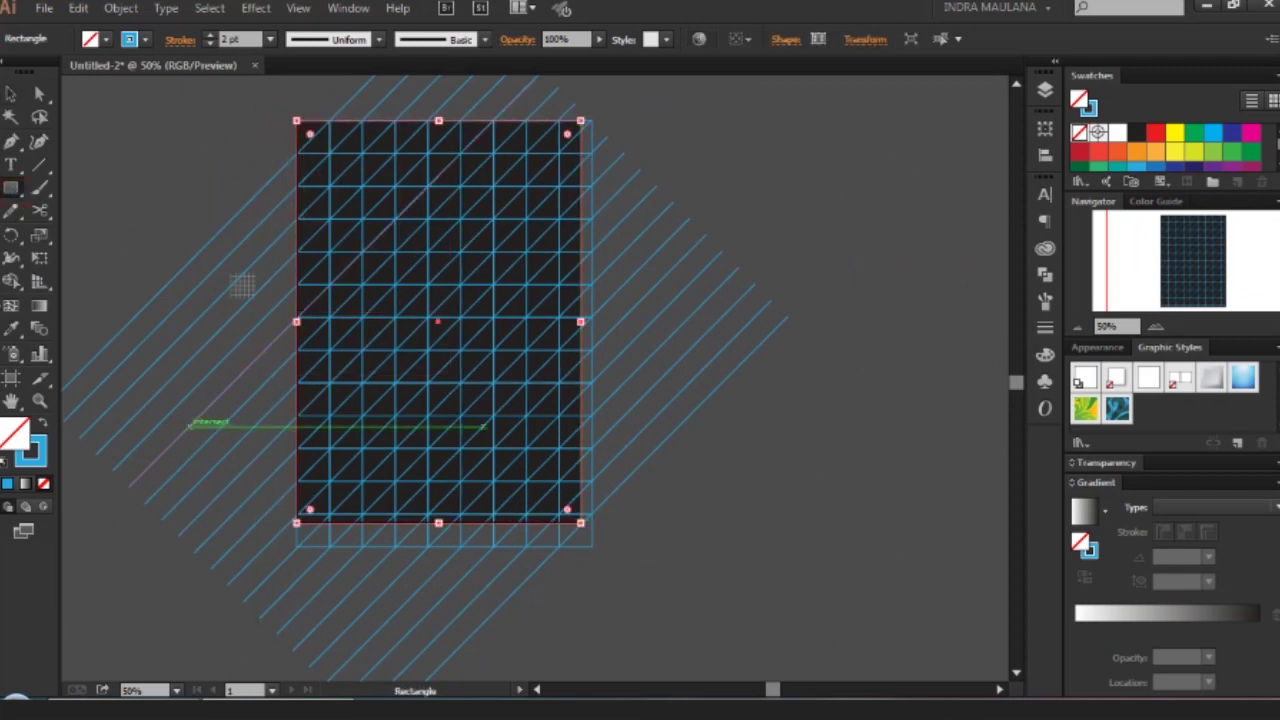
click(10, 93)
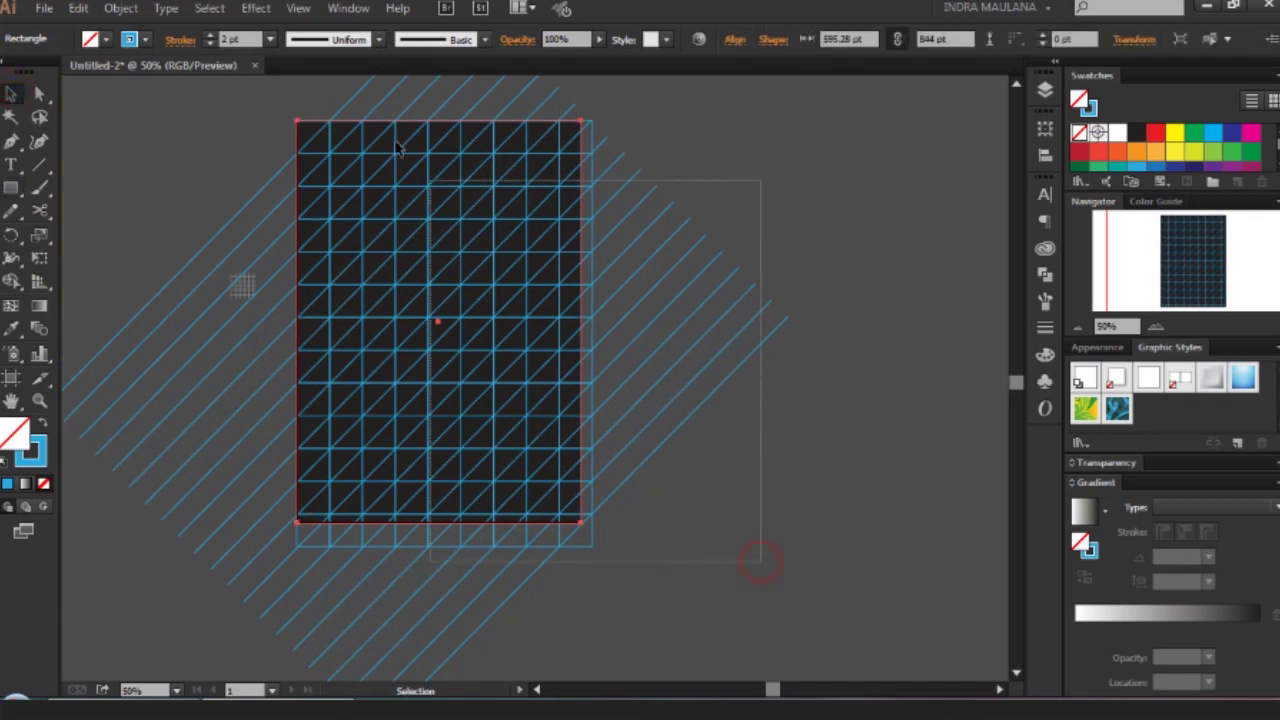
drag(756, 566, 283, 142)
scroll(855, 218, down, 3)
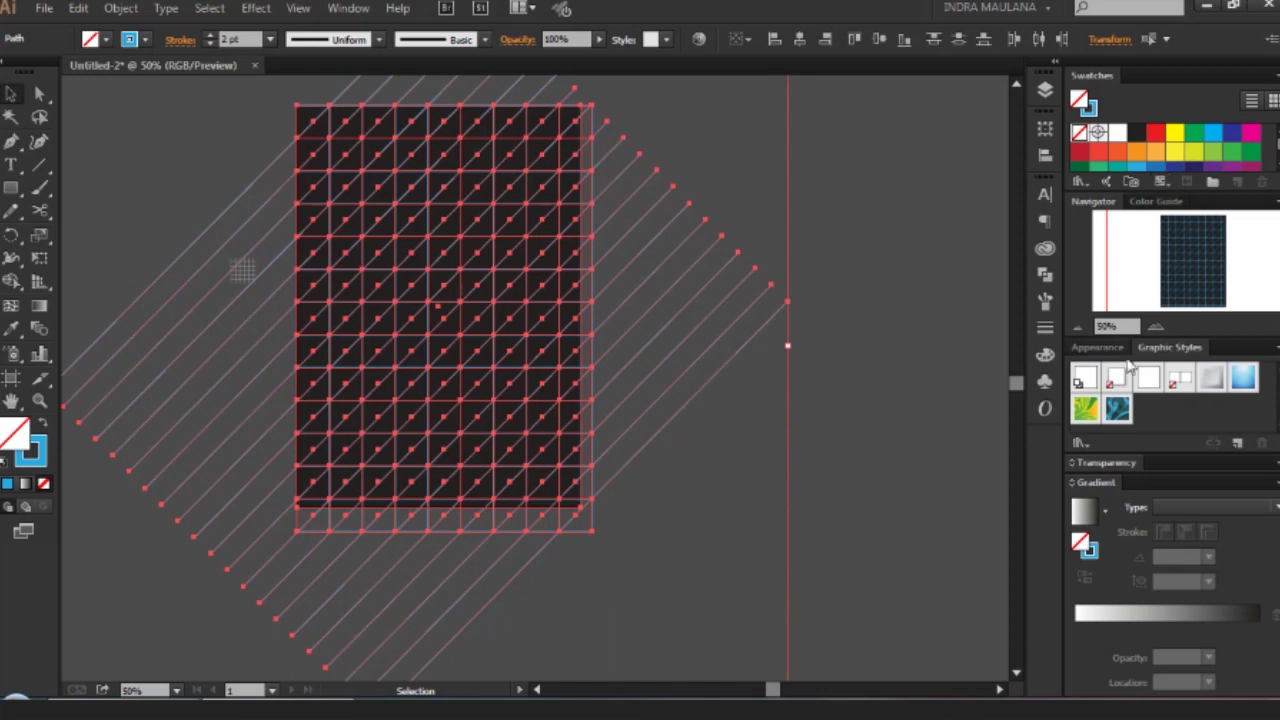
Divide the lines and rectangle with Pathfinder into separate triangular pieces.
click(1042, 276)
click(822, 276)
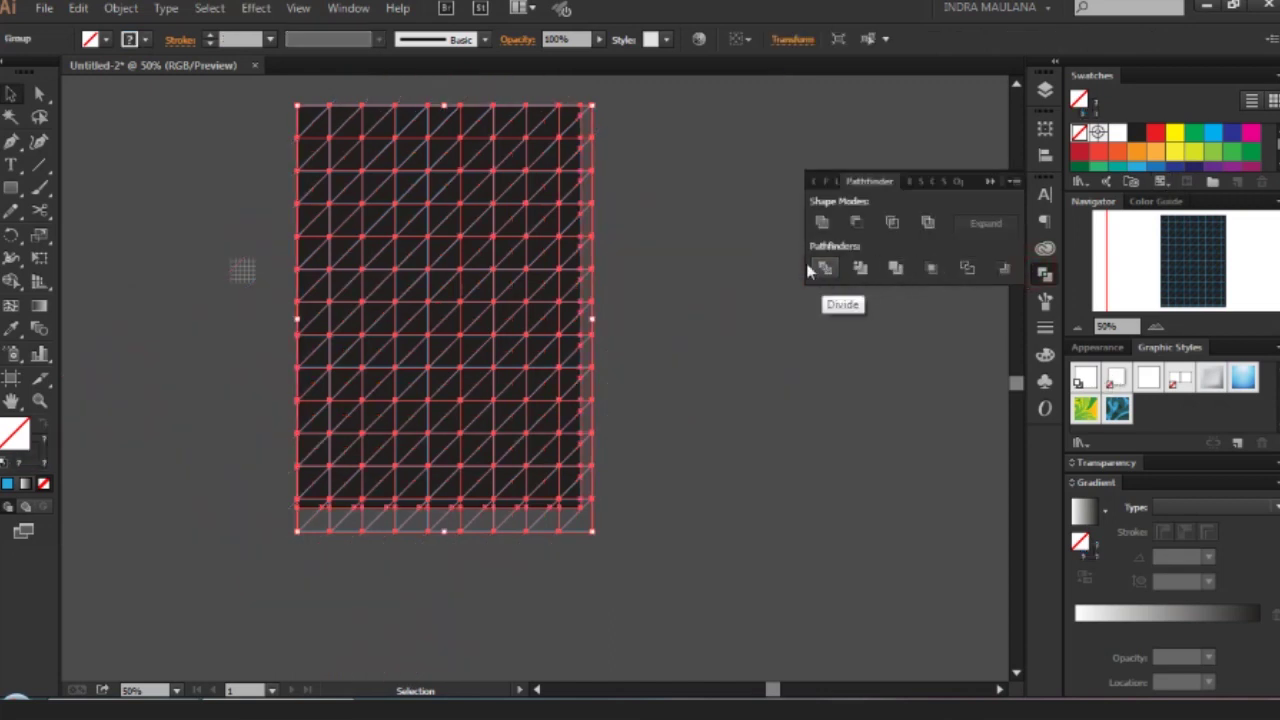
click(721, 272)
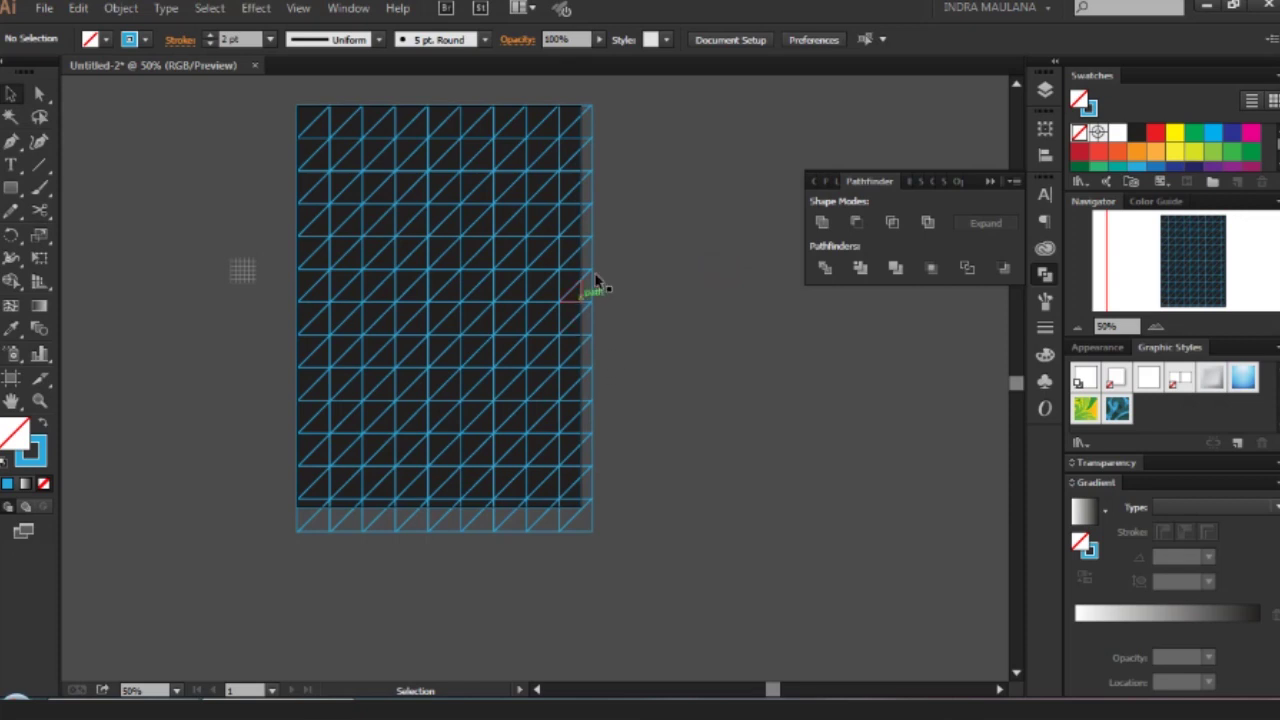
drag(596, 276, 597, 278)
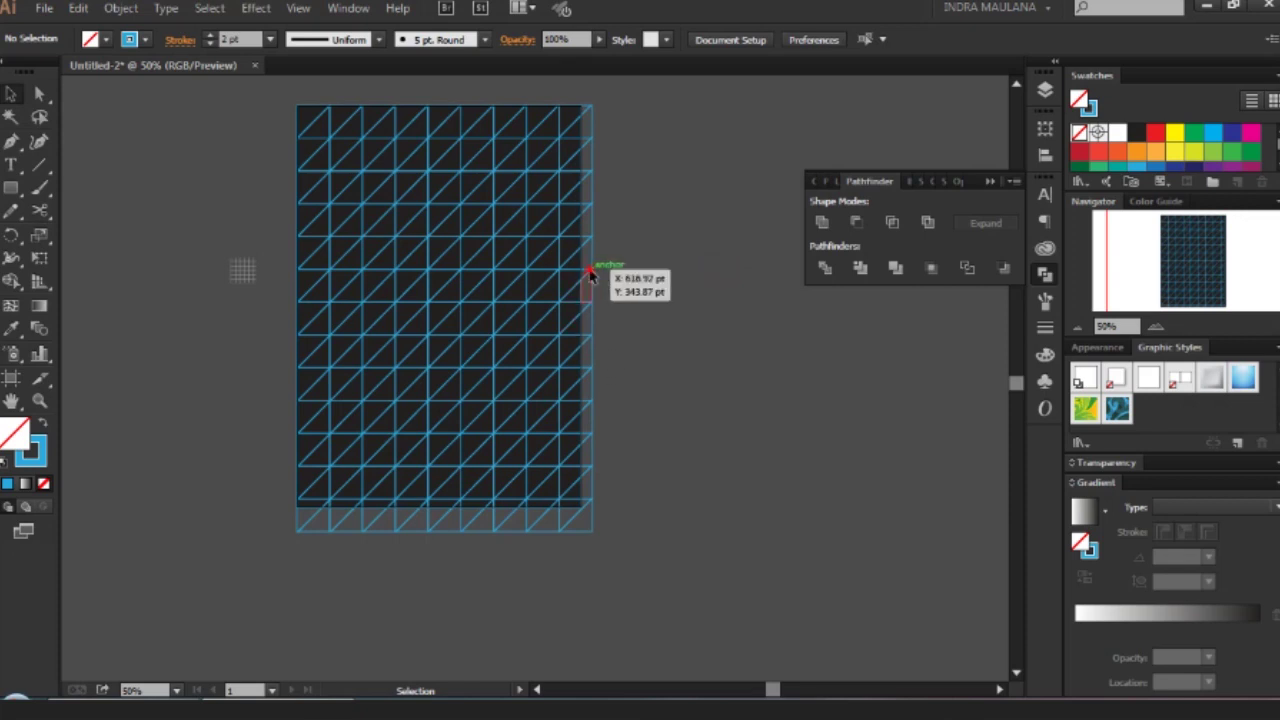
click(591, 276)
Deselect the triangle grid, zoom in, and pick the Direct Selection tool.
click(645, 205)
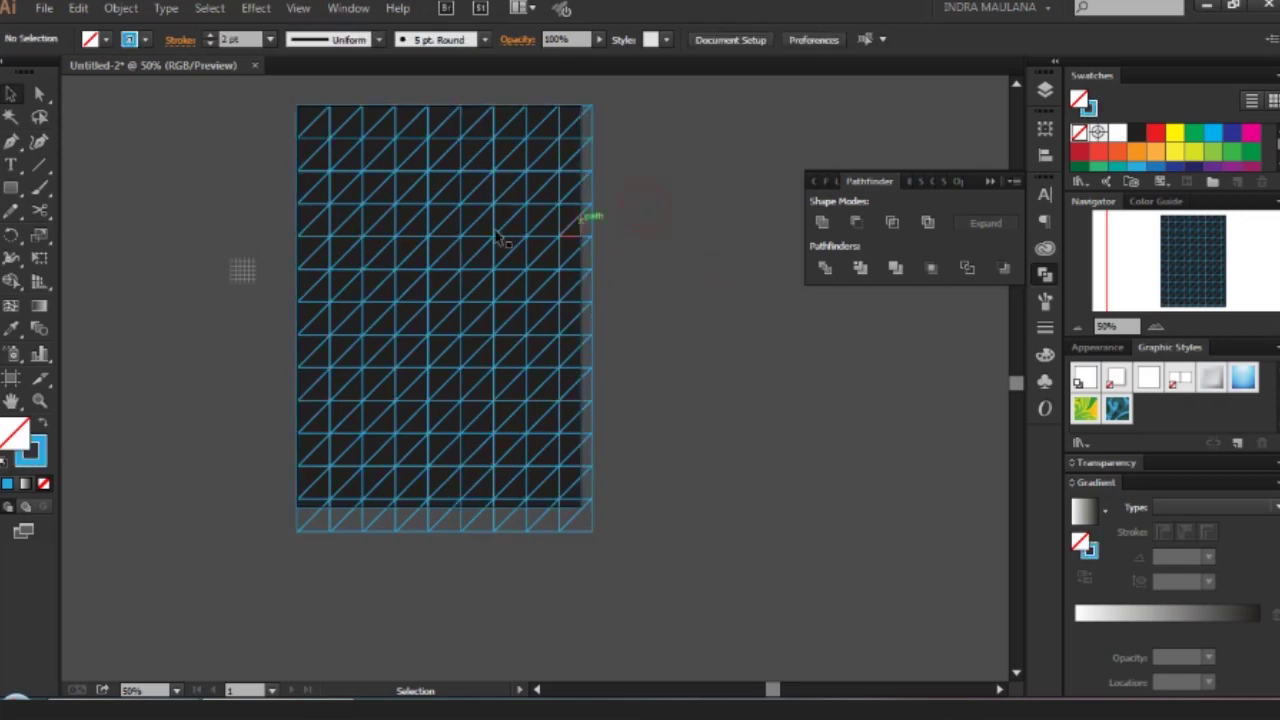
scroll(241, 186, up, 1)
scroll(270, 166, up, 1)
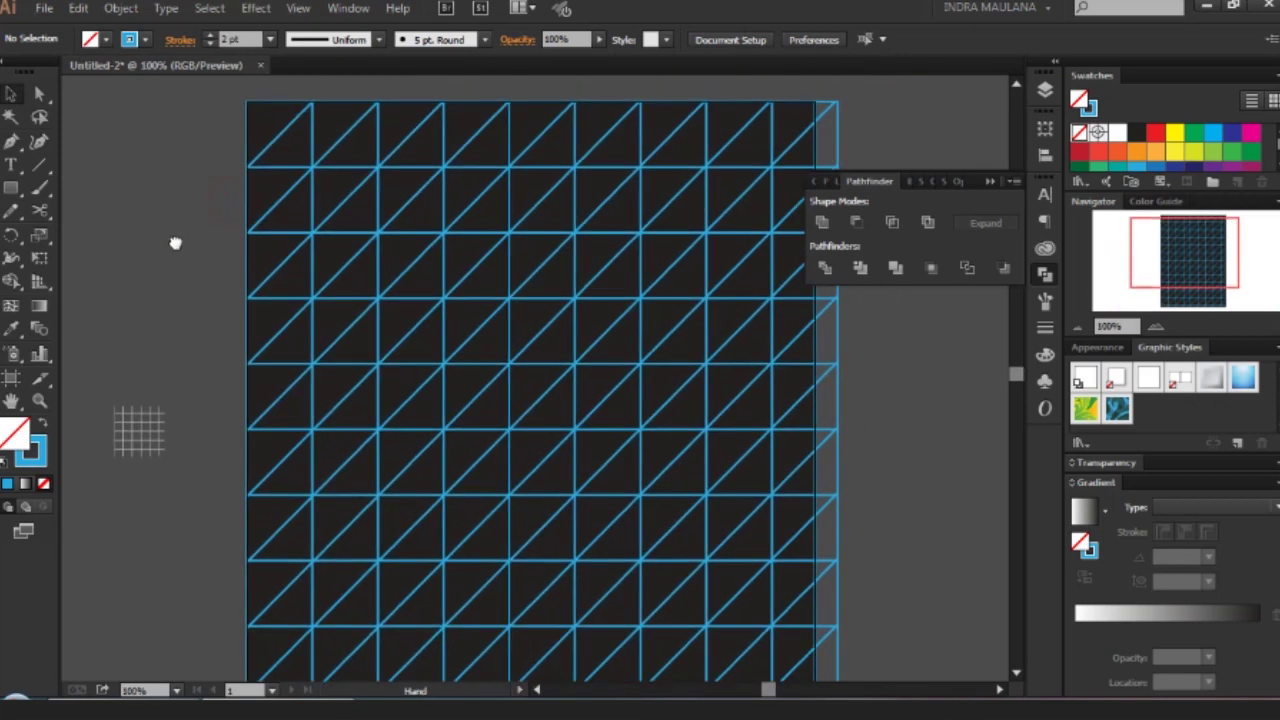
click(40, 93)
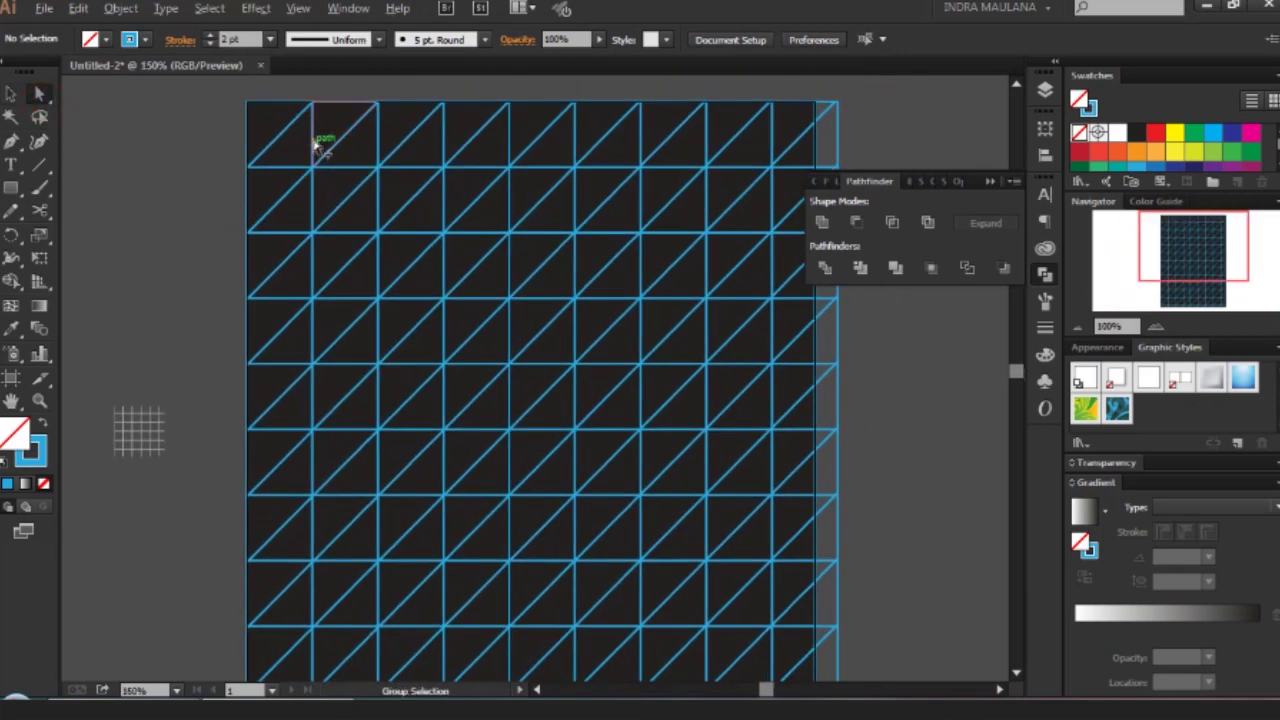
Drag vertices near the top and left of the grid to skew the triangles.
scroll(314, 144, up, 2)
mouse_move(289, 163)
mouse_down()
mouse_move(320, 243)
mouse_move(334, 219)
mouse_up()
scroll(320, 203, down, 2)
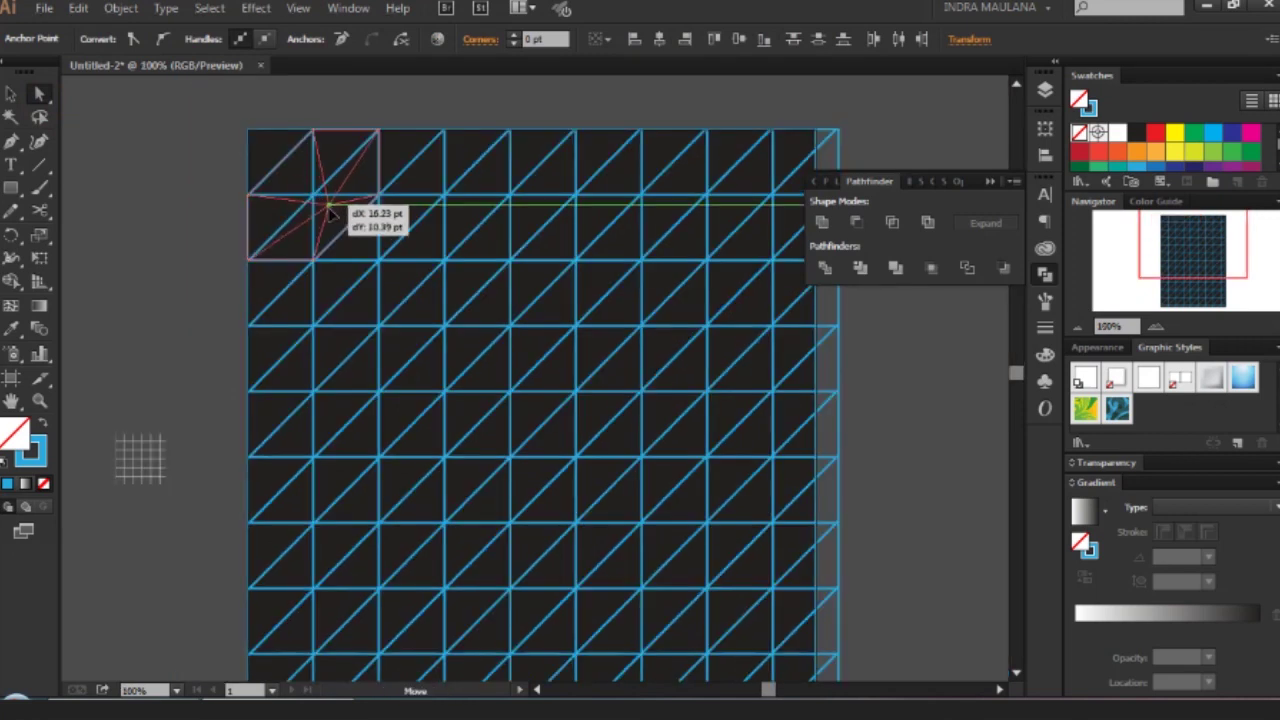
scroll(386, 170, up, 1)
click(376, 208)
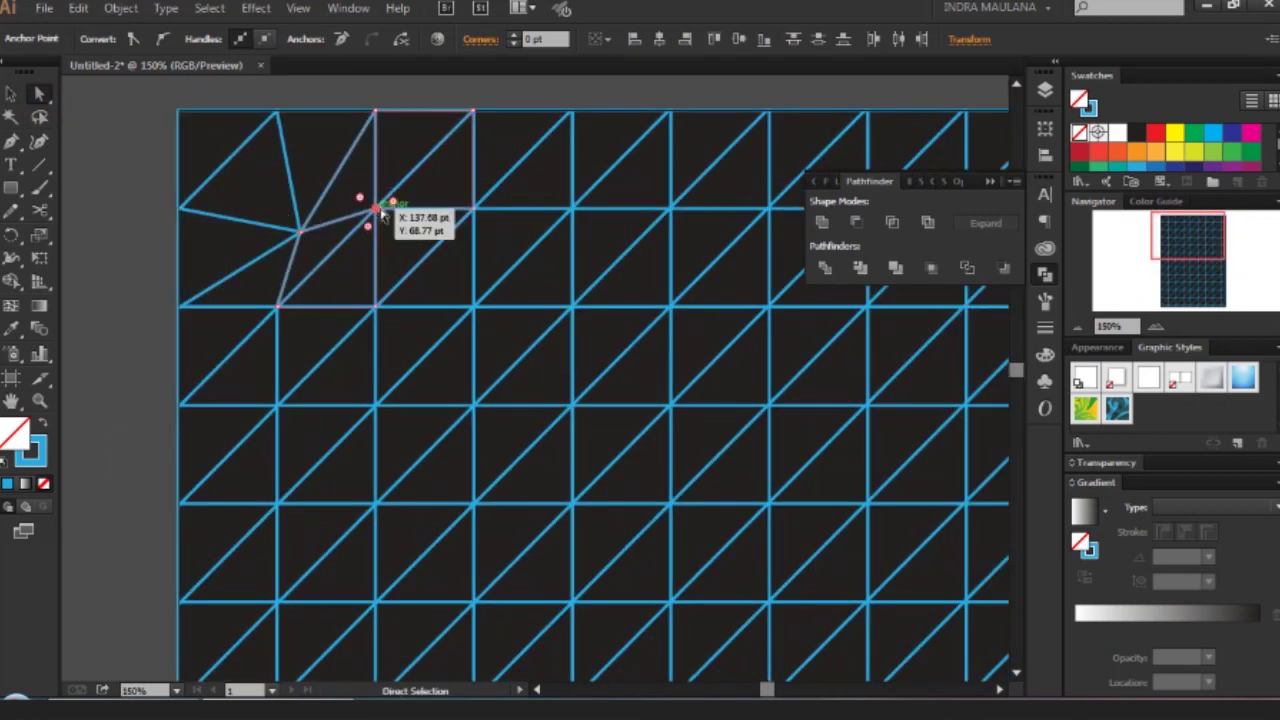
drag(376, 208, 406, 190)
click(440, 294)
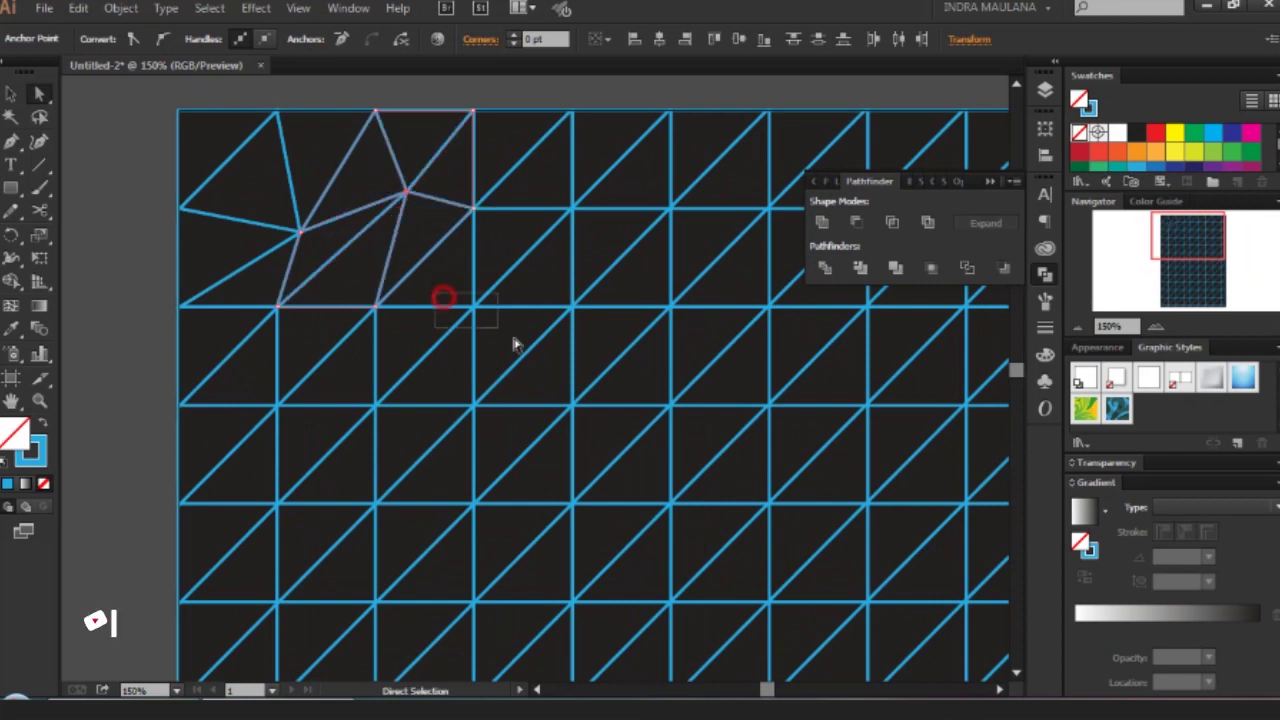
click(474, 307)
drag(474, 307, 450, 370)
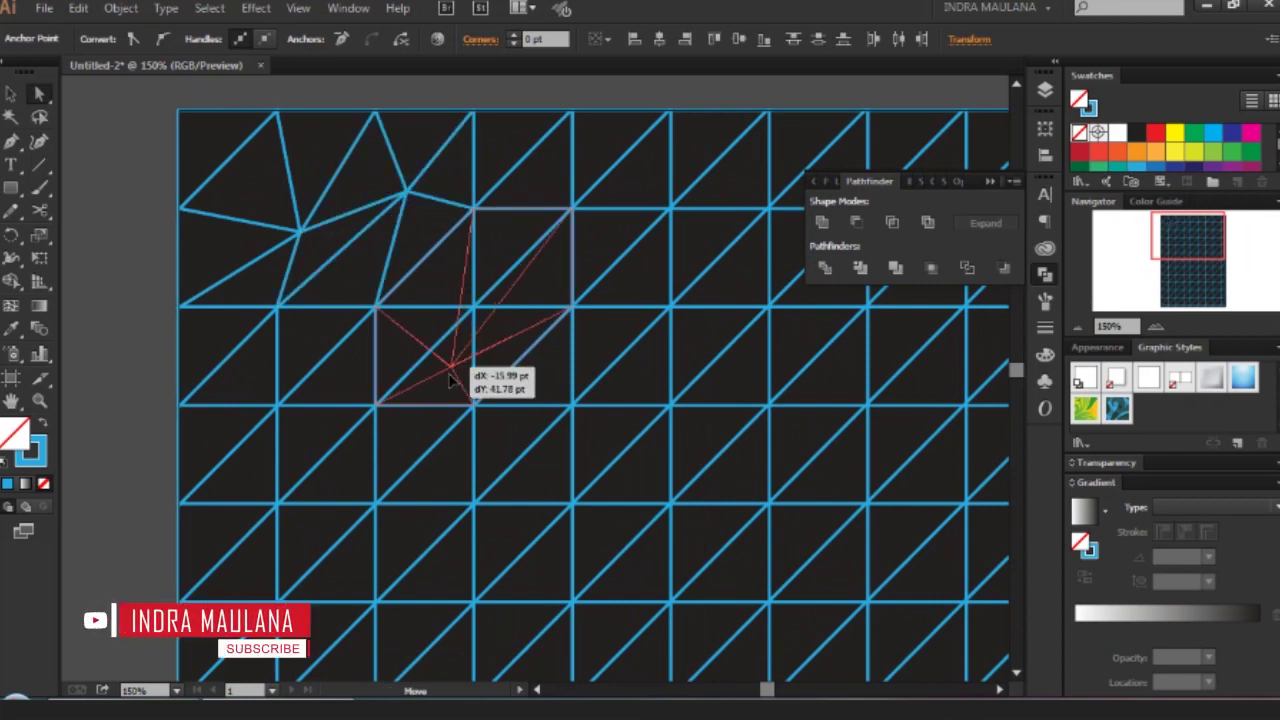
click(376, 405)
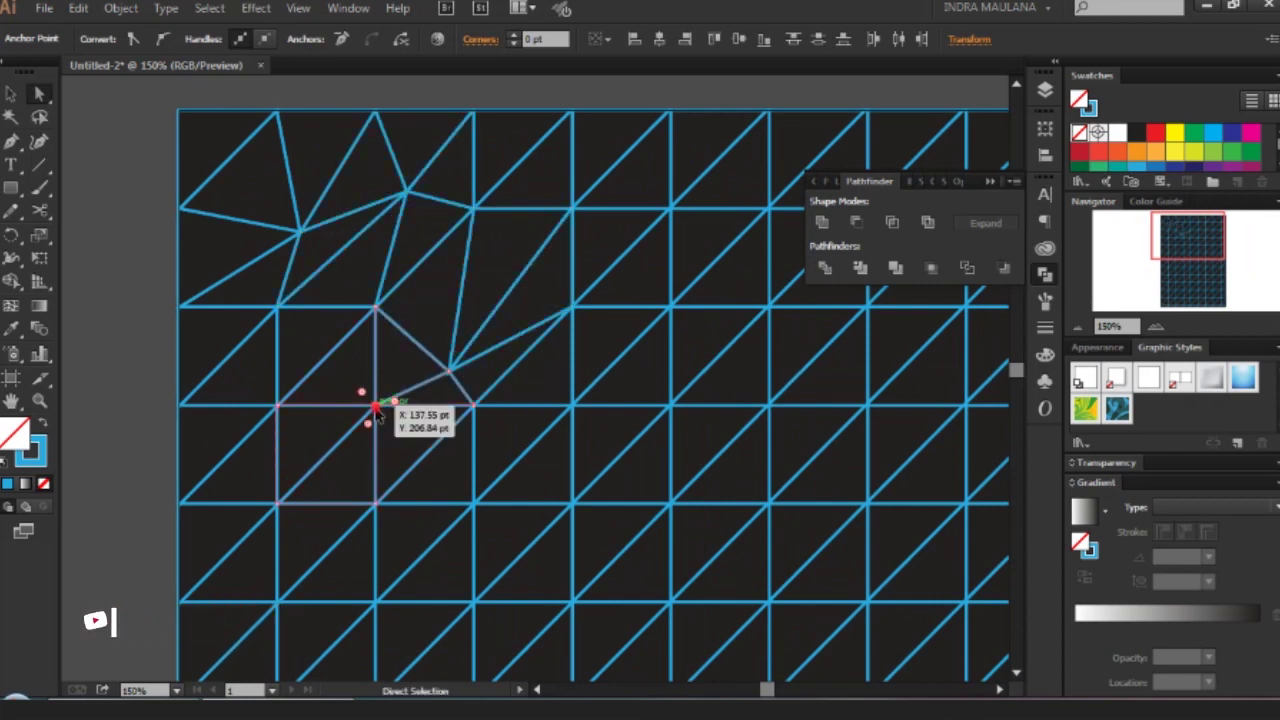
drag(376, 405, 424, 436)
drag(305, 430, 250, 390)
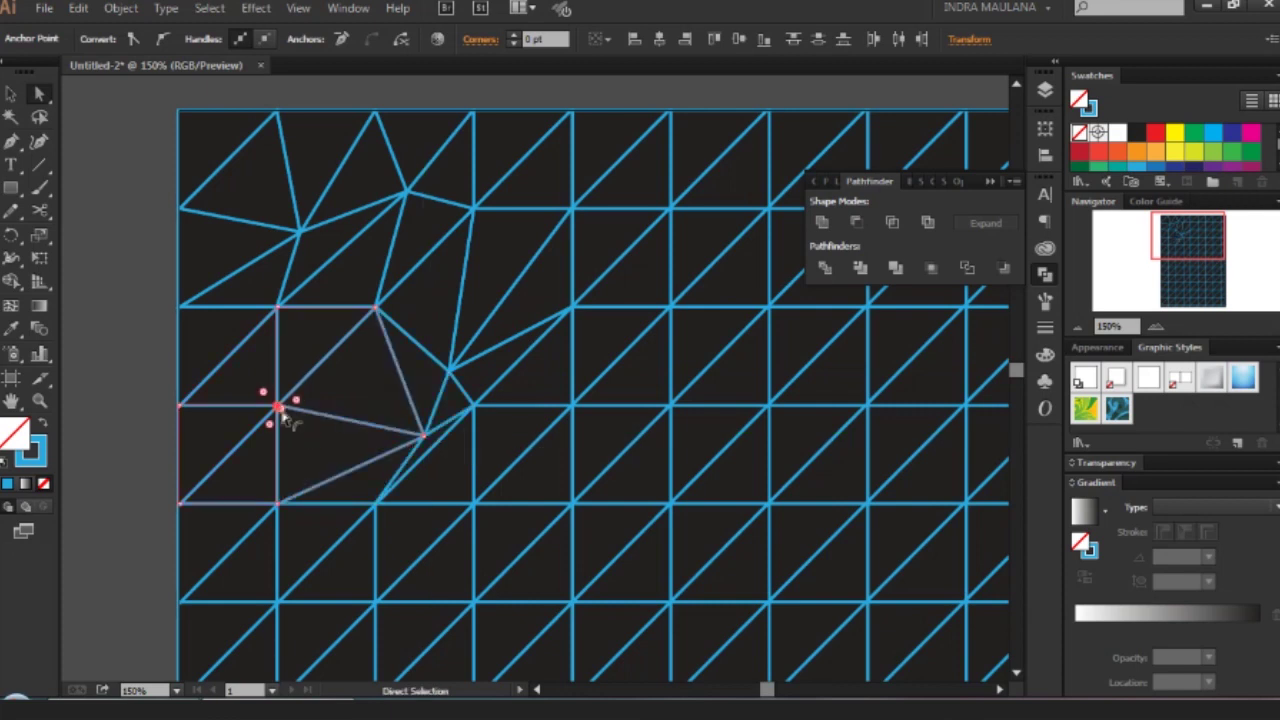
Hide corner widgets, then push middle and upper-right vertices out of place.
click(299, 8)
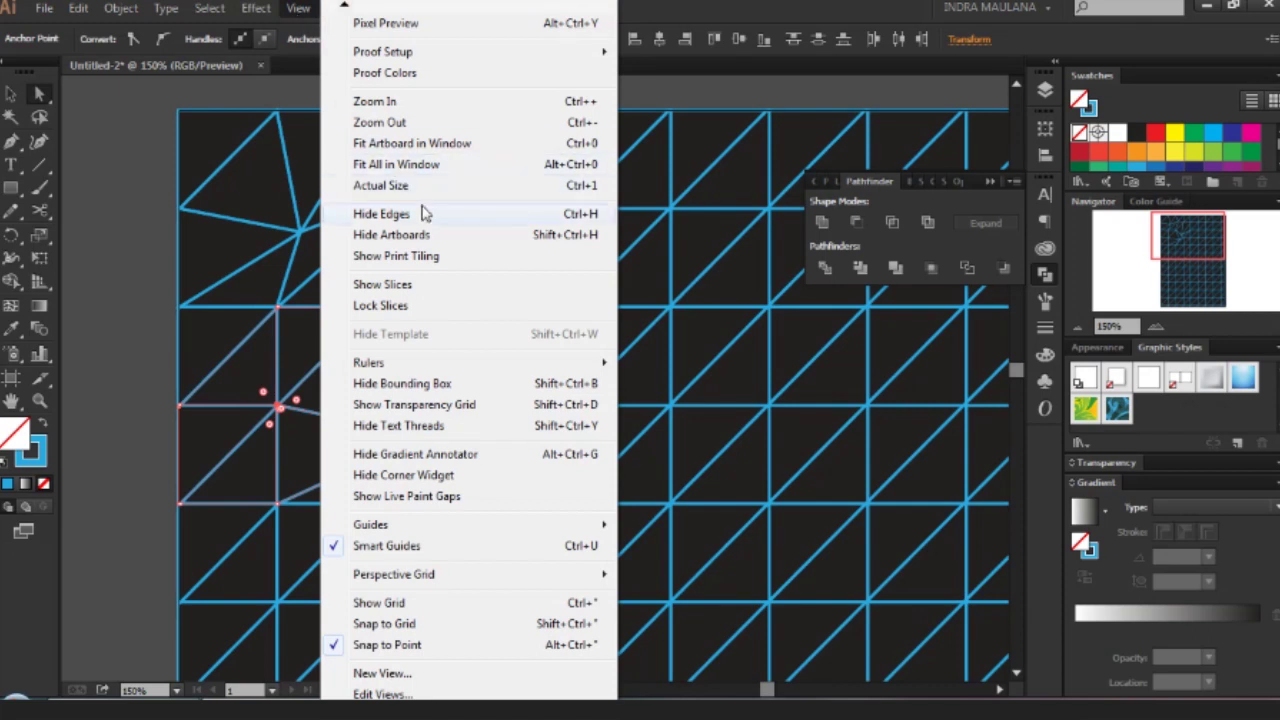
click(420, 476)
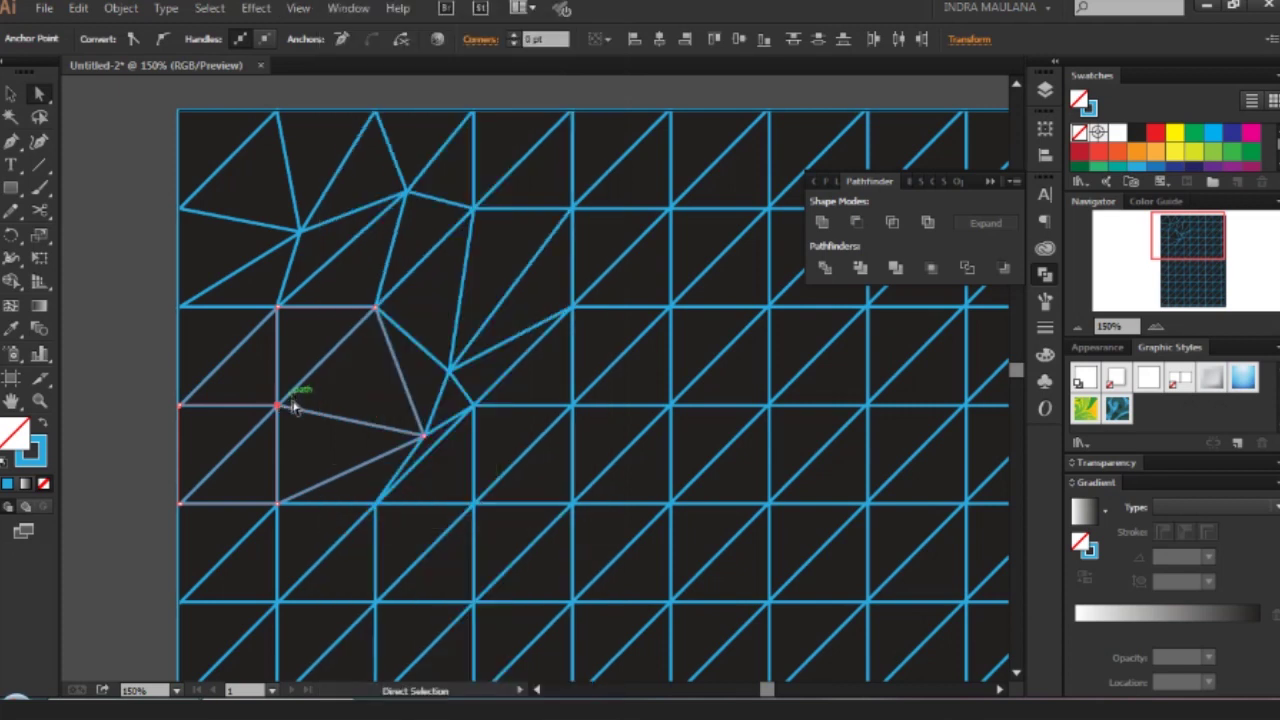
drag(281, 410, 299, 434)
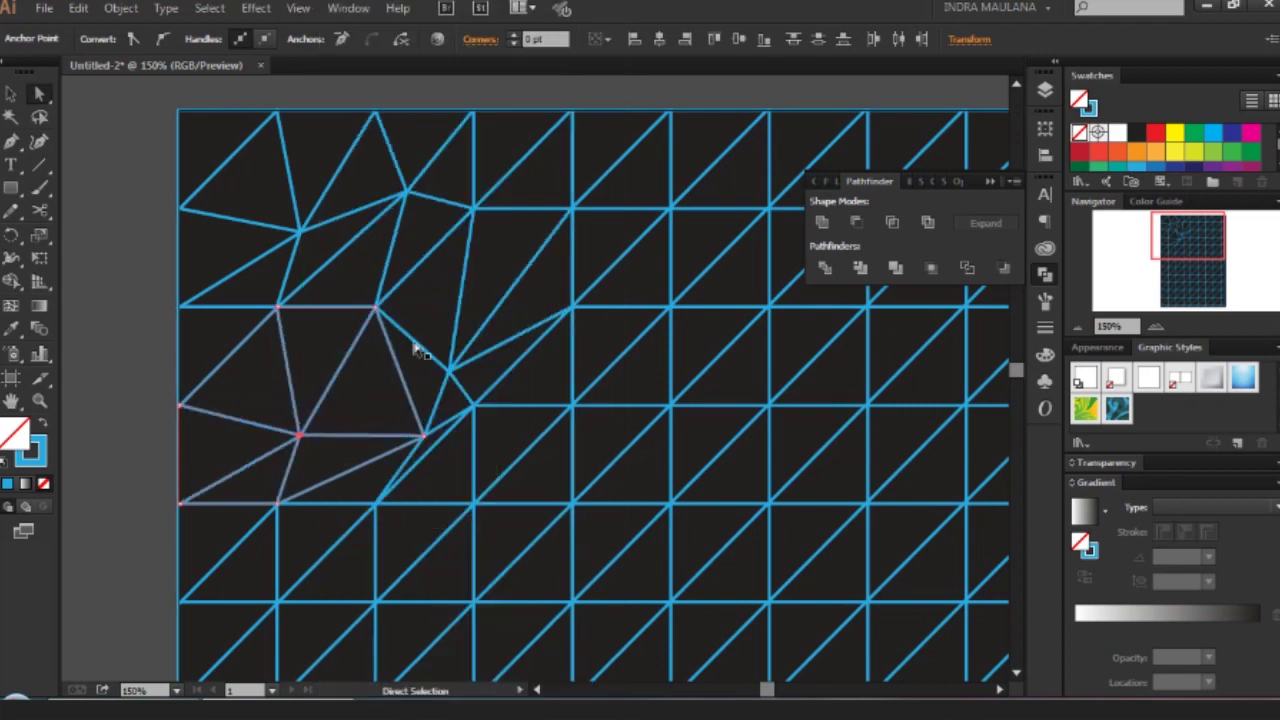
click(562, 310)
drag(572, 309, 597, 347)
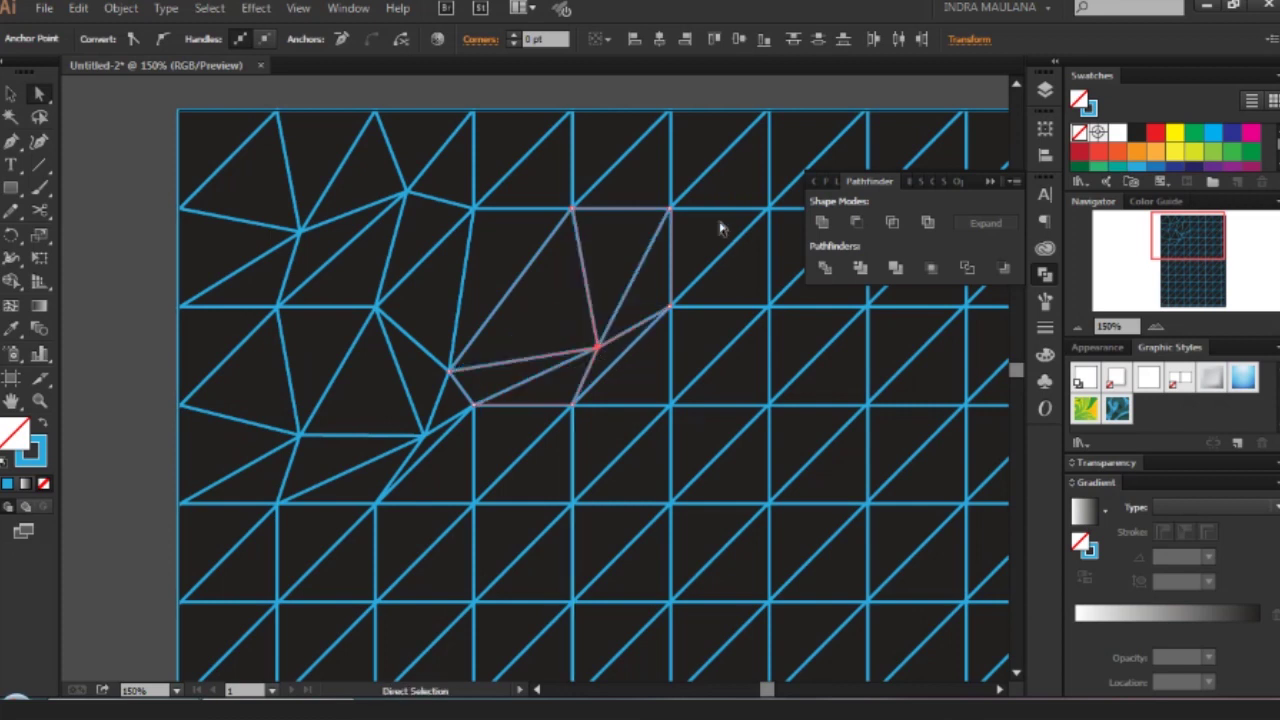
click(675, 210)
drag(697, 172, 700, 158)
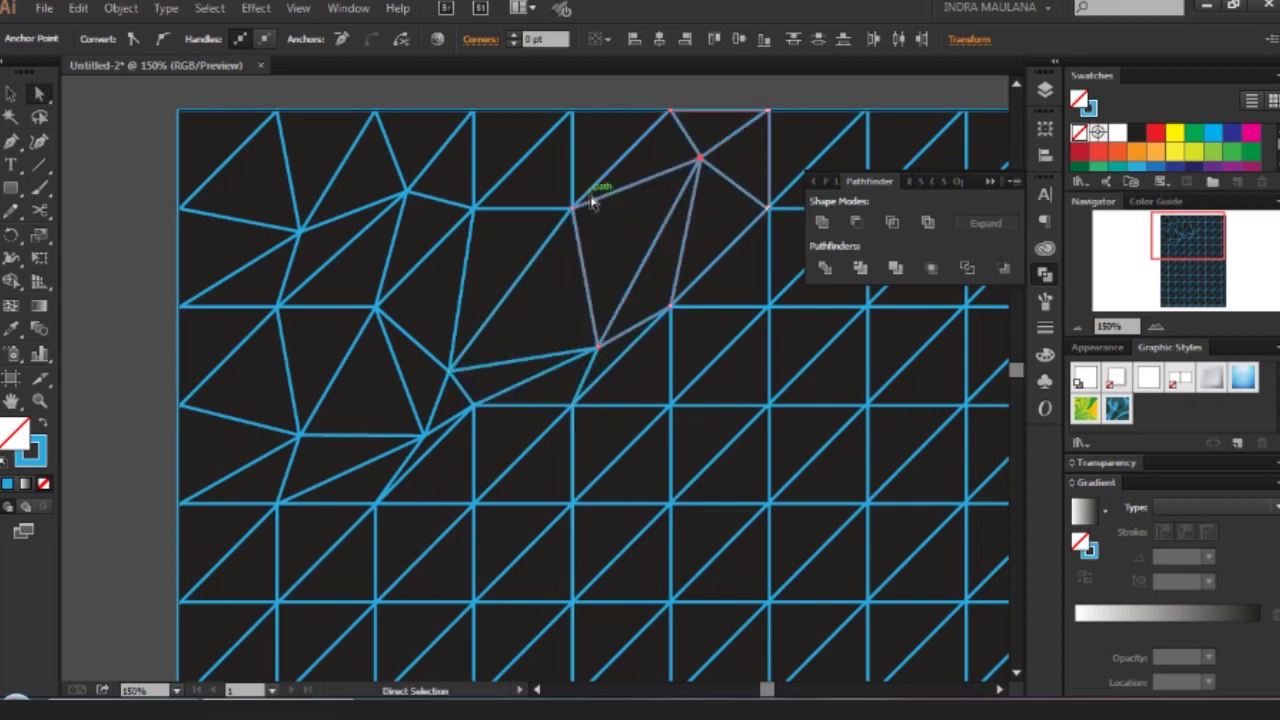
click(570, 210)
drag(575, 213, 586, 168)
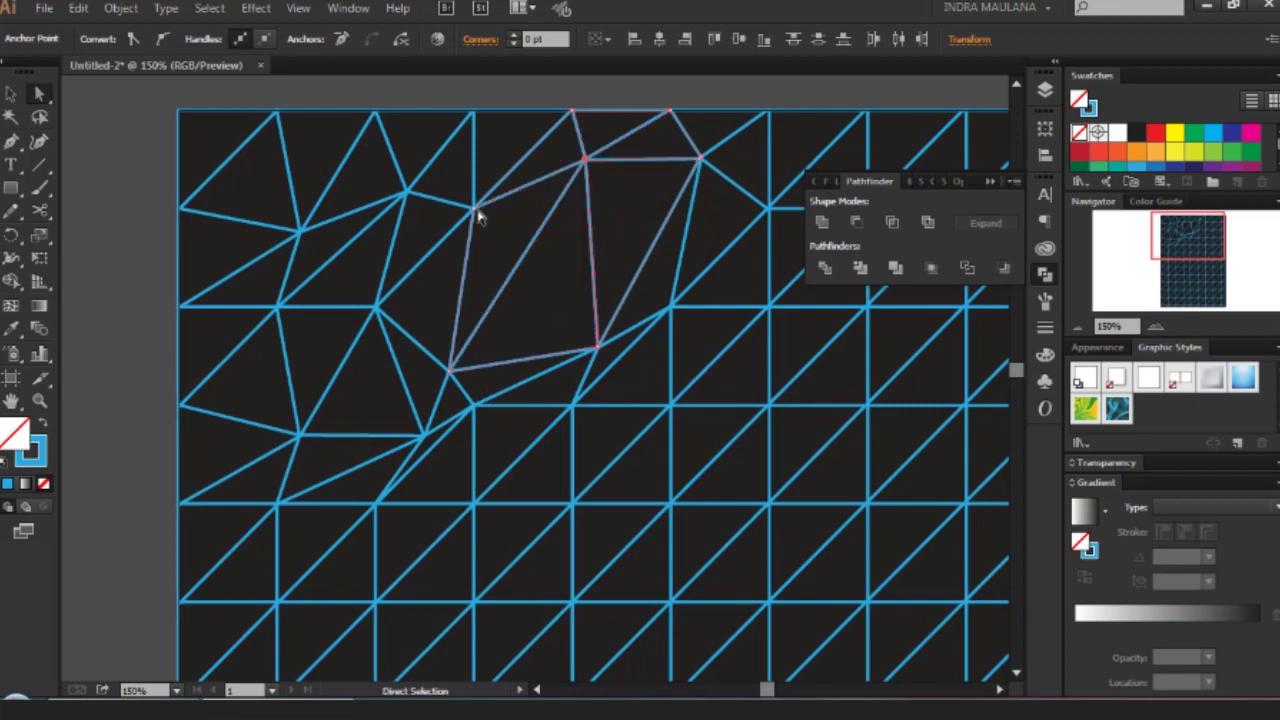
Drag right-side and lower grid vertices to make more irregular triangles.
key(ctrl+minus)
click(358, 304)
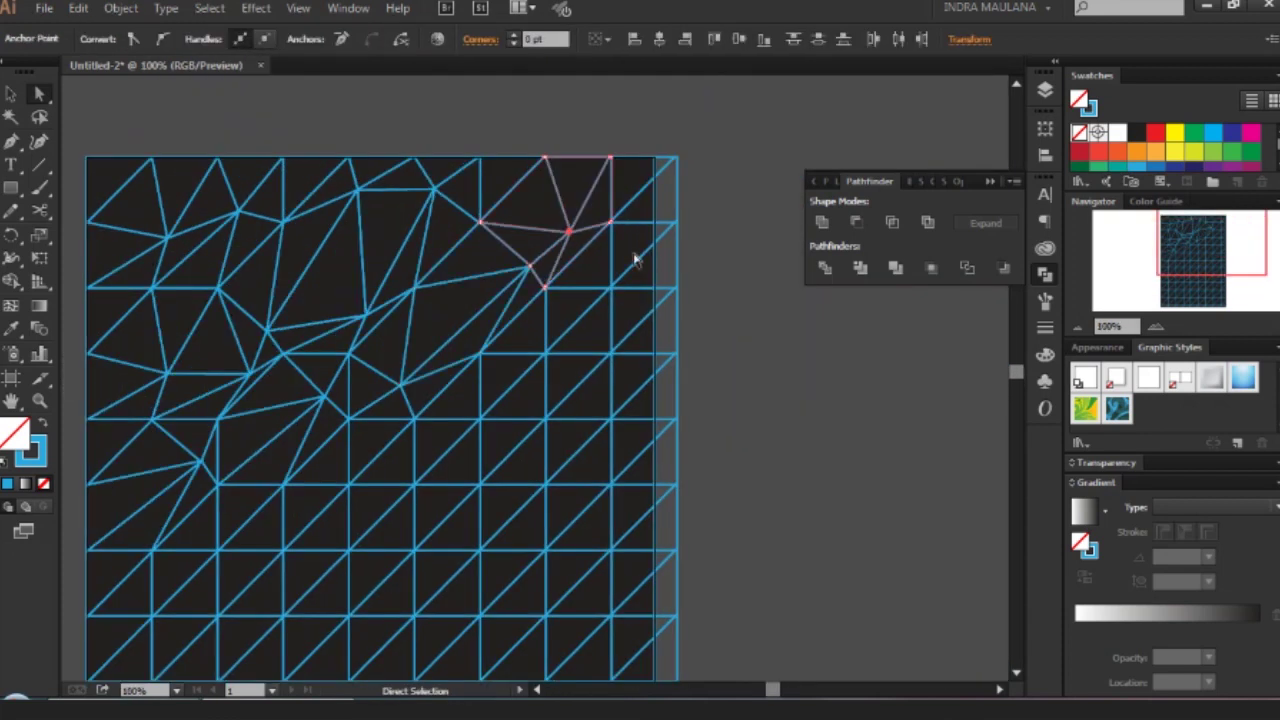
click(540, 362)
drag(540, 362, 737, 360)
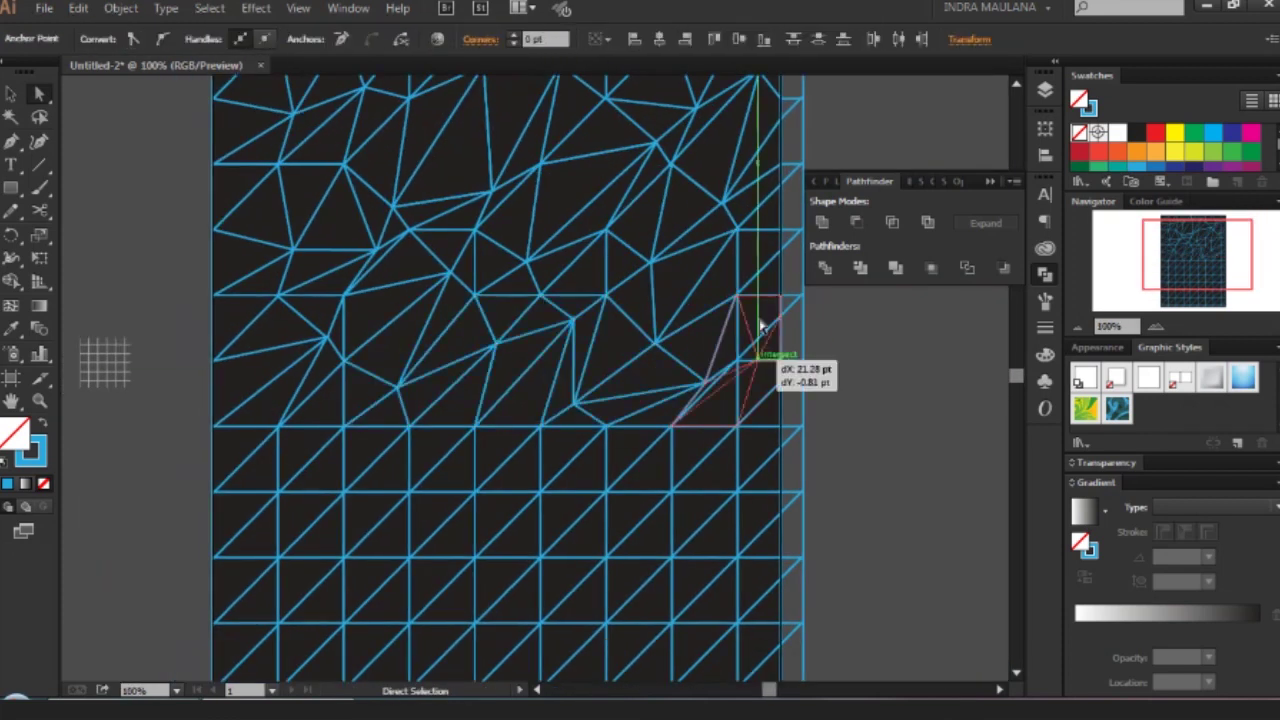
scroll(600, 340, down, 2)
scroll(450, 330, down, 3)
click(345, 305)
drag(345, 305, 437, 380)
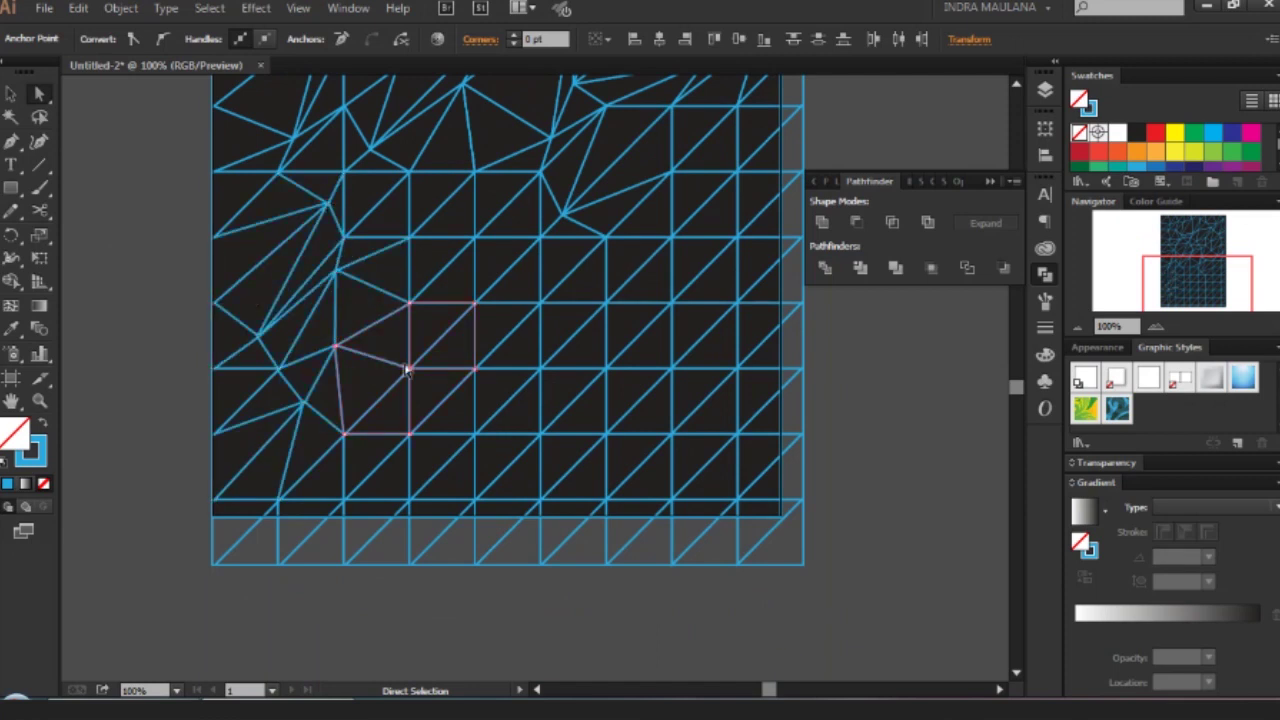
Pull a final vertex down and left, then deselect the mesh.
click(529, 294)
click(677, 366)
scroll(745, 210, up, 2)
scroll(742, 210, up, 2)
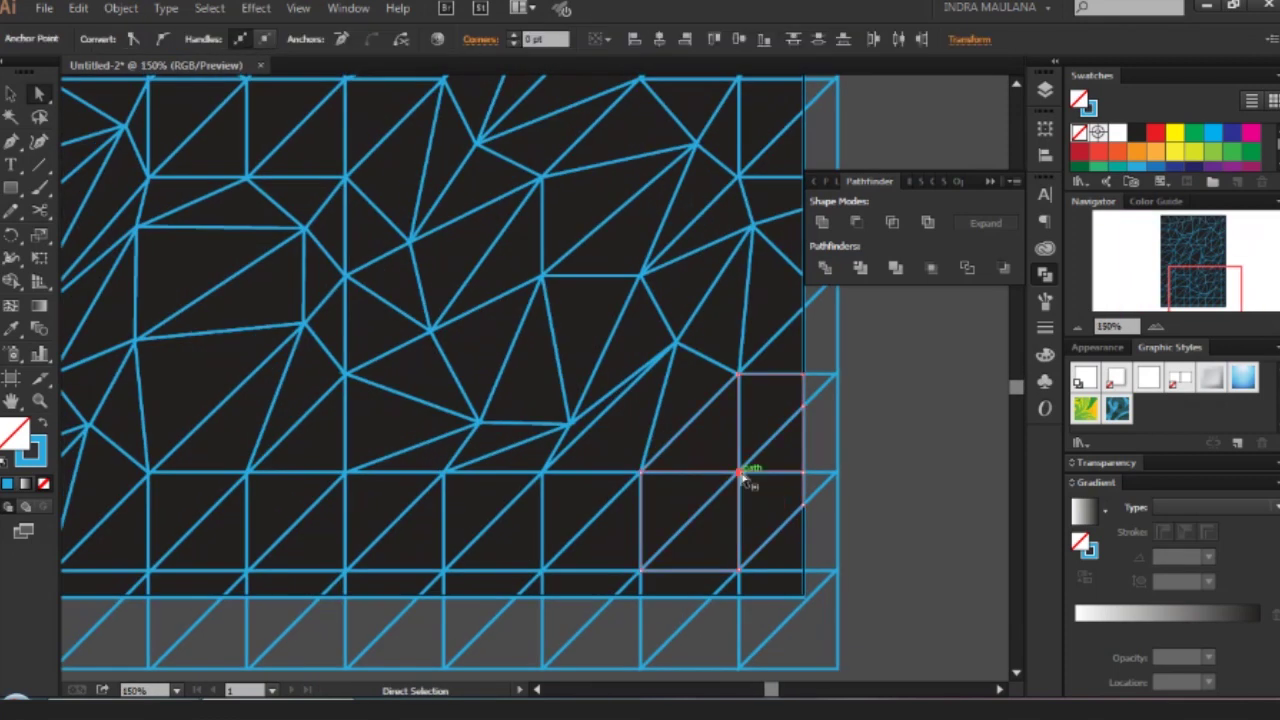
scroll(500, 534, left, 3)
drag(400, 400, 365, 447)
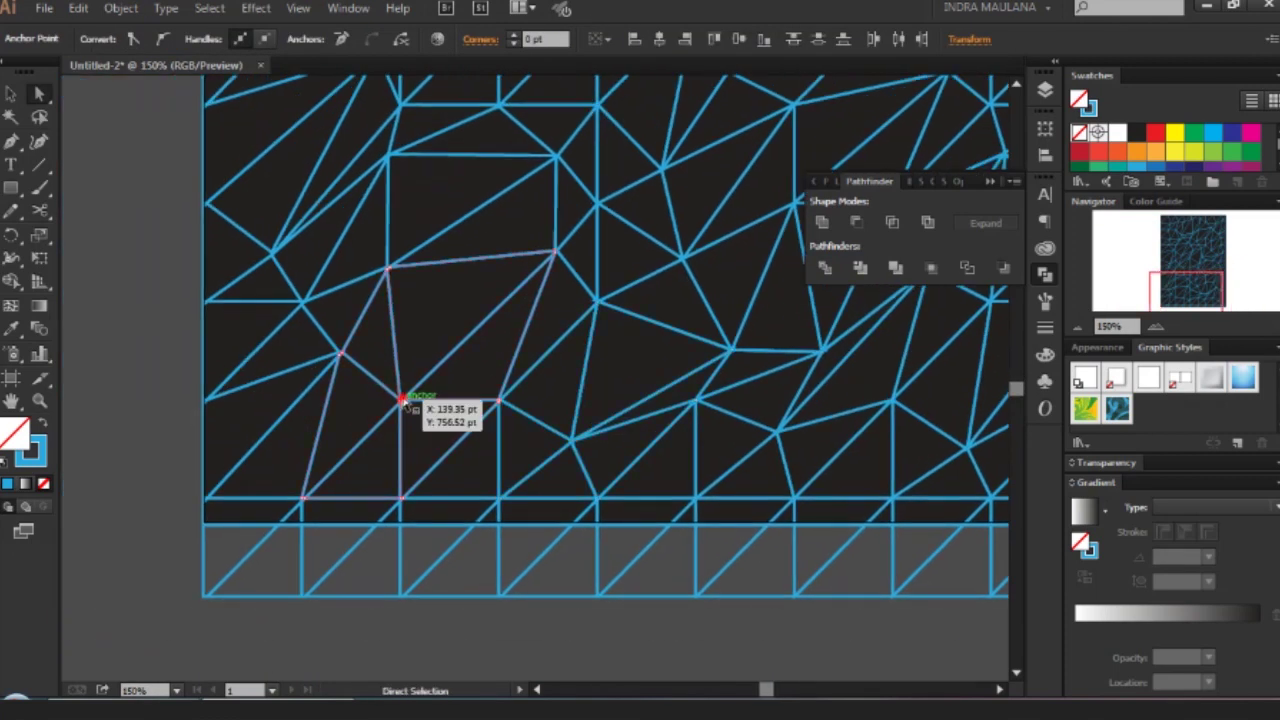
click(176, 502)
scroll(176, 502, down, 3)
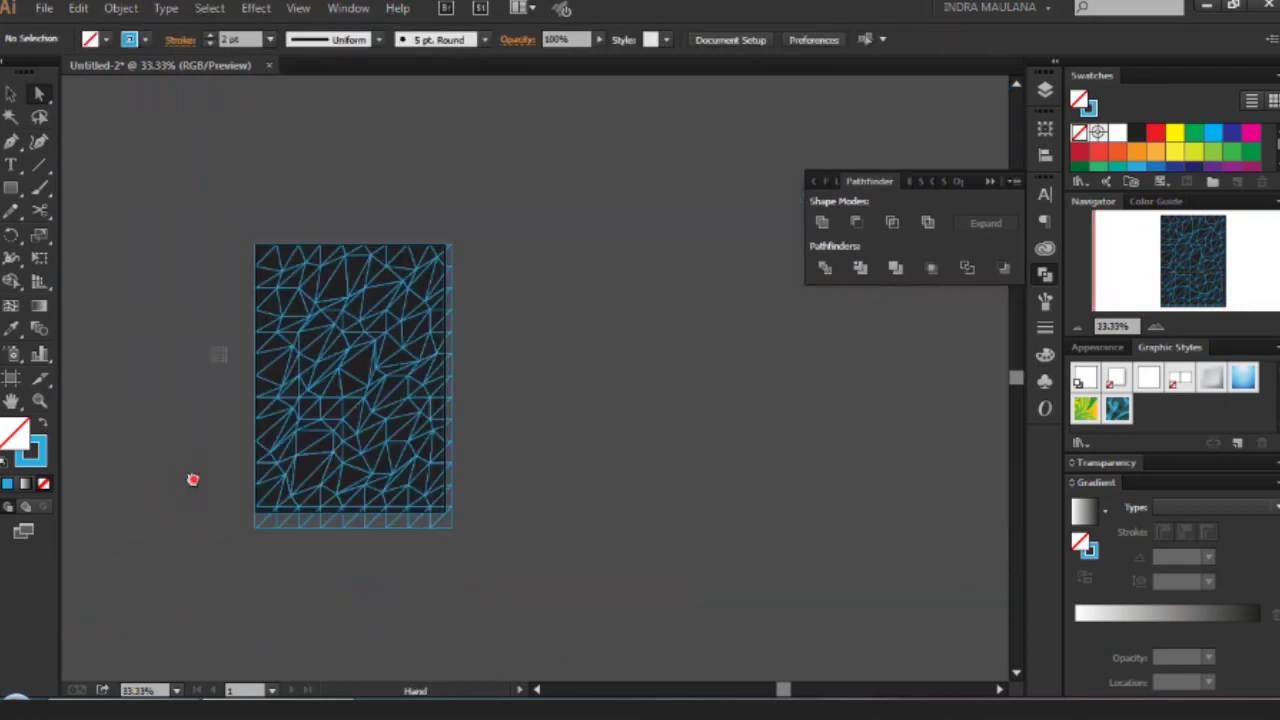
Give the whole triangle mesh a 1 pt stroke, then reselect the mesh.
scroll(177, 471, up, 1)
scroll(249, 443, up, 1)
key(v)
drag(305, 303, 351, 200)
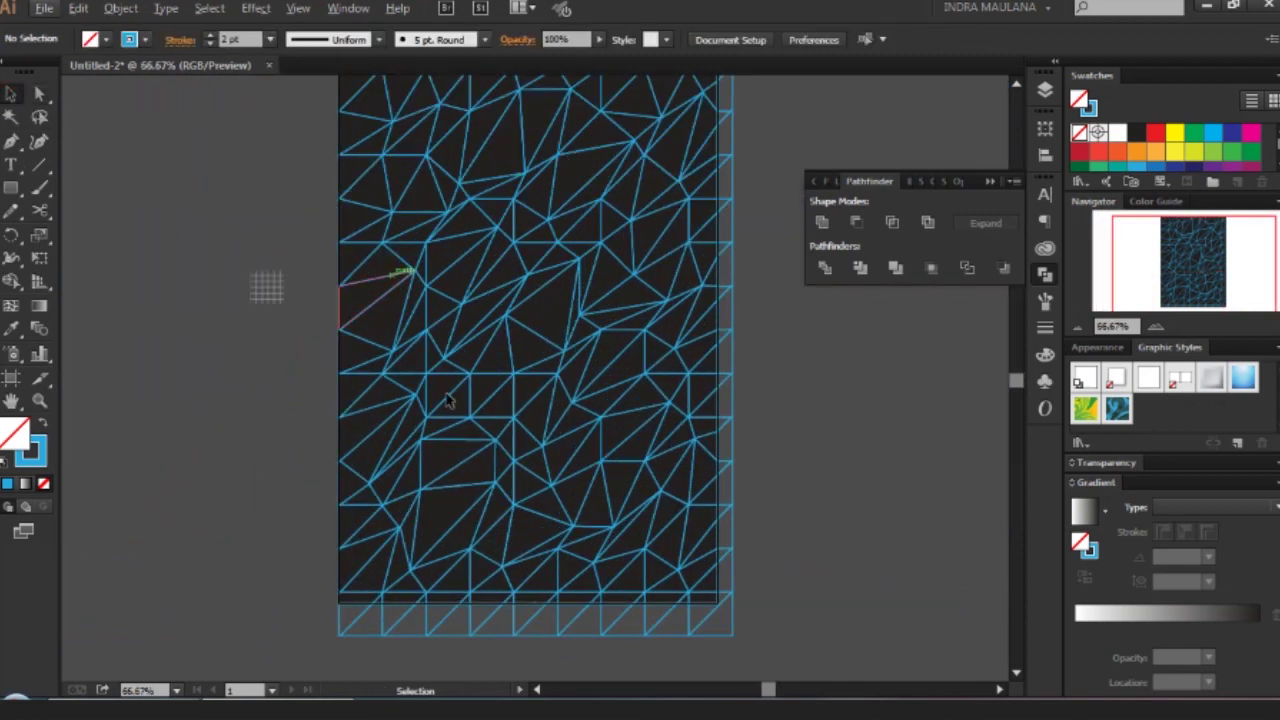
scroll(485, 390, down, 2)
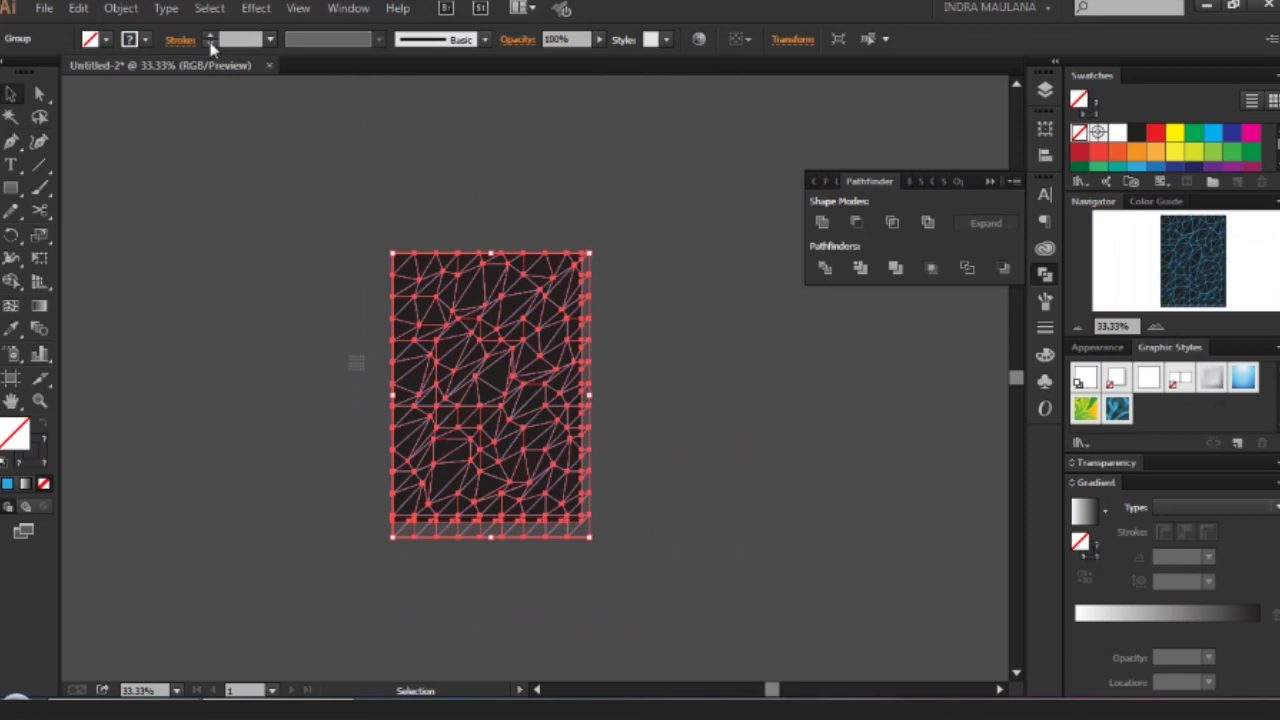
click(270, 39)
click(294, 122)
click(407, 208)
scroll(423, 480, up, 1)
scroll(240, 540, up, 1)
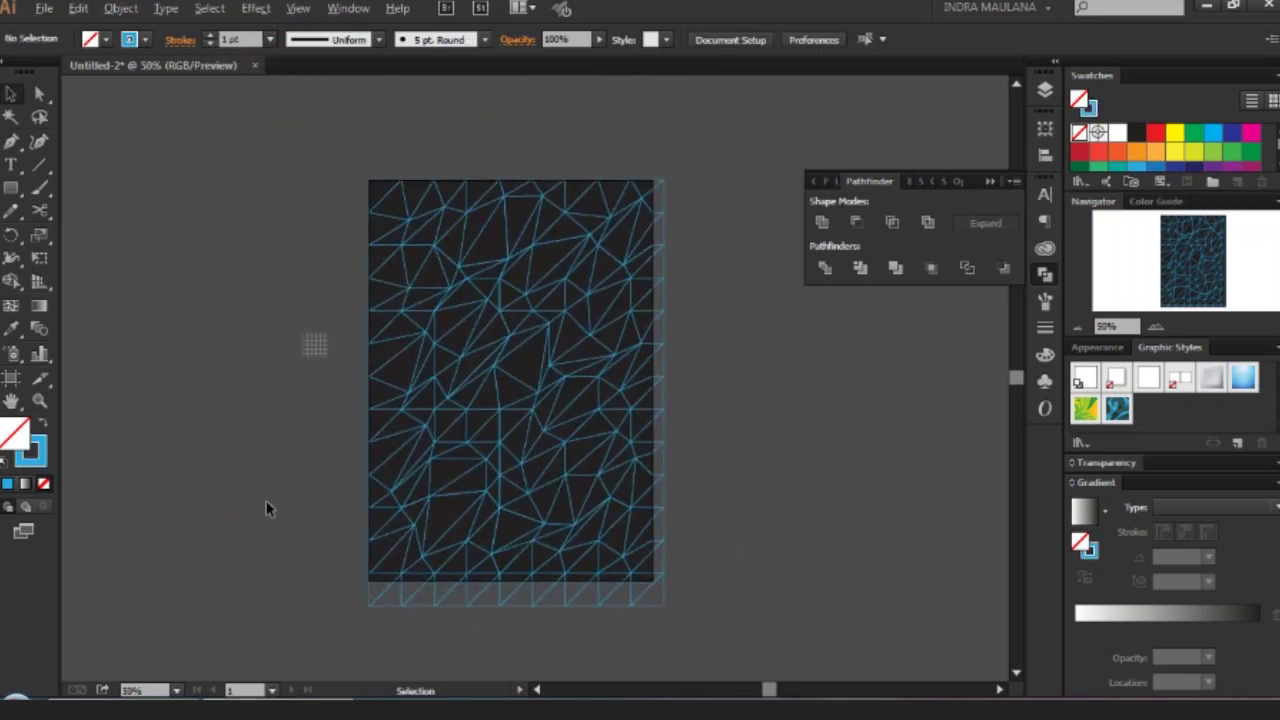
scroll(262, 512, up, 1)
click(652, 243)
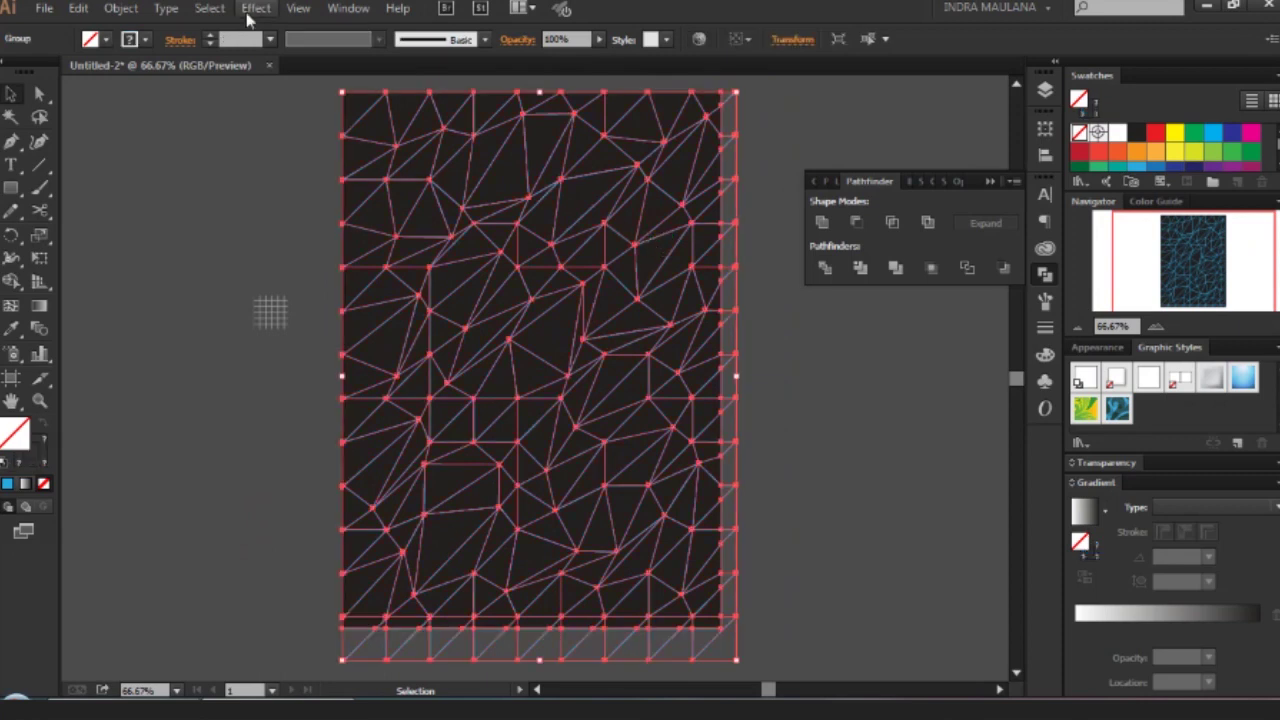
Set the triangle mesh's blending mode to Overlay.
click(514, 40)
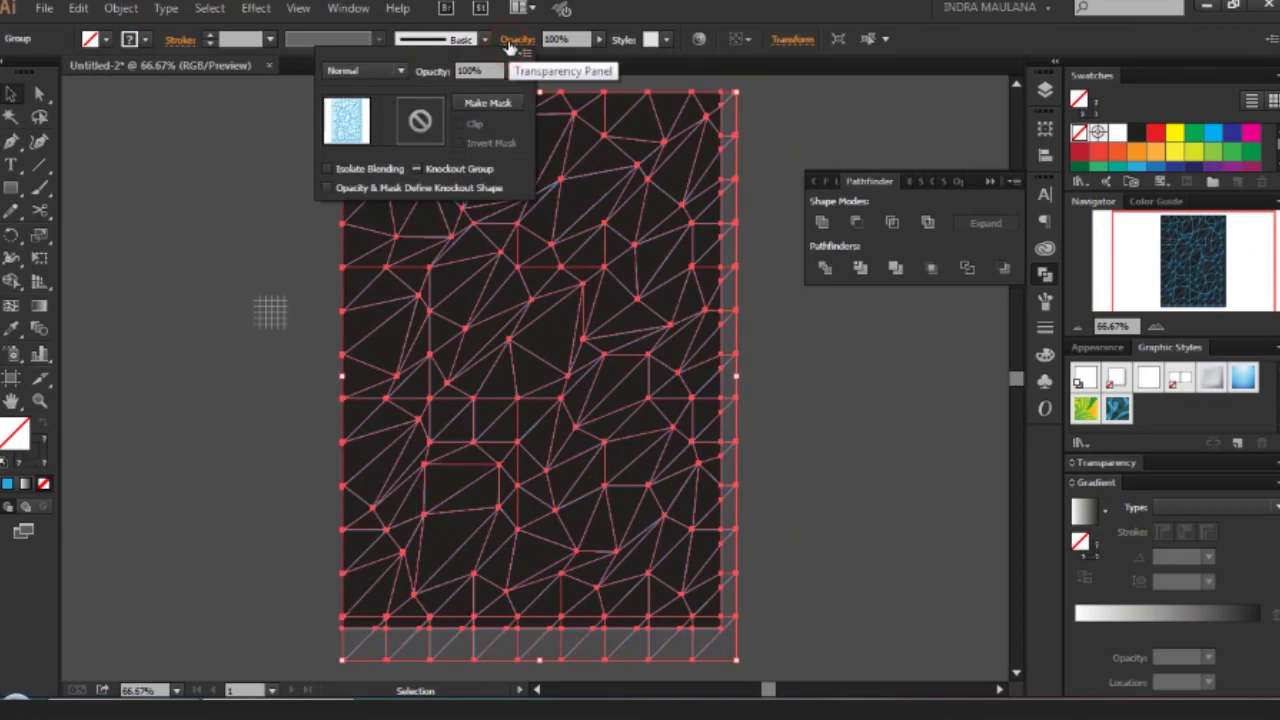
click(362, 72)
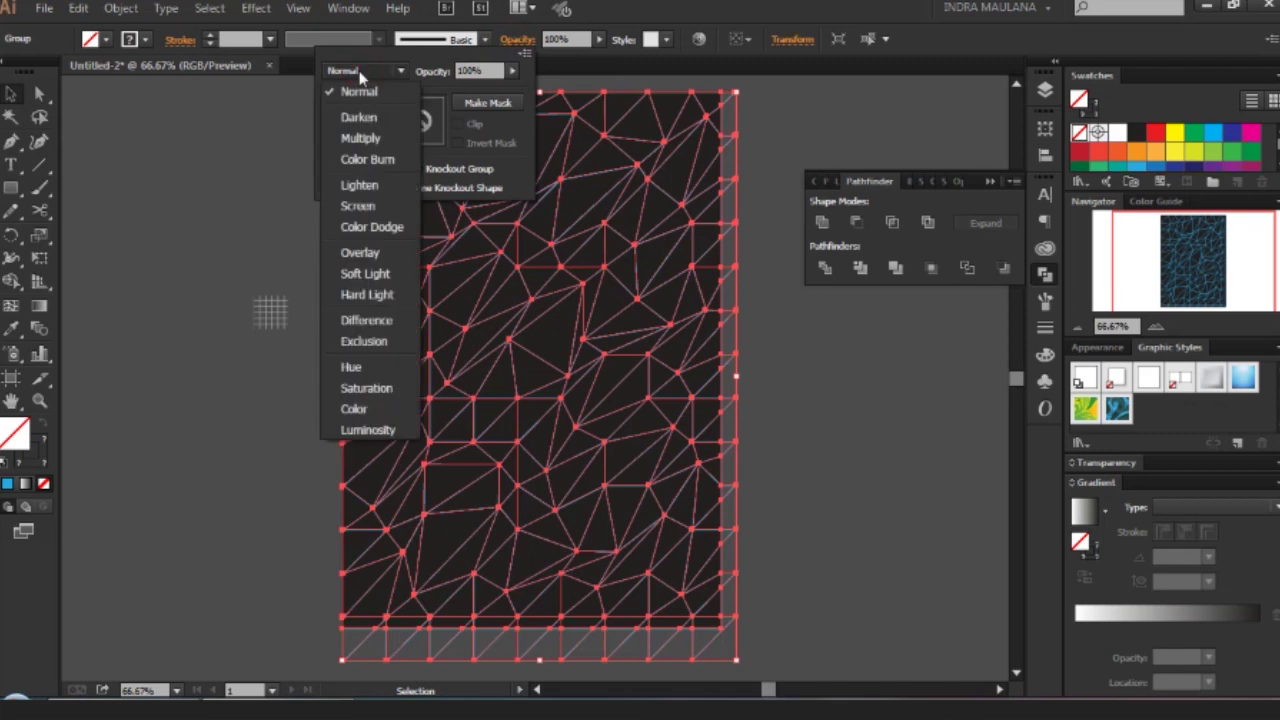
click(360, 252)
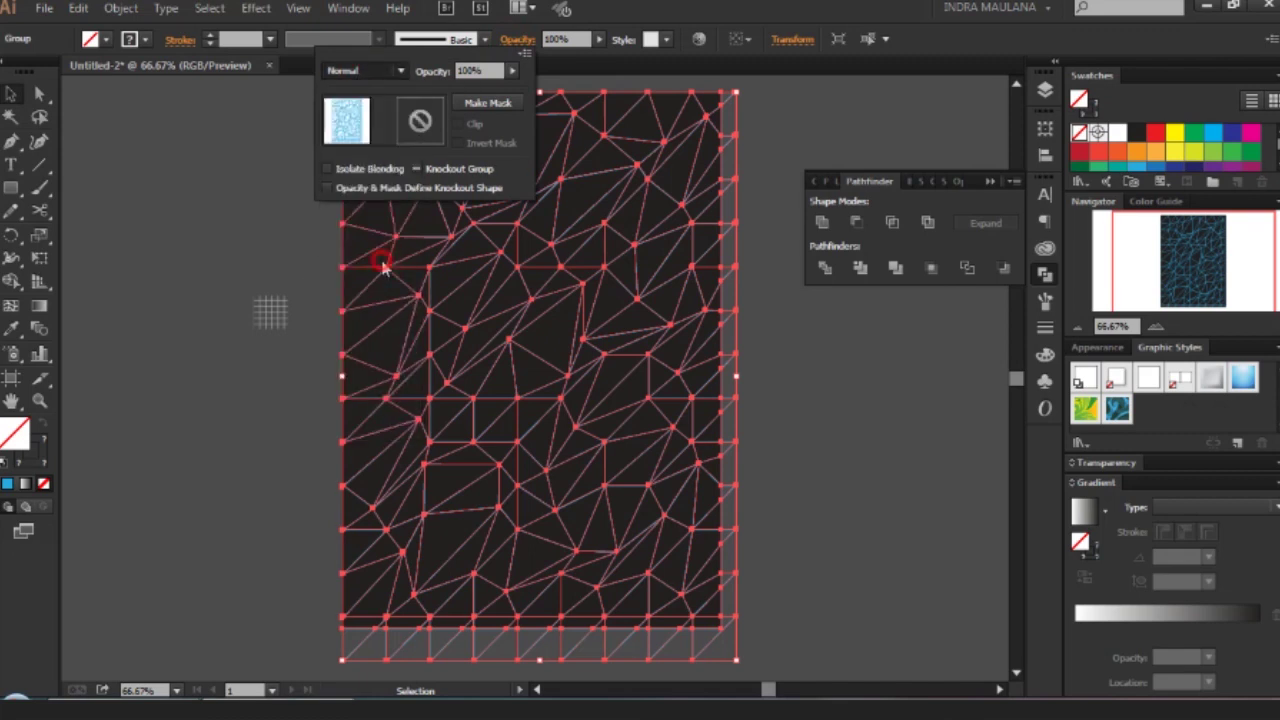
click(218, 241)
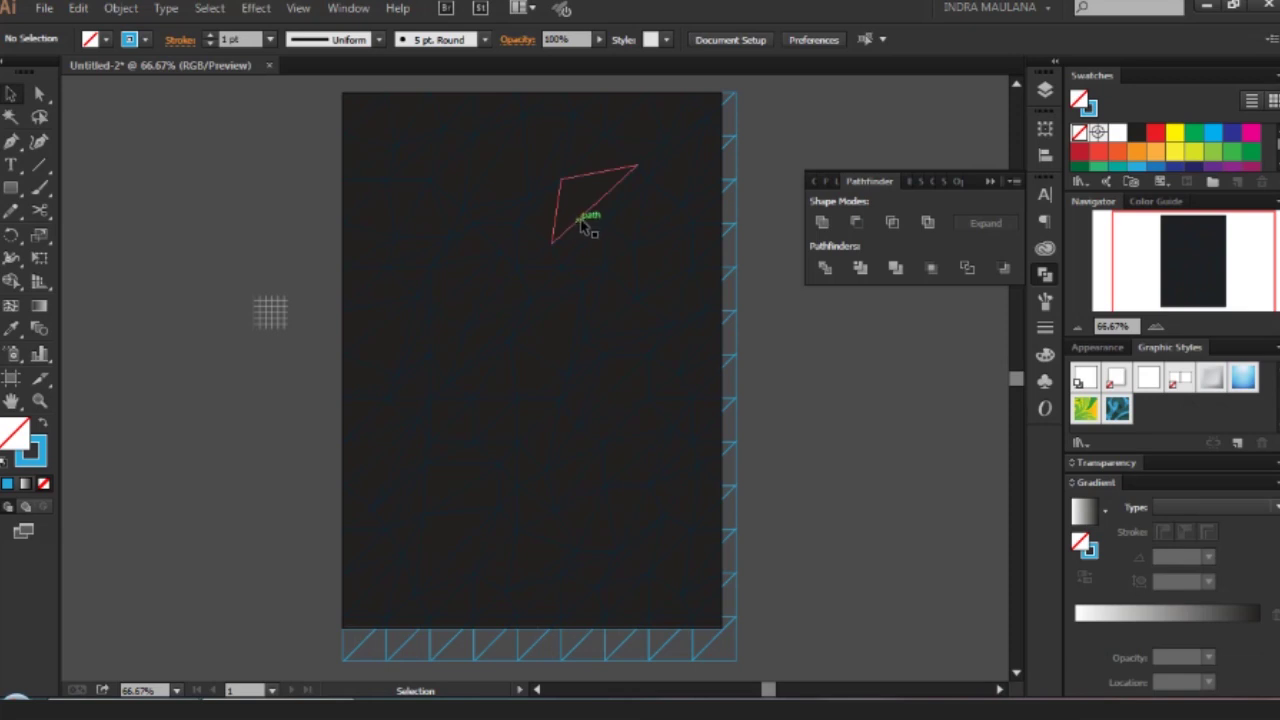
Draw an artboard-sized rectangle and select it together with the mesh.
click(10, 188)
drag(343, 92, 720, 628)
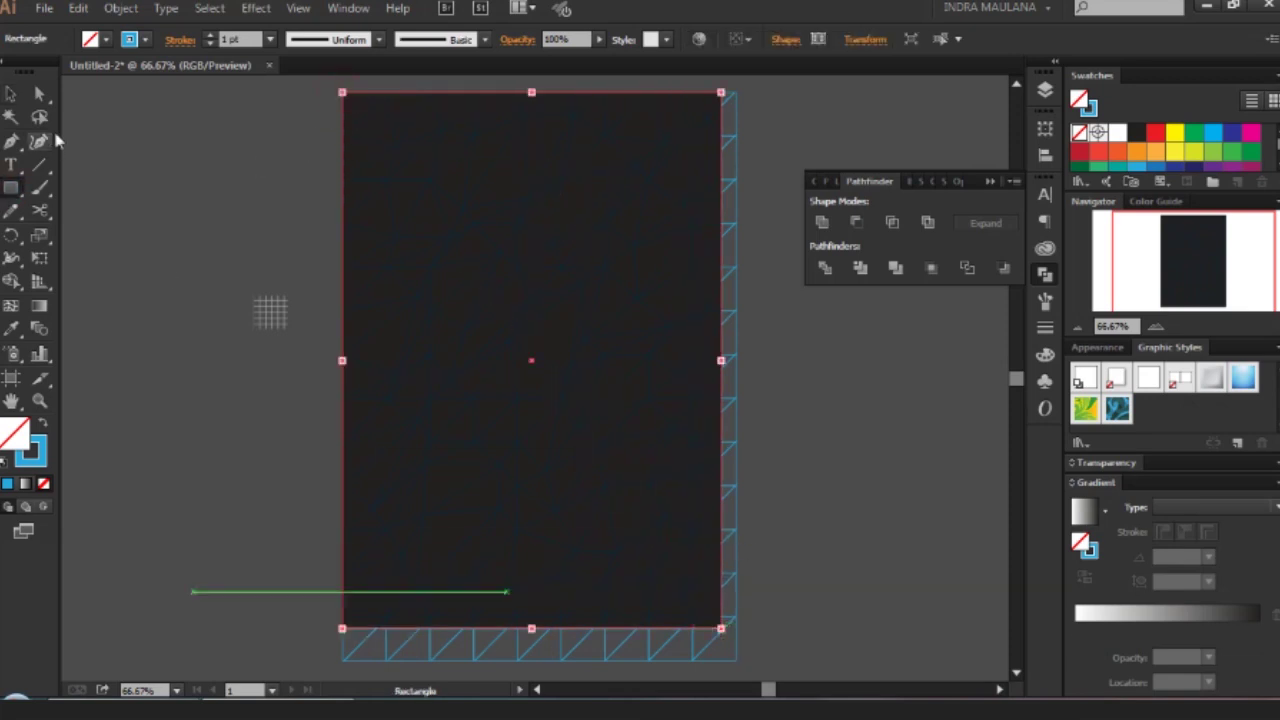
click(10, 93)
drag(852, 452, 558, 340)
right_click(580, 294)
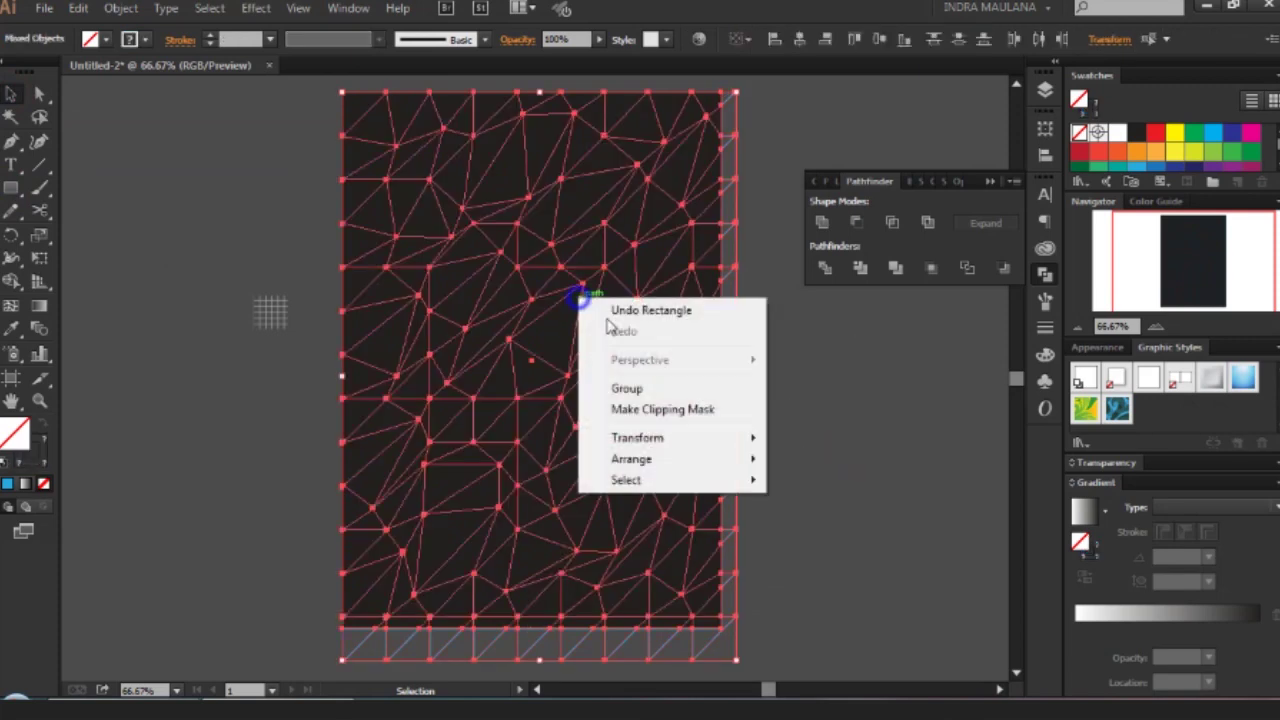
Clip the triangle mesh to the rectangle and show the Layers panel.
click(651, 409)
click(818, 355)
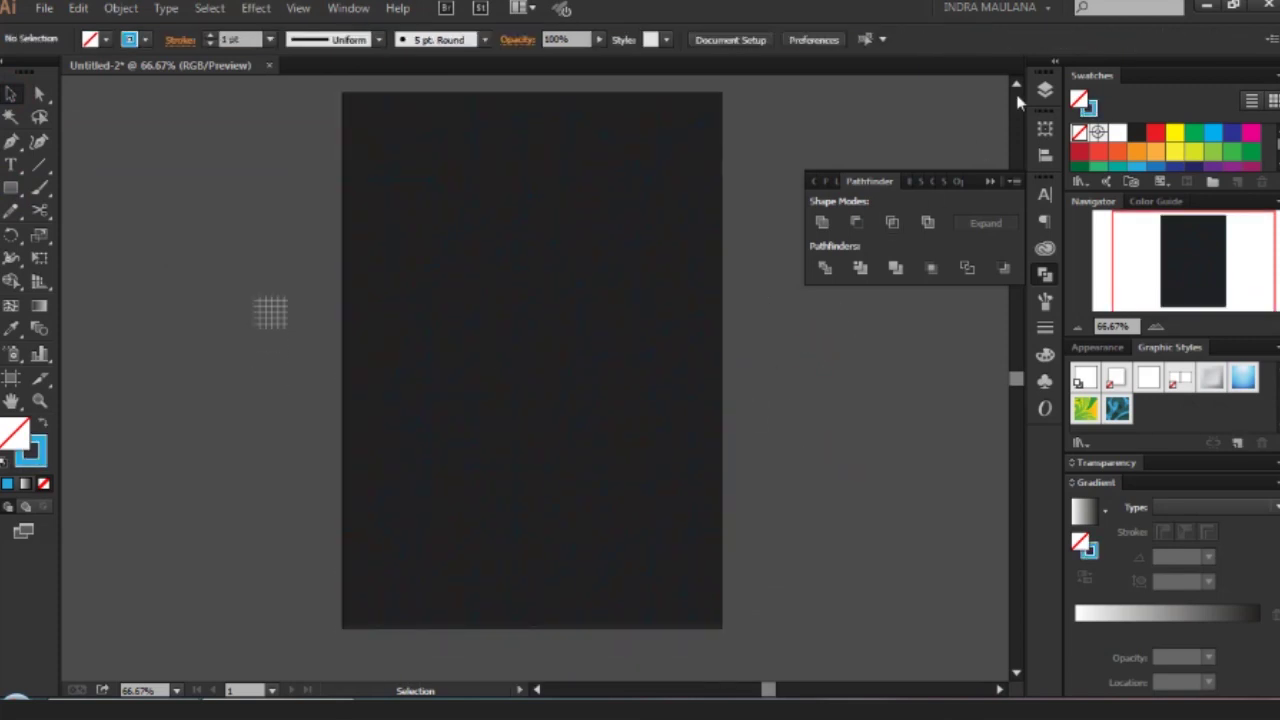
click(1045, 89)
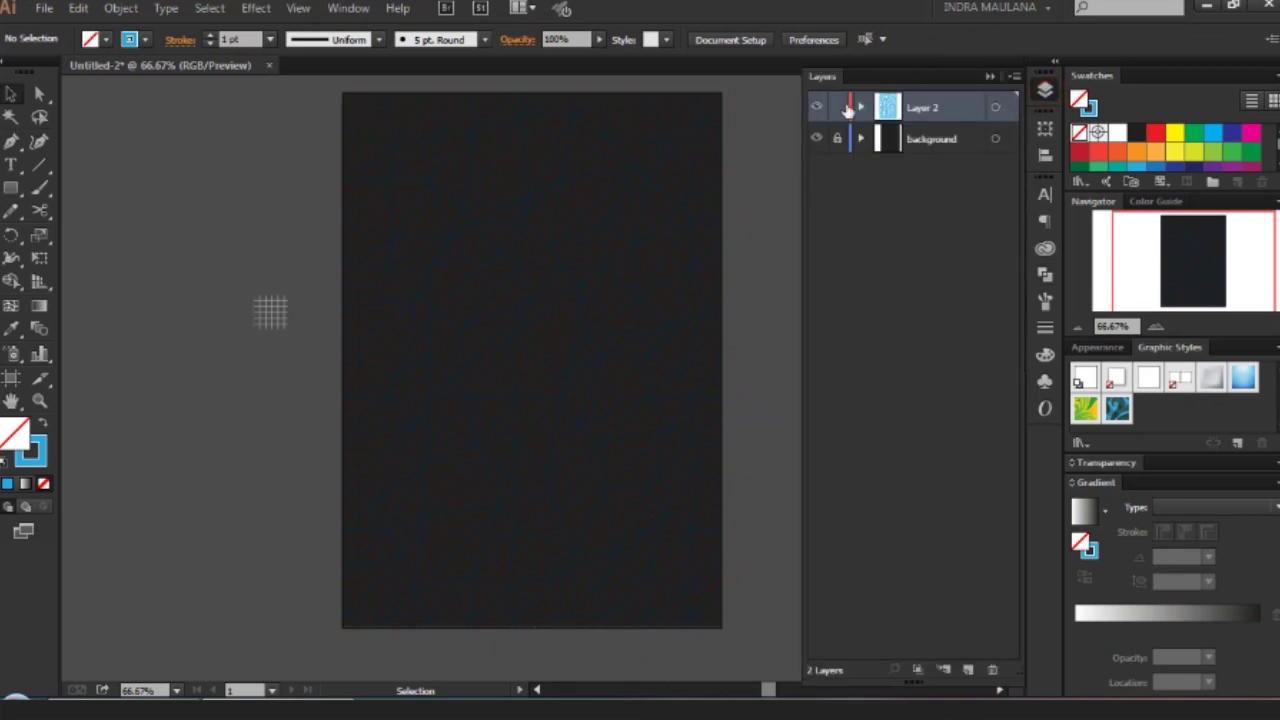
click(451, 277)
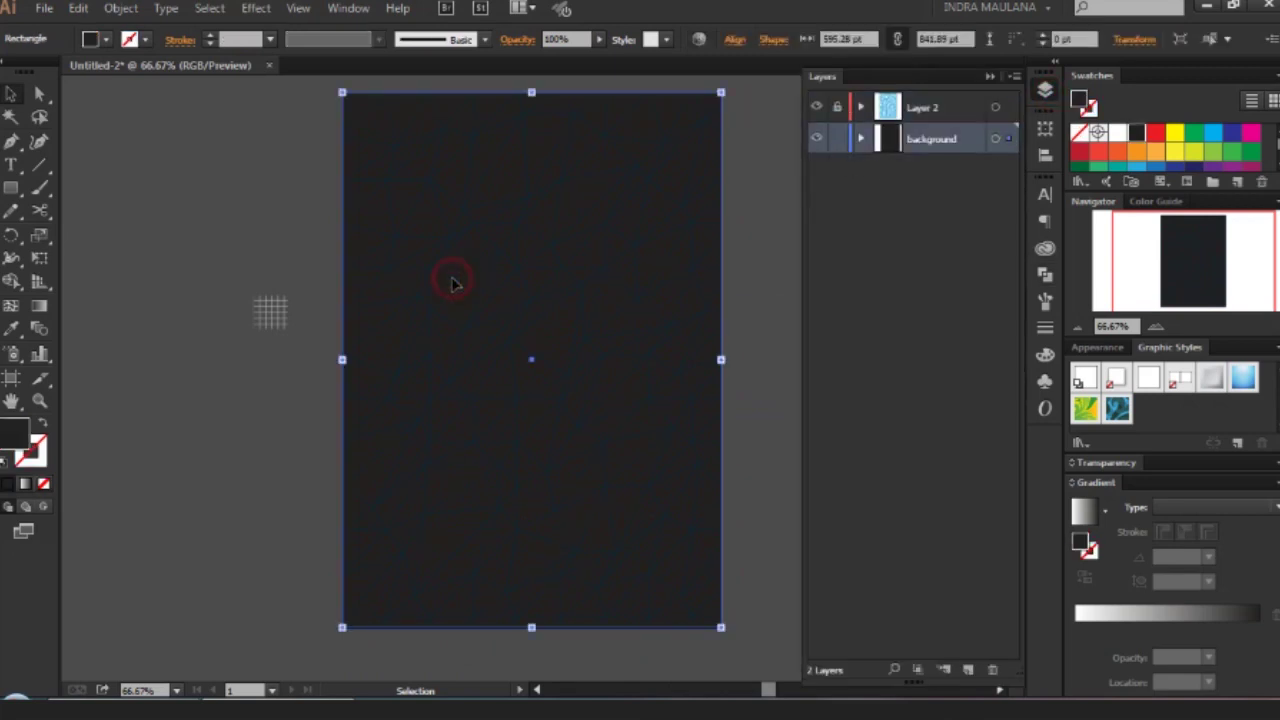
click(840, 404)
Toggle the background layer's visibility to check the mesh, then select the background rectangle.
scroll(711, 389, down, 1)
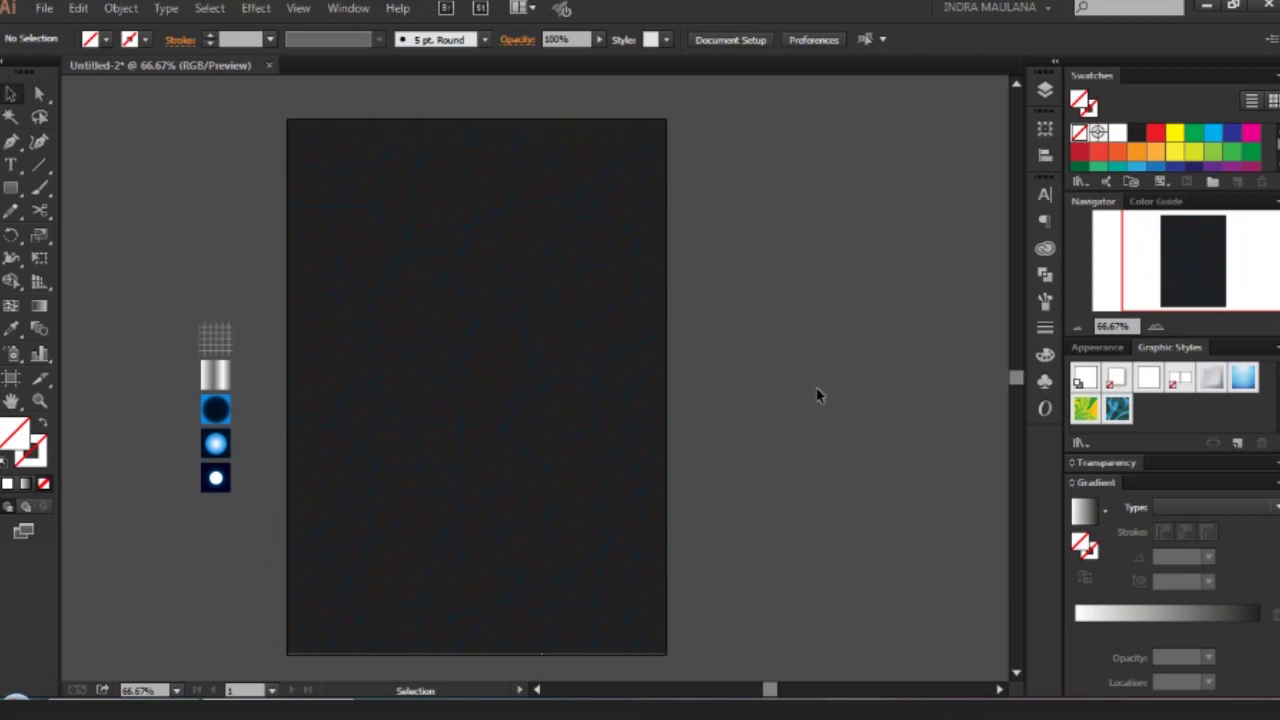
click(1045, 92)
click(815, 140)
click(371, 195)
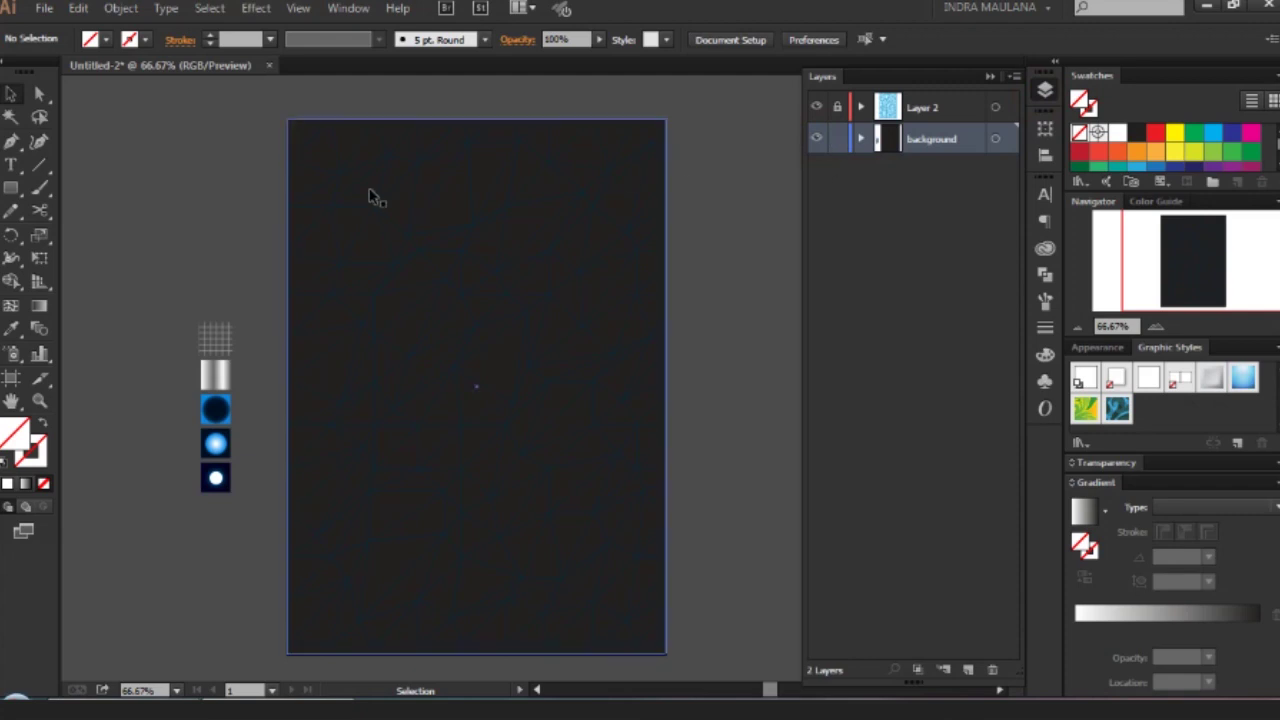
click(12, 331)
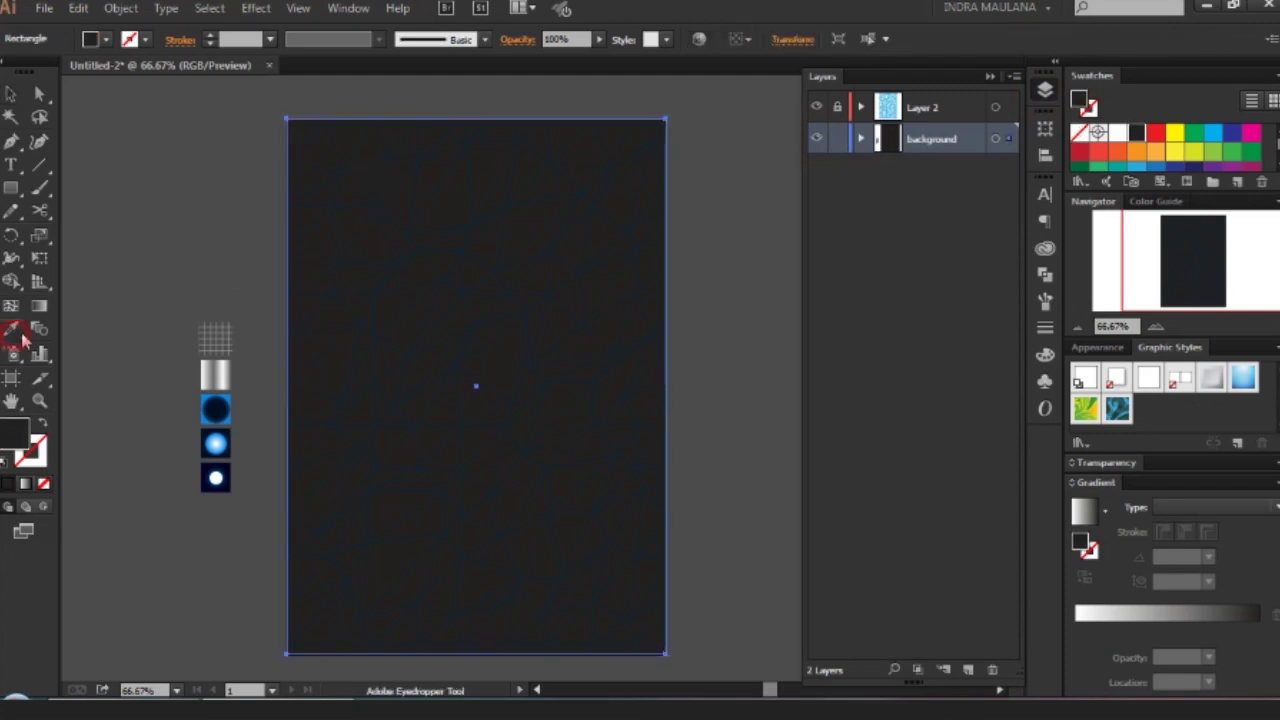
Apply the radial glow swatch to the background and move its middle stop to 48.51%.
click(214, 480)
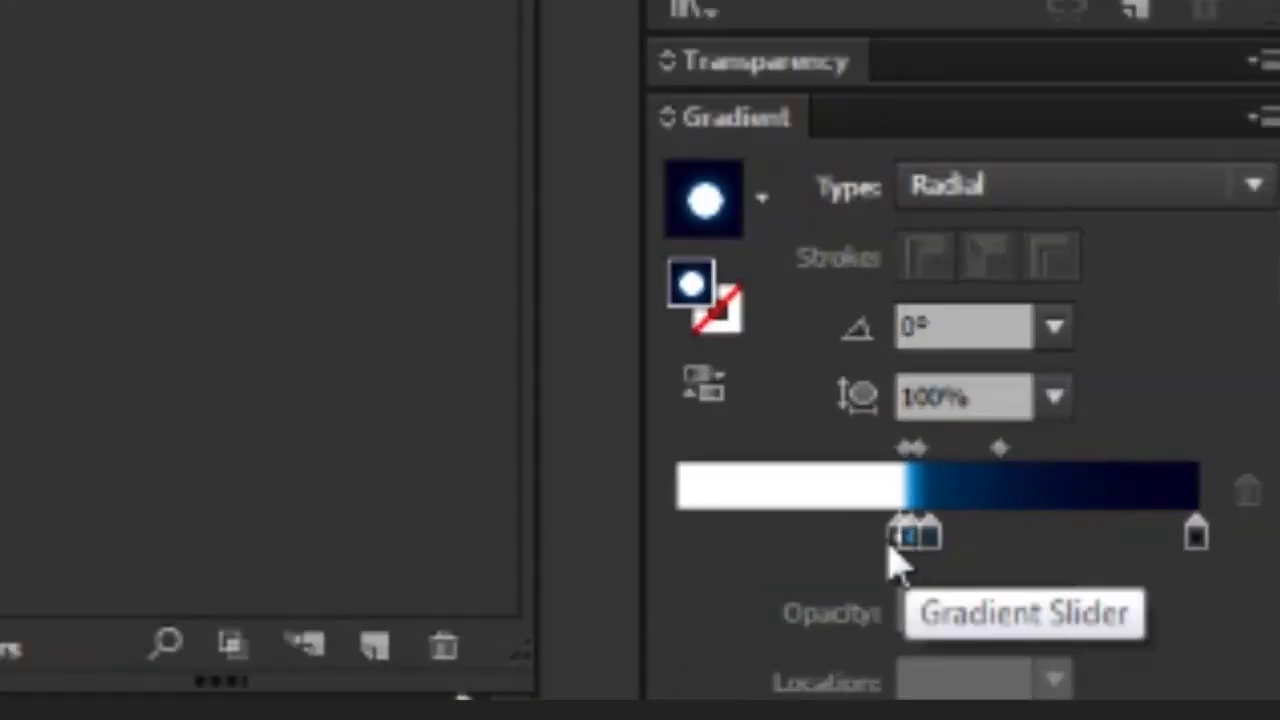
double_click(895, 540)
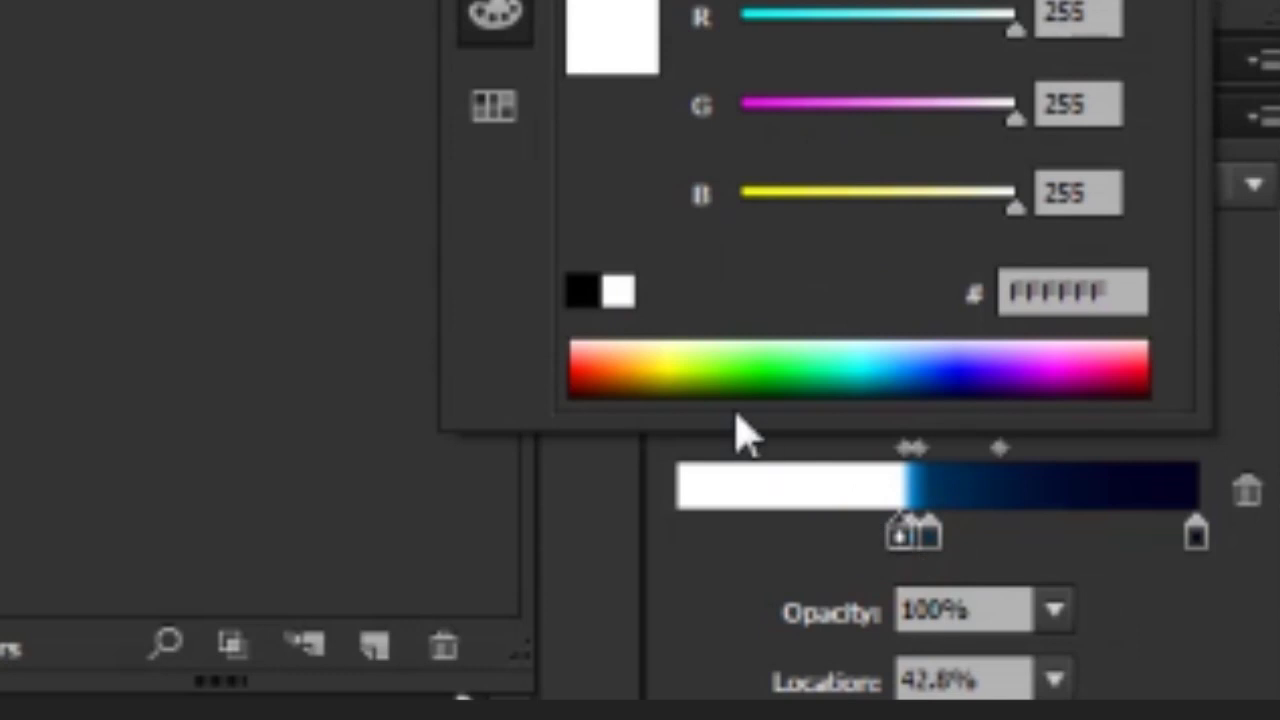
click(975, 295)
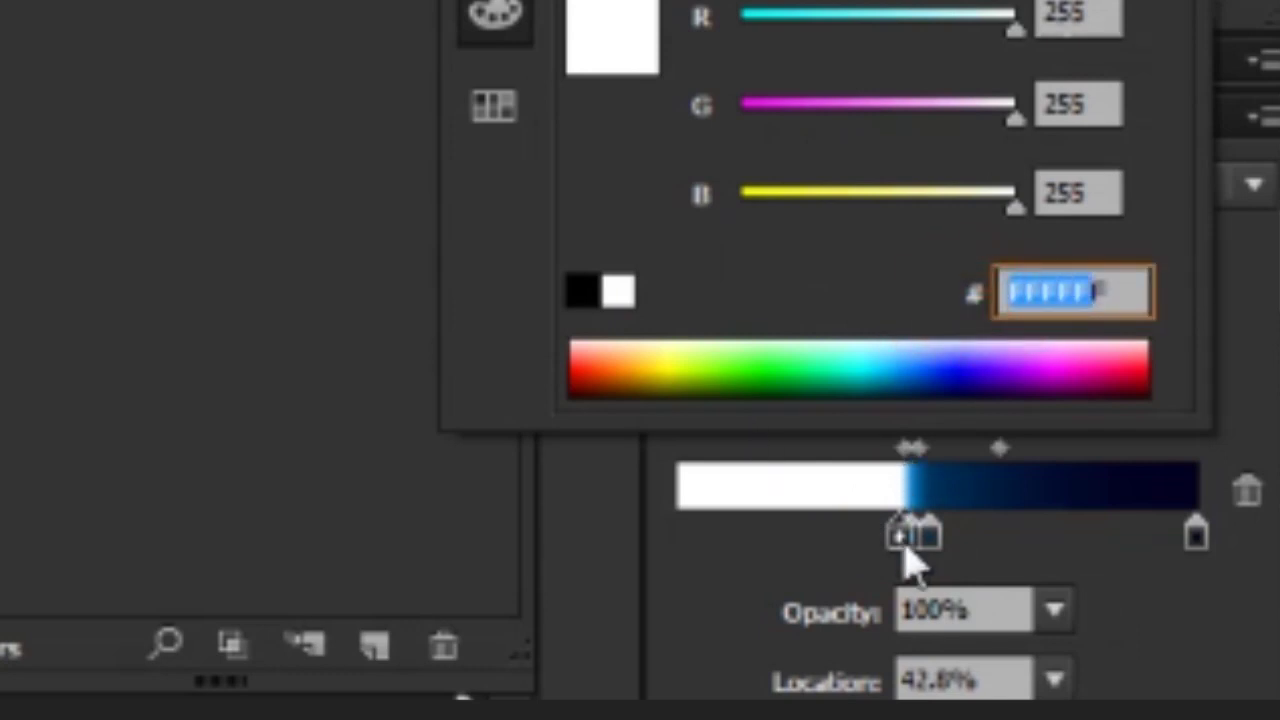
click(922, 550)
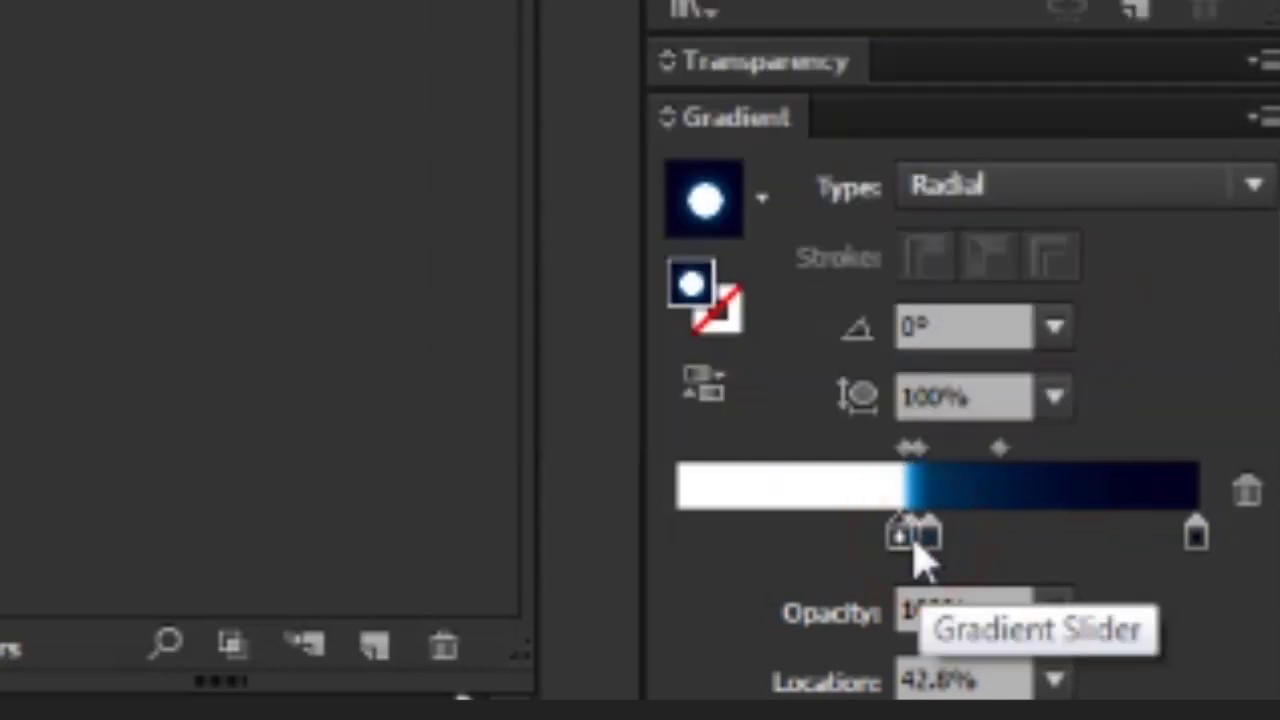
drag(918, 552, 920, 545)
Set the gradient's middle stop to 00325B and its end stop to 030021.
double_click(925, 558)
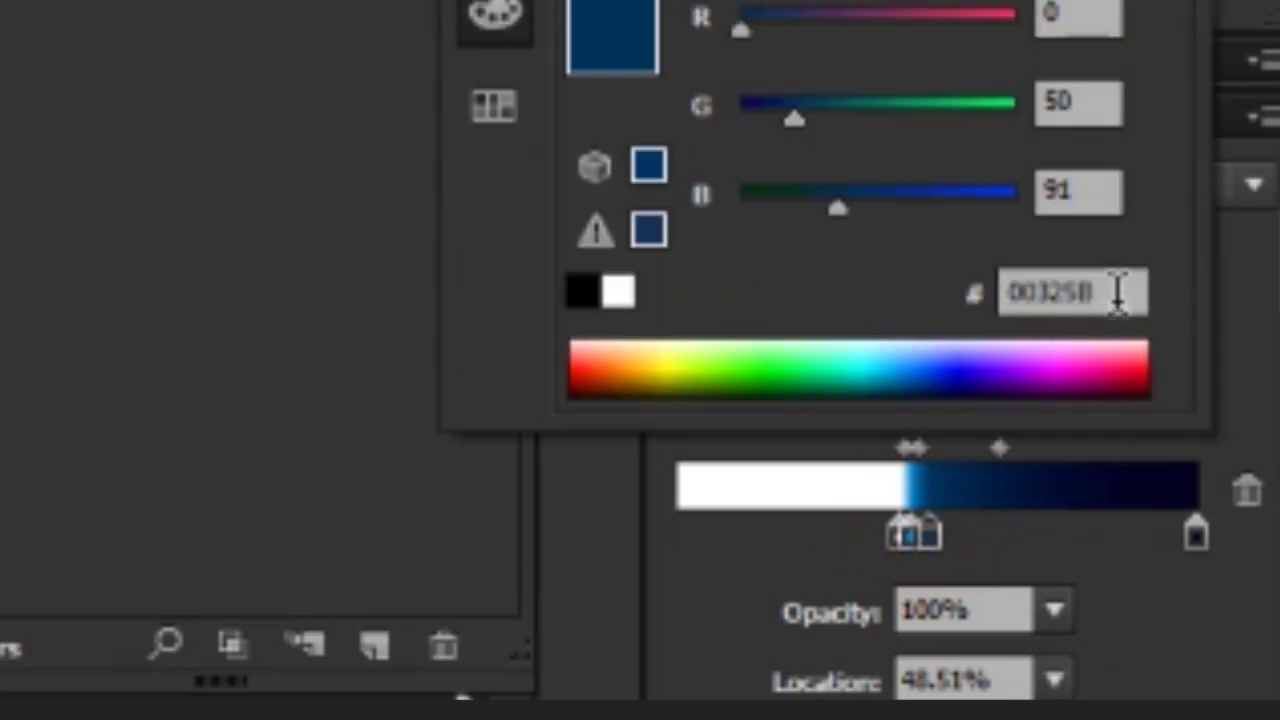
click(1120, 290)
click(1115, 293)
double_click(1057, 291)
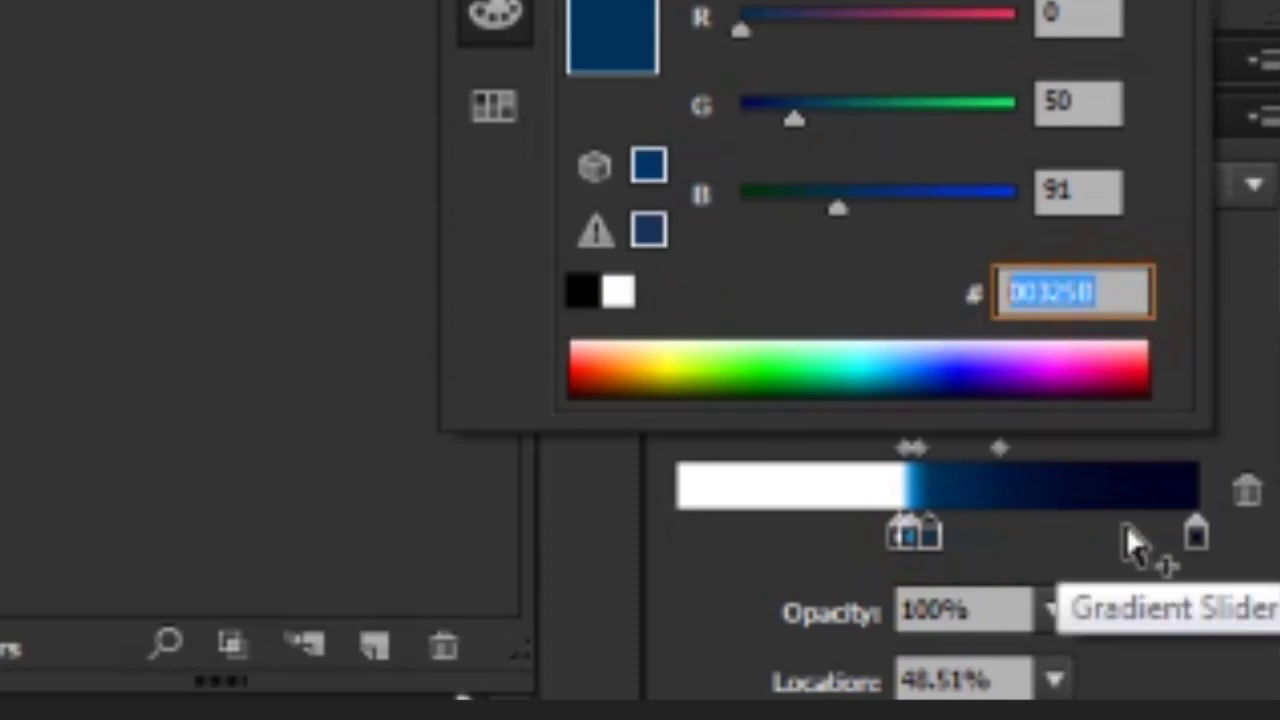
click(1192, 535)
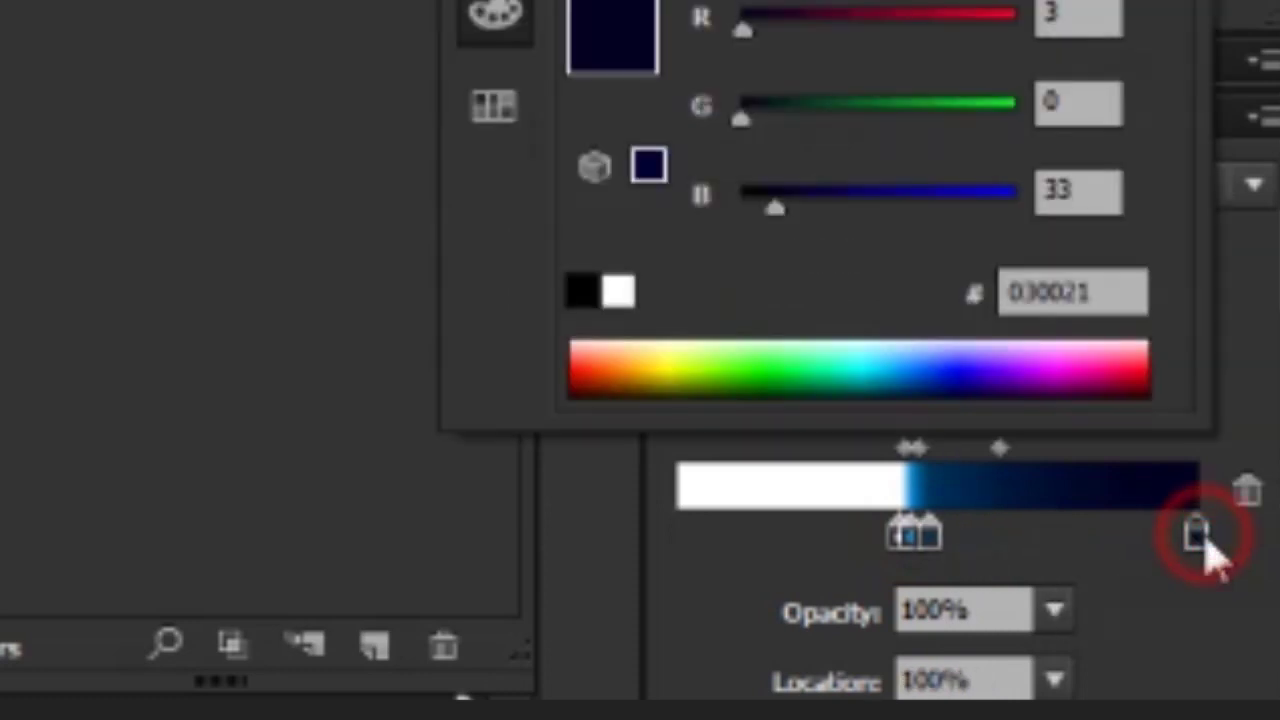
double_click(1112, 291)
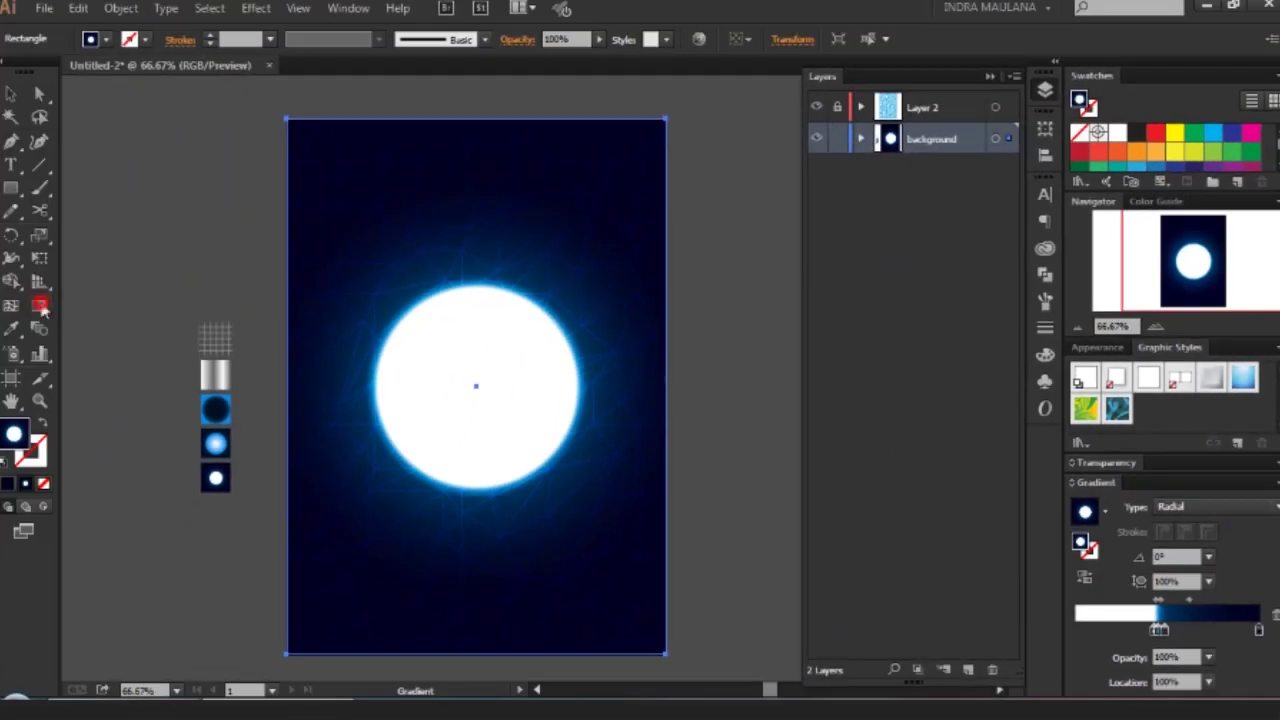
click(40, 306)
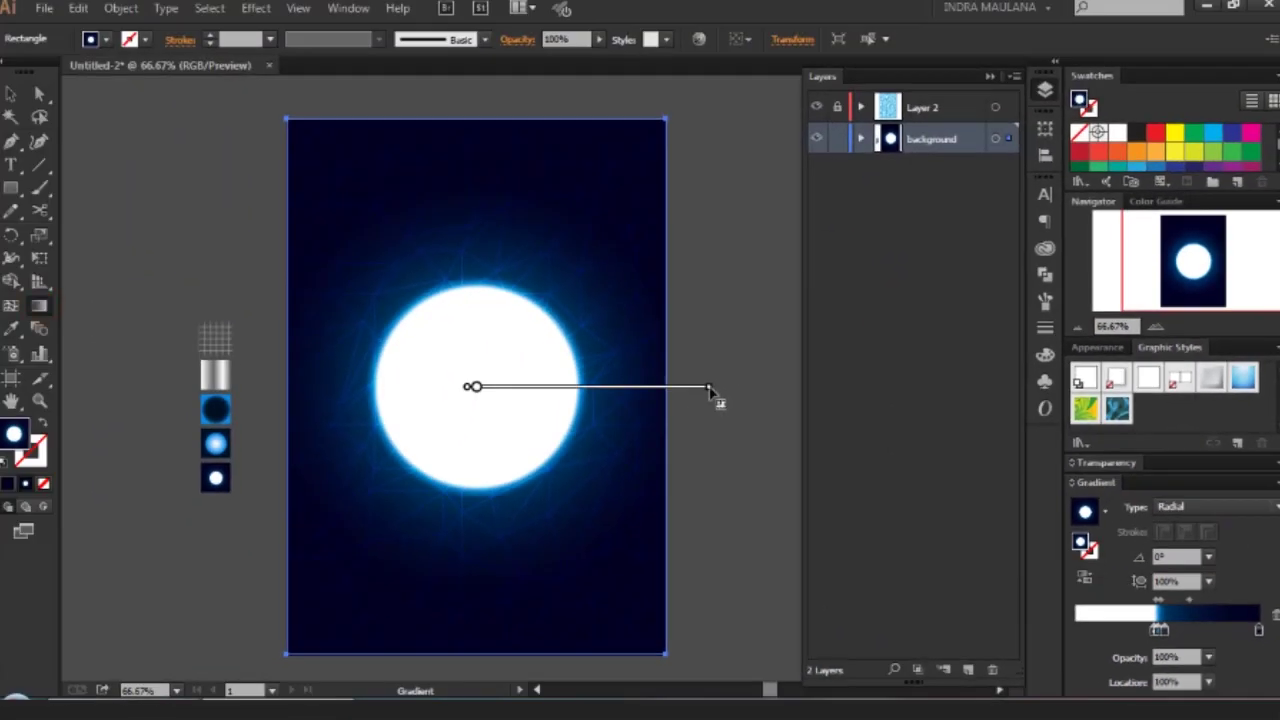
Stretch the radial glow outward so the white circle widens, and lock the background layer.
drag(708, 389, 792, 389)
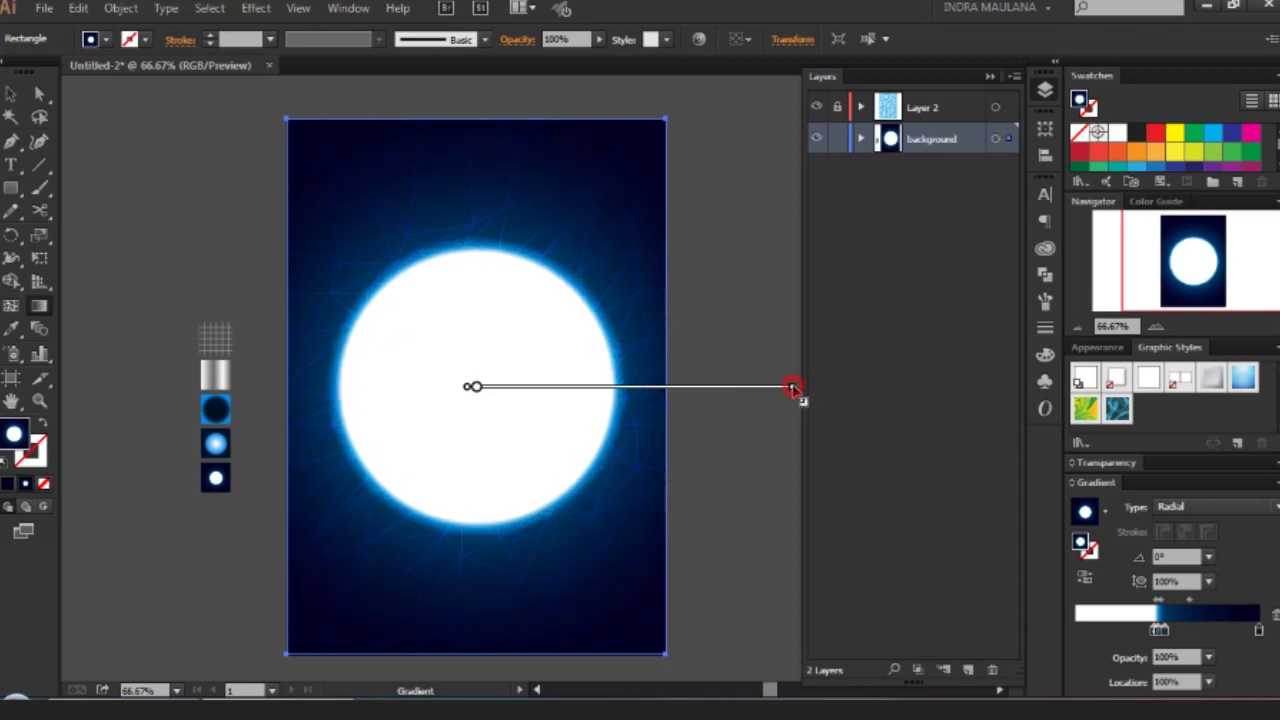
key(v)
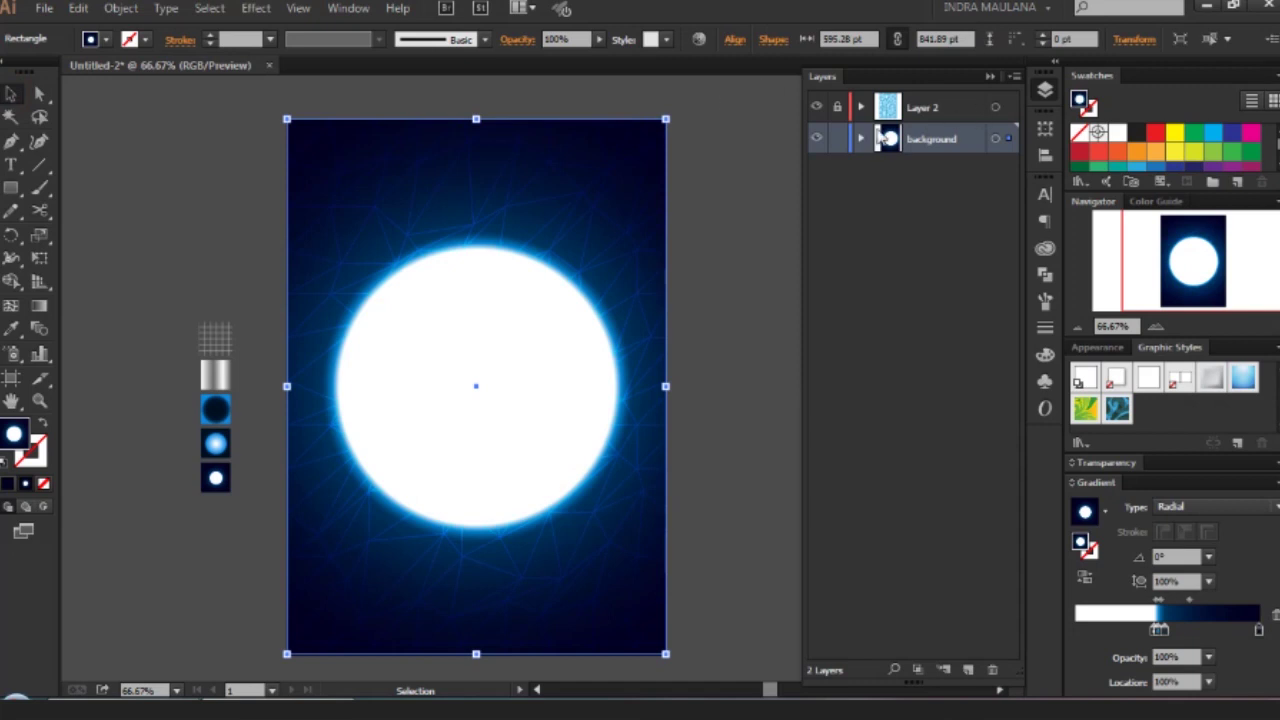
click(835, 140)
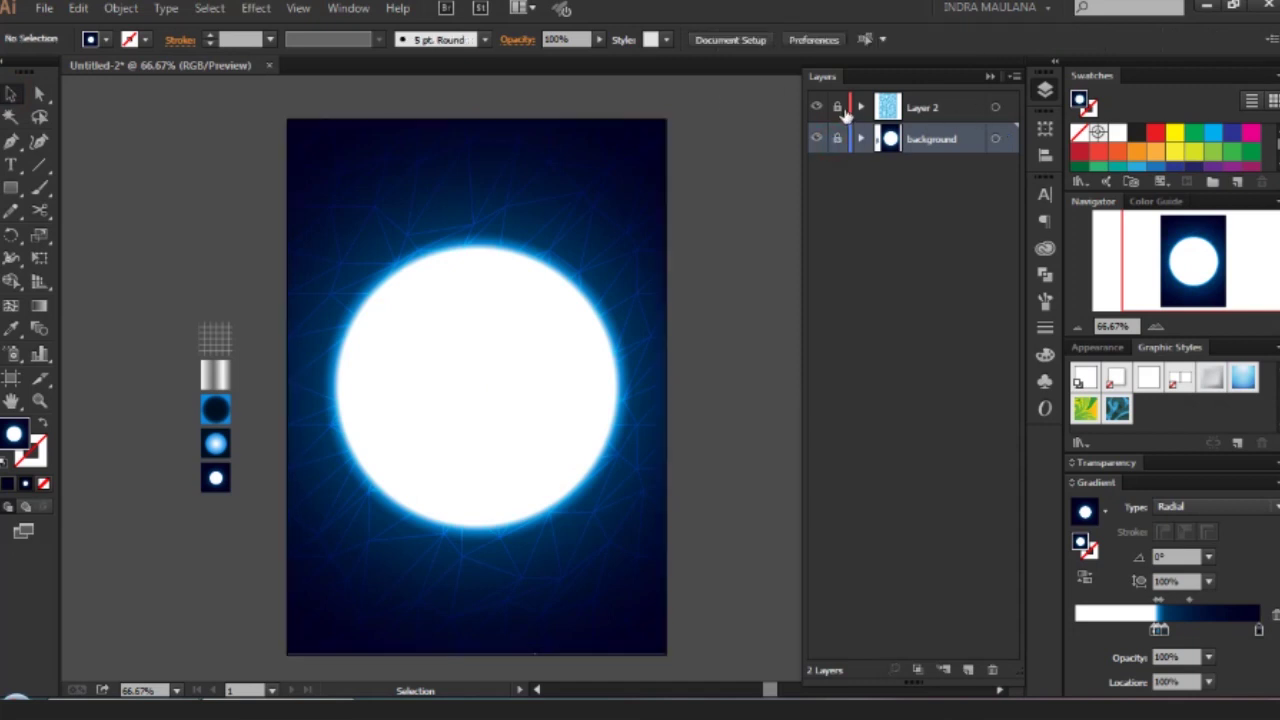
Select Layer 2's clipped mesh group and add an opacity mask in the Transparency panel.
click(943, 100)
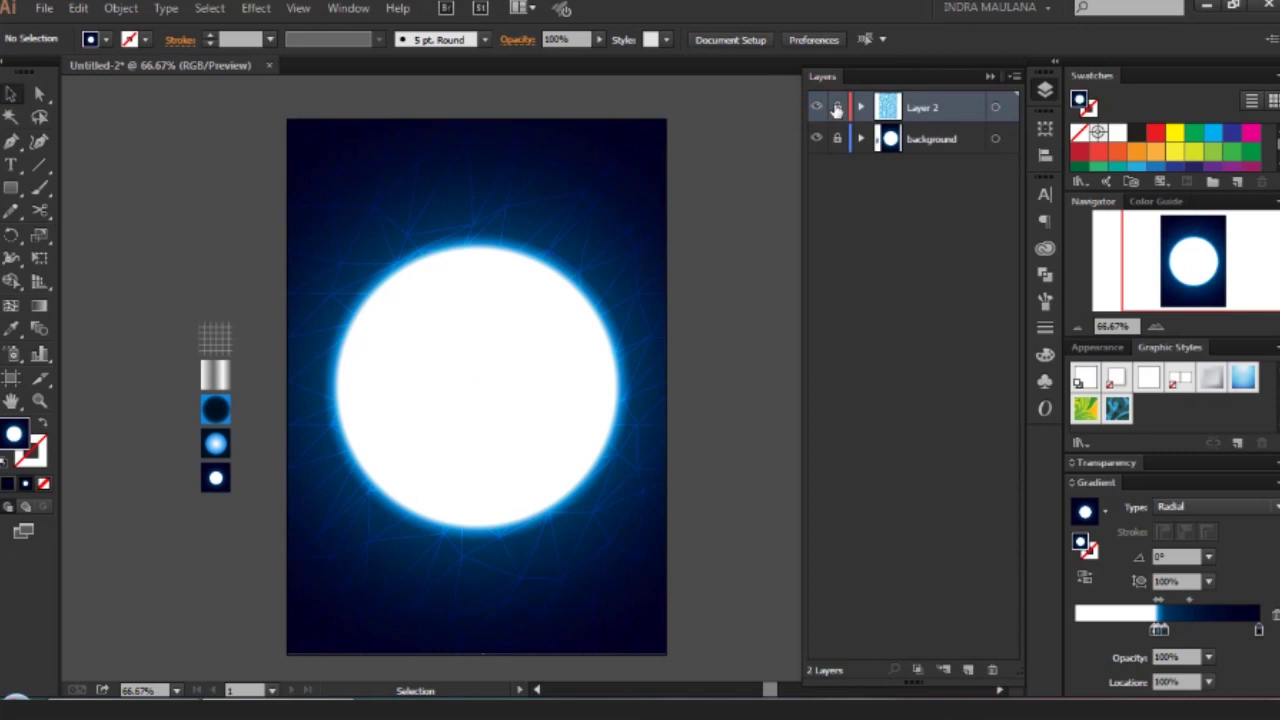
click(508, 185)
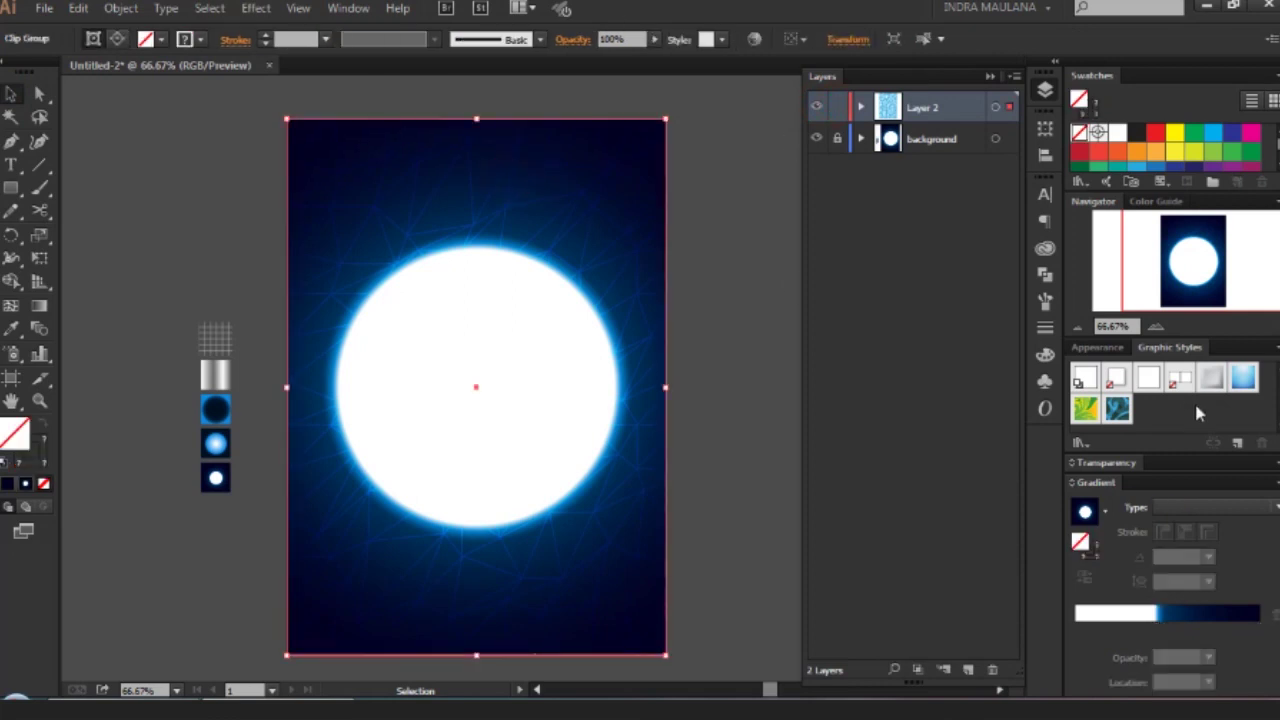
click(1105, 463)
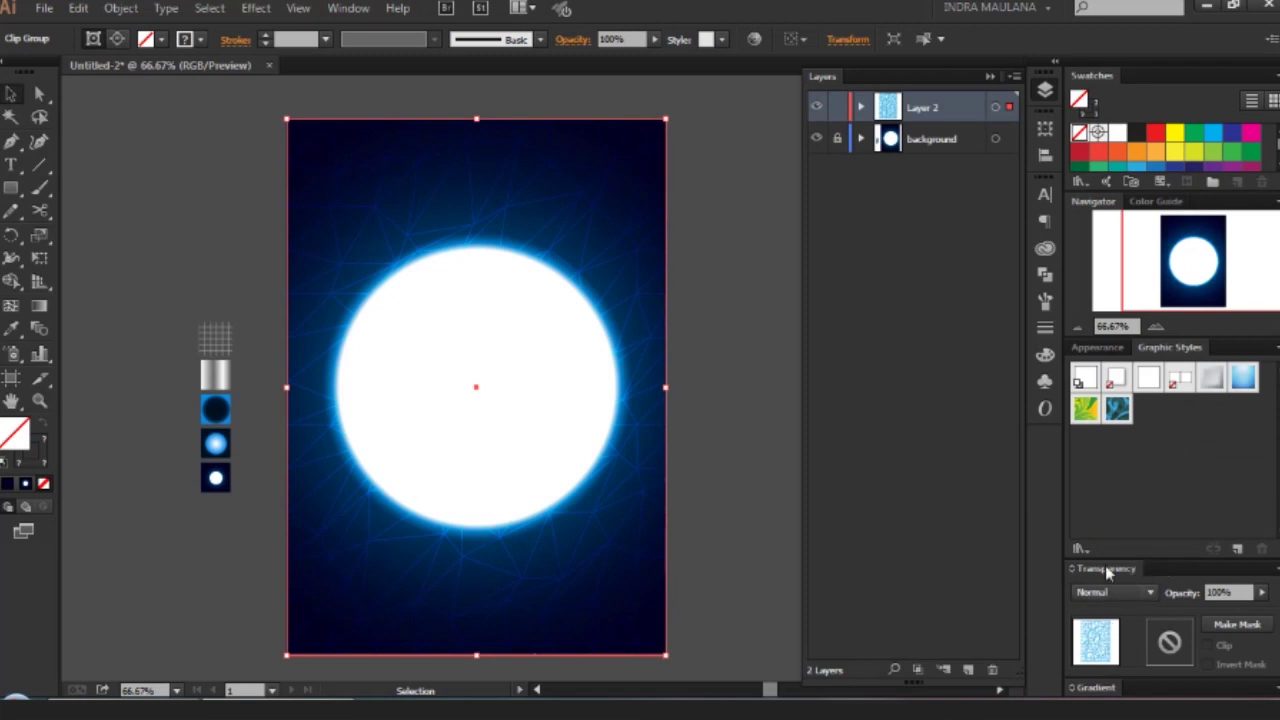
click(348, 8)
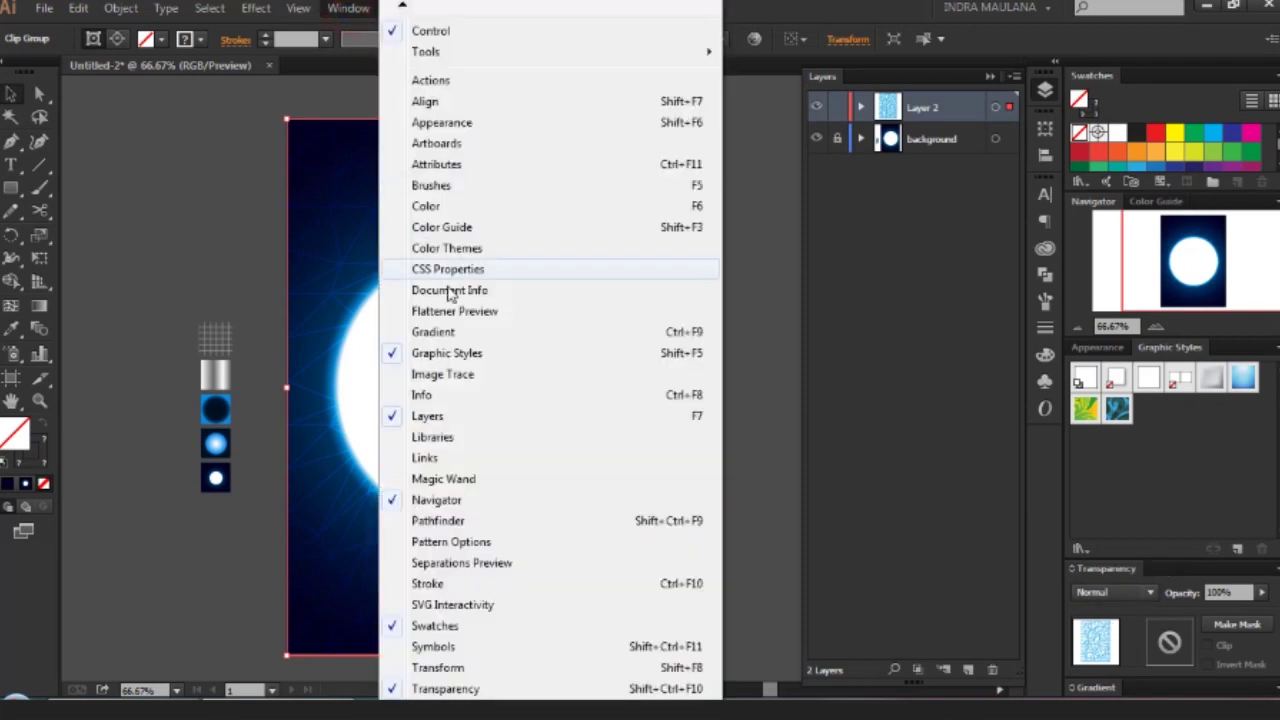
click(441, 688)
click(348, 8)
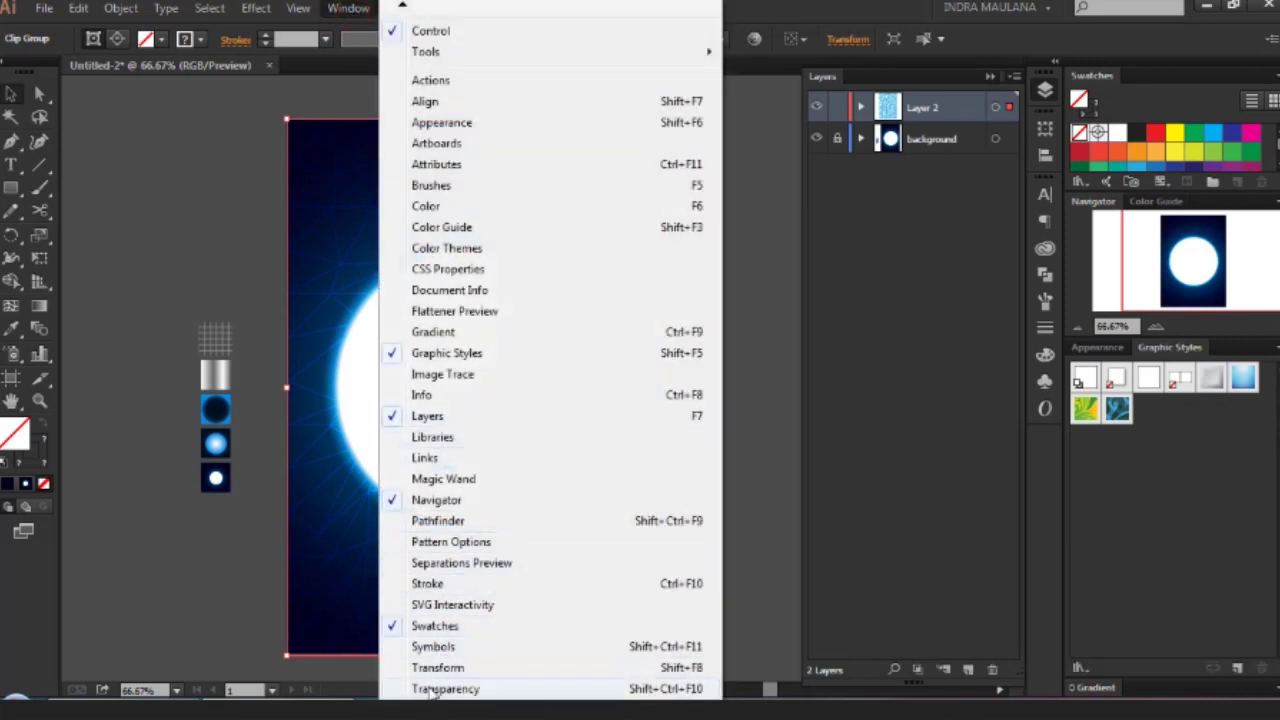
click(440, 688)
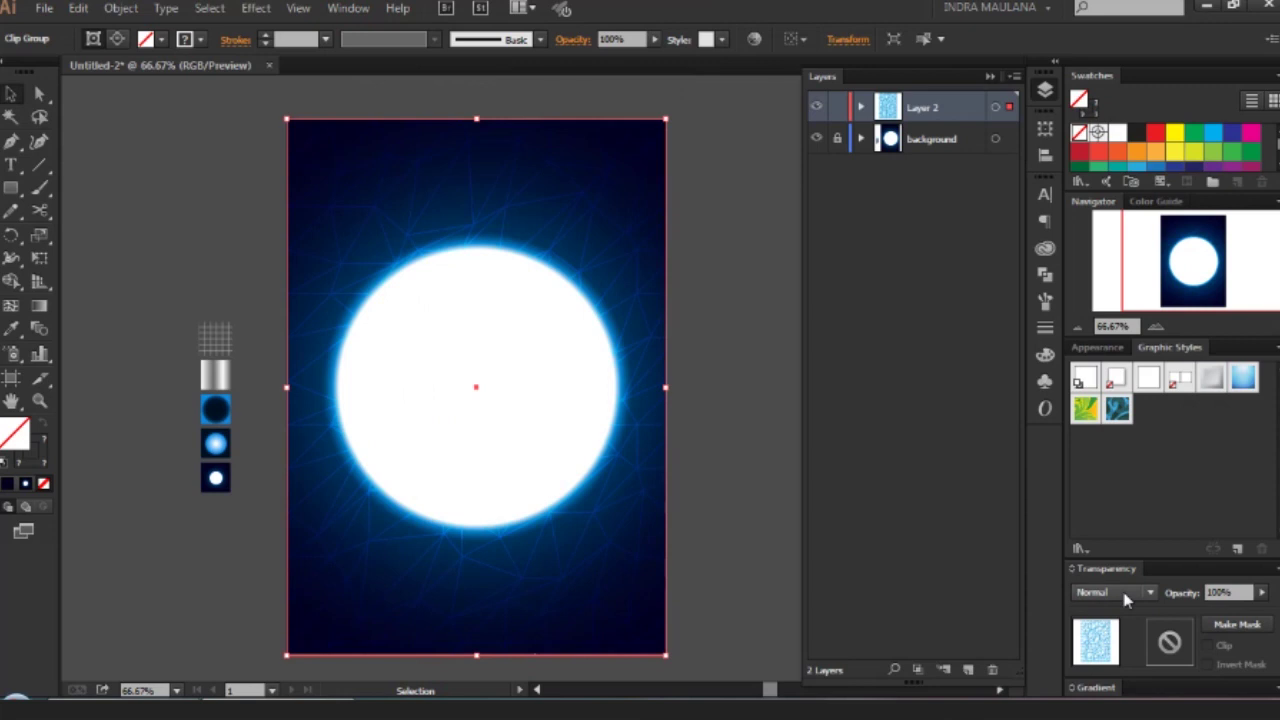
click(1170, 642)
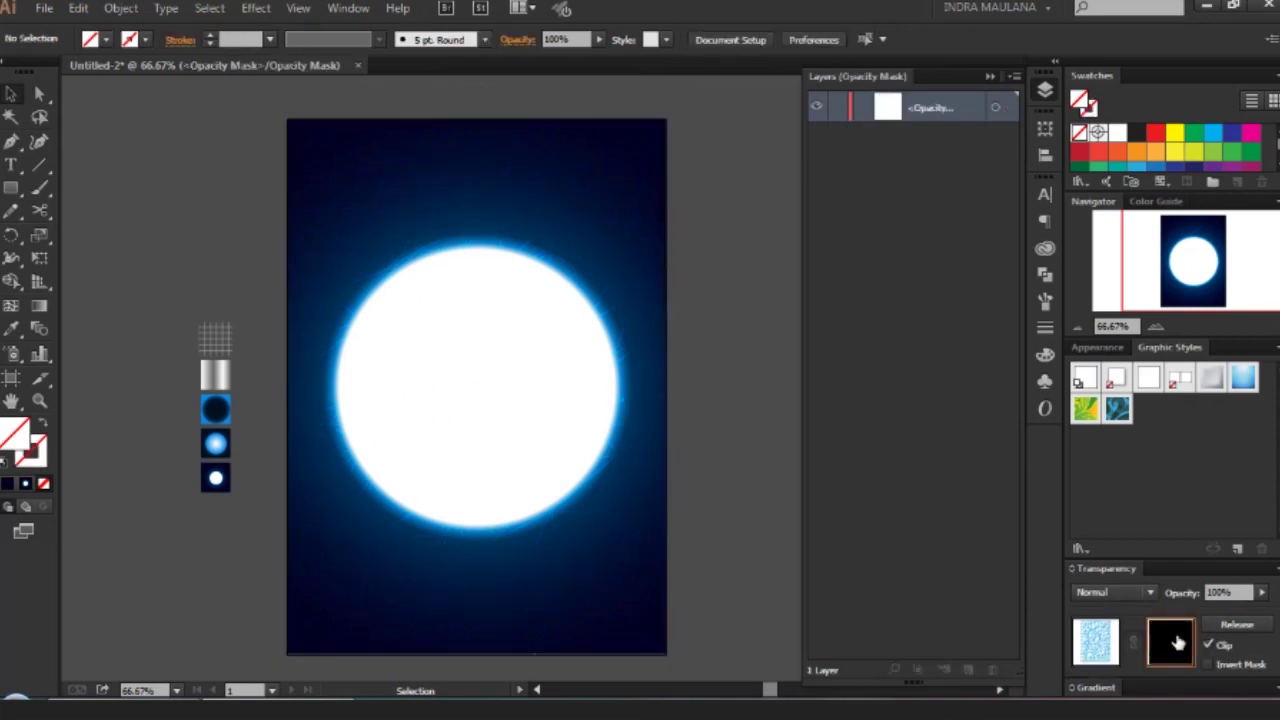
Inside the mask, draw a poster-sized rectangle filled with a radial White, Black gradient ending in pure black.
click(11, 187)
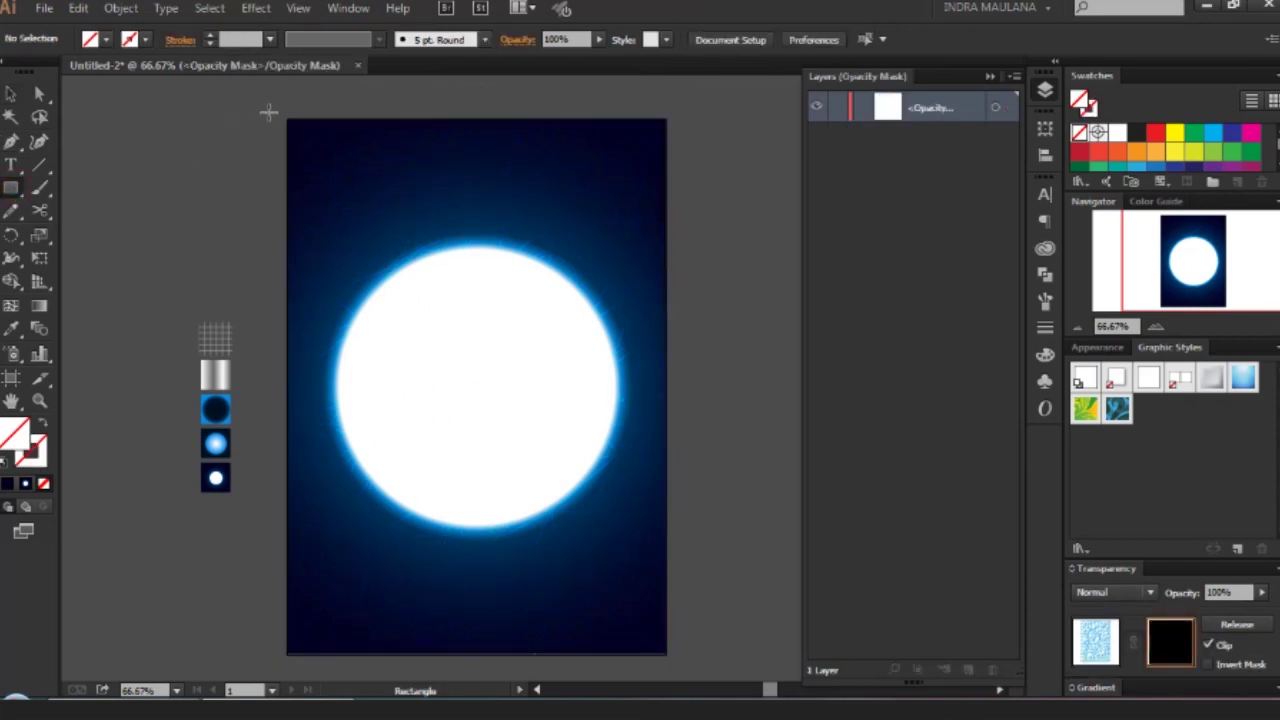
drag(287, 118, 665, 655)
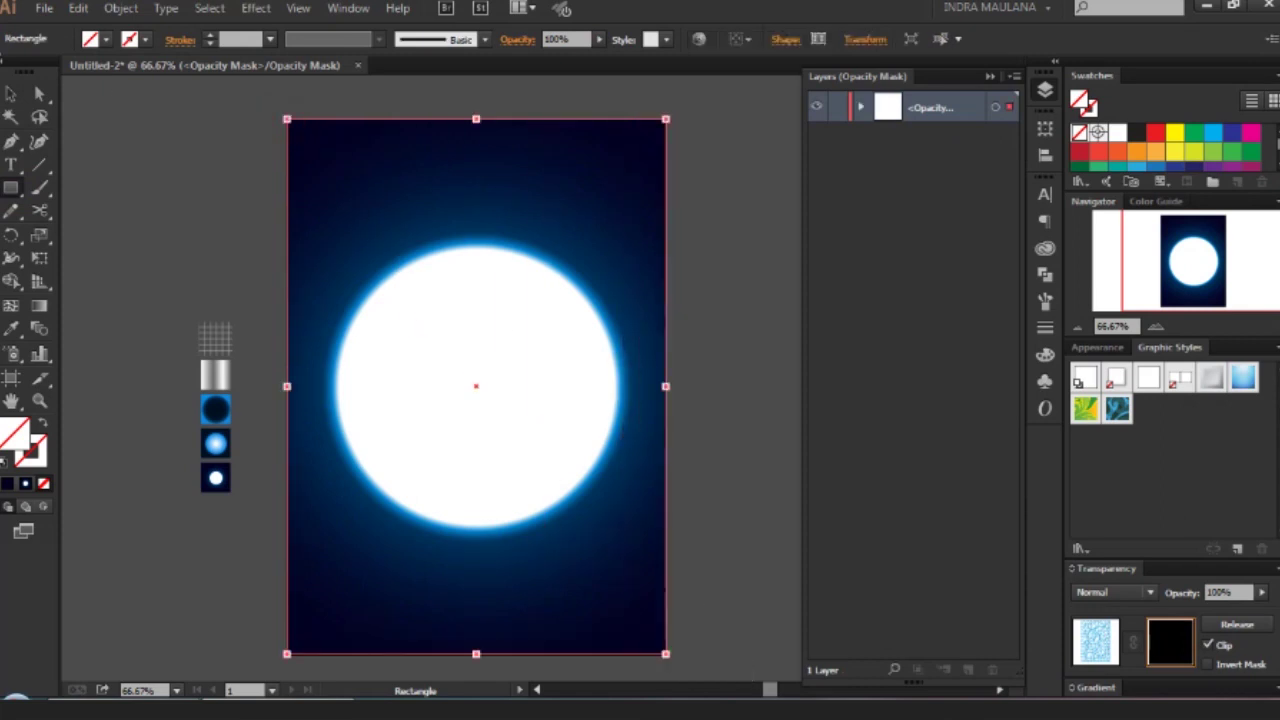
click(1080, 688)
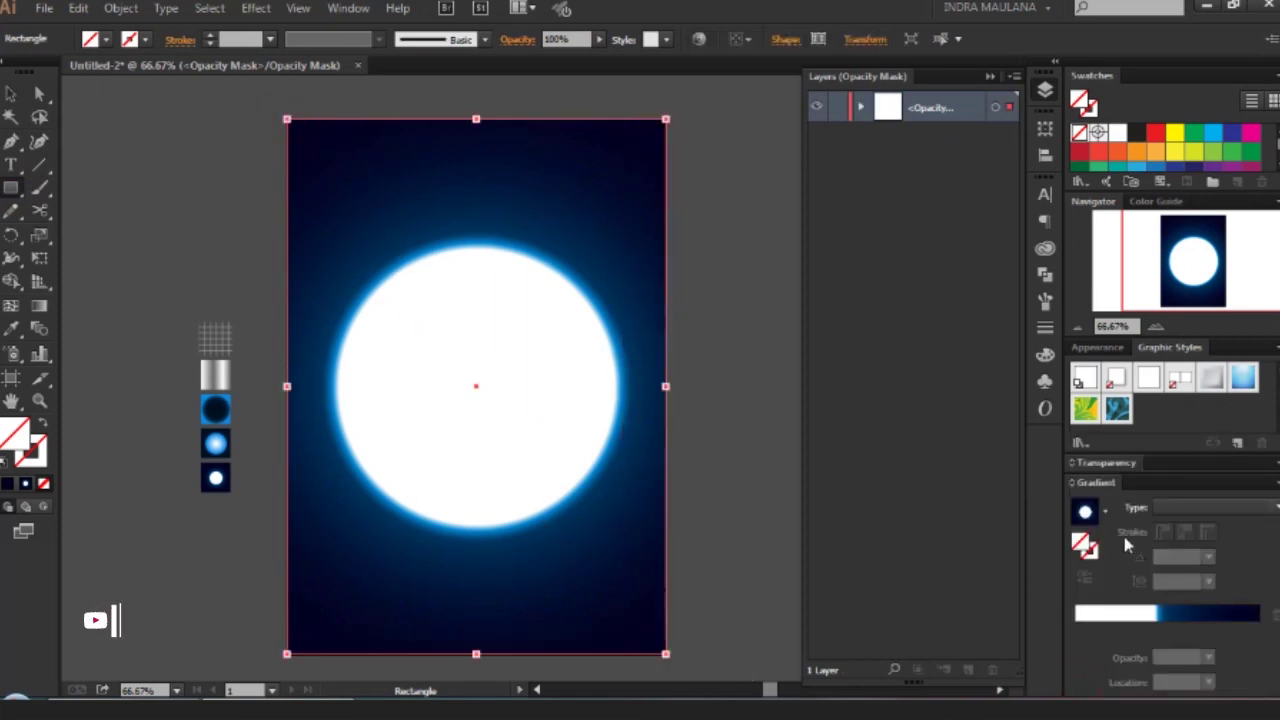
click(1104, 511)
click(984, 550)
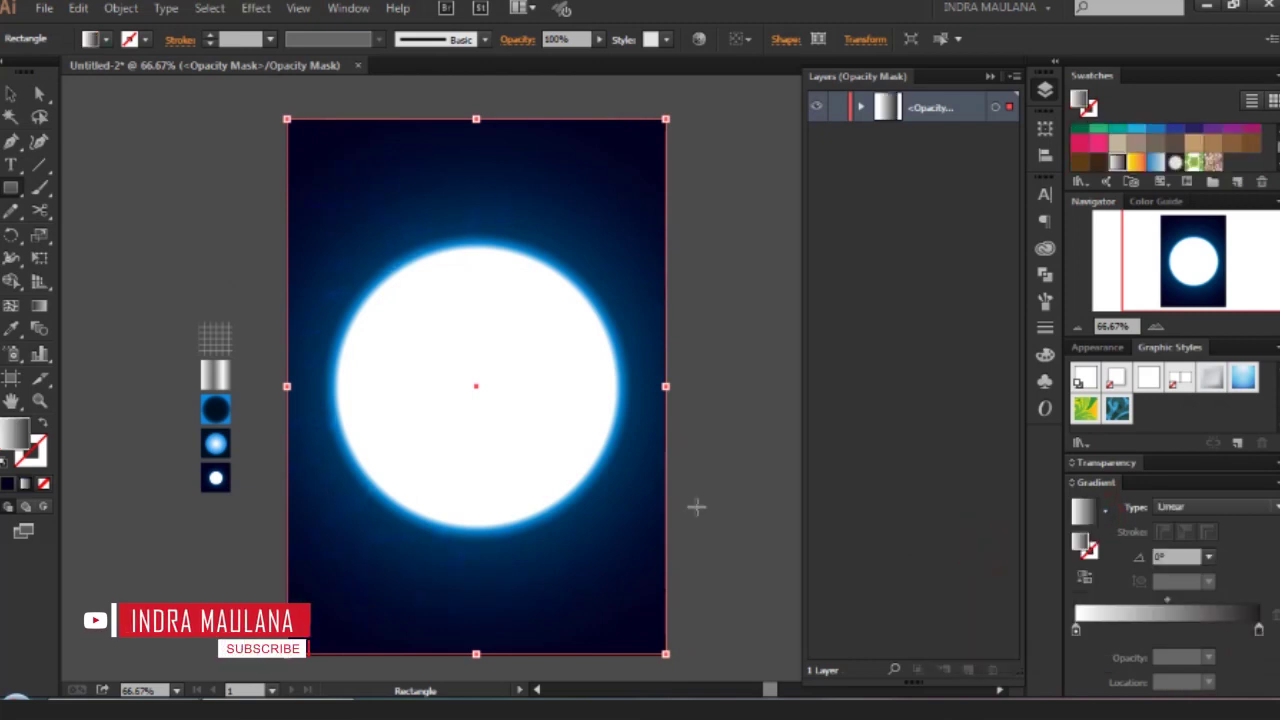
click(1190, 507)
click(1188, 557)
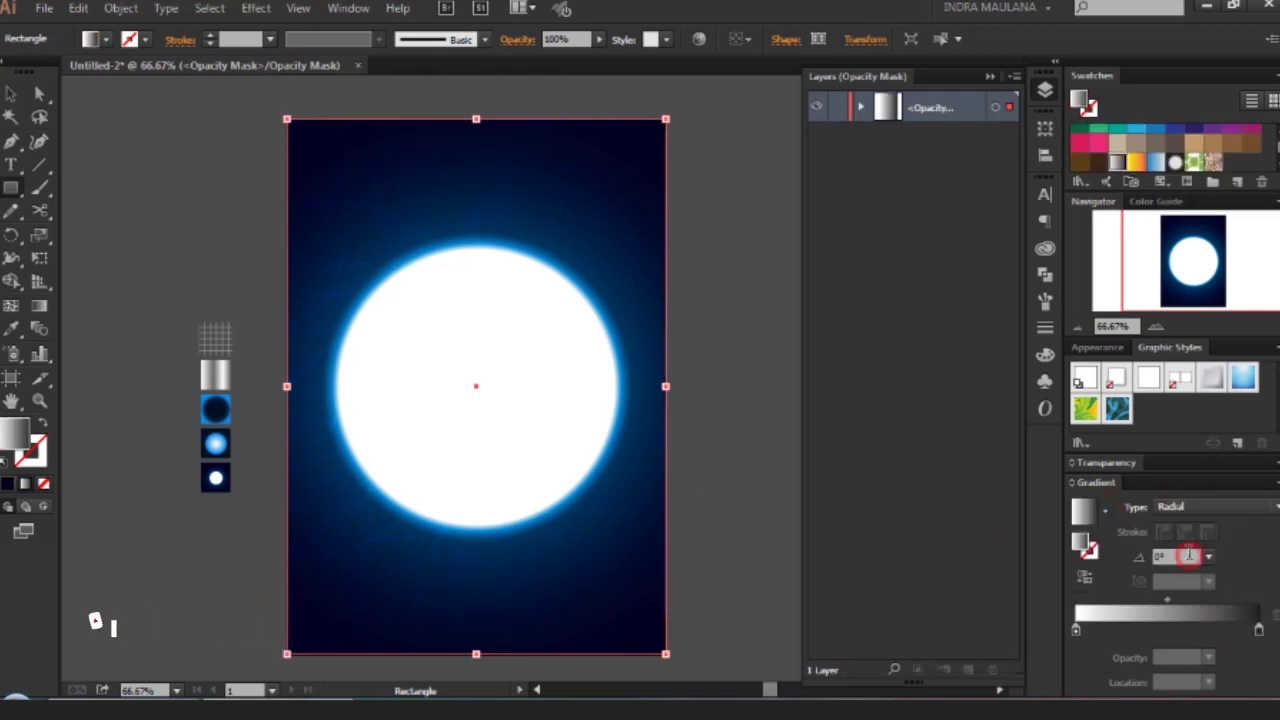
double_click(1260, 632)
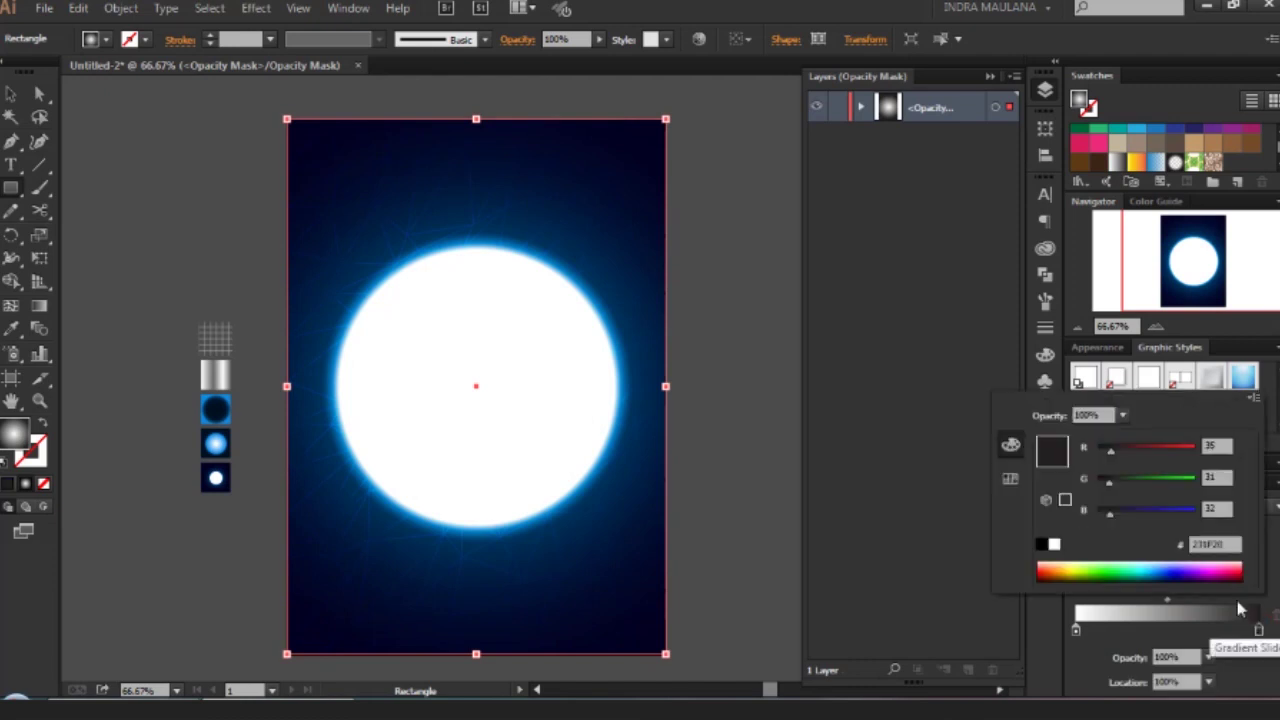
click(1041, 544)
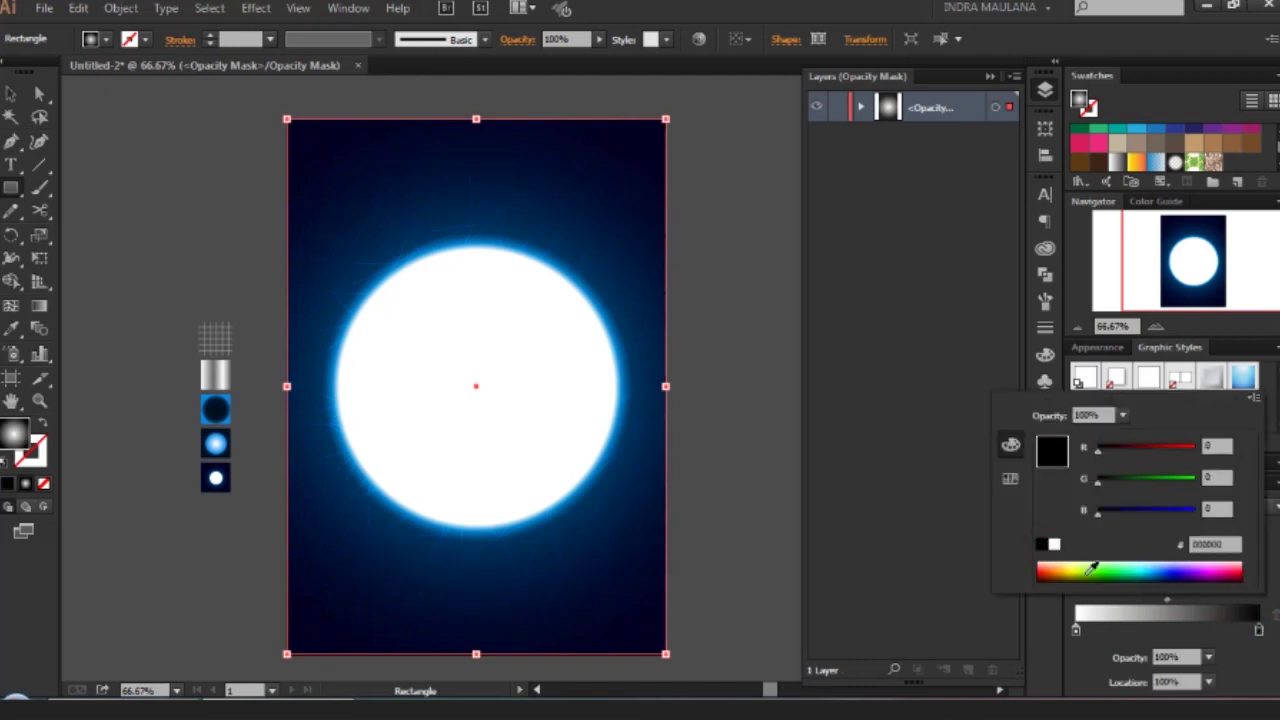
click(1238, 645)
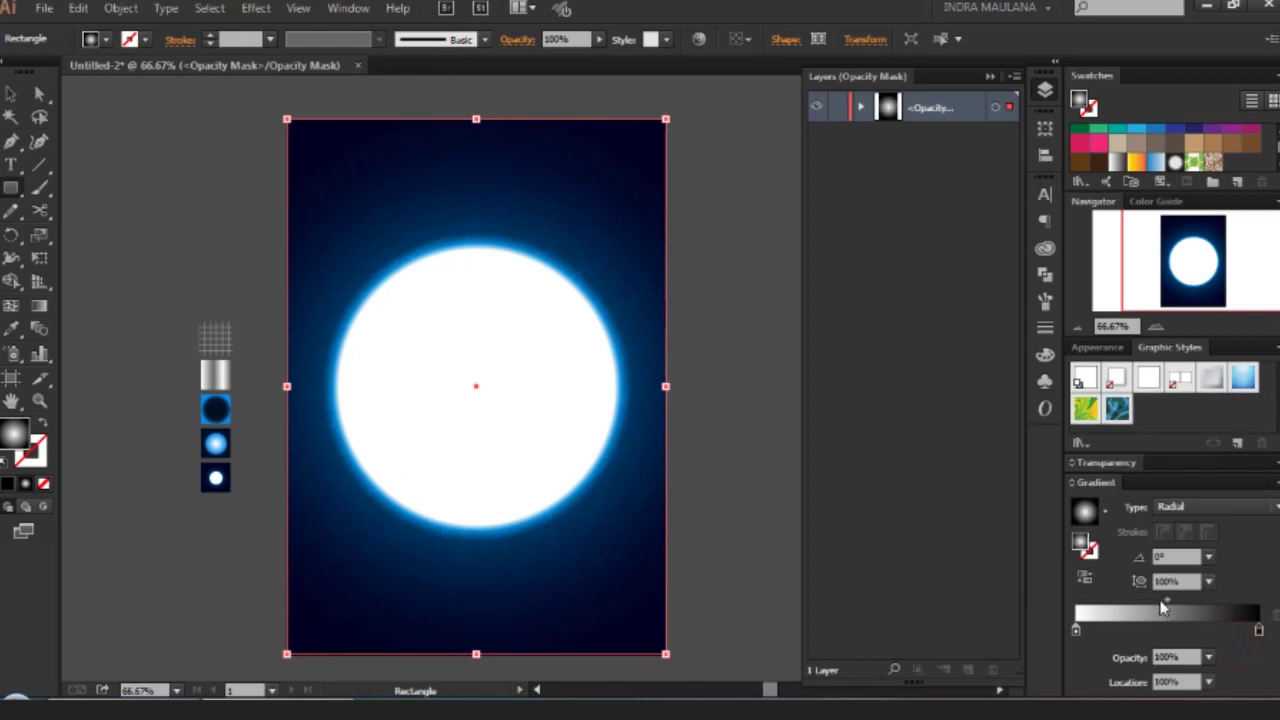
Move the gradient midpoint to 31.67%, enlarge the radial fade, and exit mask editing.
drag(1162, 601, 1141, 603)
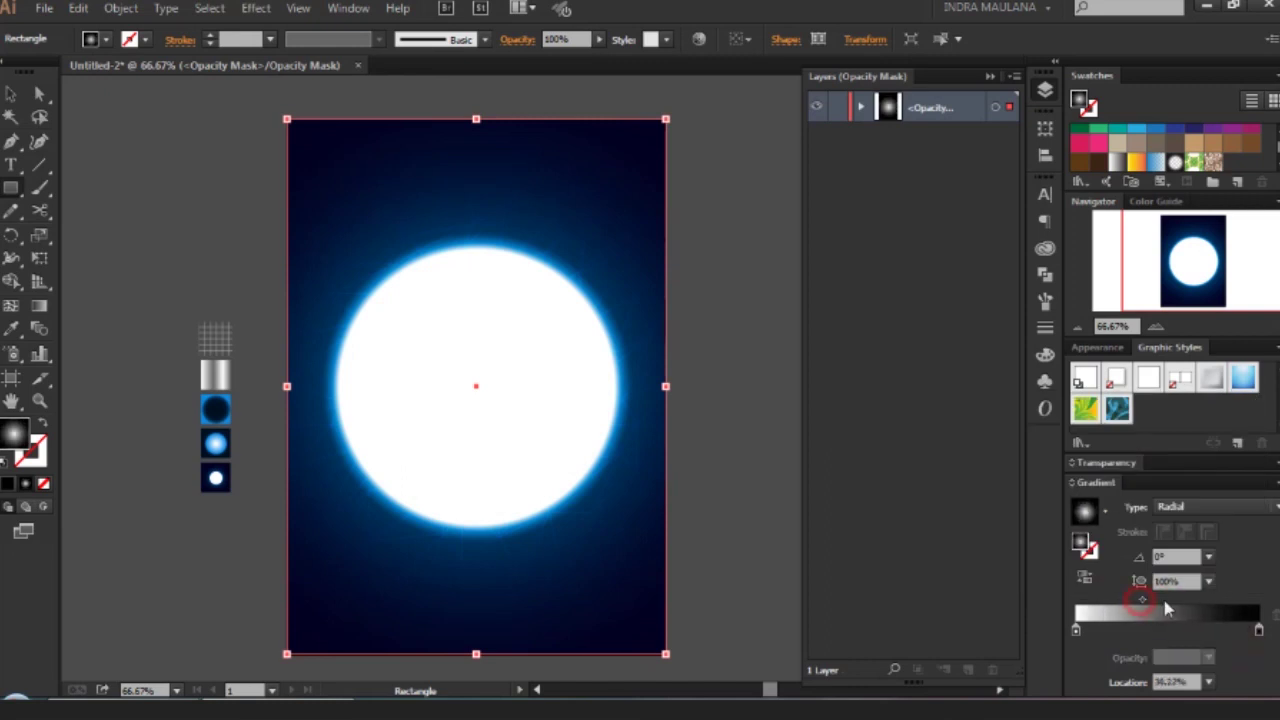
click(39, 306)
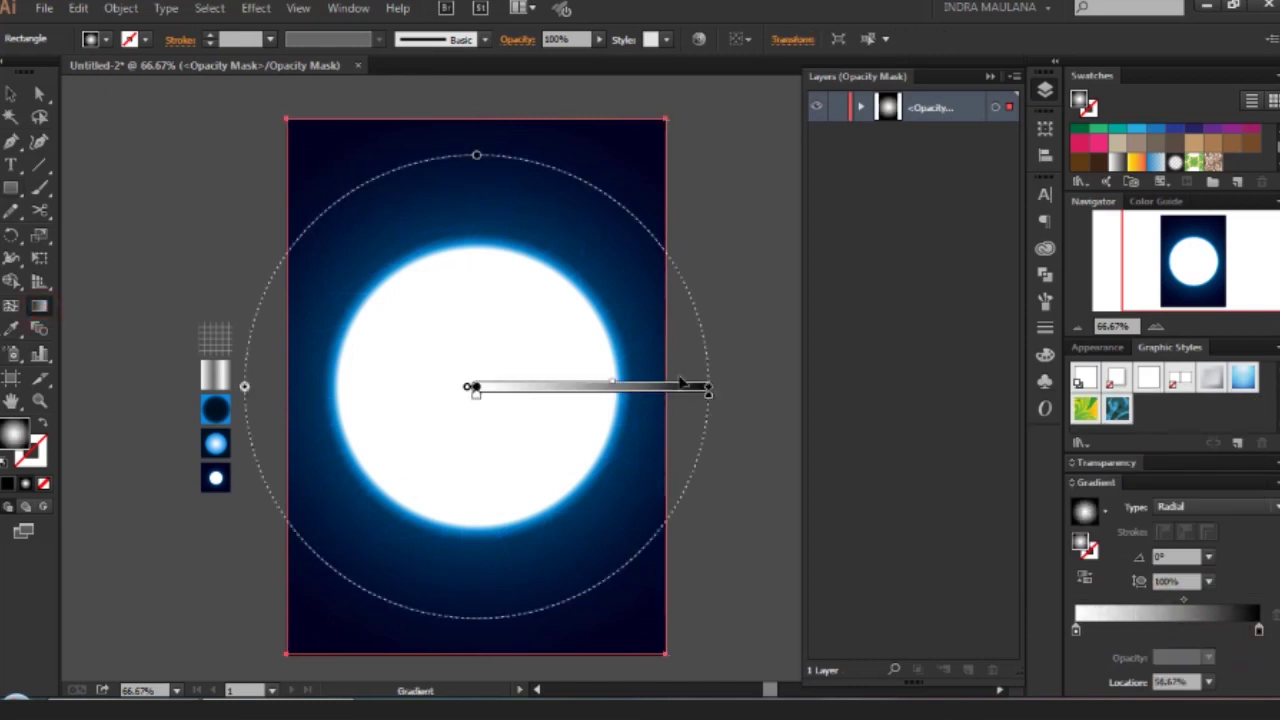
drag(708, 388, 790, 388)
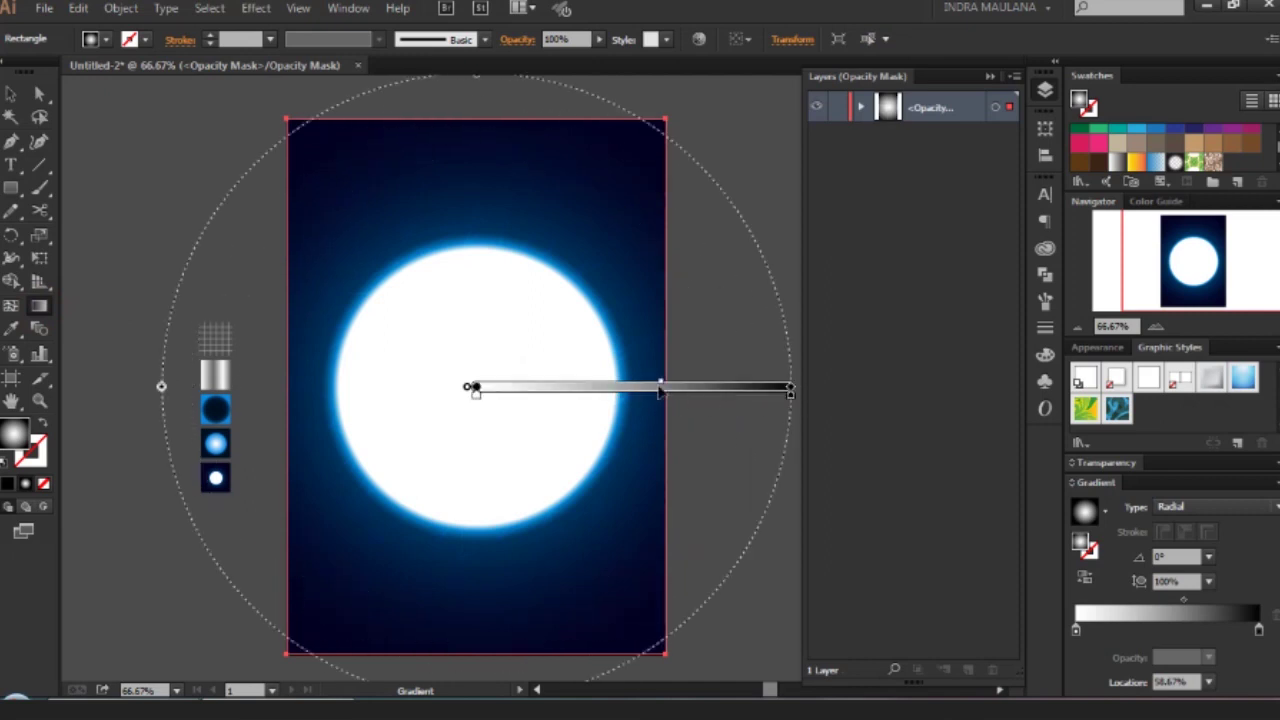
drag(660, 388, 711, 386)
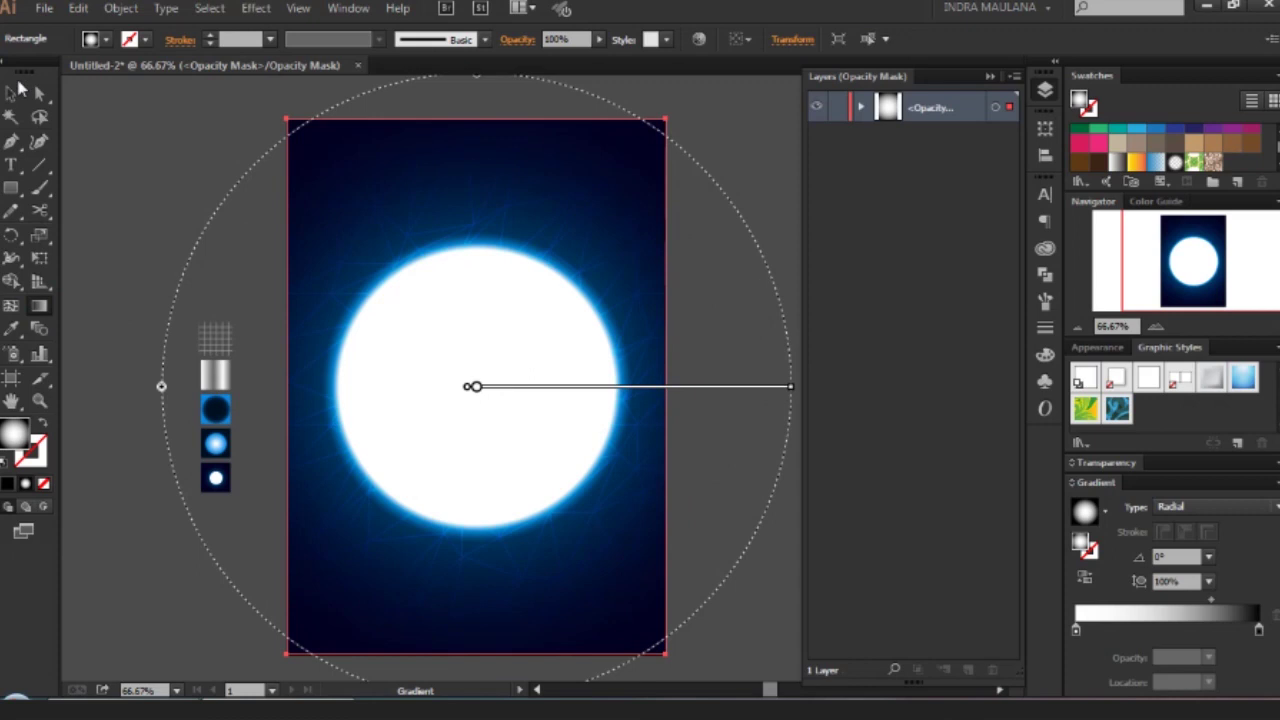
click(18, 88)
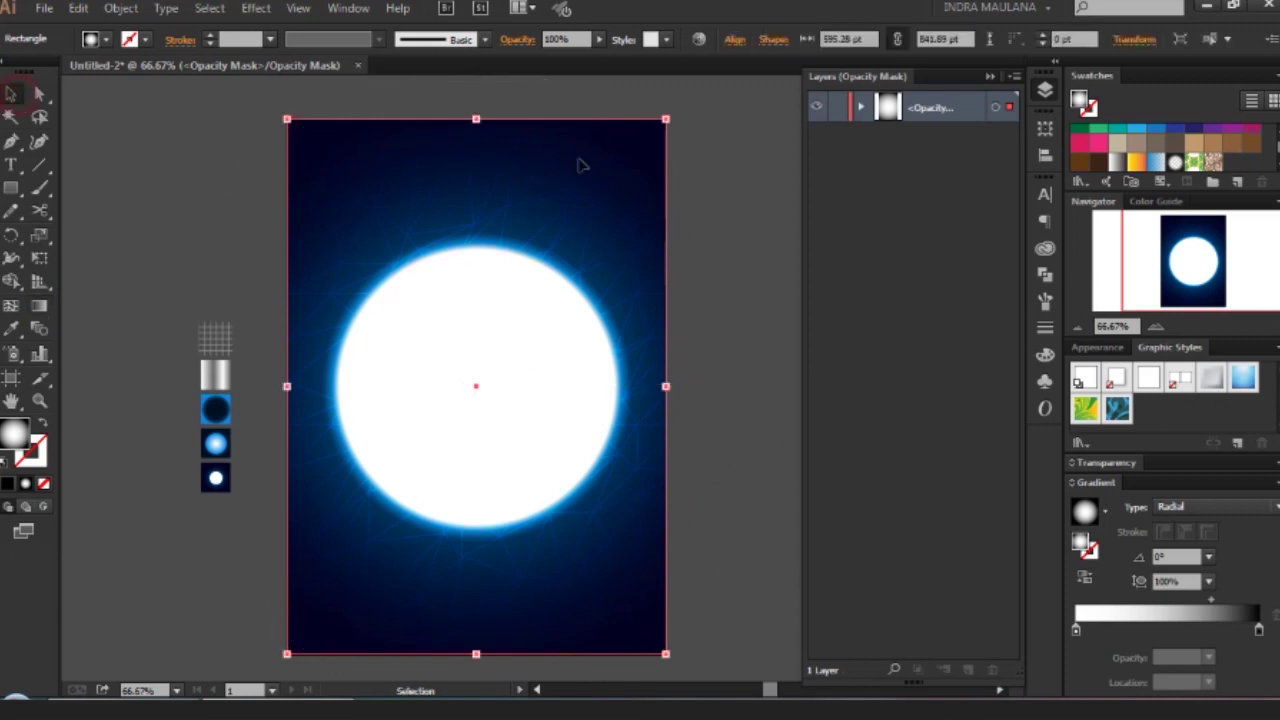
click(1104, 465)
click(1106, 650)
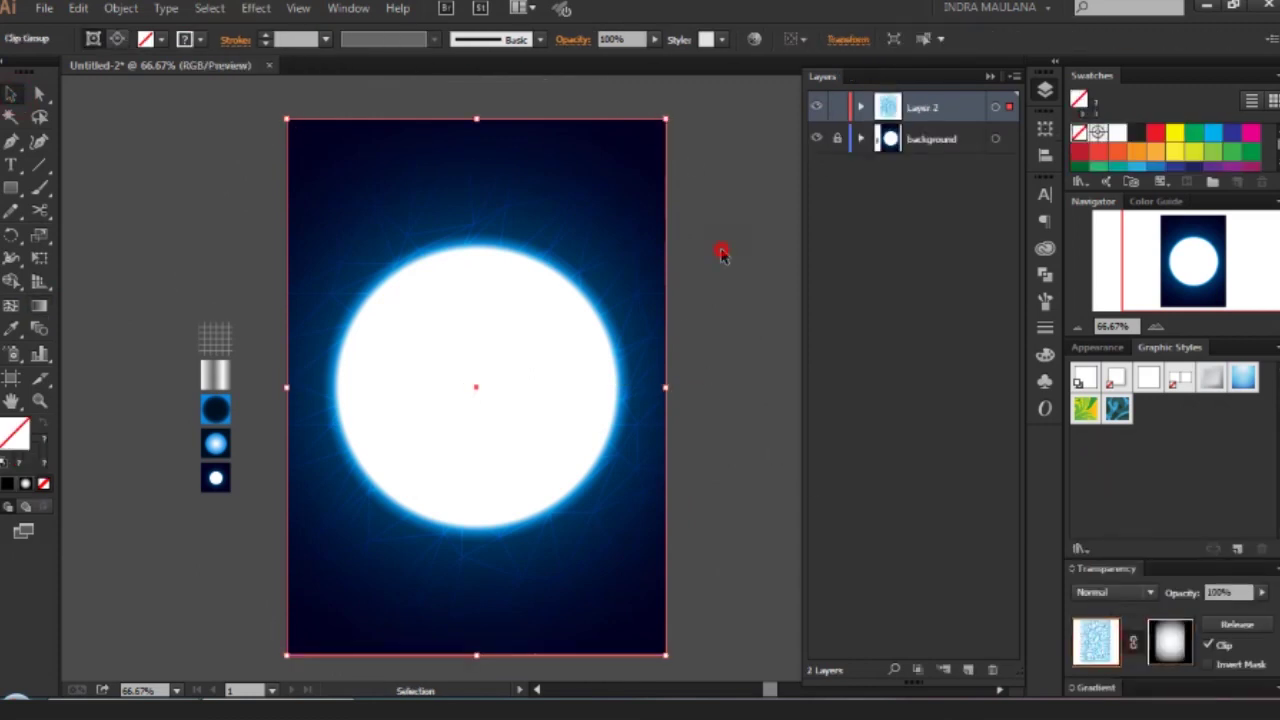
Draw an artboard-sized rectangle with the grid swatch's look (Overlay, 50% opacity).
click(716, 189)
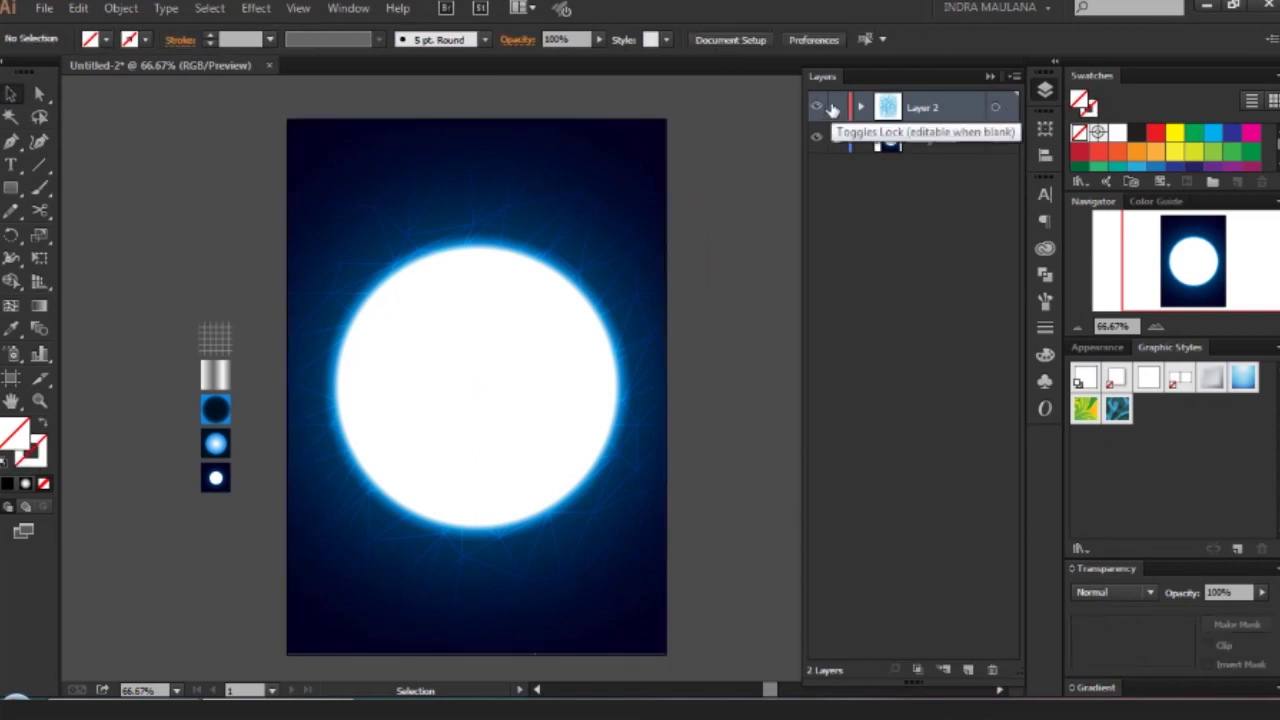
click(10, 187)
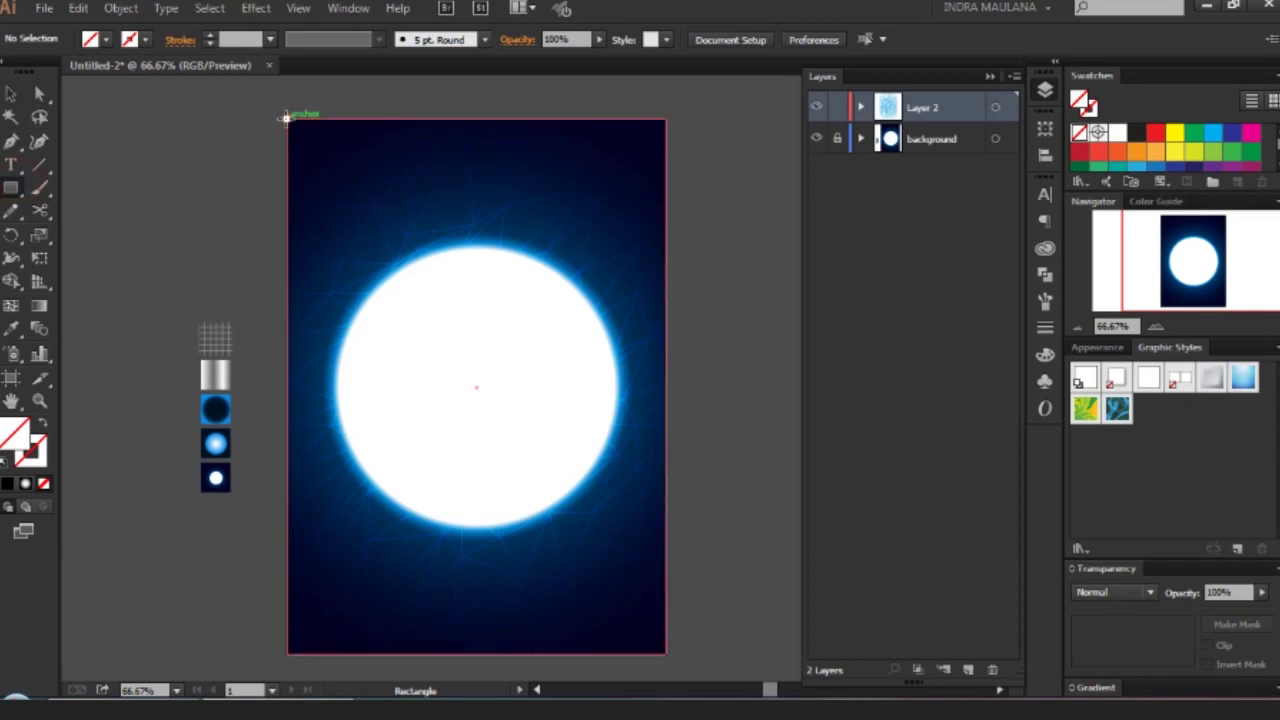
drag(286, 116, 665, 655)
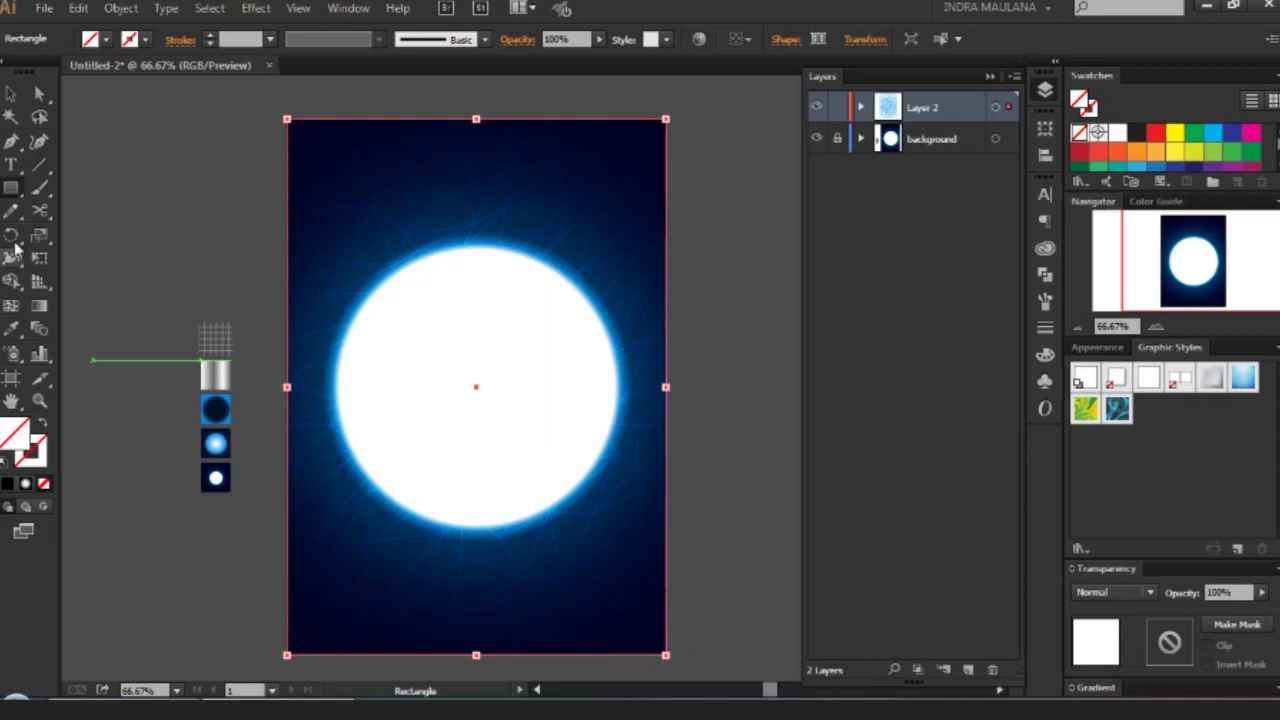
click(14, 334)
click(212, 336)
key(v)
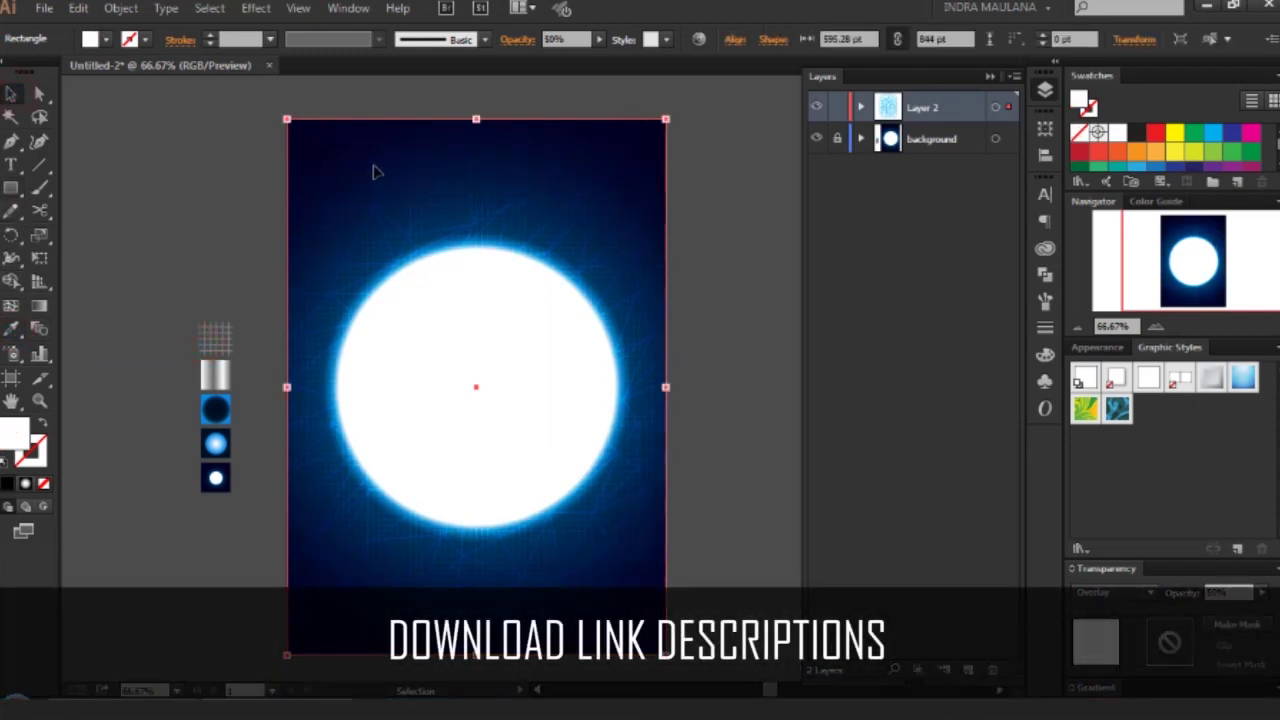
click(249, 229)
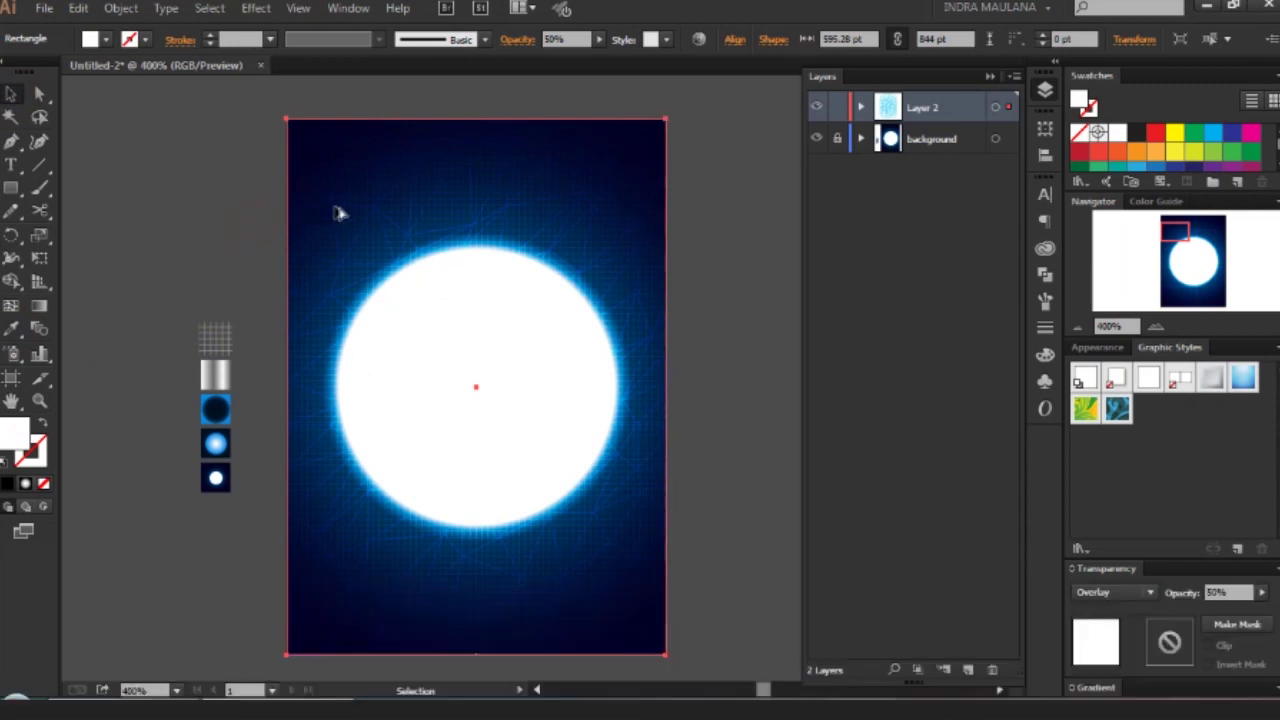
click(379, 352)
key(ctrl+1)
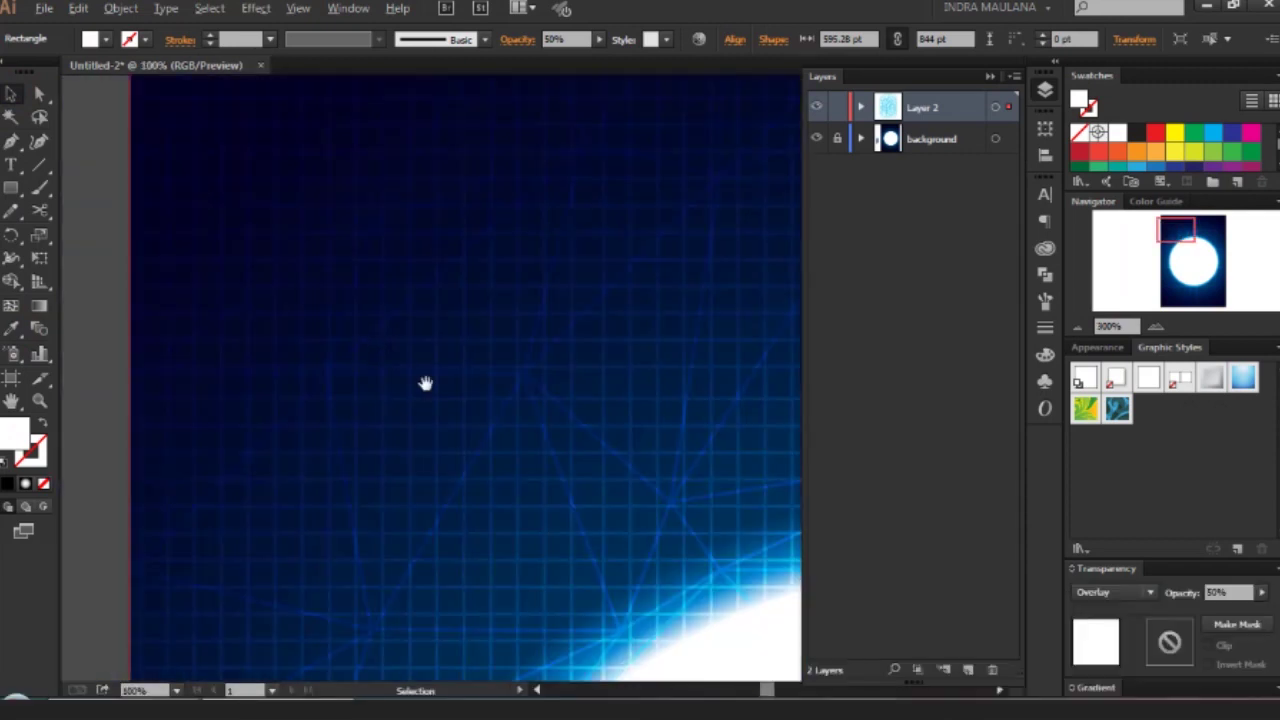
key(ctrl+minus)
key(ctrl+minus)
key(ctrl+minus)
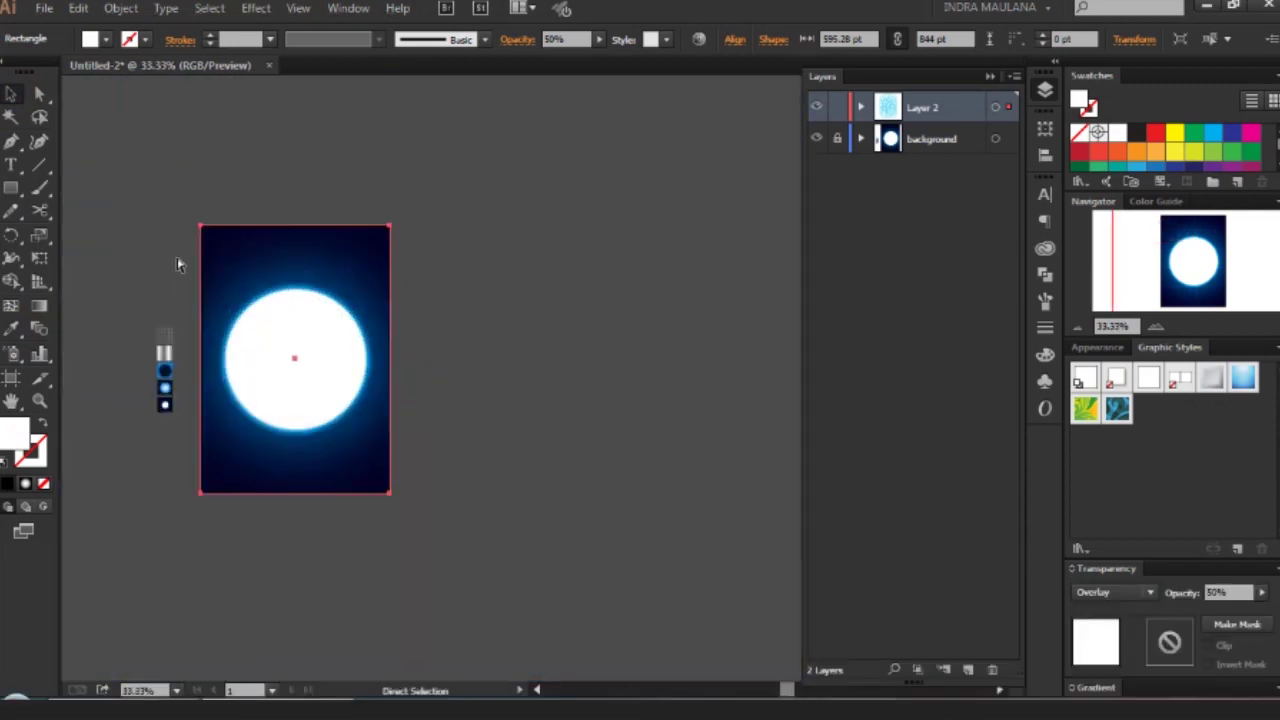
key(ctrl+0)
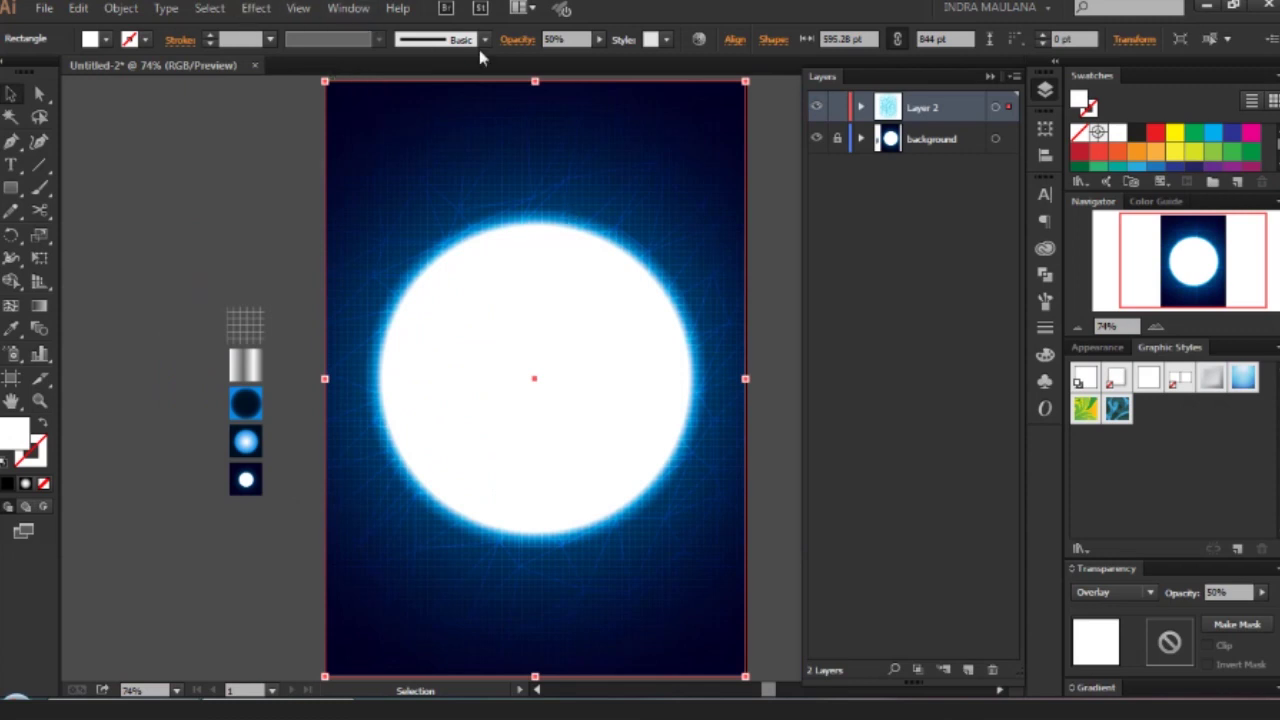
Keep the grid in Overlay blending, lock Layer 2 and add a new layer.
click(518, 44)
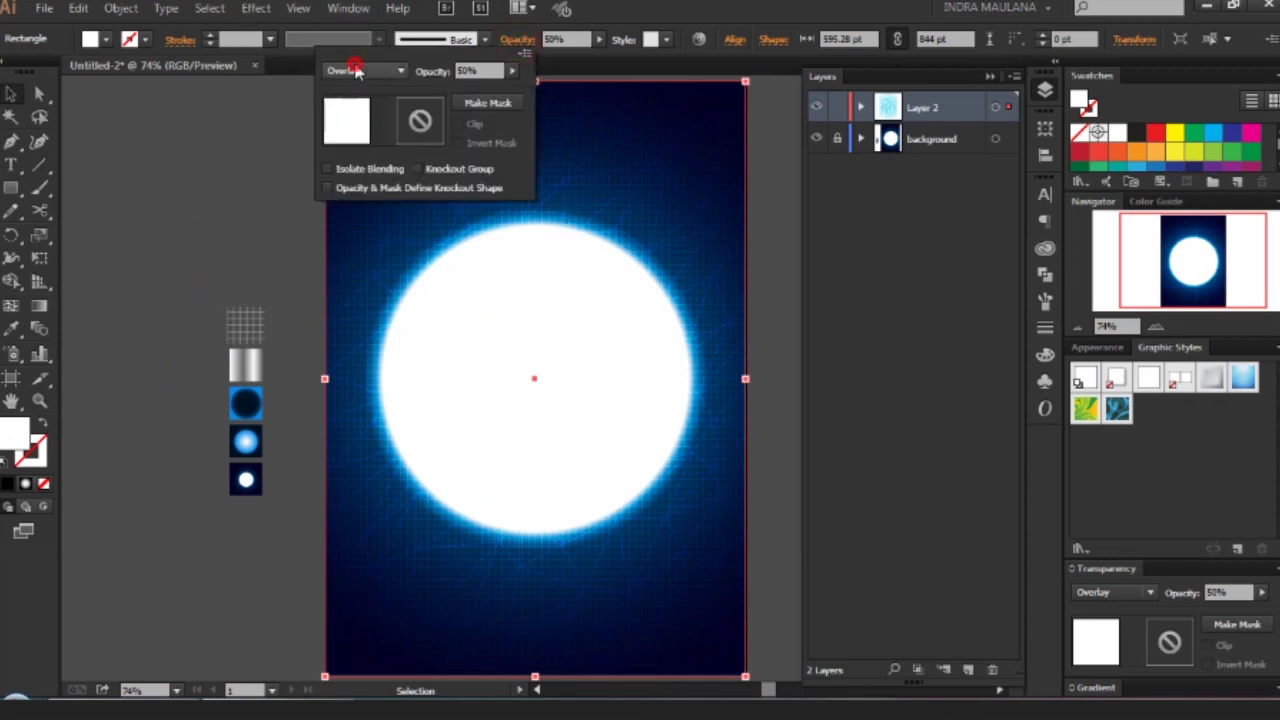
click(360, 71)
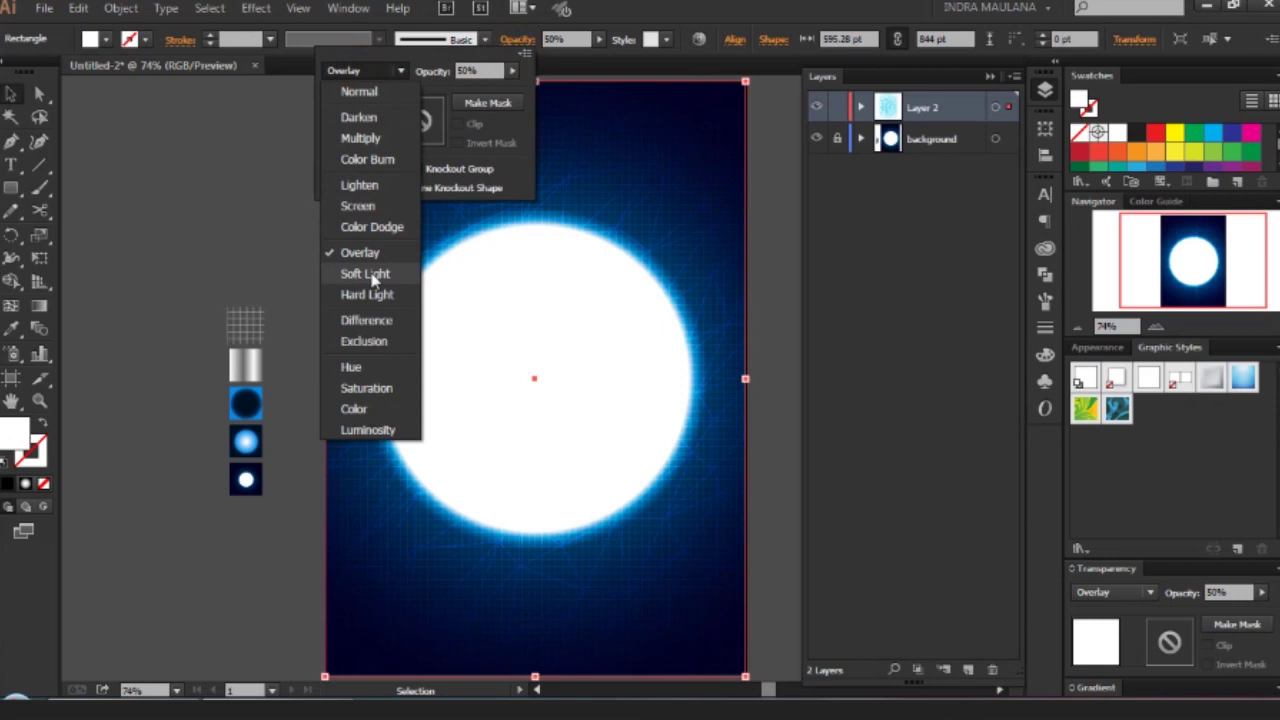
click(360, 253)
drag(389, 175, 242, 305)
key(ctrl+z)
click(216, 215)
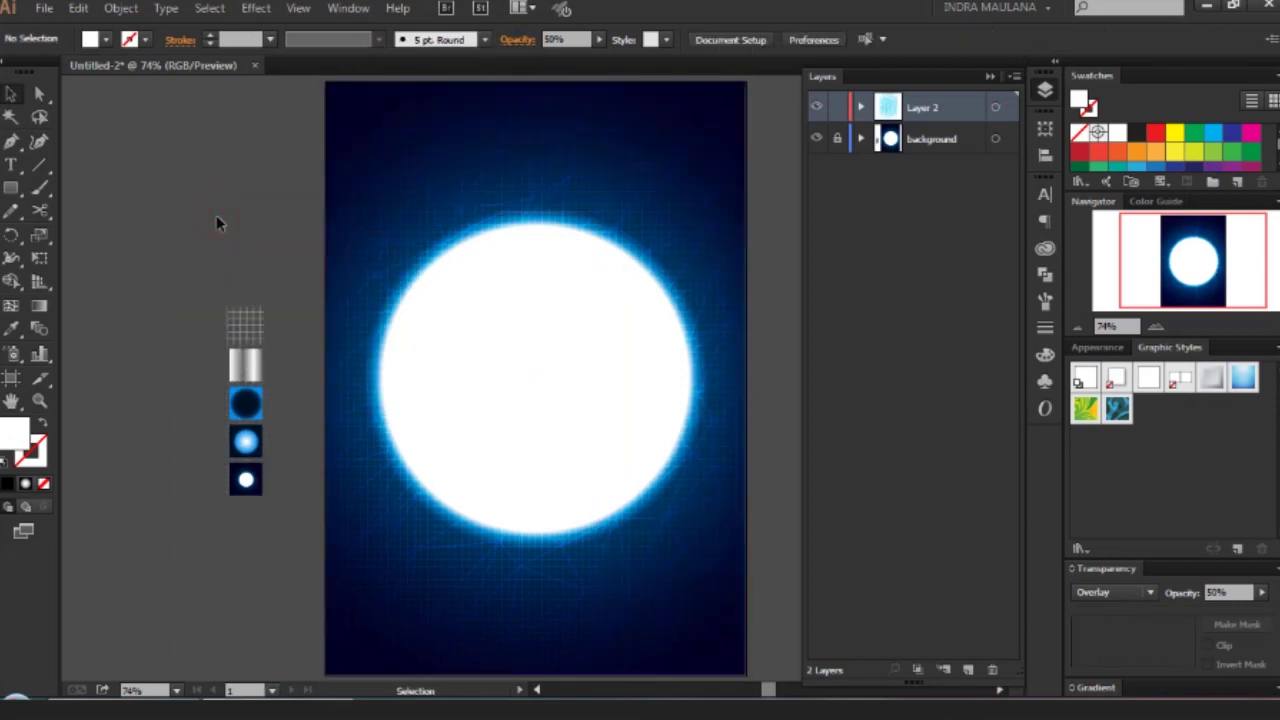
drag(216, 215, 192, 223)
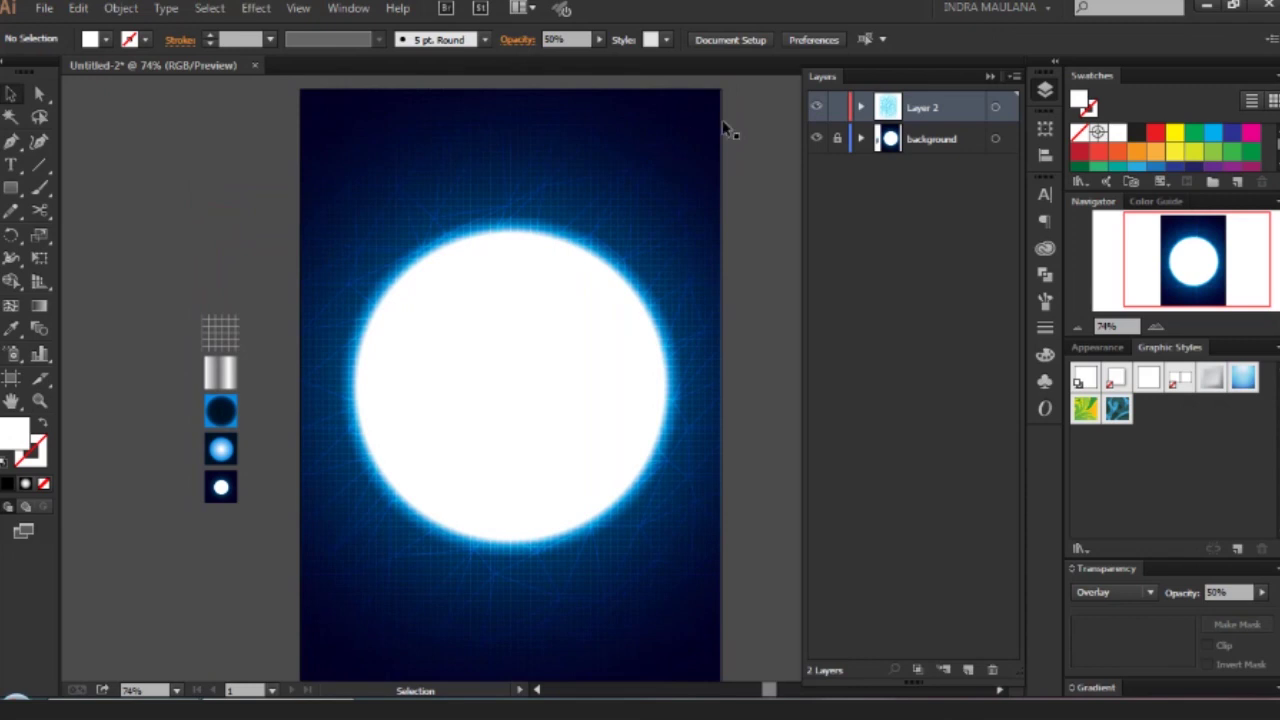
click(838, 108)
click(967, 671)
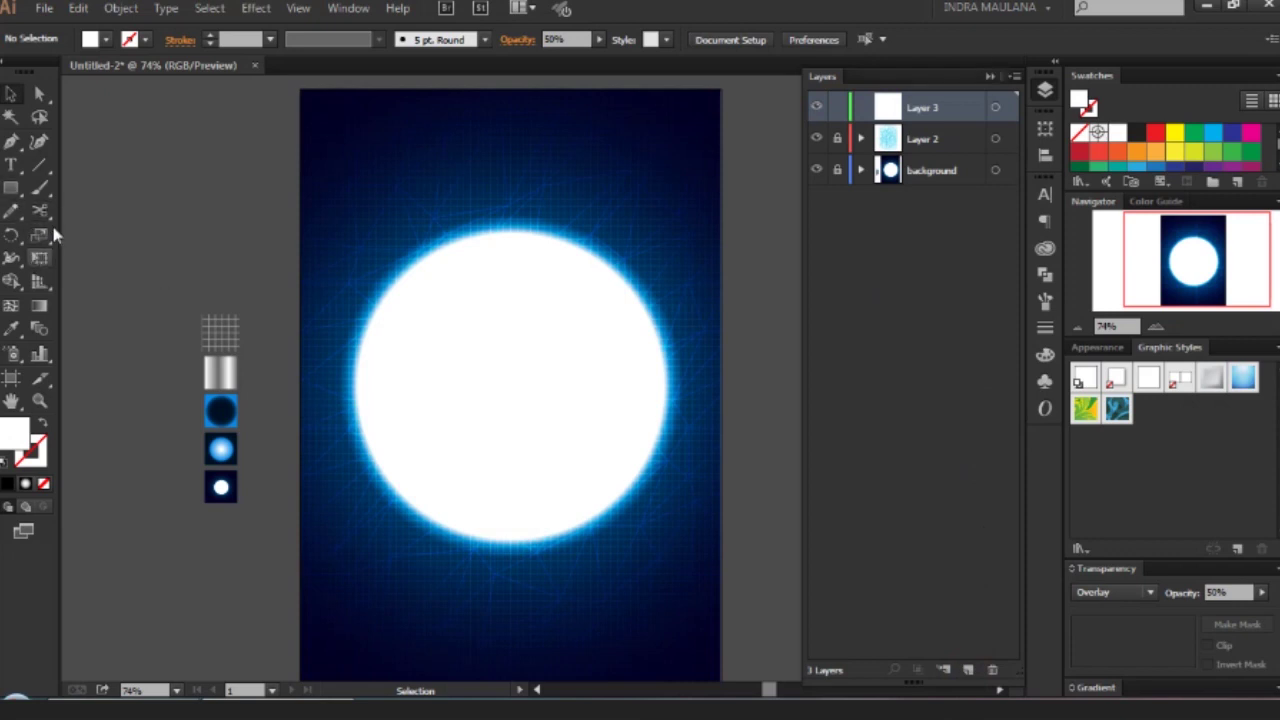
Draw a 372.23 pt circle centred on the glow and apply the glowing-ring swatch's look.
click(19, 193)
click(19, 193)
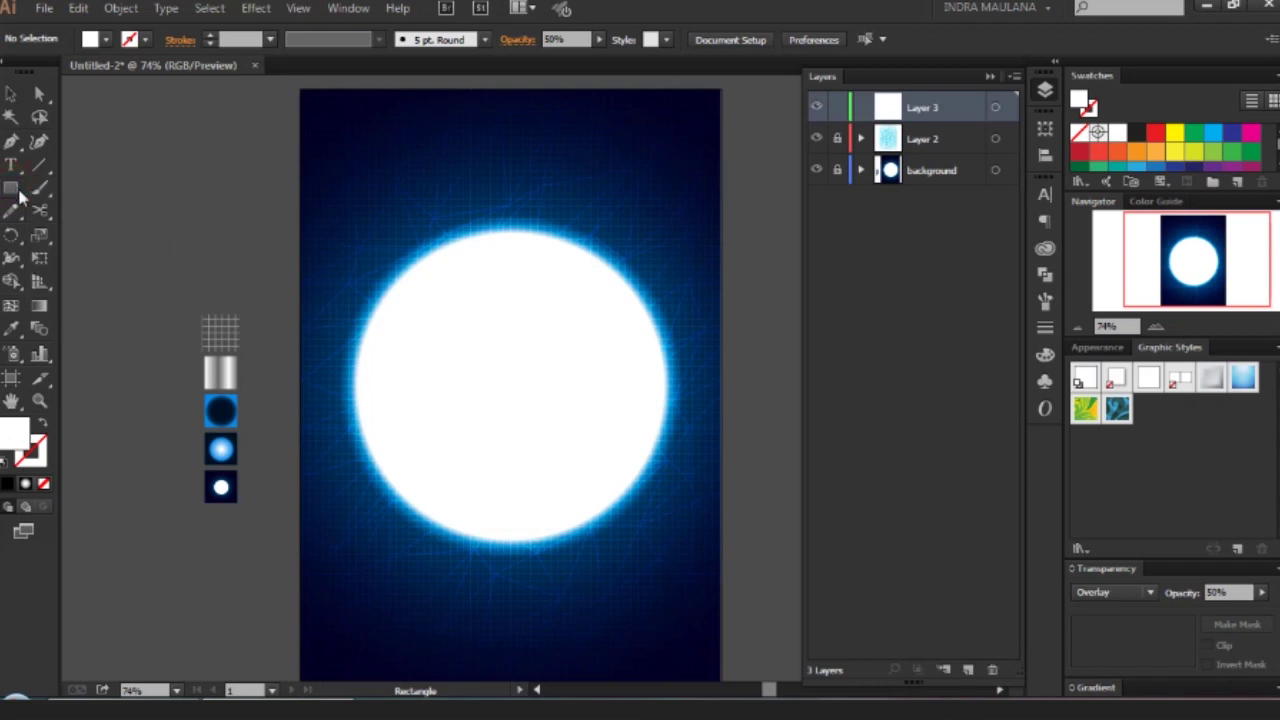
drag(19, 193, 76, 231)
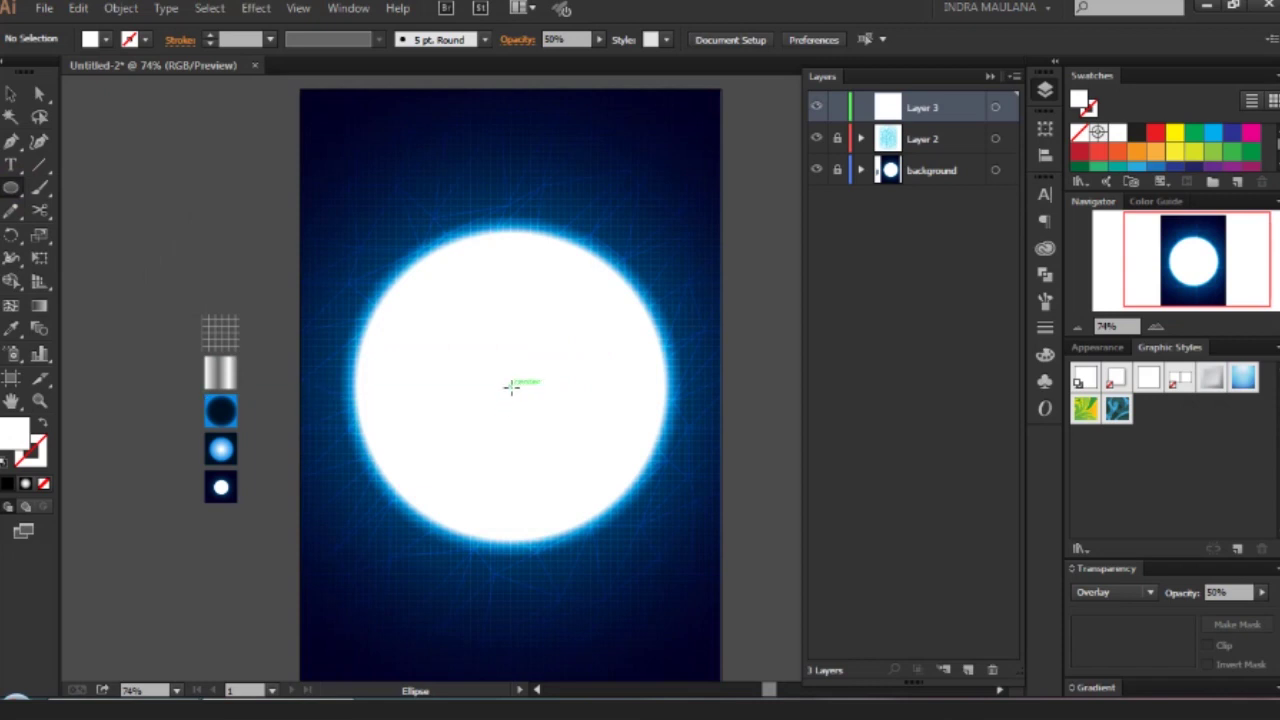
drag(511, 386, 660, 488)
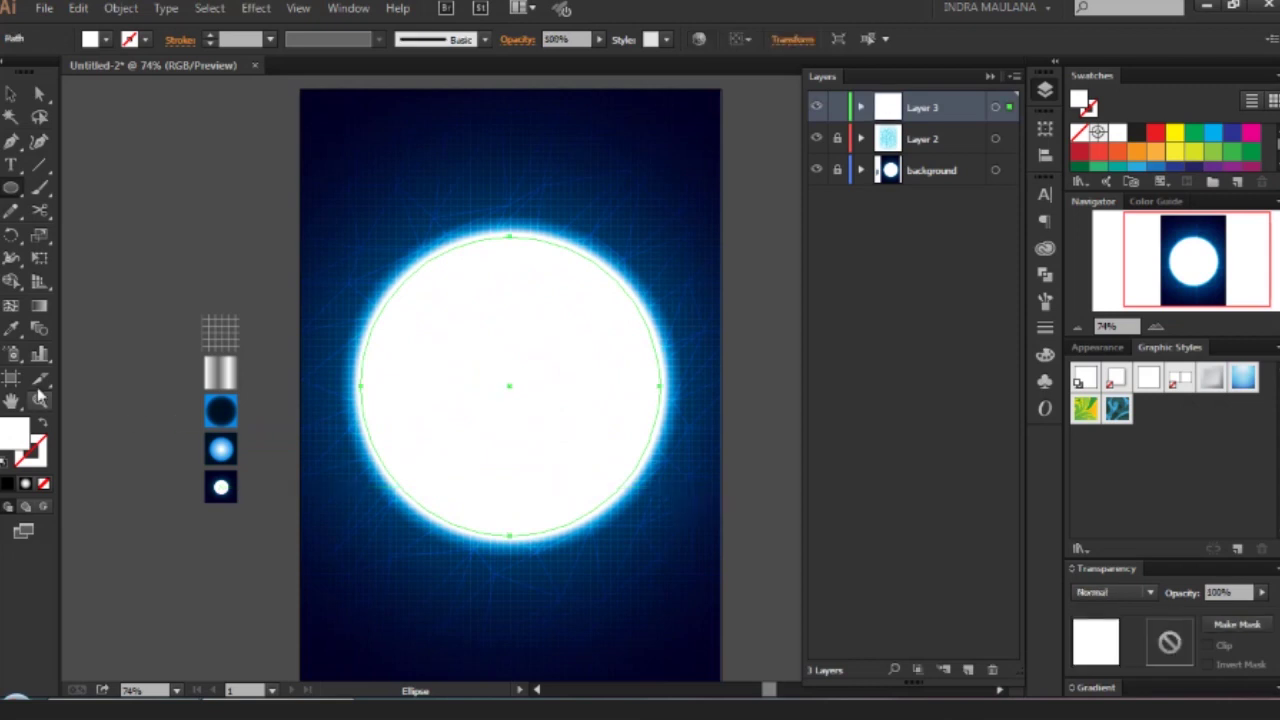
click(10, 329)
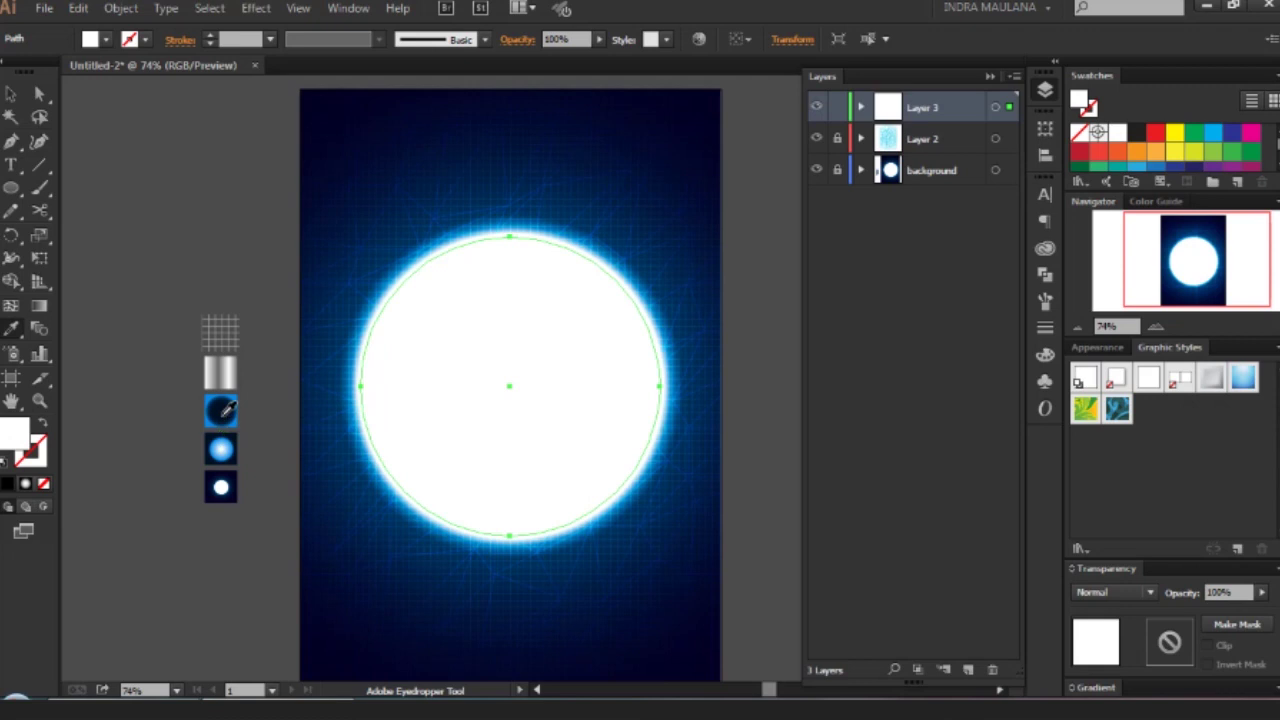
click(221, 410)
key(v)
click(231, 244)
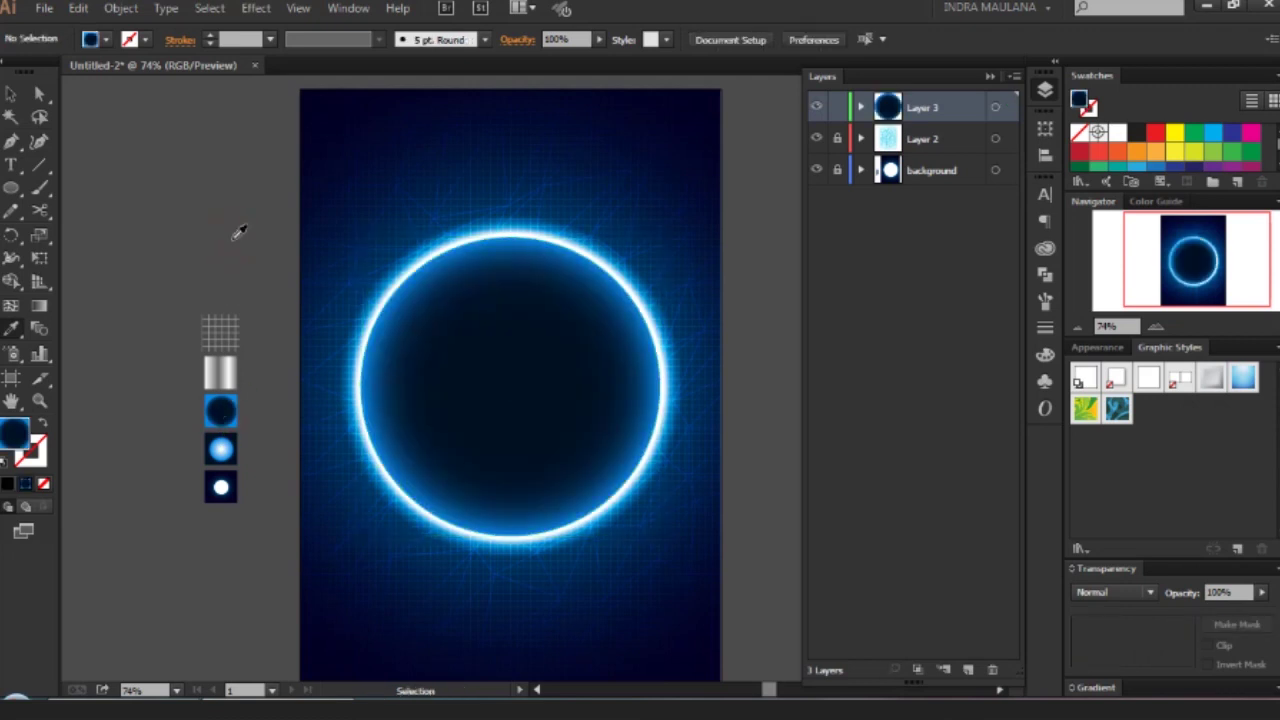
Check the hex colours of the ring's dark-blue radial gradient stops in the Gradient panel.
click(486, 335)
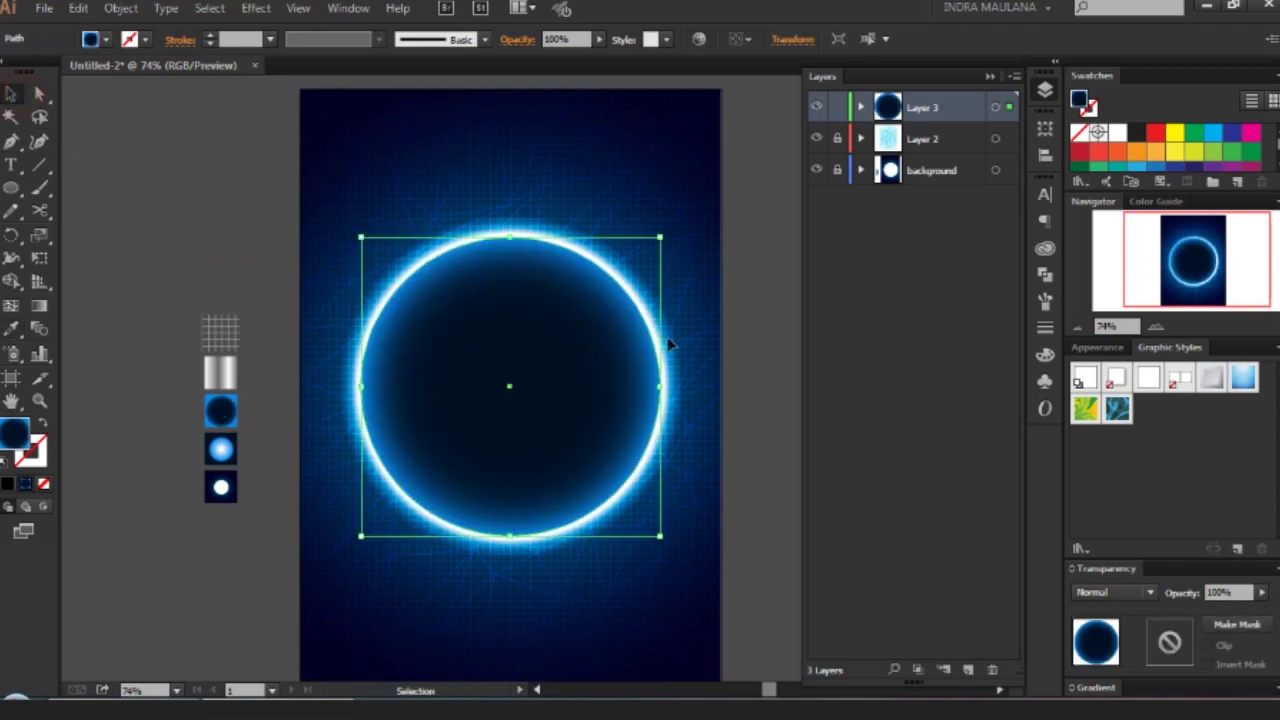
click(1106, 688)
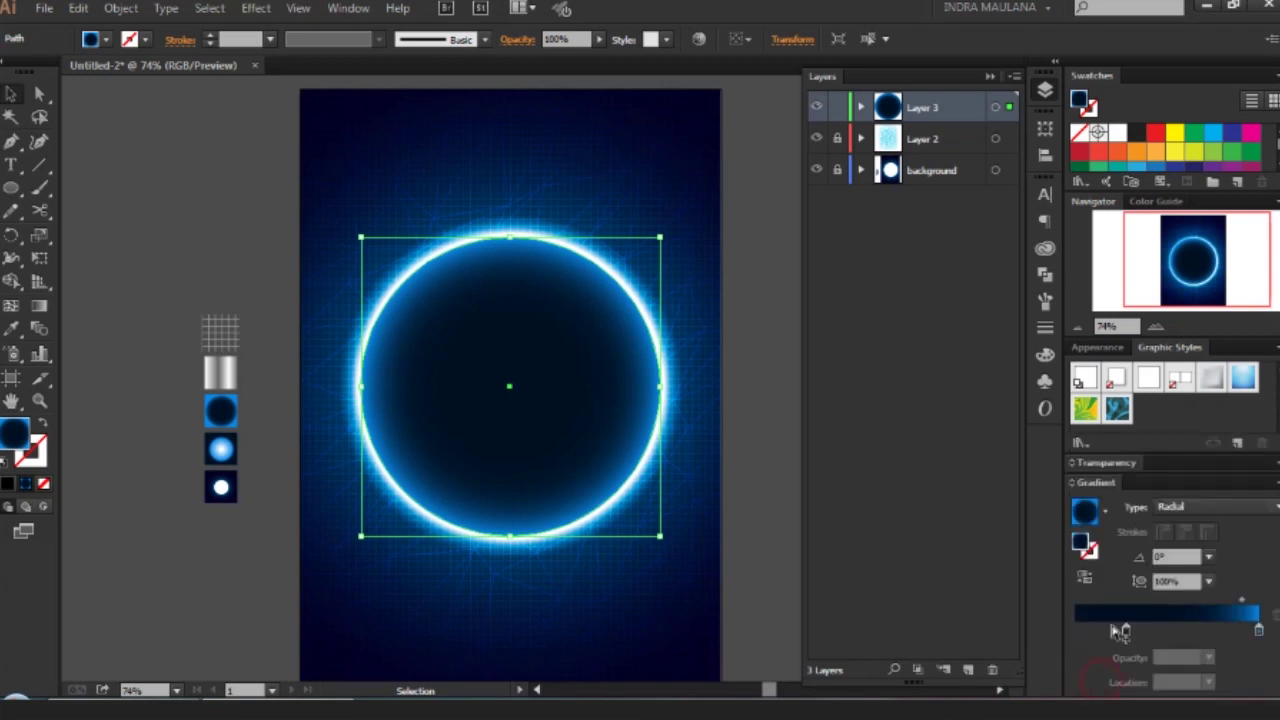
double_click(1128, 630)
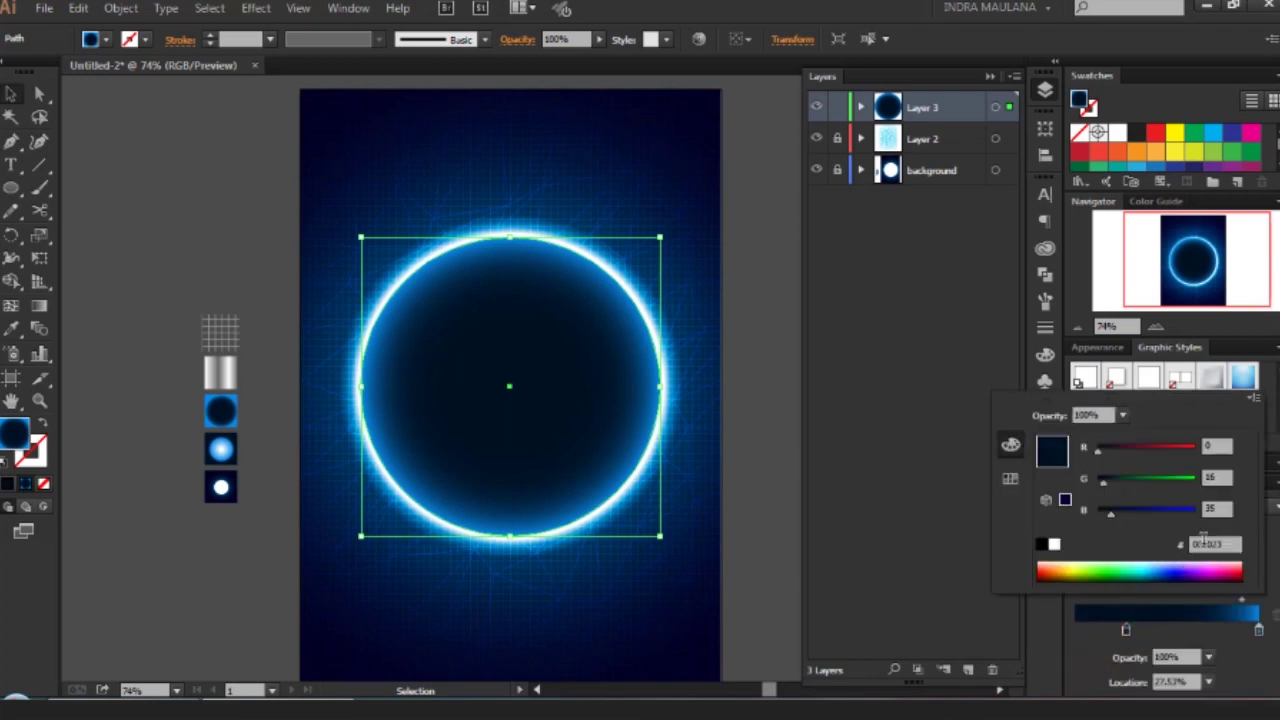
click(1229, 542)
double_click(1258, 630)
click(1238, 543)
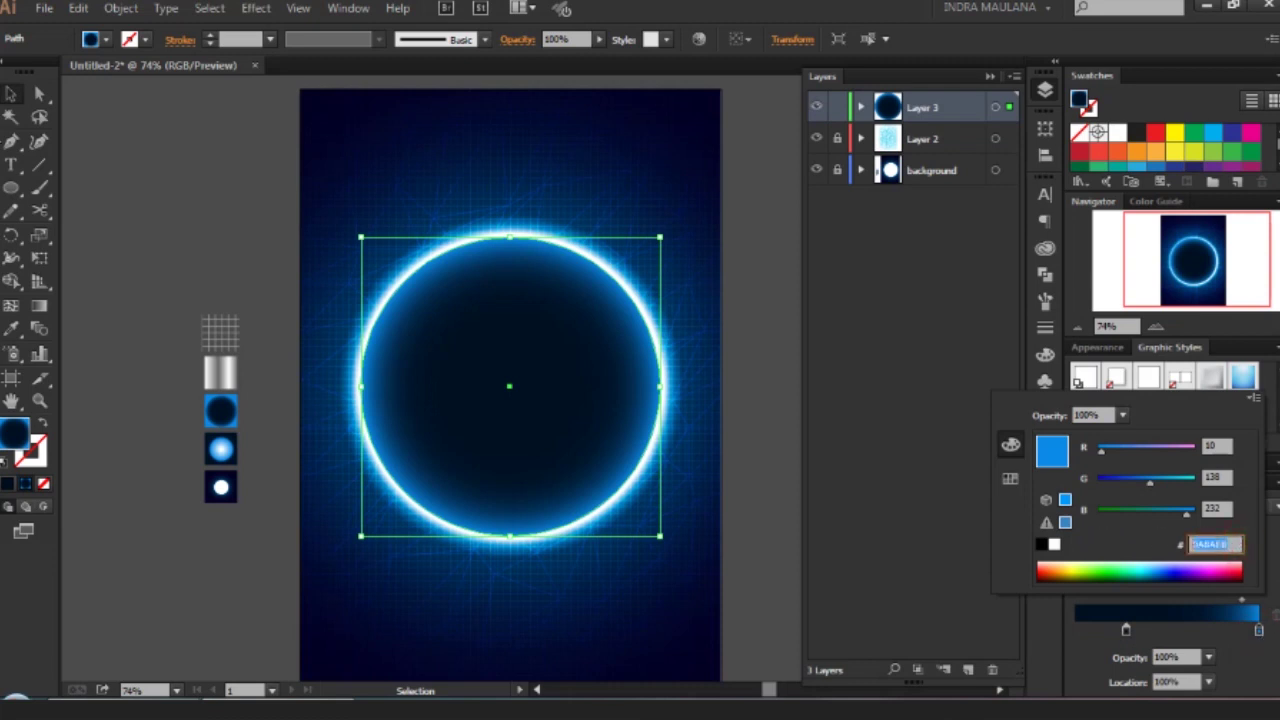
click(177, 134)
Enlarge the ring slightly around its centre to about 430 pt.
click(528, 274)
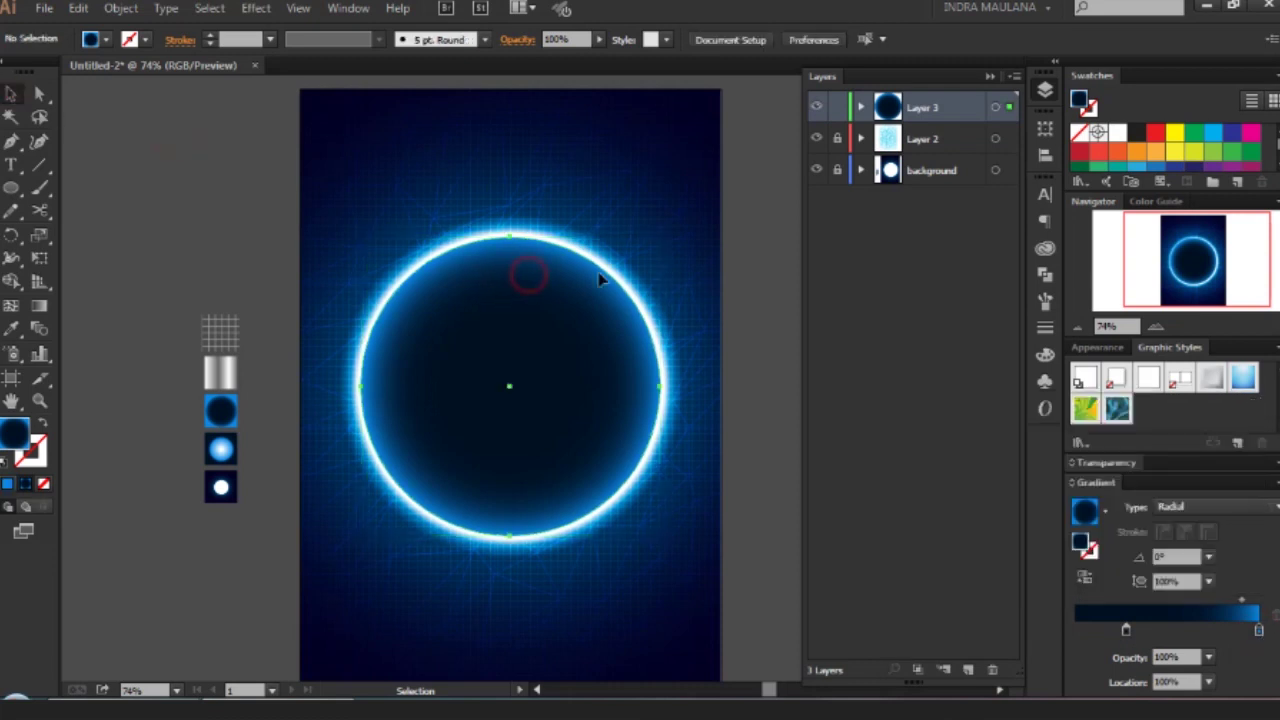
drag(659, 238, 670, 230)
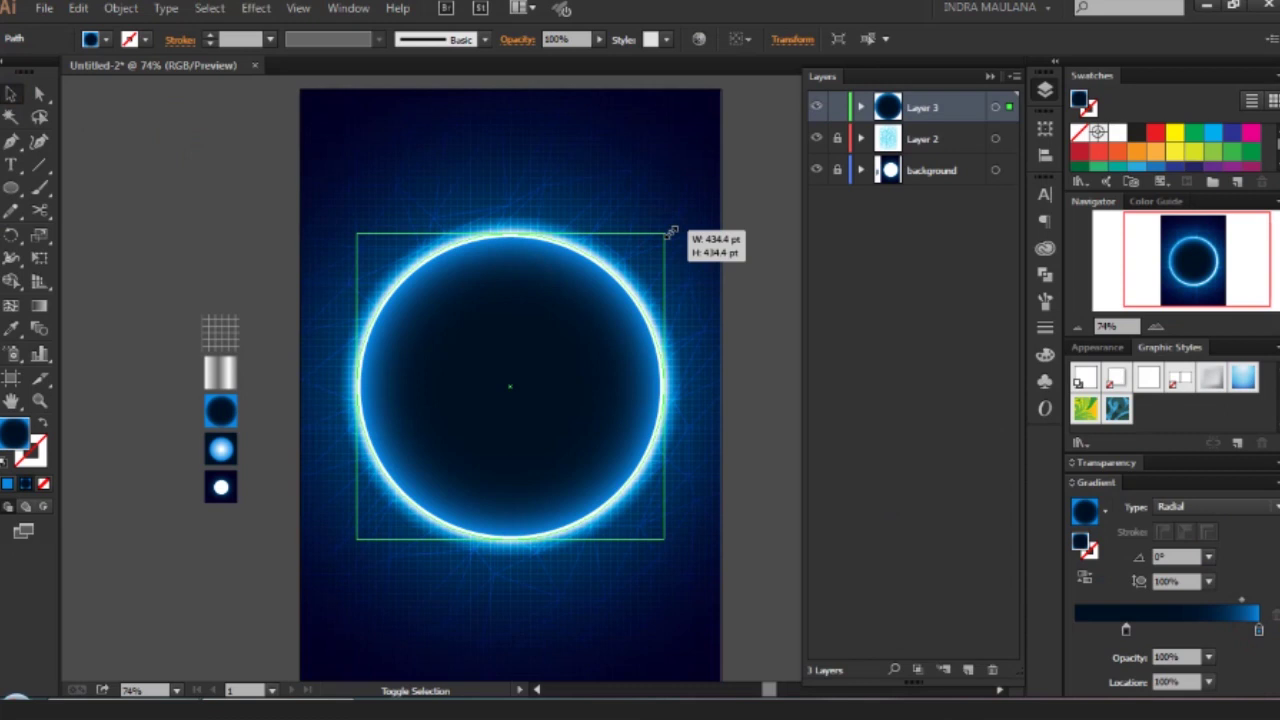
click(697, 197)
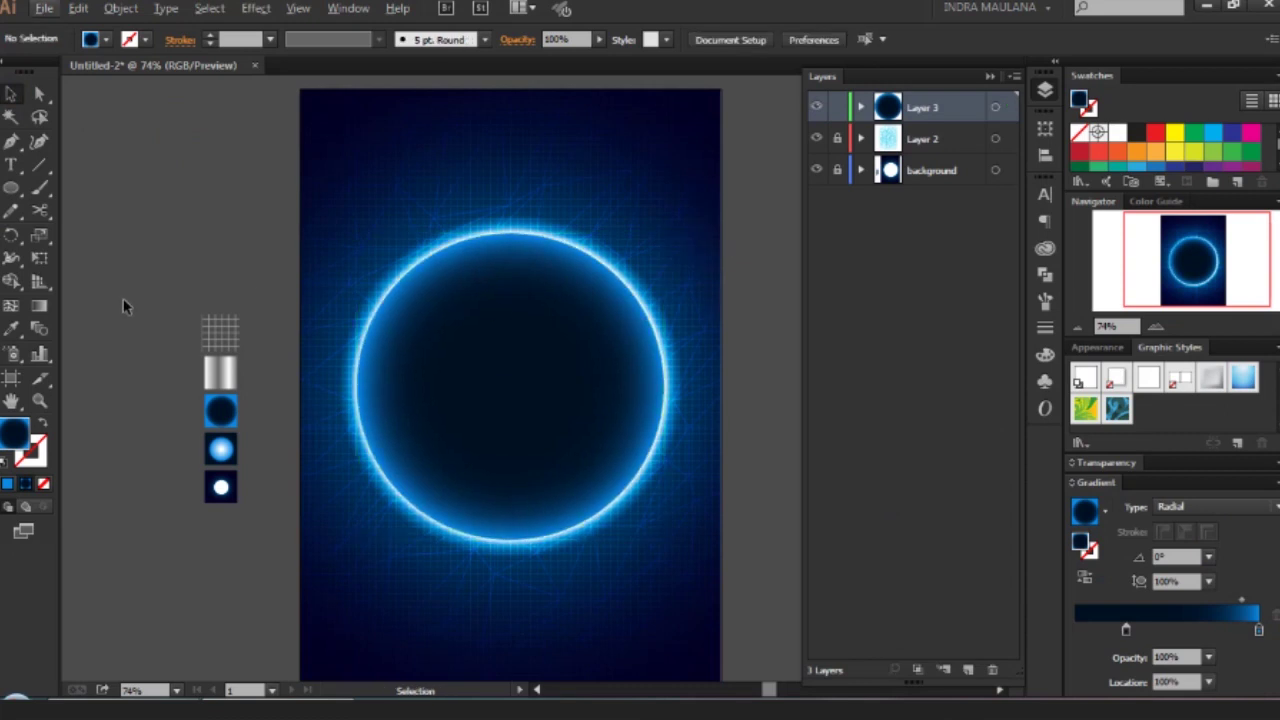
click(590, 270)
scroll(588, 265, up, 2)
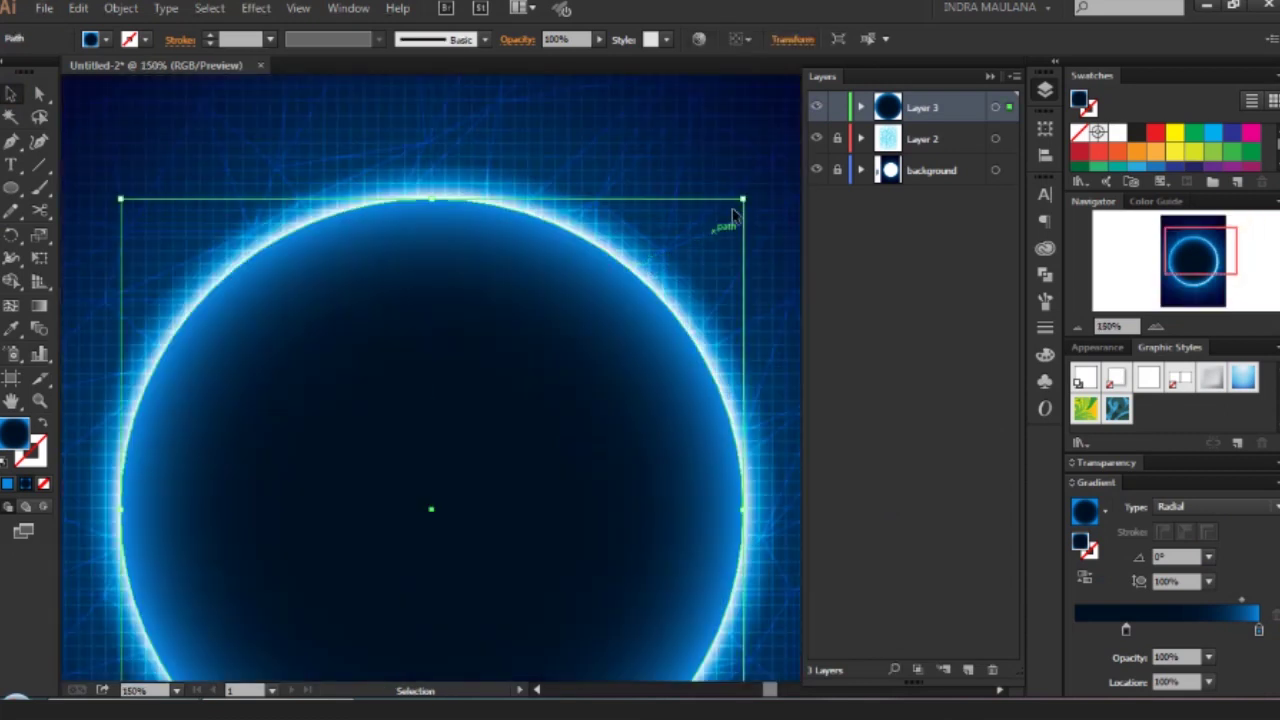
drag(742, 199, 737, 201)
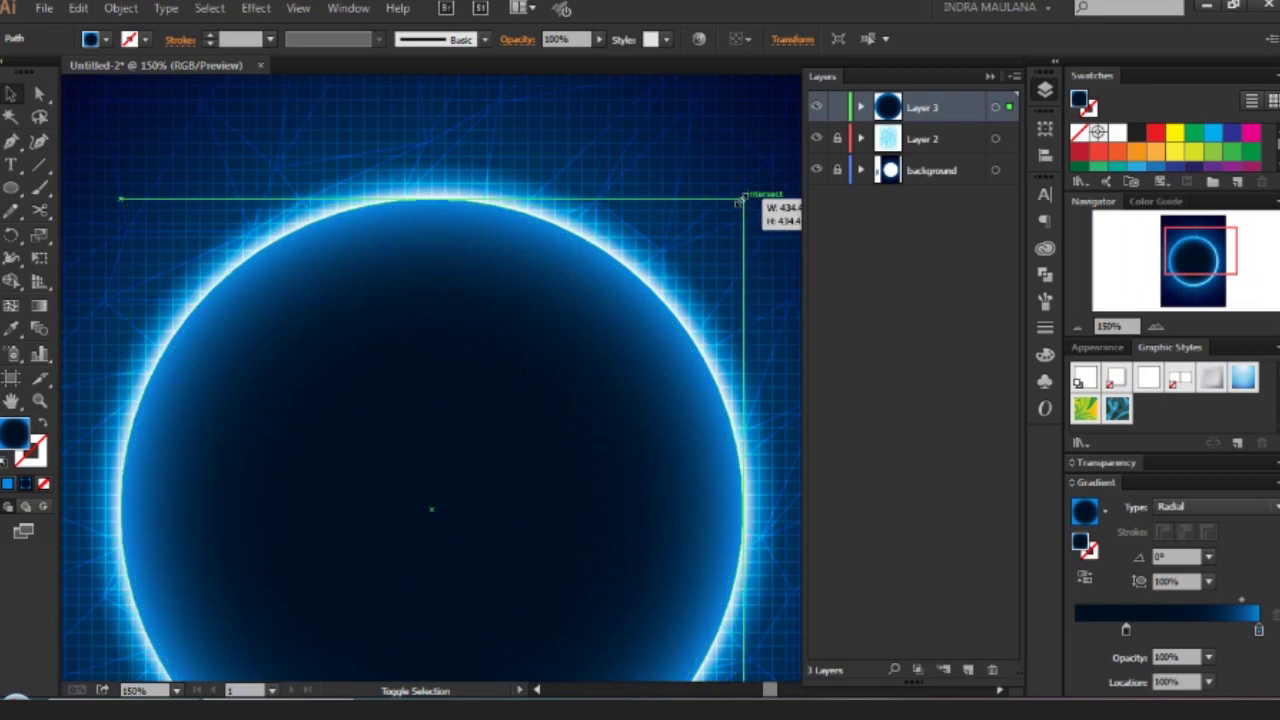
drag(737, 201, 740, 200)
scroll(606, 272, down, 4)
click(728, 257)
scroll(728, 257, up, 1)
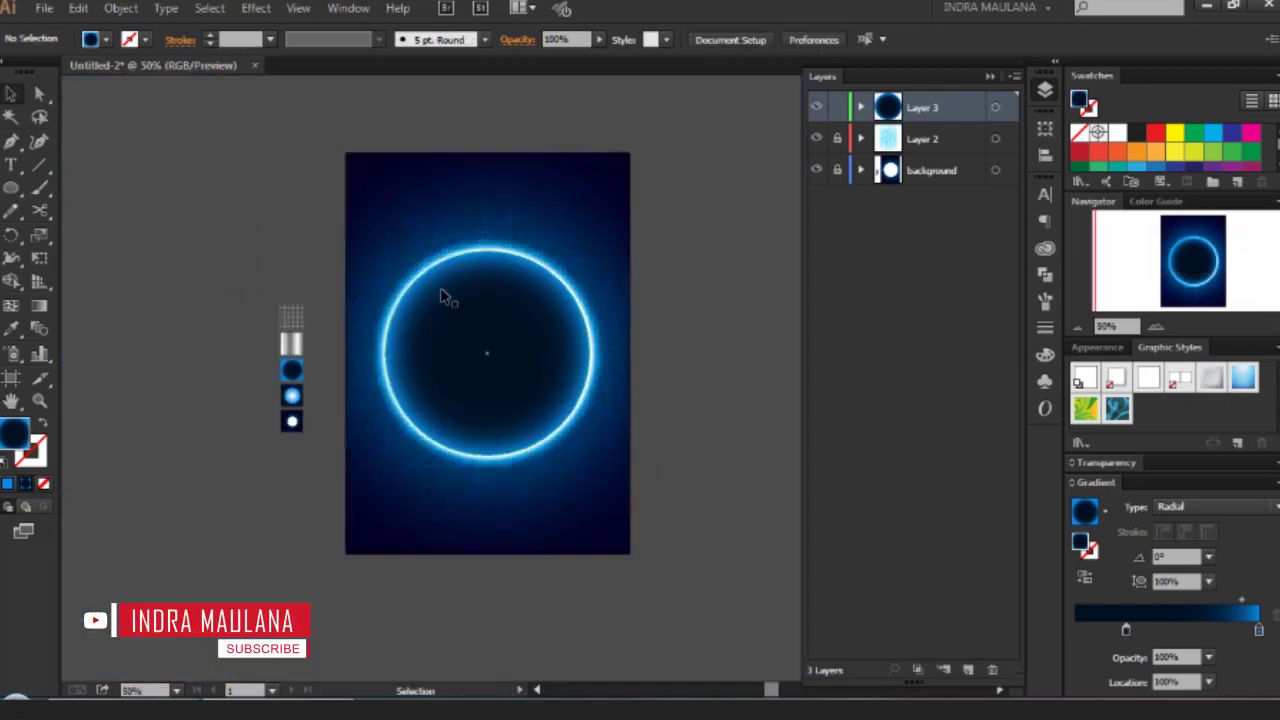
drag(443, 295, 484, 276)
scroll(484, 276, up, 2)
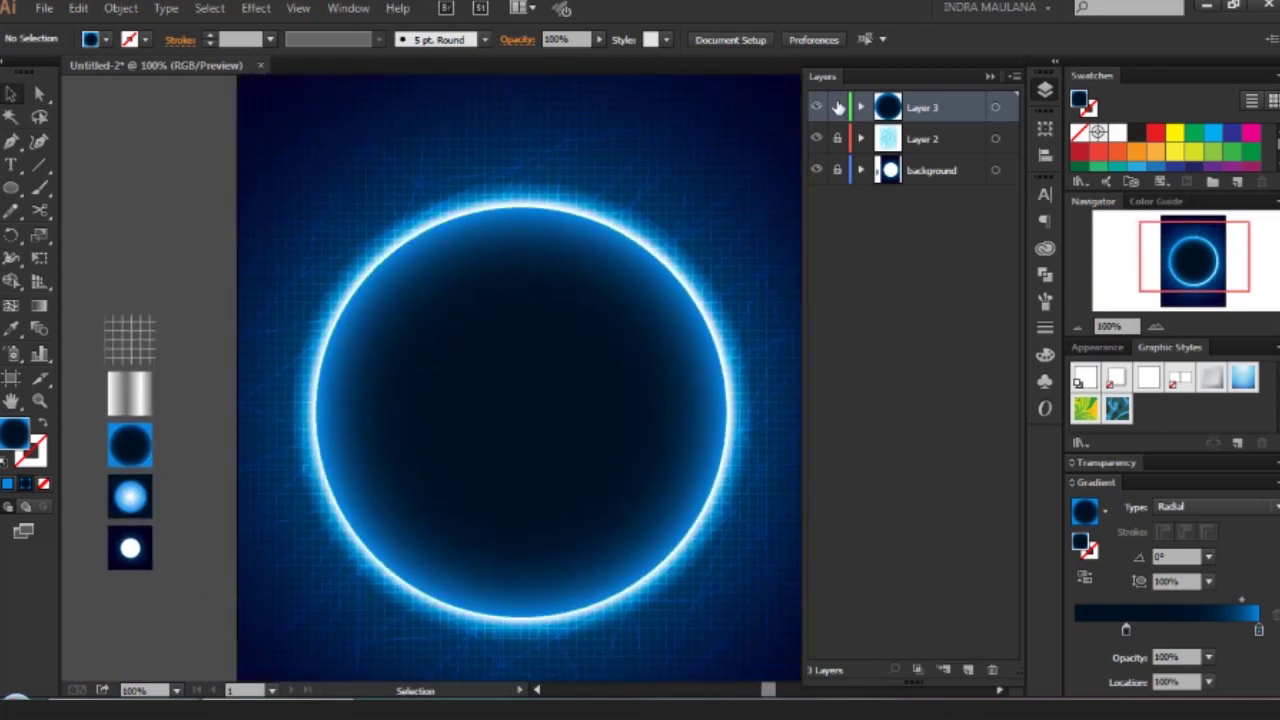
Lock Layer 3 and draw a small circle on the ring's upper-left edge in Layer 2.
click(837, 138)
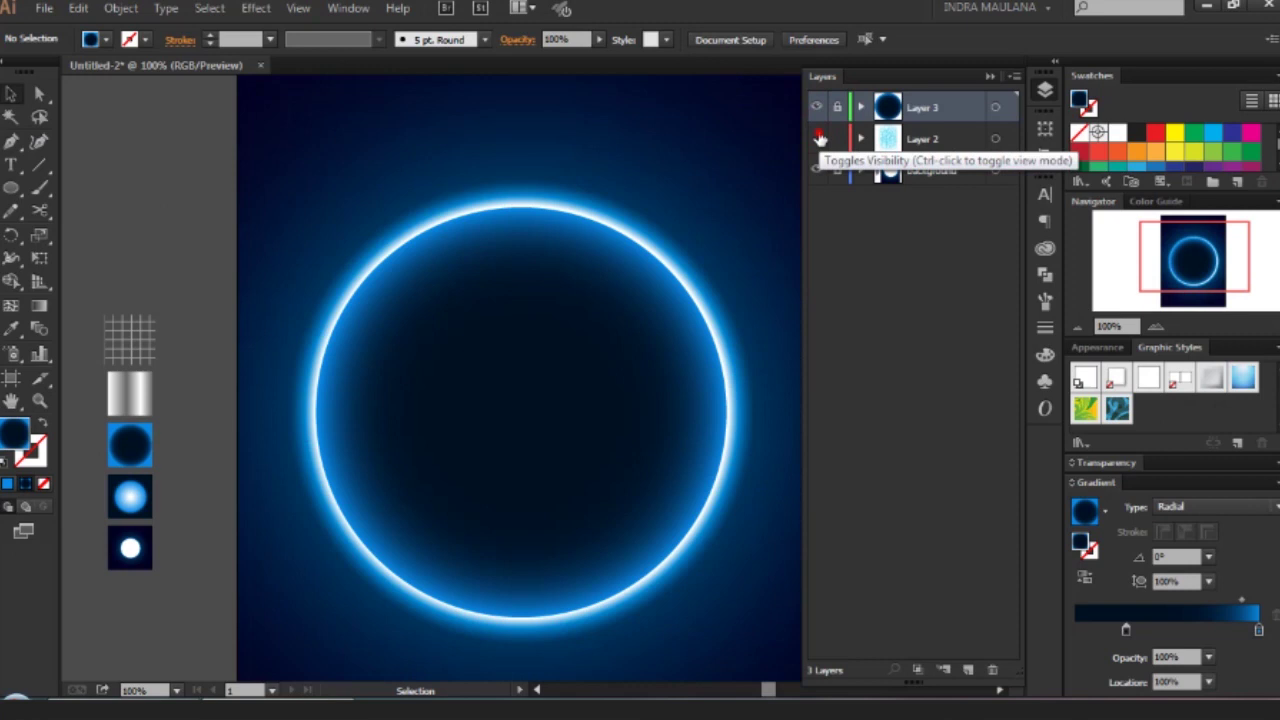
click(935, 141)
click(11, 185)
scroll(346, 271, up, 5)
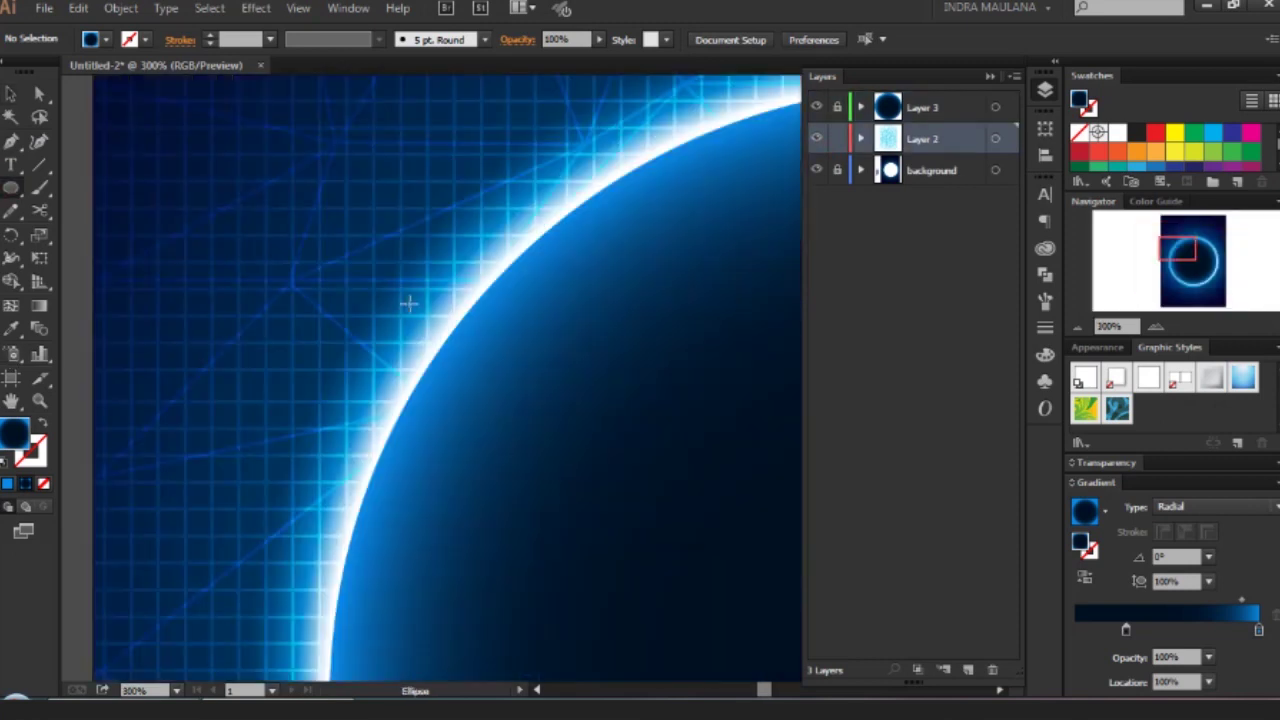
mouse_move(429, 328)
mouse_down()
mouse_move(479, 401)
mouse_move(528, 425)
mouse_up()
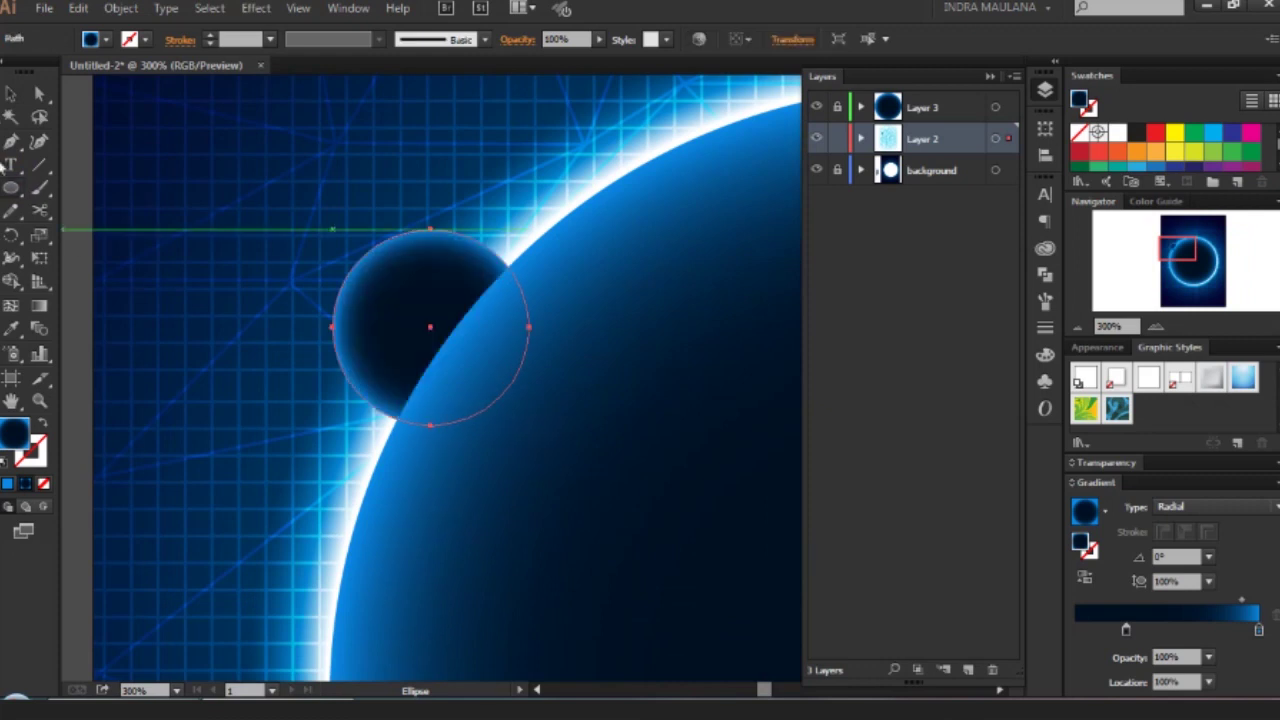
click(10, 93)
drag(390, 313, 400, 321)
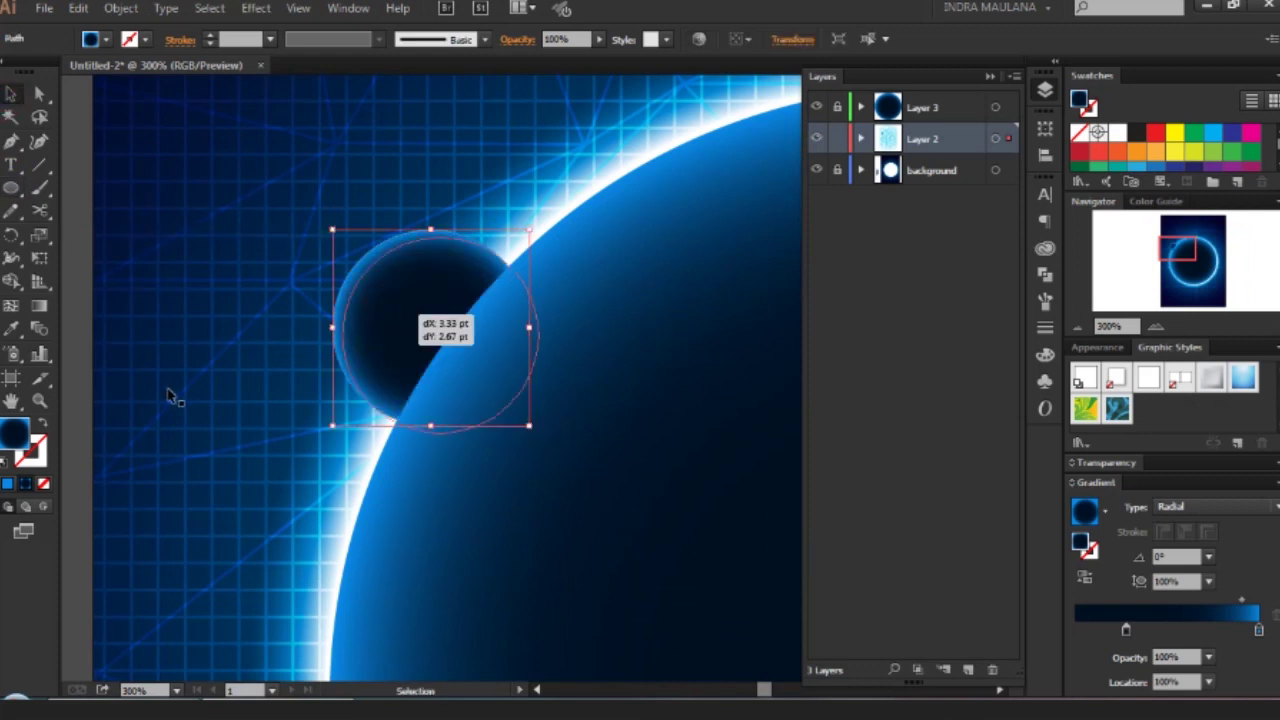
drag(172, 397, 482, 315)
Fill the small circle with the light-blue glow gradient, checking its stops (right stop 001023).
key(ctrl+minus)
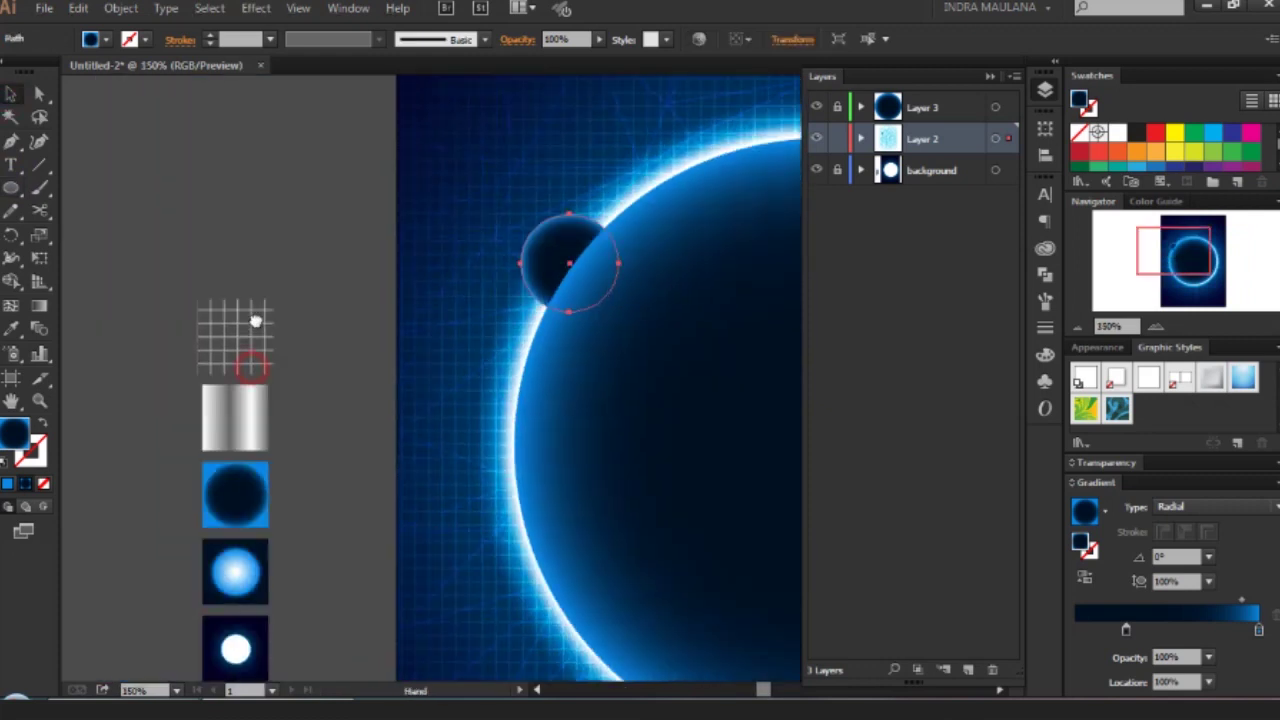
drag(254, 324, 258, 276)
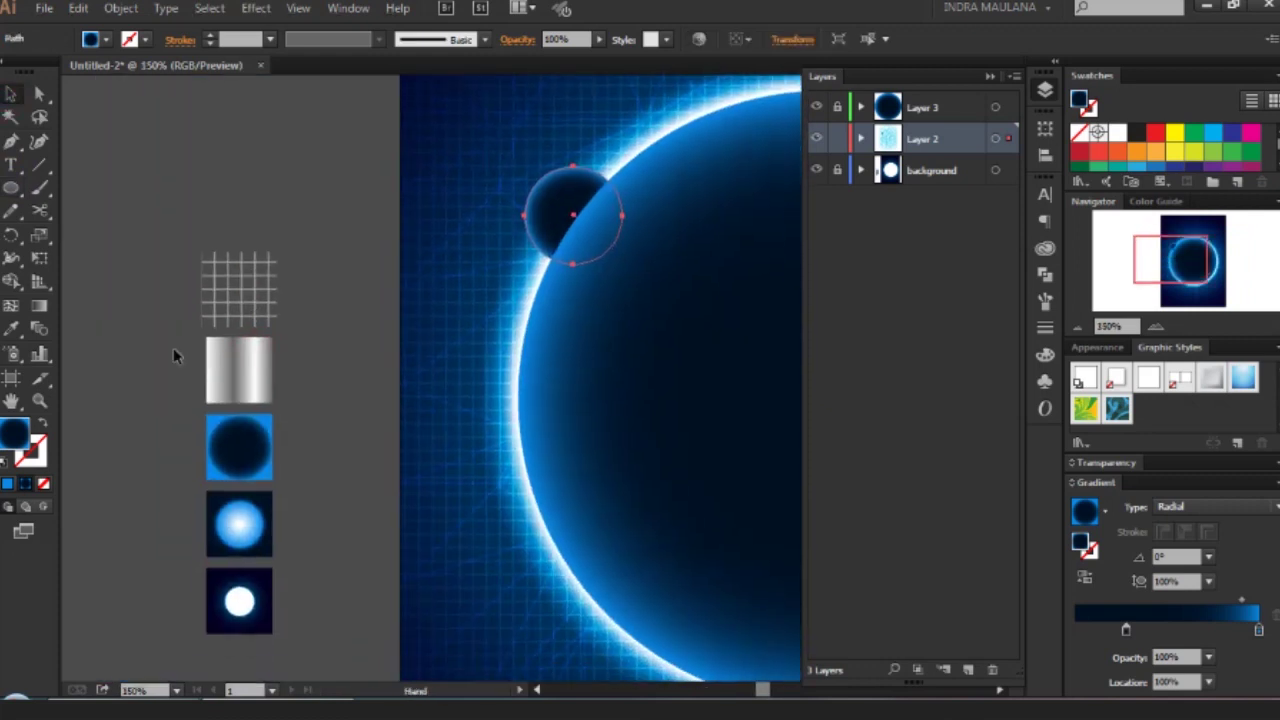
click(228, 500)
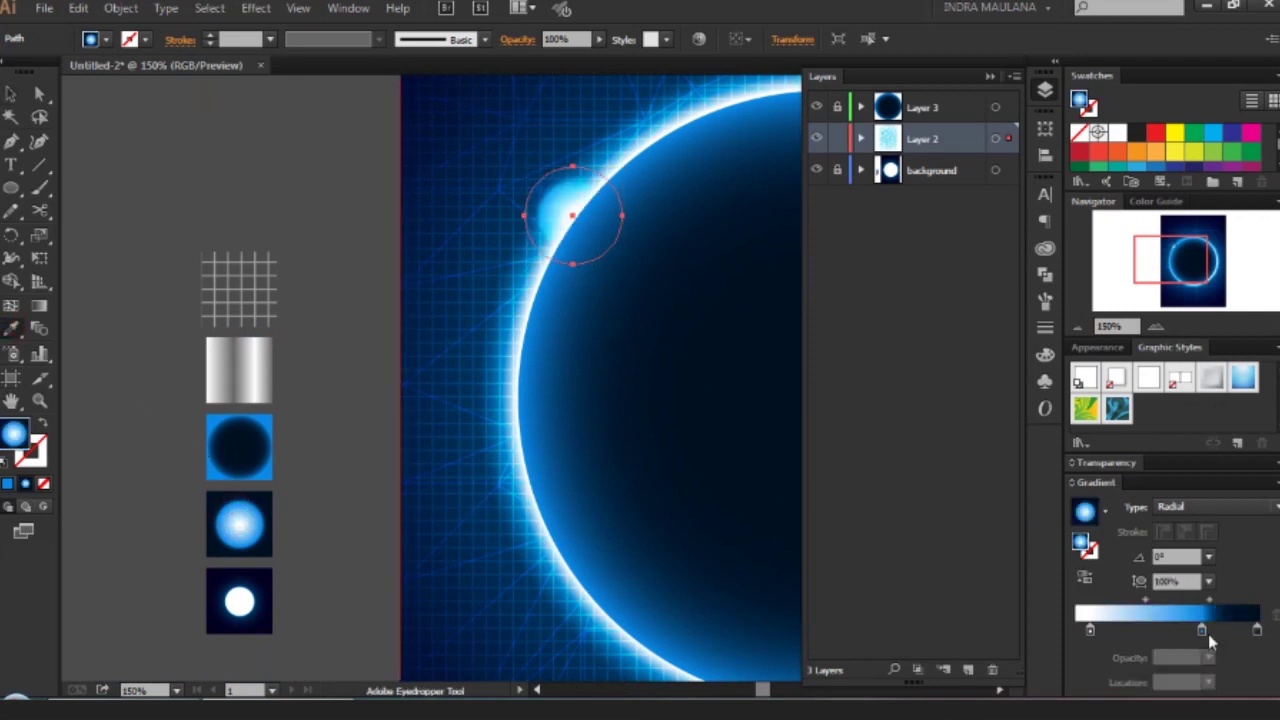
double_click(1090, 630)
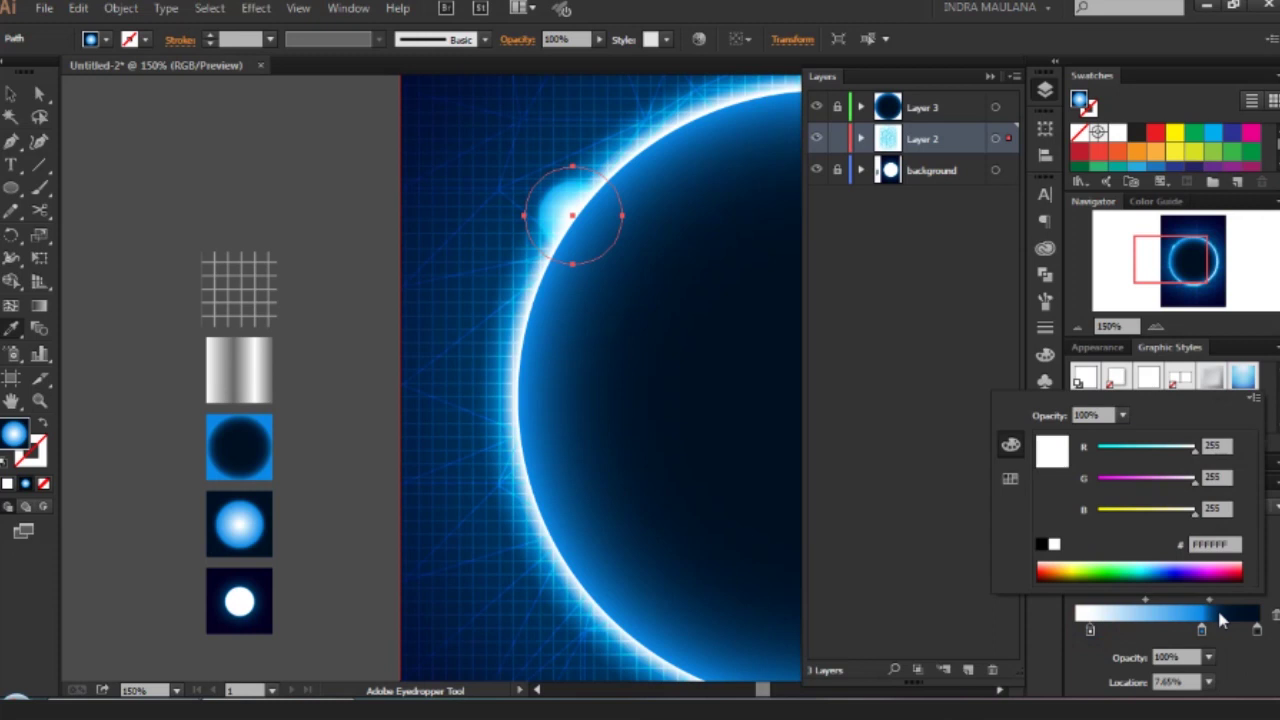
click(1202, 630)
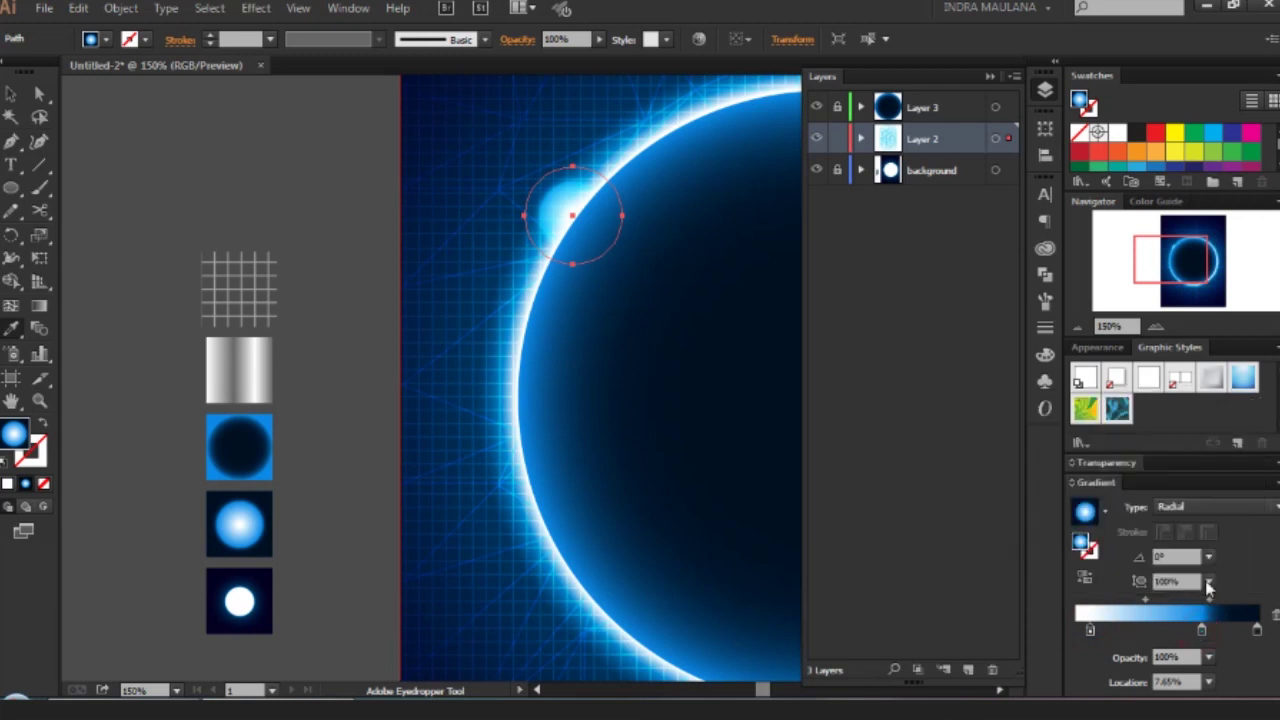
double_click(1202, 630)
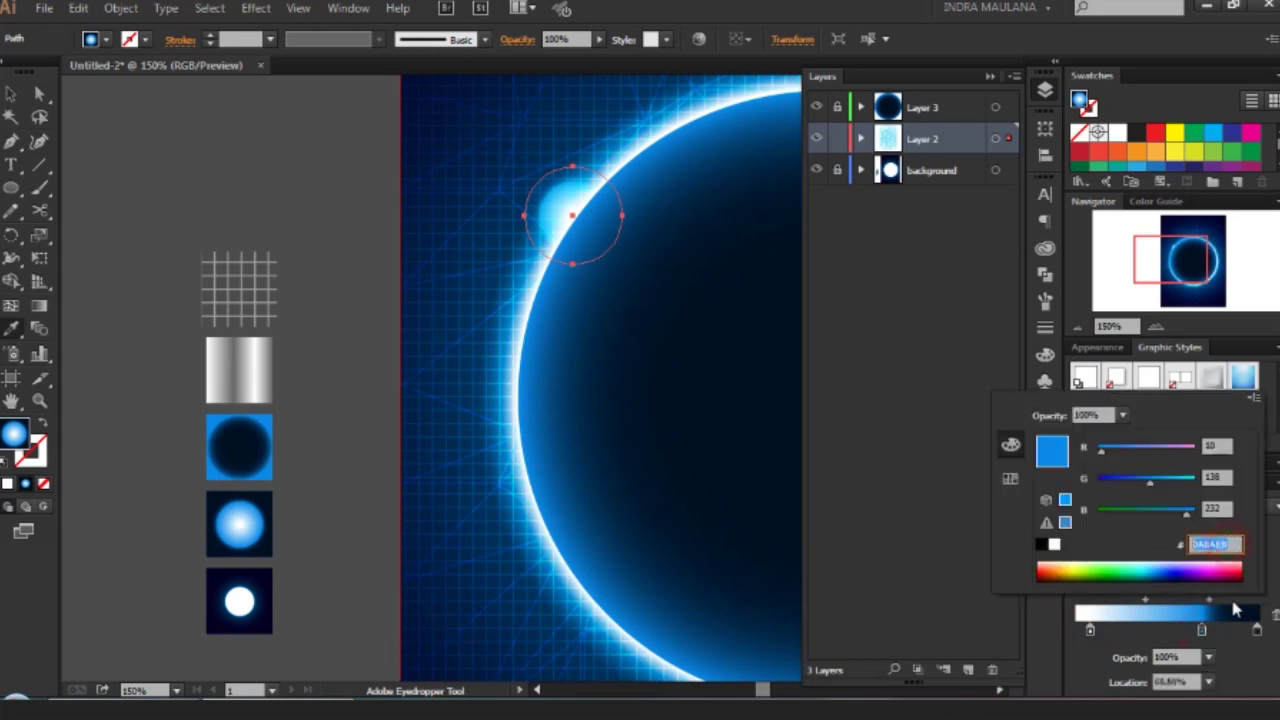
click(1257, 630)
double_click(1257, 630)
click(1236, 543)
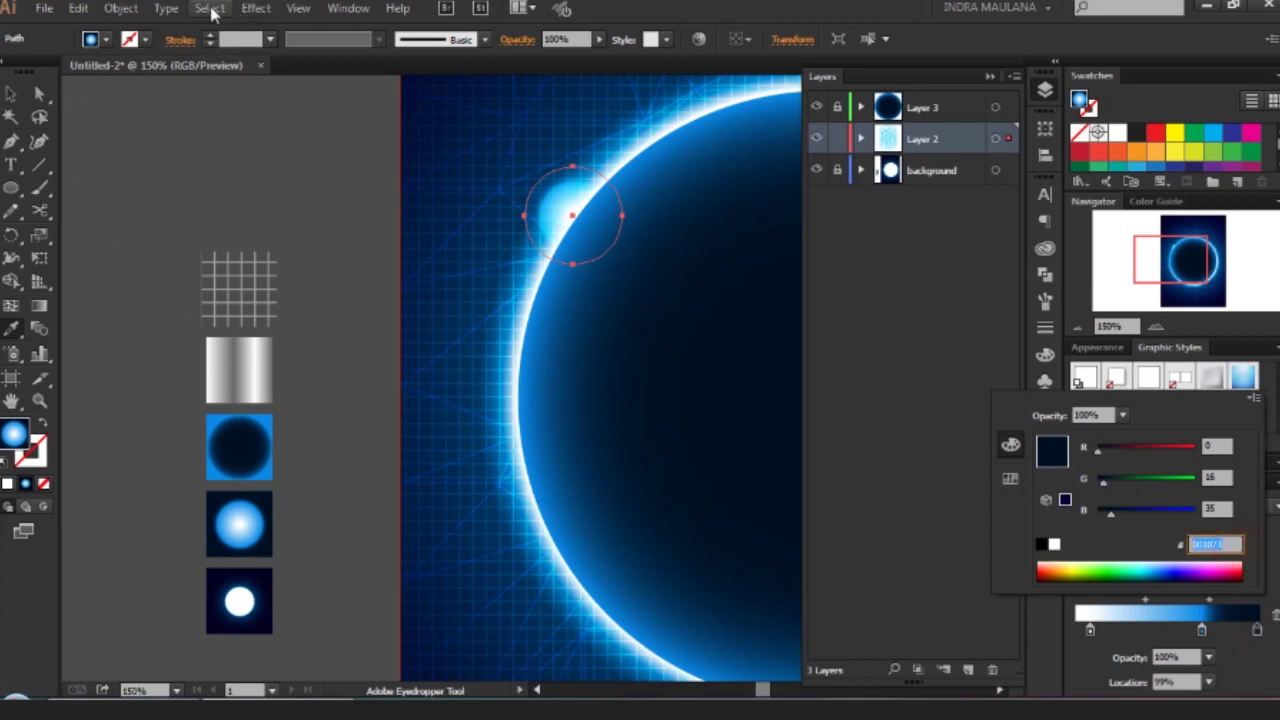
Set the glow circle's blend mode to Color Dodge.
click(512, 45)
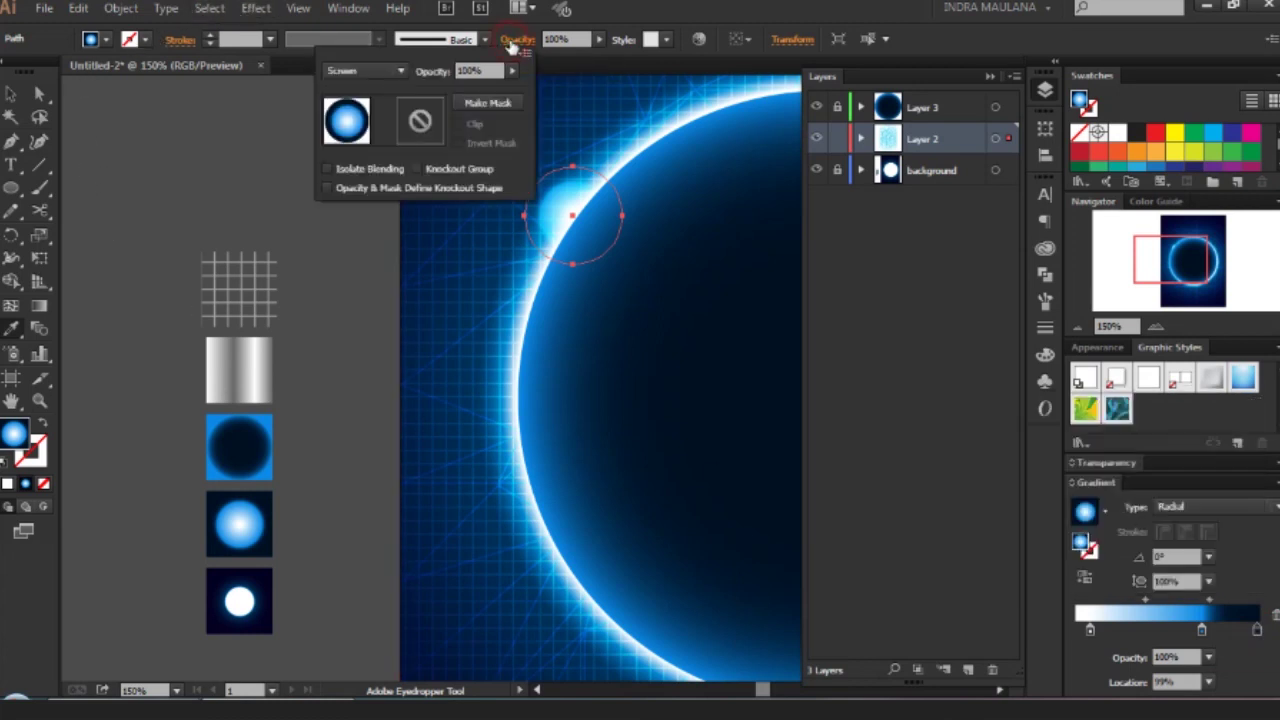
click(366, 69)
click(355, 226)
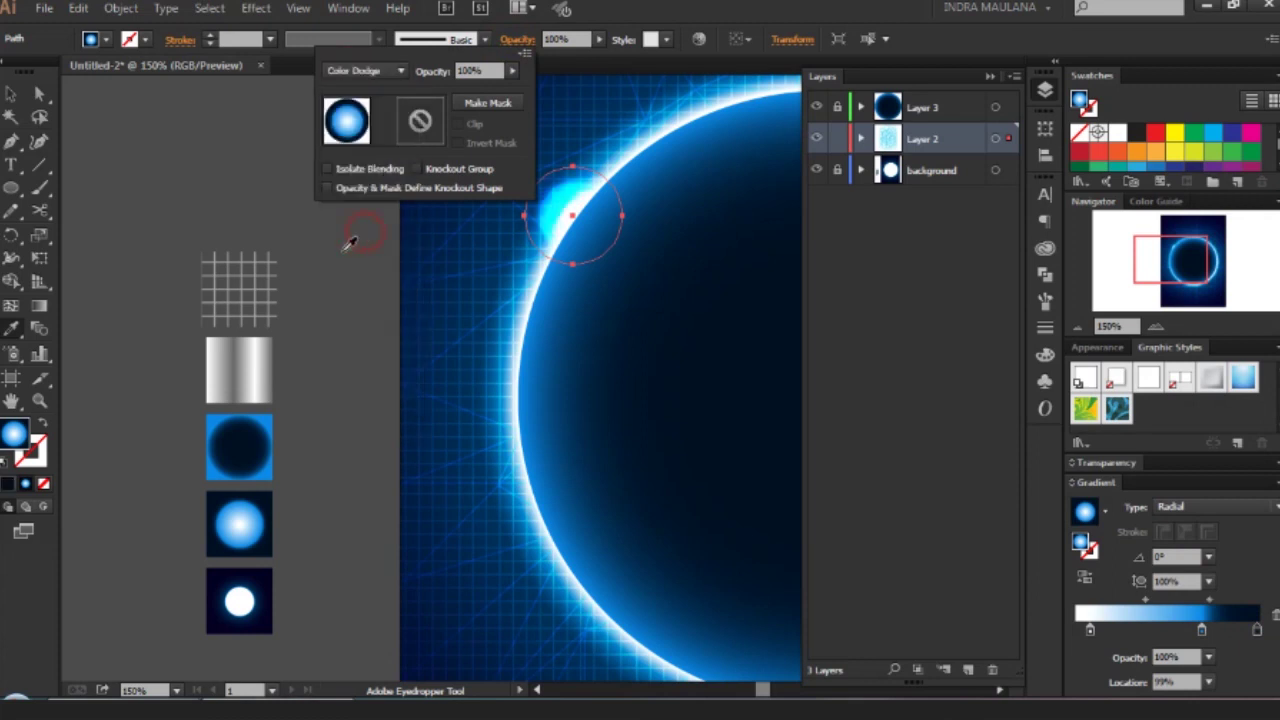
click(128, 200)
Place a copy of the glow lower on the ring's left edge.
drag(266, 211, 69, 218)
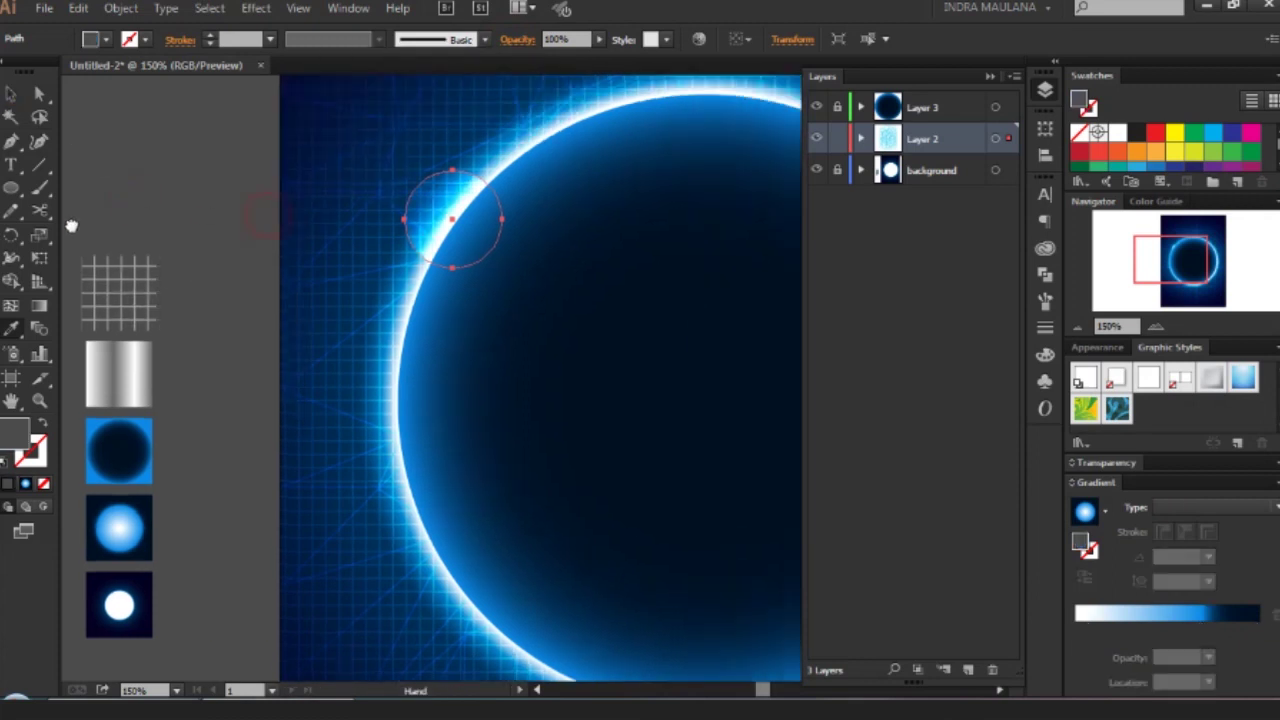
click(993, 62)
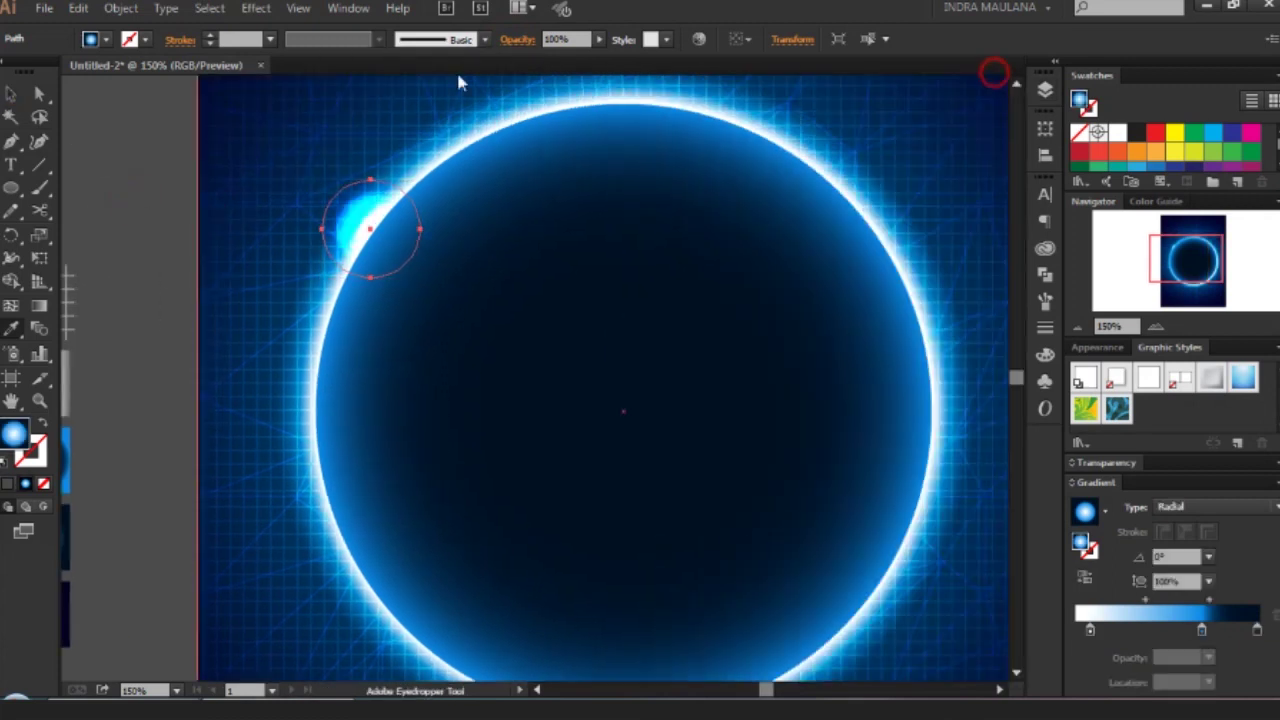
click(10, 93)
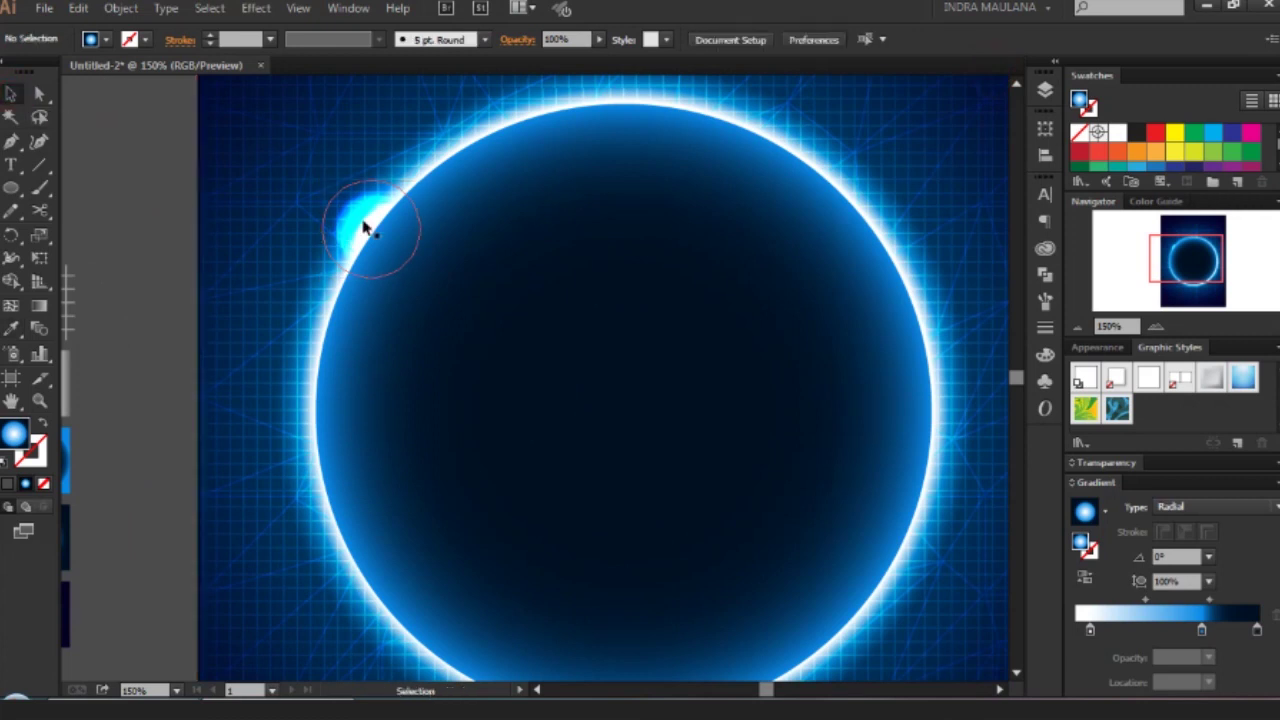
drag(366, 218, 317, 416)
Copy the glow to the ring's bottom-right, right and upper-right edges.
drag(291, 413, 887, 580)
drag(900, 590, 909, 262)
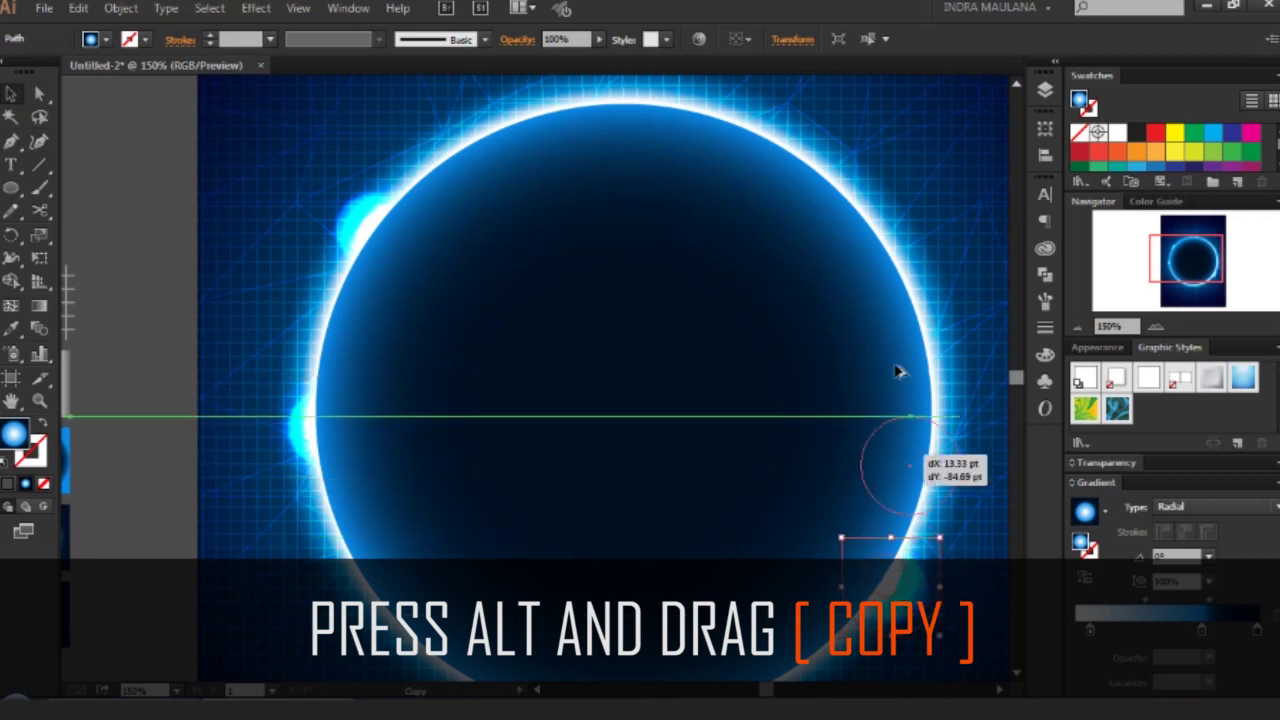
mouse_move(909, 262)
mouse_down()
mouse_move(657, 294)
mouse_move(637, 283)
mouse_up()
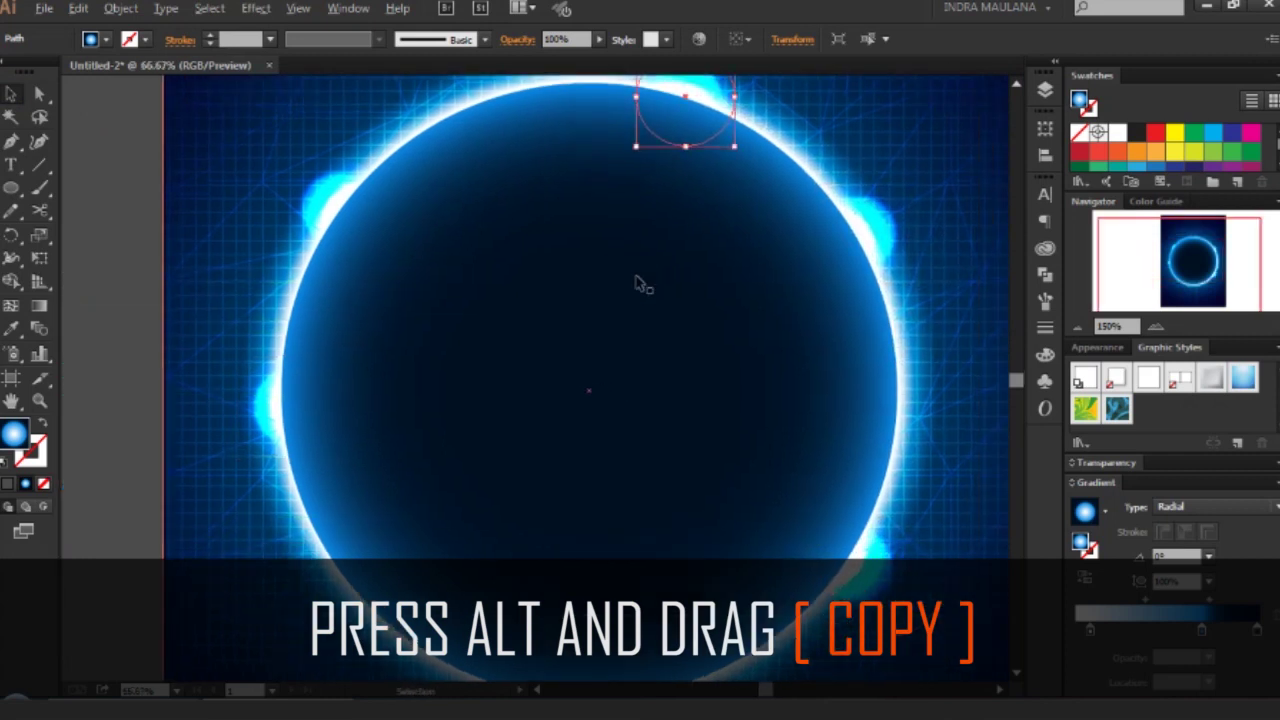
key(ctrl+minus)
key(ctrl+minus)
Add a shrunken glow copy at lower left, plus copies at the upper-left and top edges.
mouse_move(669, 185)
mouse_down()
mouse_move(553, 452)
mouse_move(571, 450)
mouse_up()
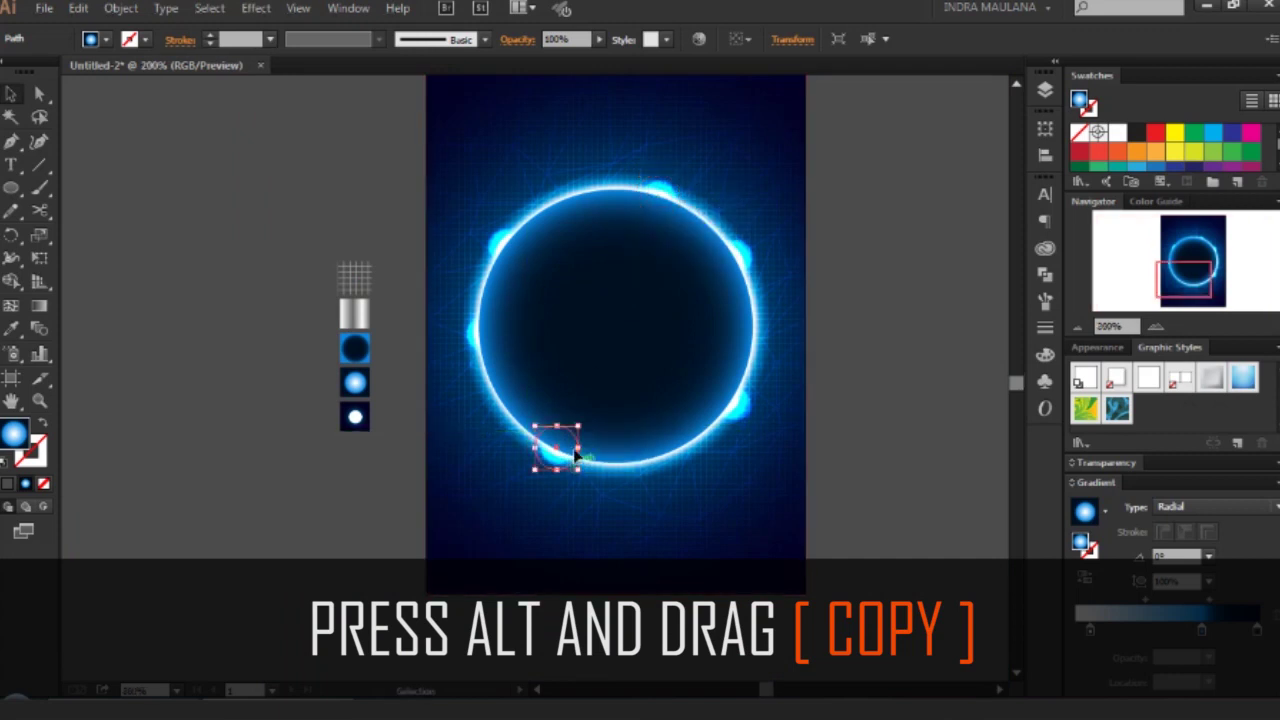
key(ctrl+plus)
key(ctrl+plus)
key(ctrl+plus)
drag(592, 354, 571, 376)
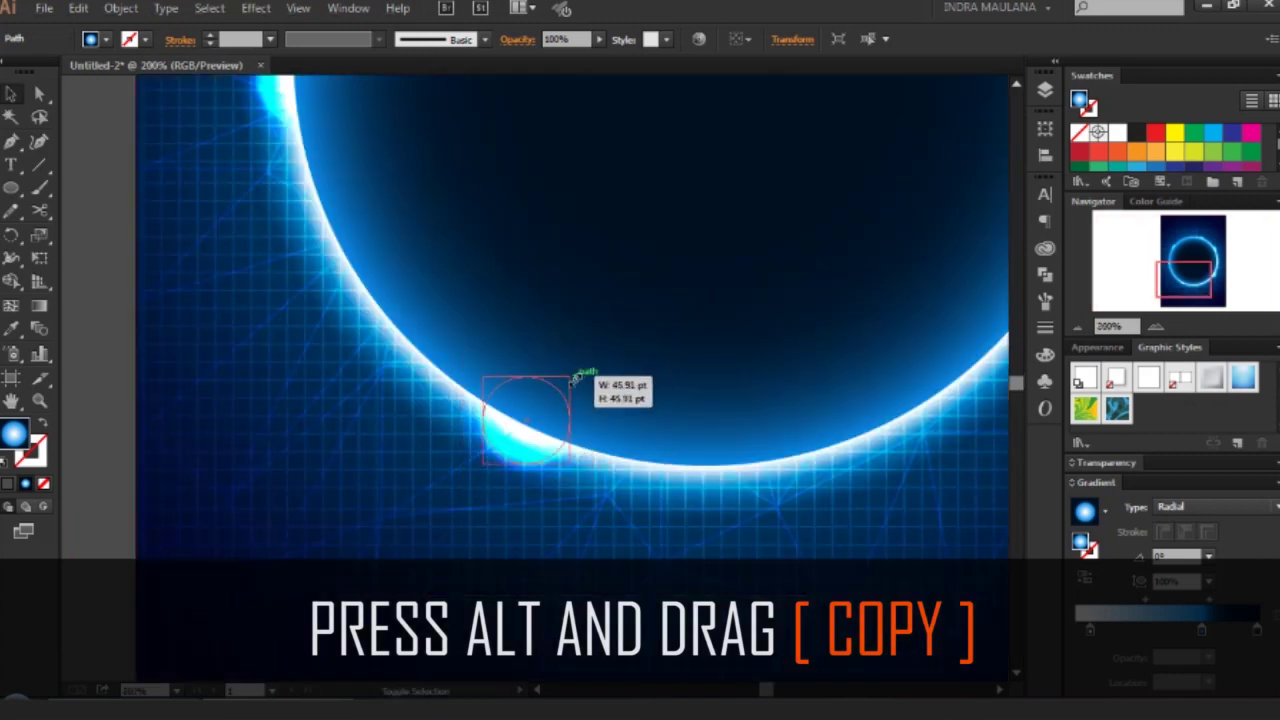
mouse_move(533, 443)
mouse_down()
mouse_move(398, 338)
mouse_move(968, 372)
mouse_up()
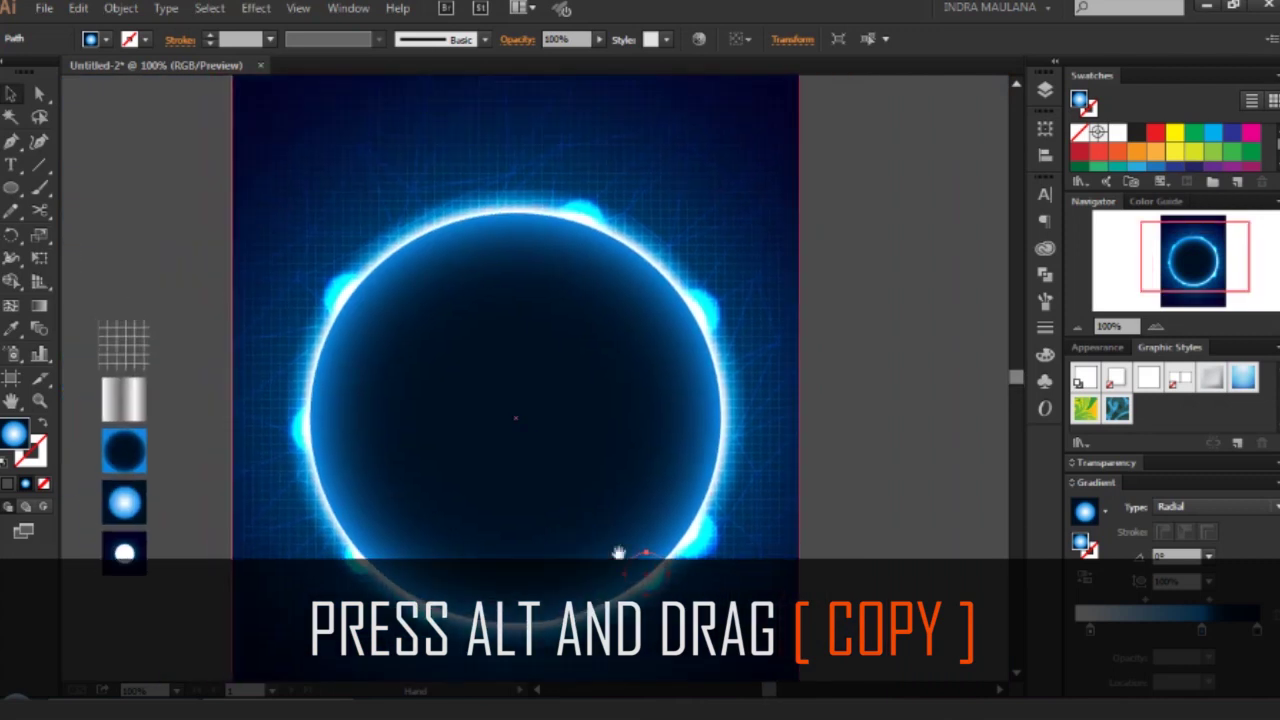
mouse_move(655, 585)
mouse_down()
mouse_move(486, 218)
mouse_move(722, 446)
mouse_up()
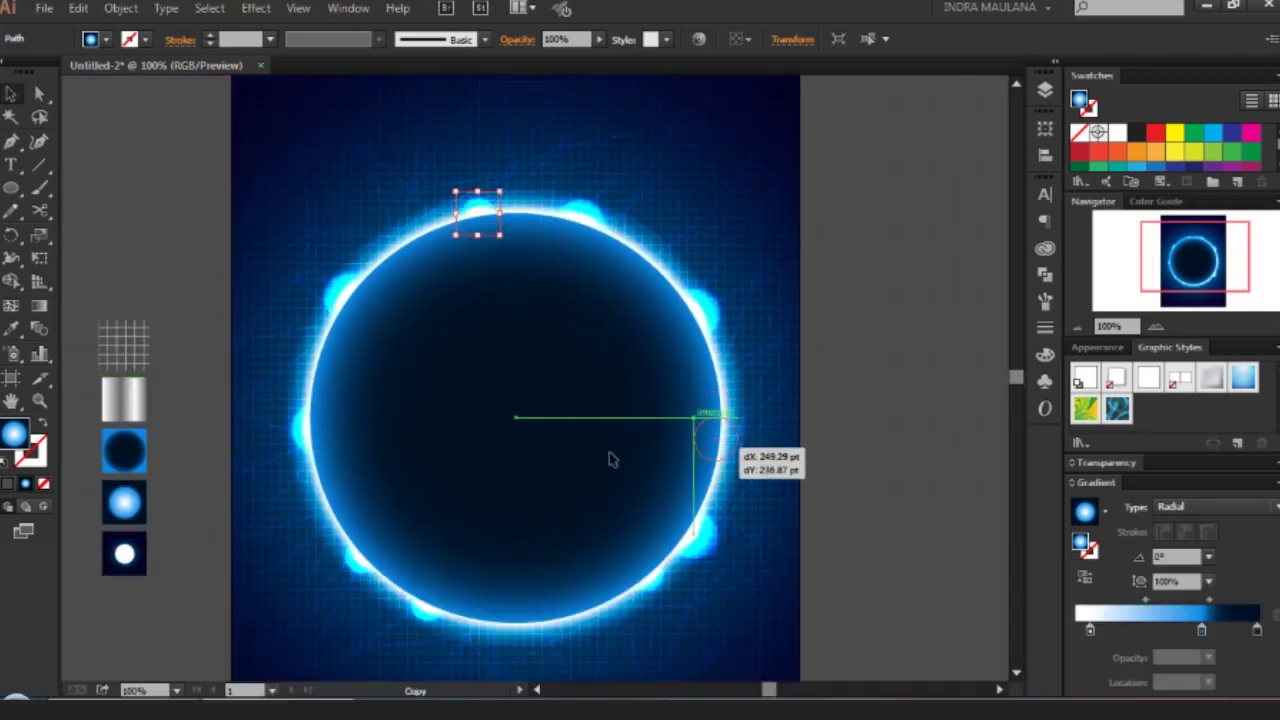
click(157, 243)
drag(137, 200, 166, 180)
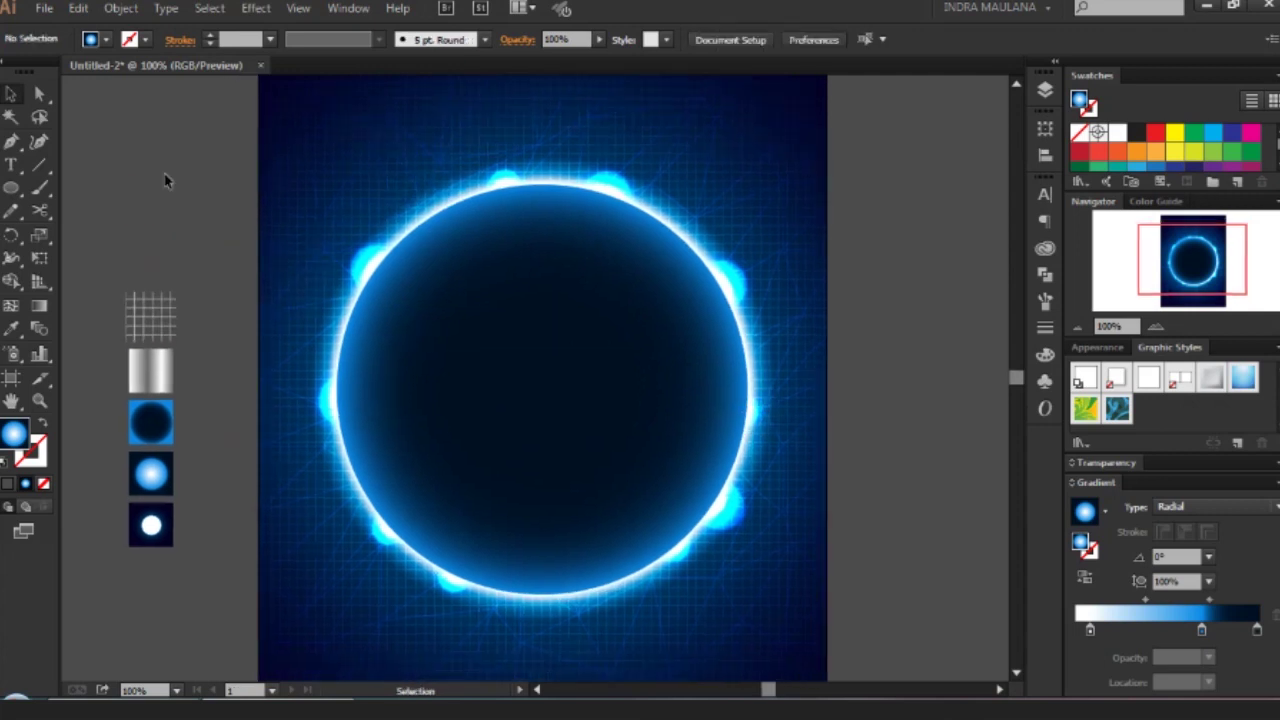
Copy the top glow and stretch it into a tall, thin vertical streak.
click(593, 181)
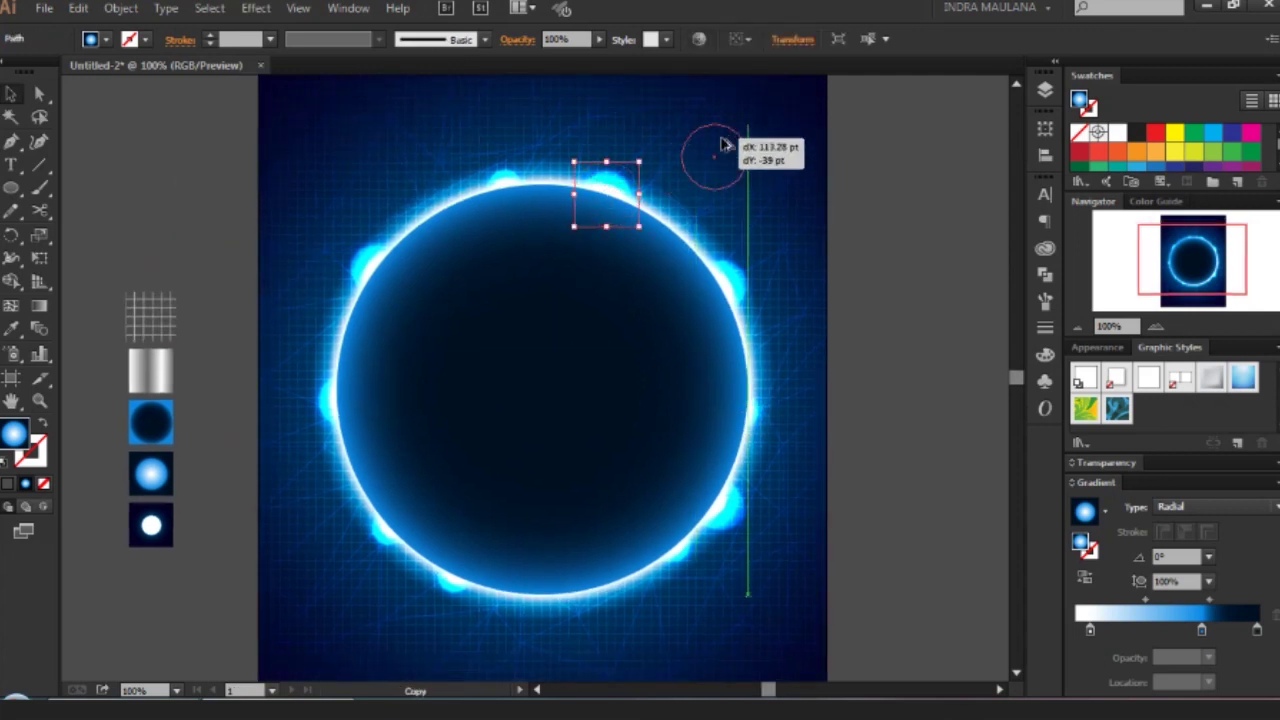
drag(613, 181, 727, 140)
drag(572, 197, 474, 342)
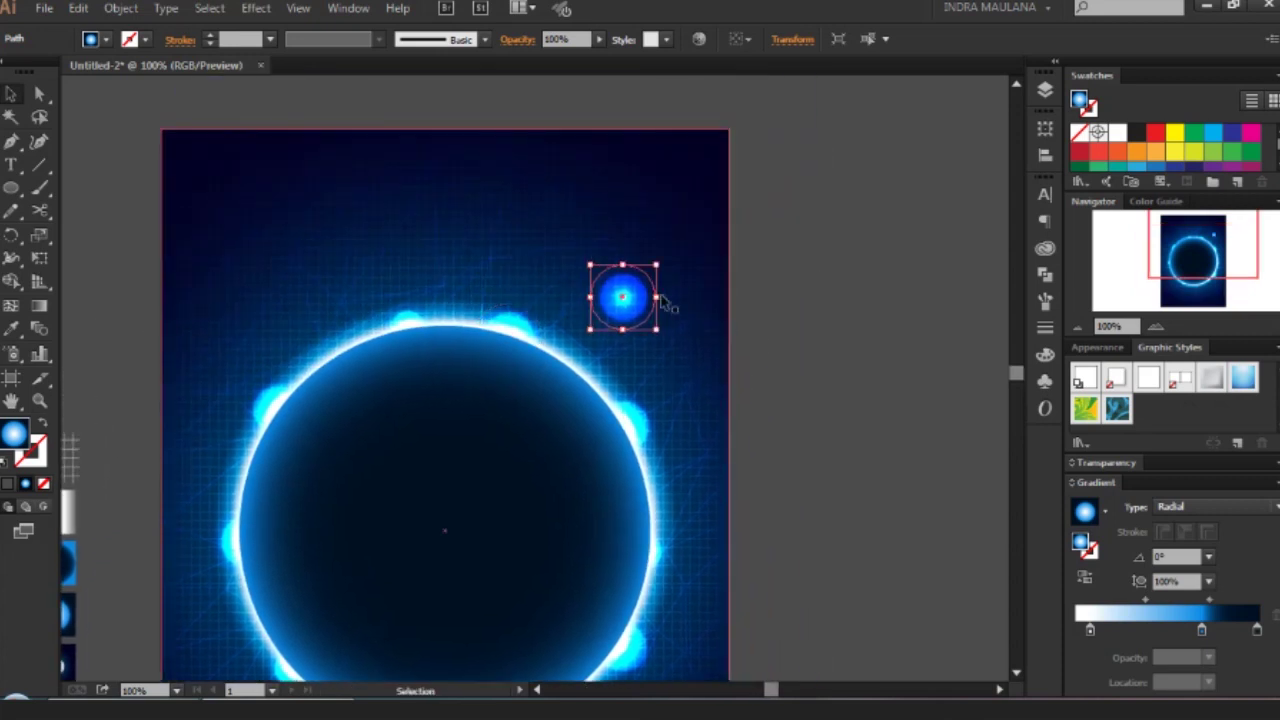
drag(656, 297, 634, 301)
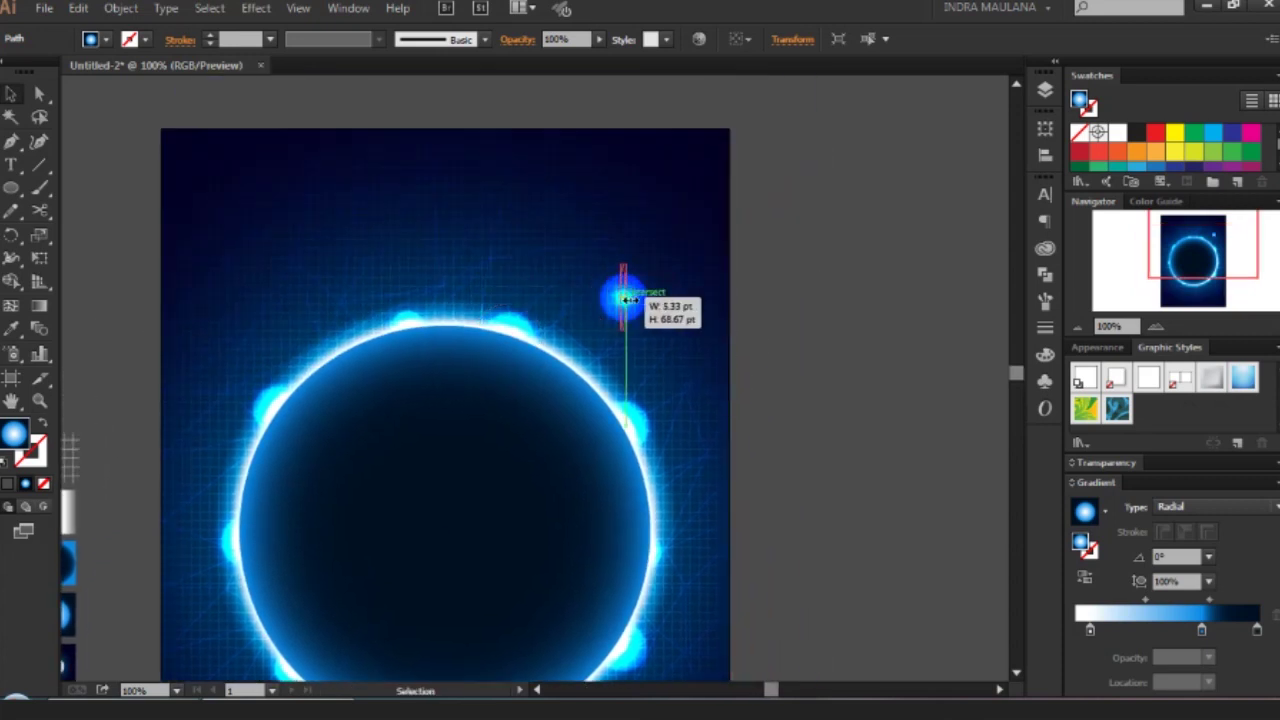
drag(622, 266, 623, 106)
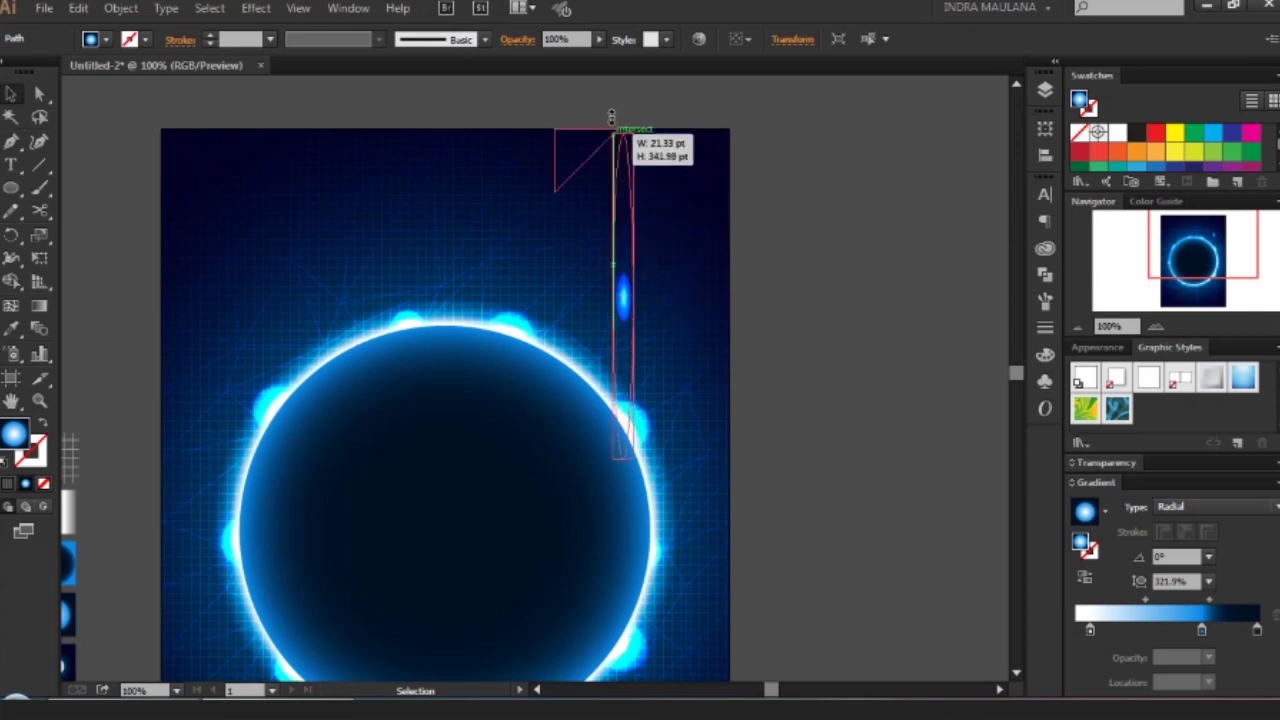
scroll(651, 381, down, 1)
drag(636, 359, 557, 464)
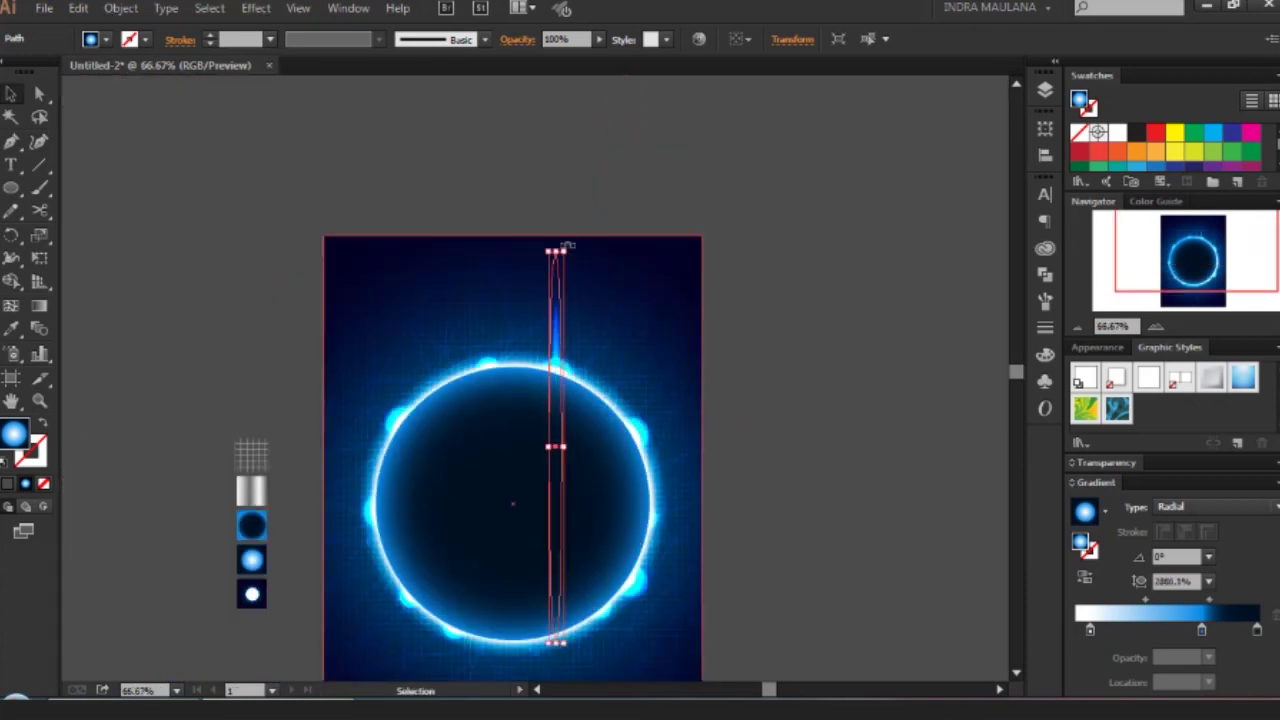
Rotate the streak to about -41° and lengthen it diagonally across the ring past both edges.
mouse_move(567, 244)
mouse_down()
mouse_move(666, 294)
mouse_move(679, 323)
mouse_up()
mouse_move(623, 373)
mouse_down()
mouse_move(578, 432)
mouse_move(600, 466)
mouse_up()
scroll(651, 343, down, 1)
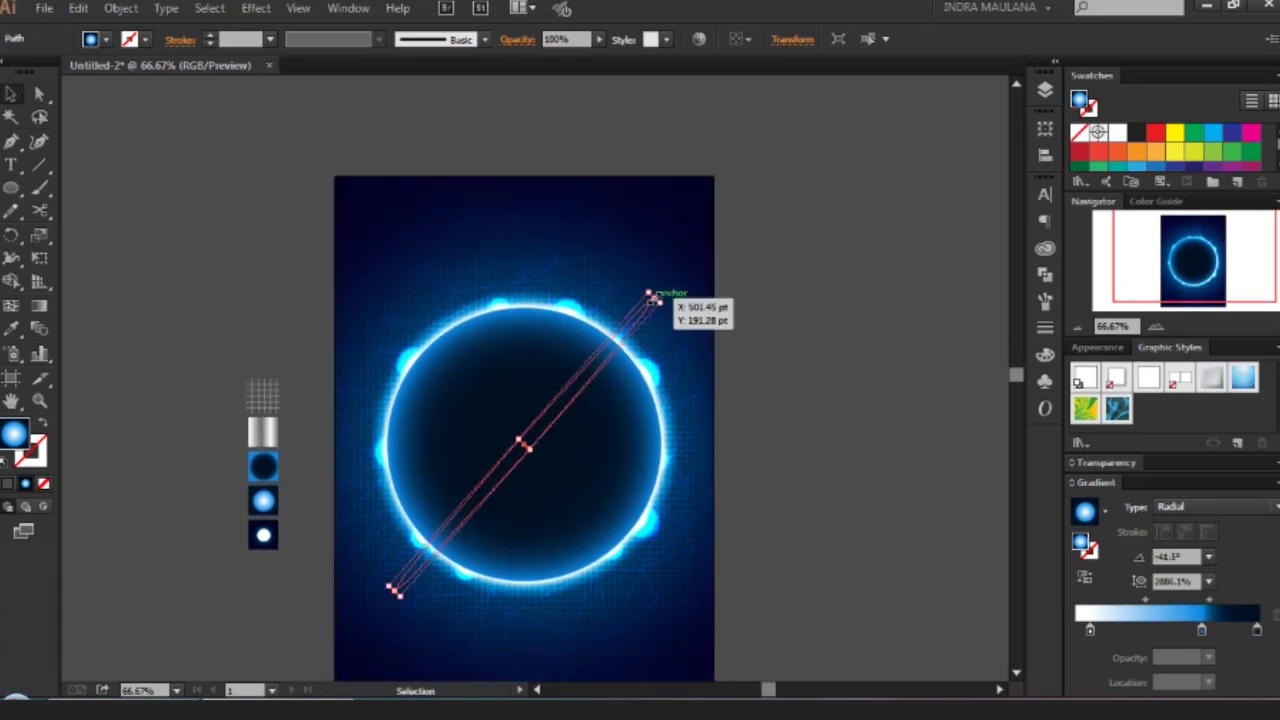
drag(652, 297, 690, 258)
scroll(590, 398, down, 2)
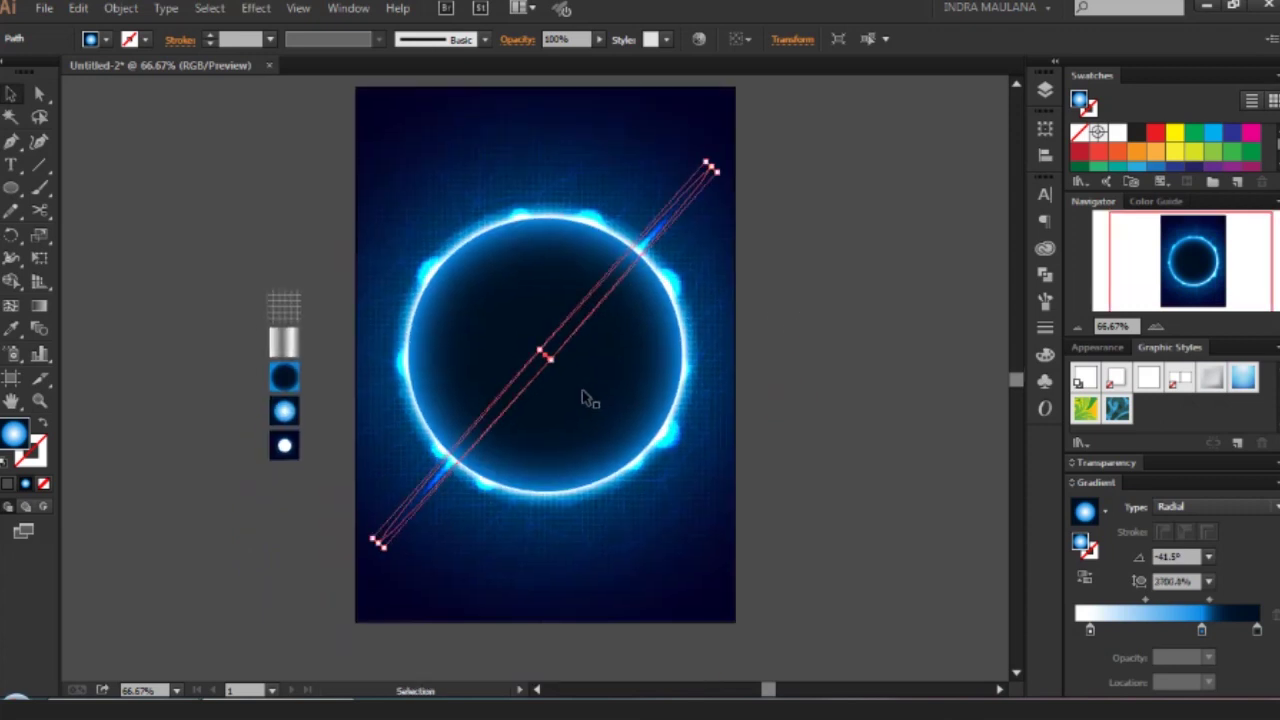
drag(373, 540, 346, 580)
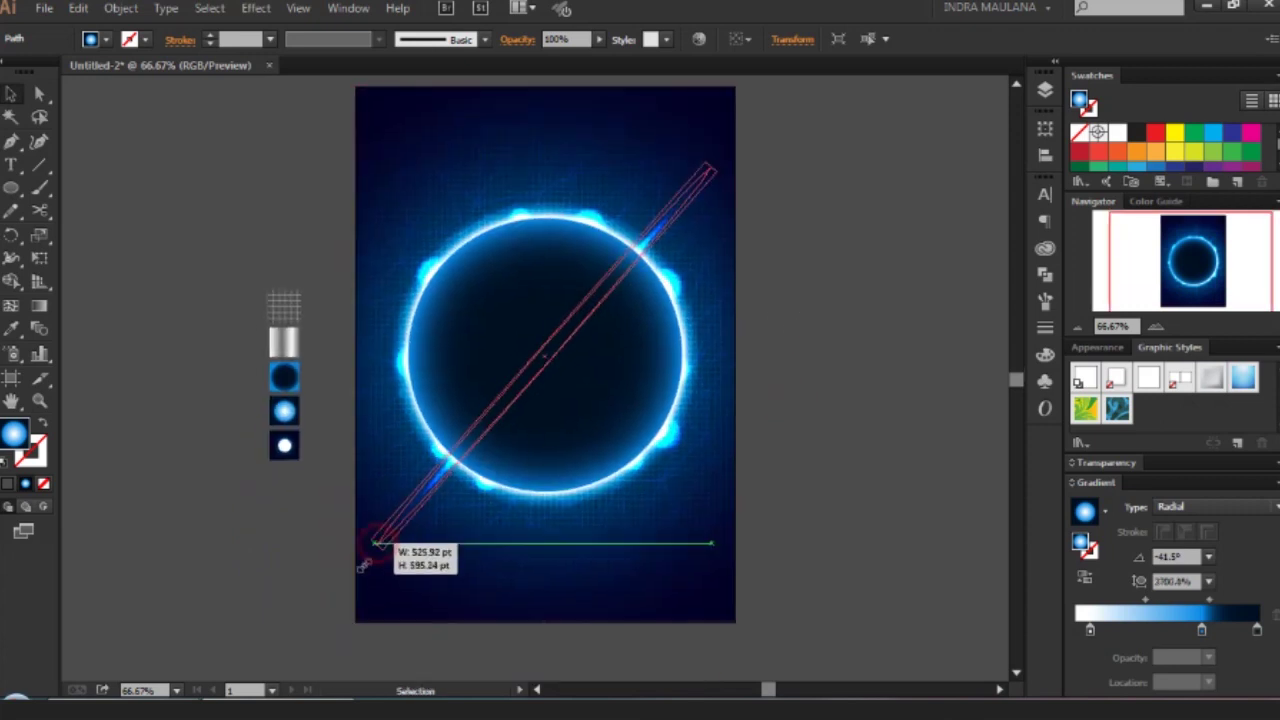
click(240, 600)
scroll(414, 543, up, 1)
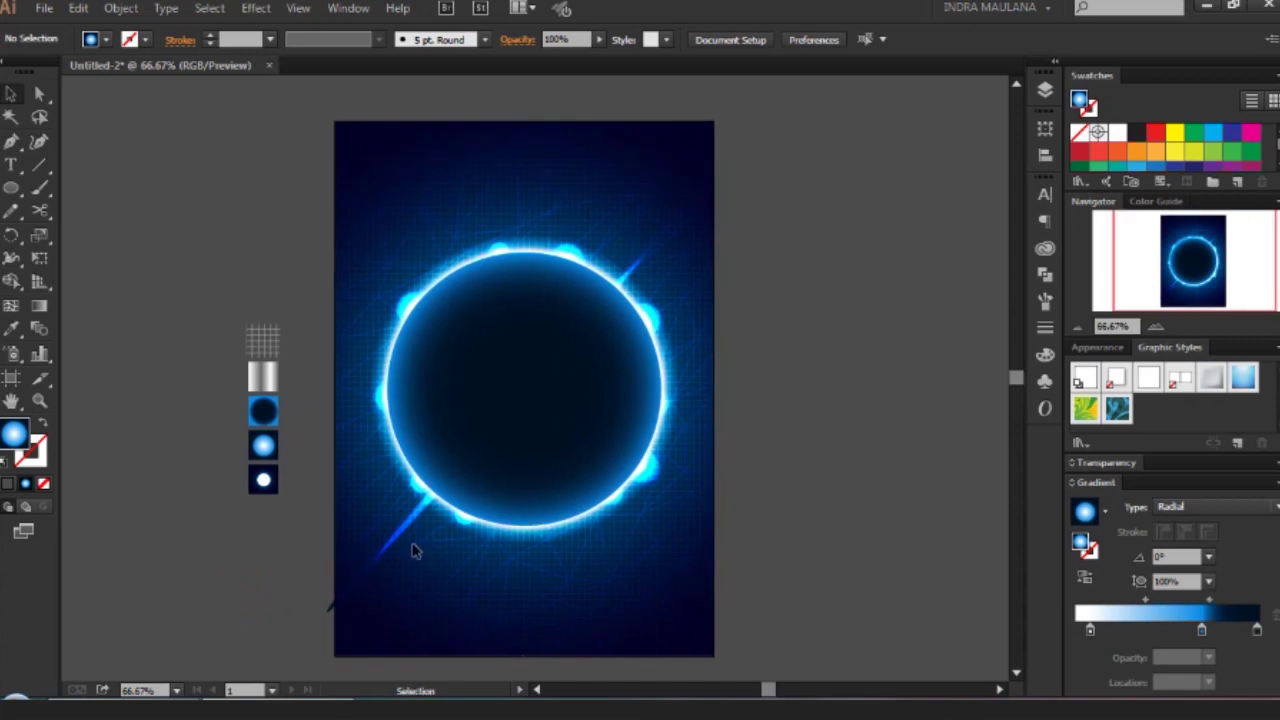
Add a parallel copy of the diagonal streak beside the original.
drag(650, 262, 553, 364)
mouse_move(524, 405)
mouse_down()
mouse_move(548, 460)
mouse_move(565, 457)
mouse_move(562, 440)
mouse_move(533, 455)
mouse_move(512, 440)
mouse_up()
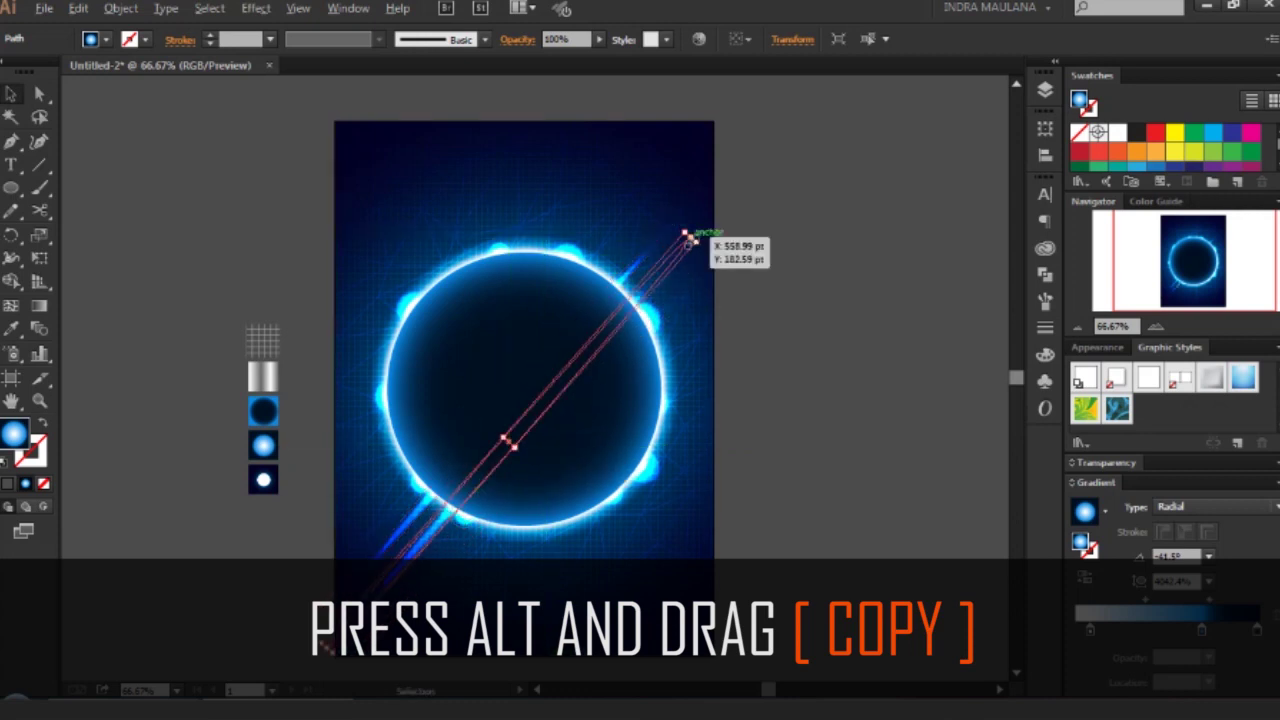
click(438, 528)
click(438, 528)
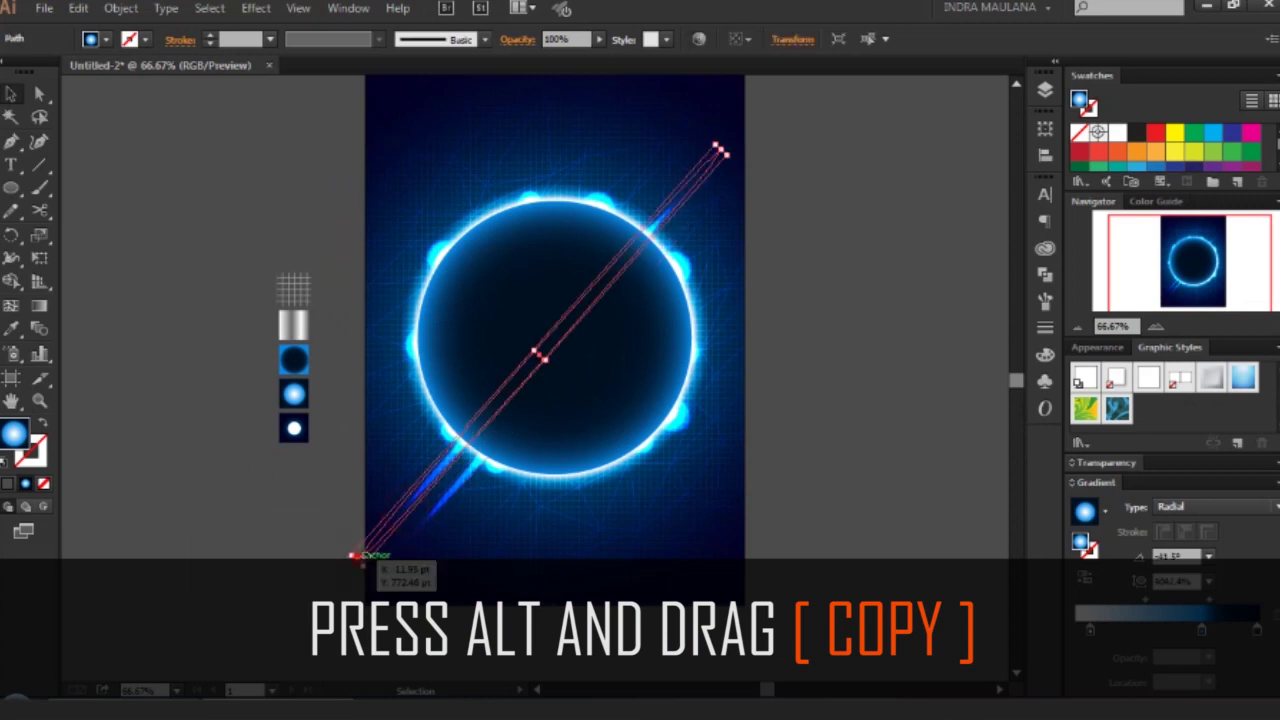
click(462, 488)
Copy the streaks into parallel rays beyond the ring's upper right.
mouse_move(462, 488)
mouse_down()
mouse_move(530, 430)
mouse_move(482, 349)
mouse_up()
drag(492, 345, 502, 346)
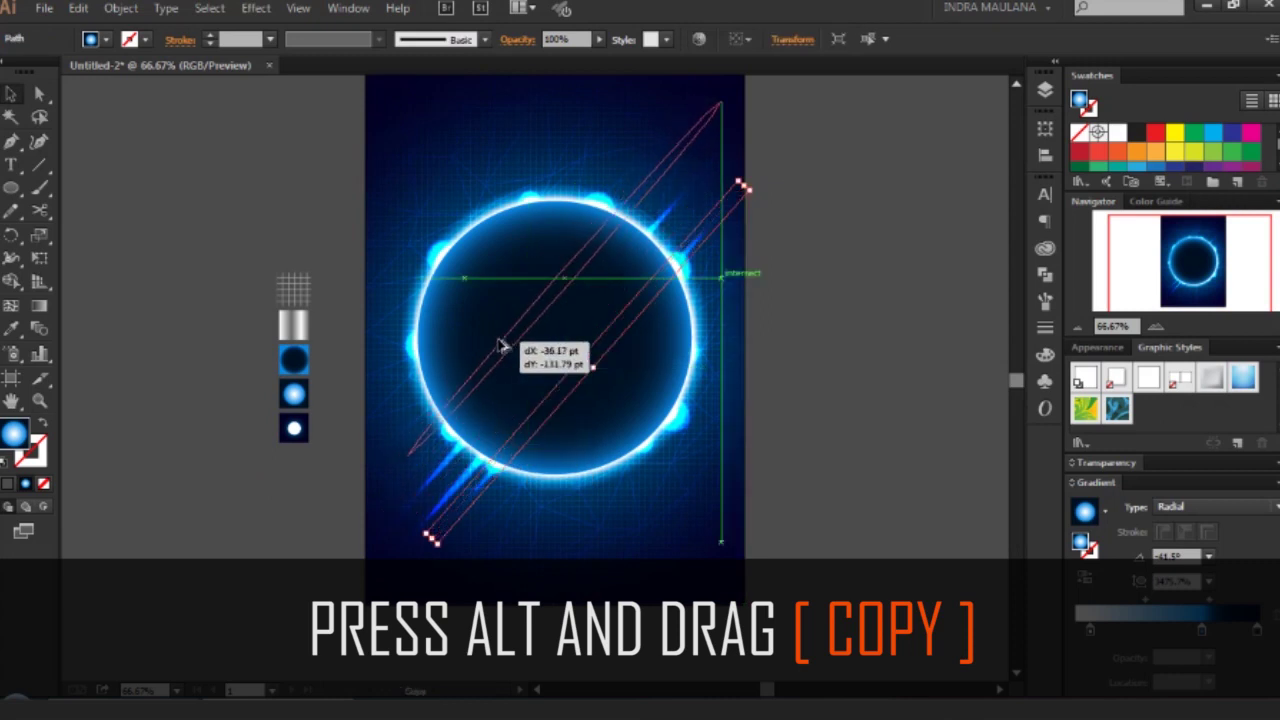
click(257, 534)
scroll(226, 534, right, 1)
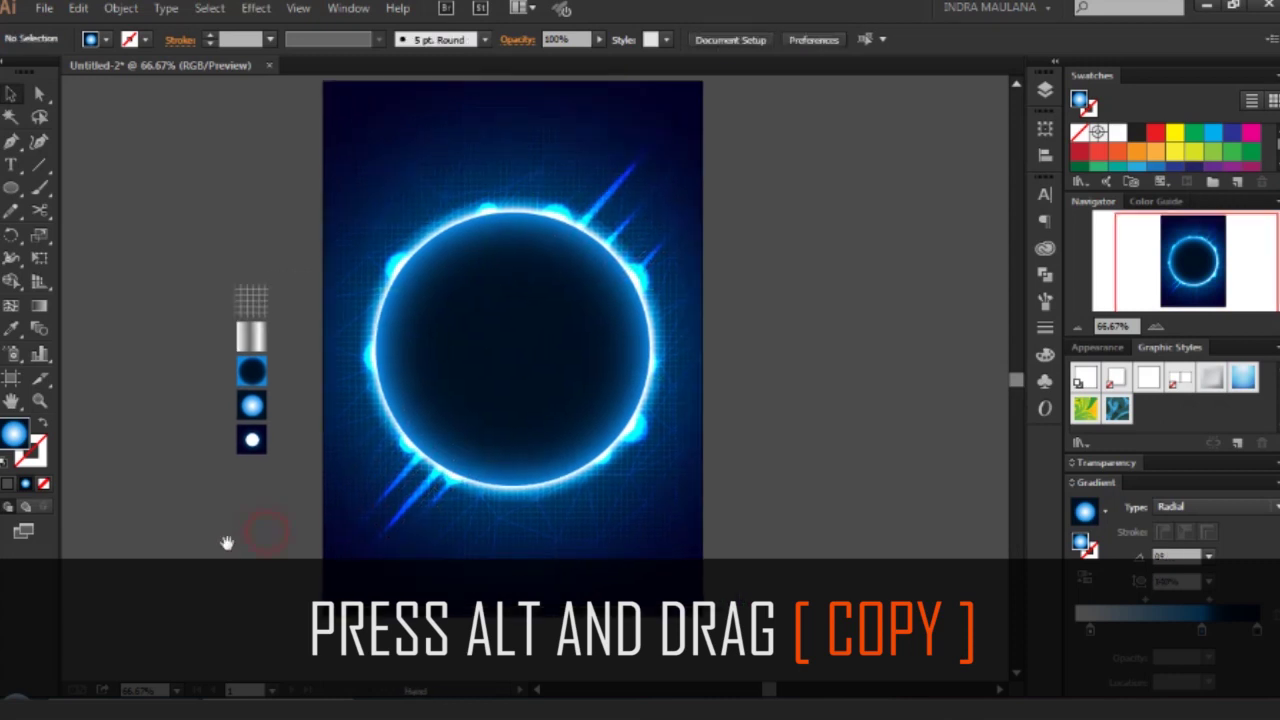
scroll(250, 556, down, 1)
scroll(247, 548, up, 1)
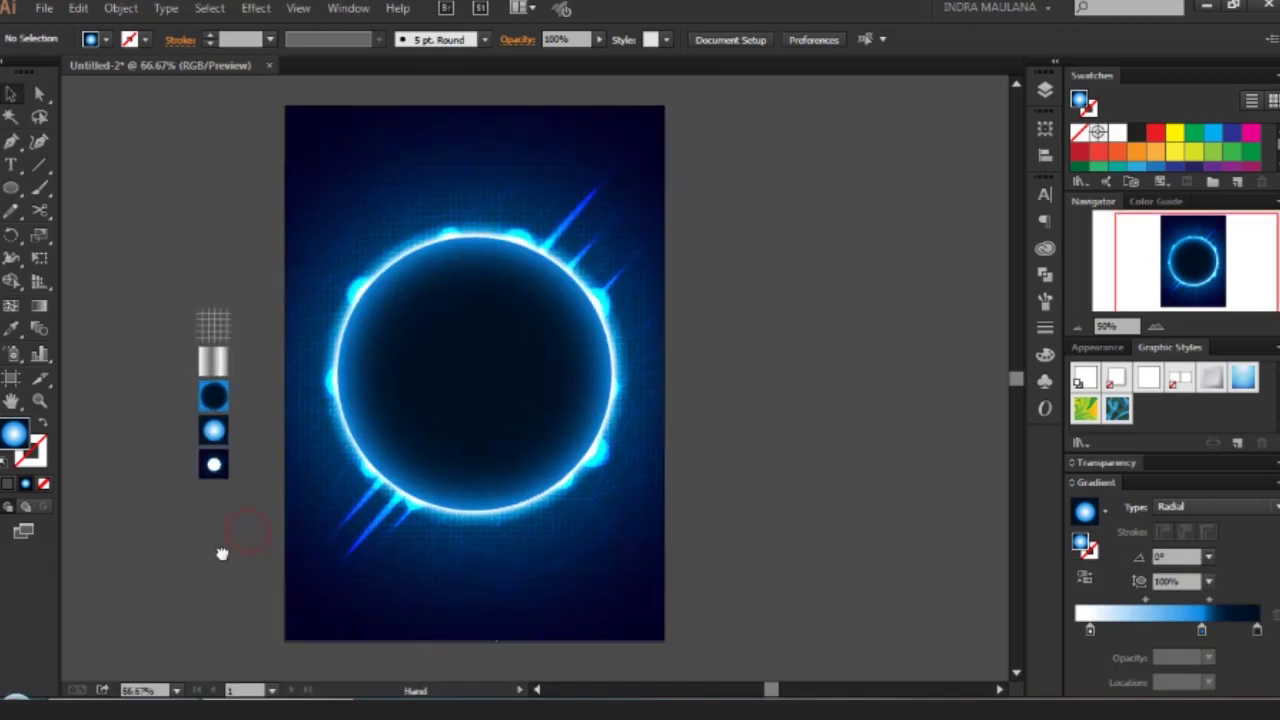
drag(575, 212, 559, 185)
click(777, 297)
Add another parallel streak at the lower left and bring up the Layers panel.
scroll(575, 390, down, 1)
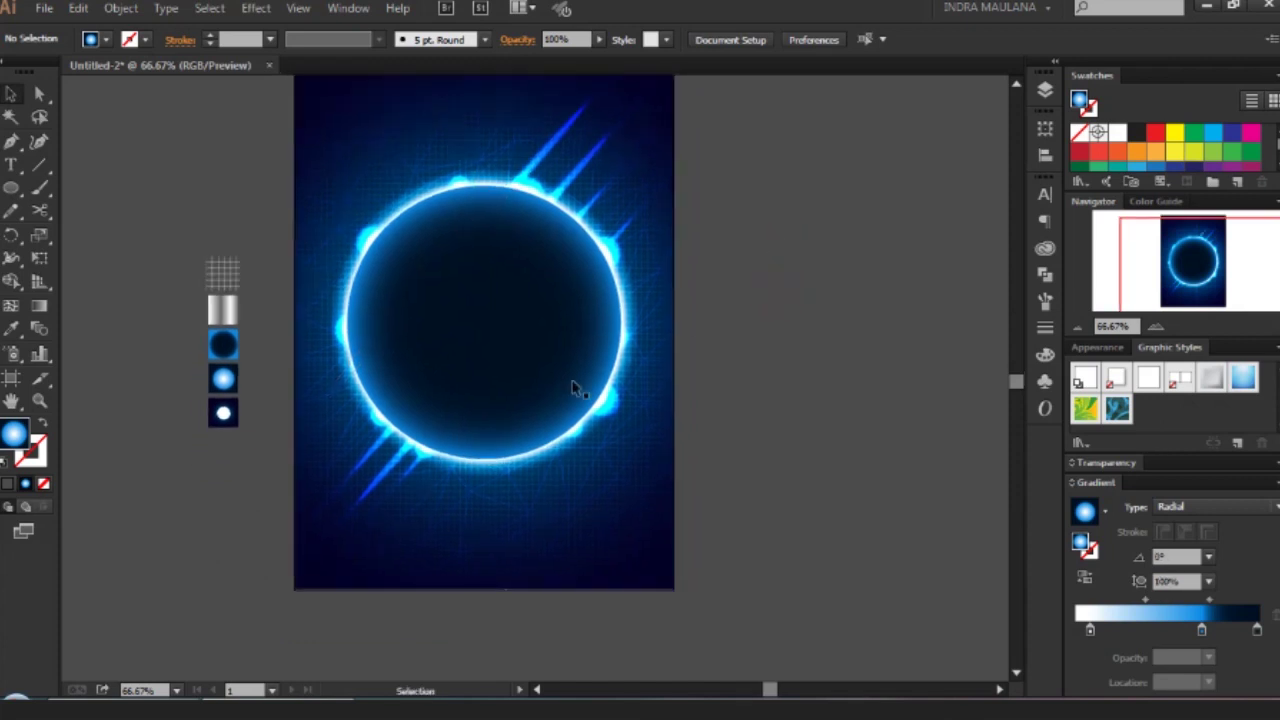
drag(409, 472, 384, 542)
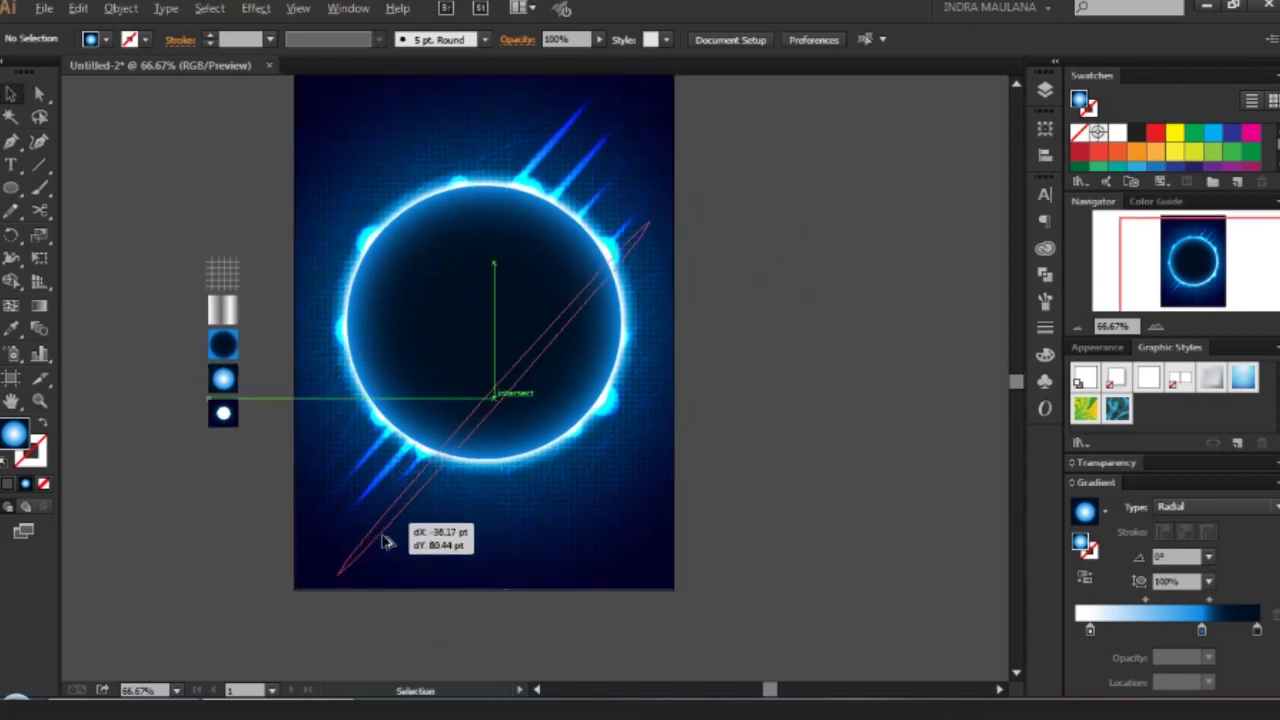
click(766, 306)
scroll(766, 306, up, 1)
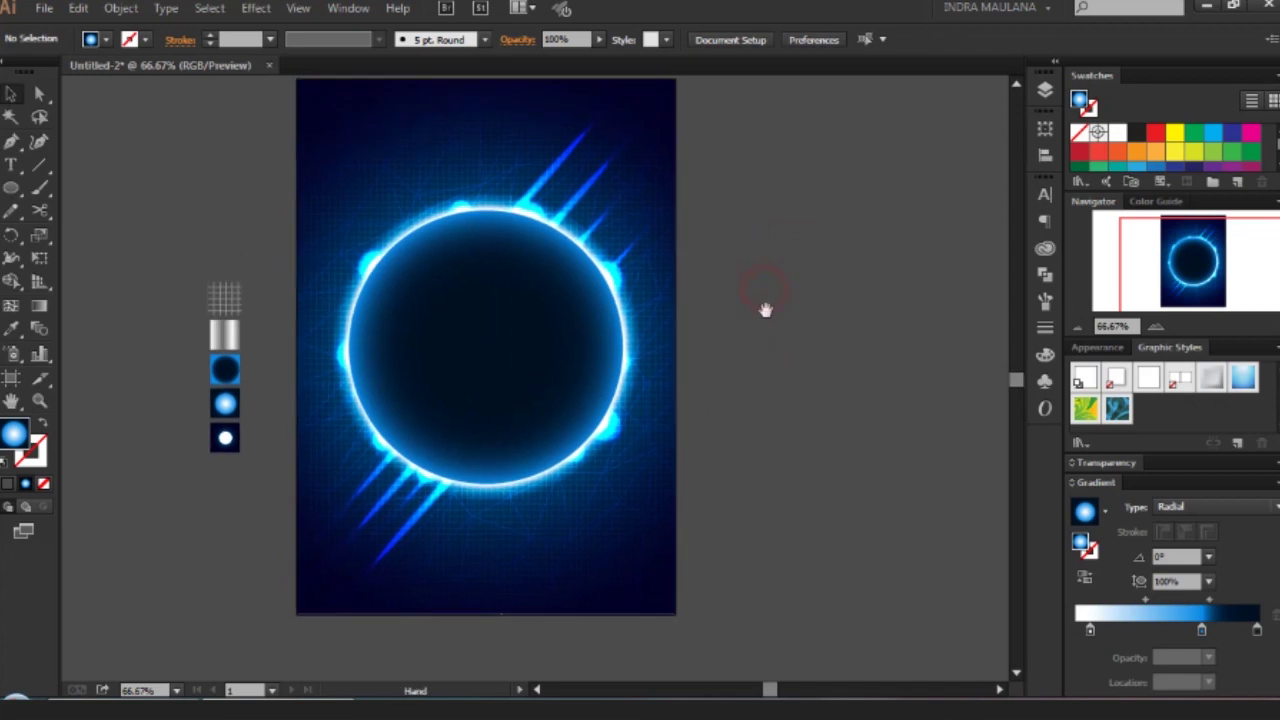
scroll(765, 308, down, 1)
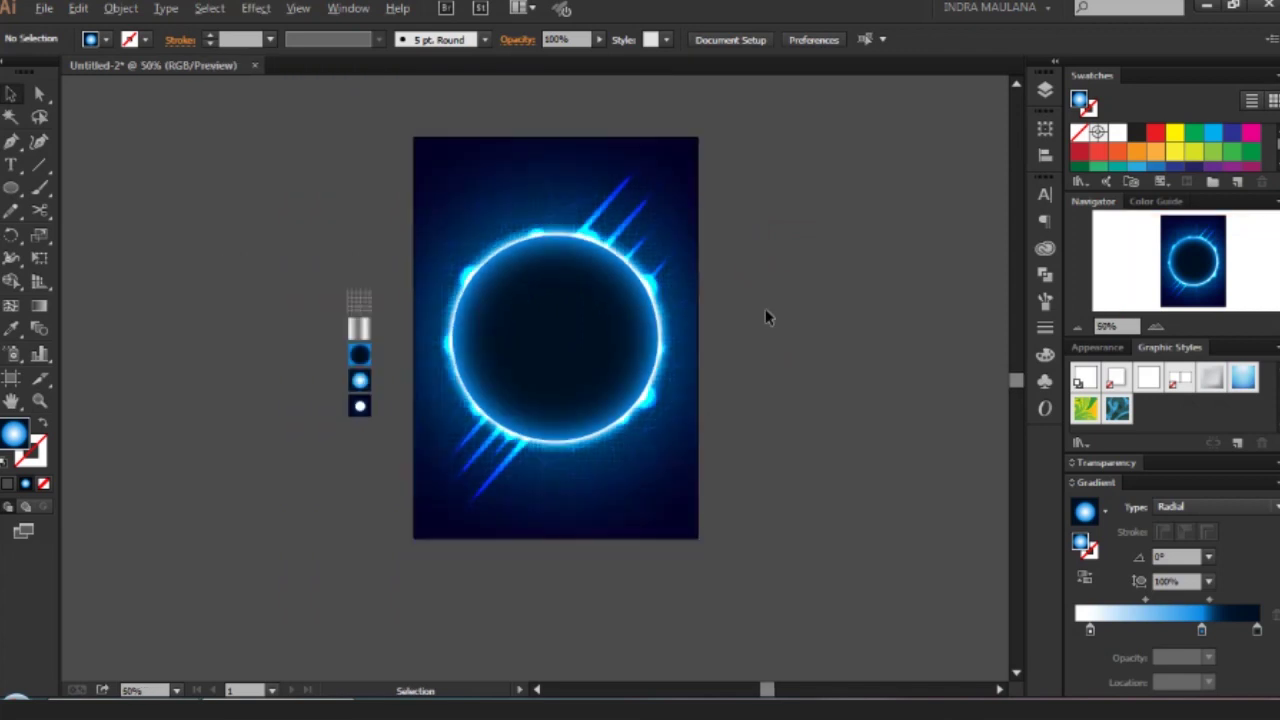
scroll(765, 317, up, 1)
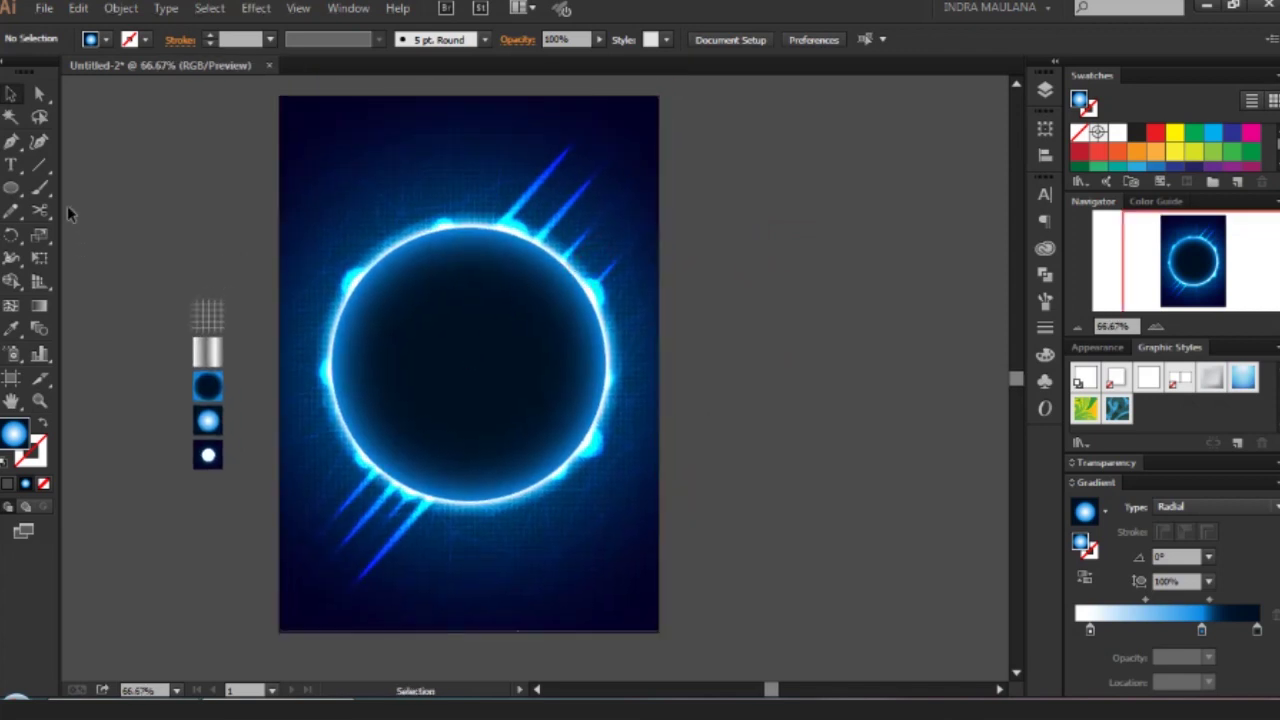
scroll(67, 205, up, 2)
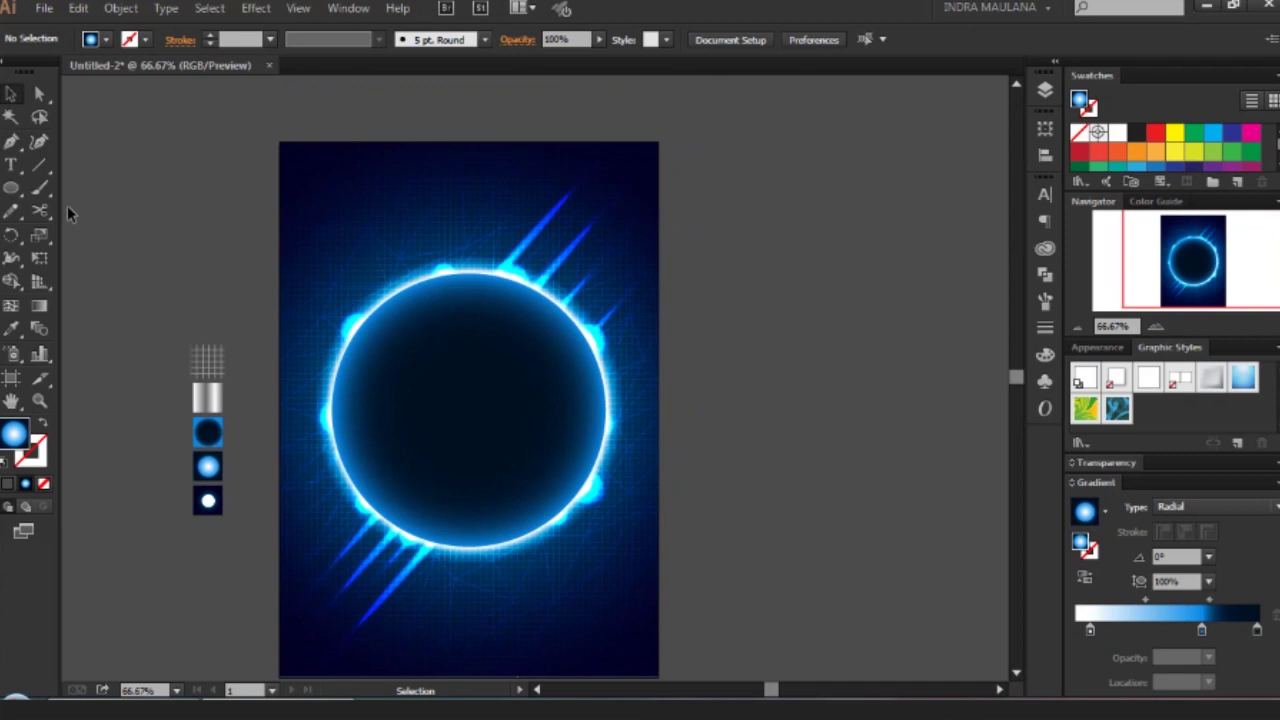
scroll(67, 205, down, 2)
click(1044, 91)
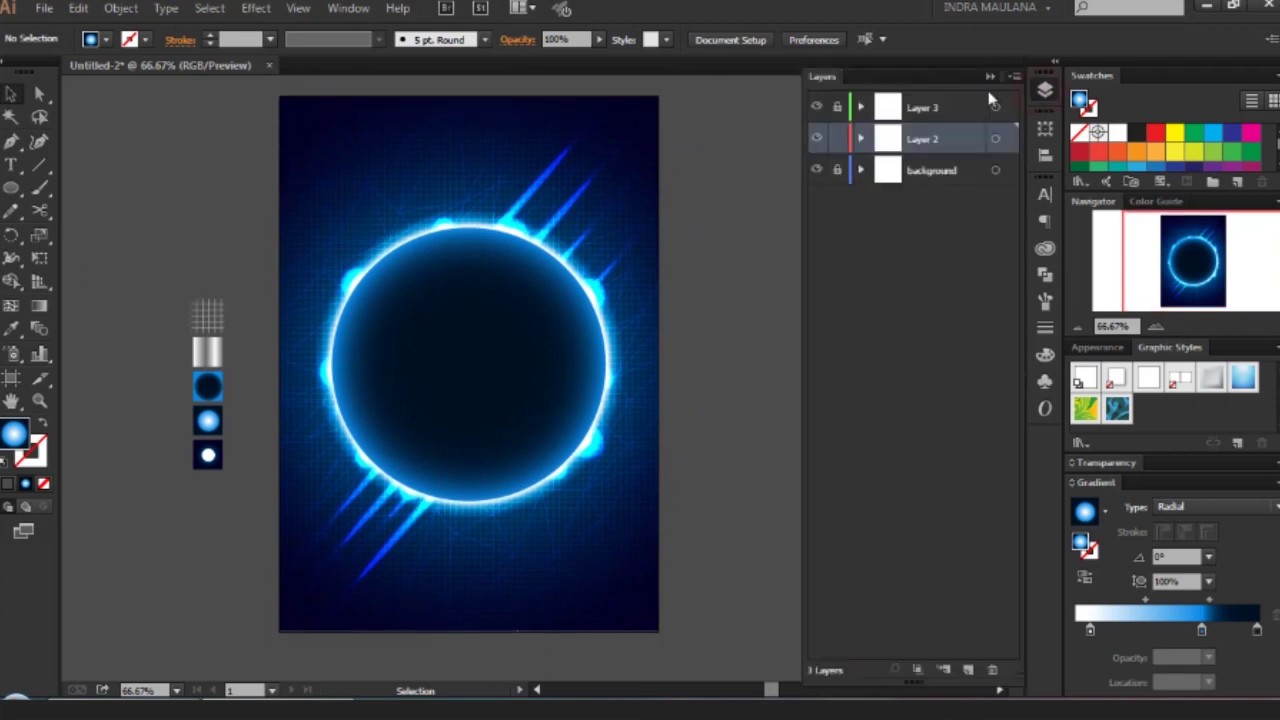
Create a new top layer named "text" above Layer 3.
click(952, 106)
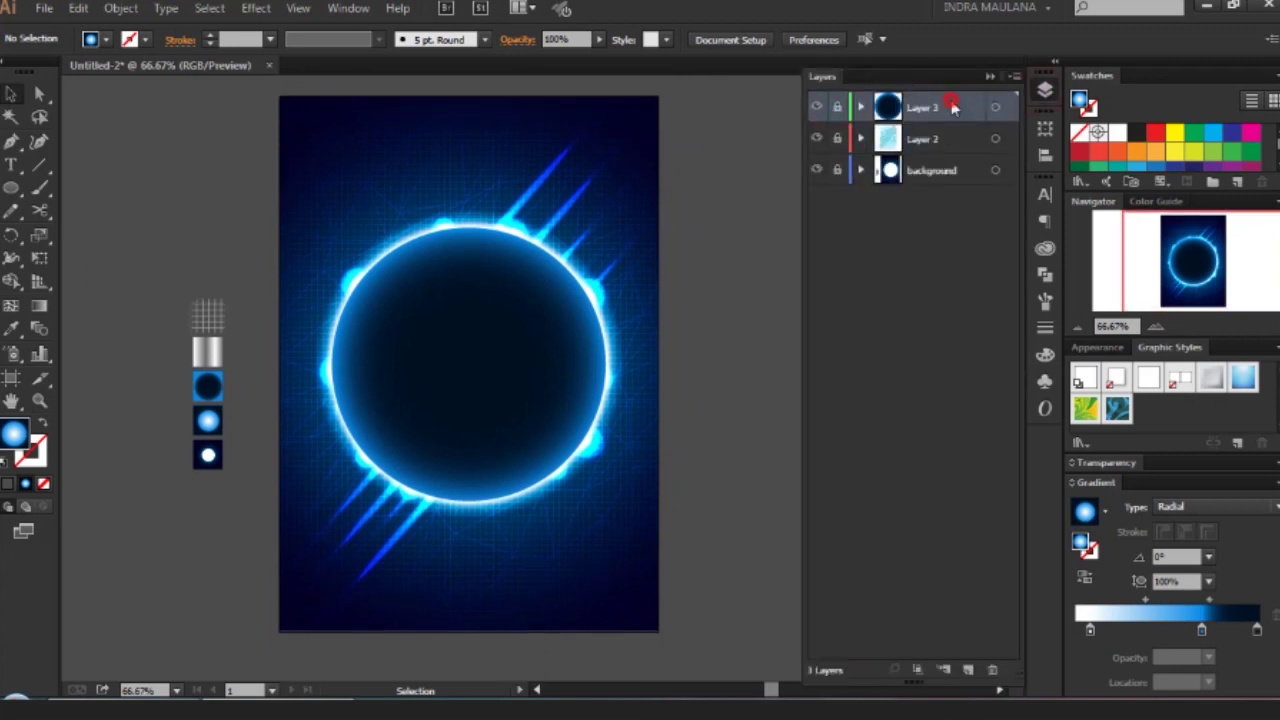
click(970, 670)
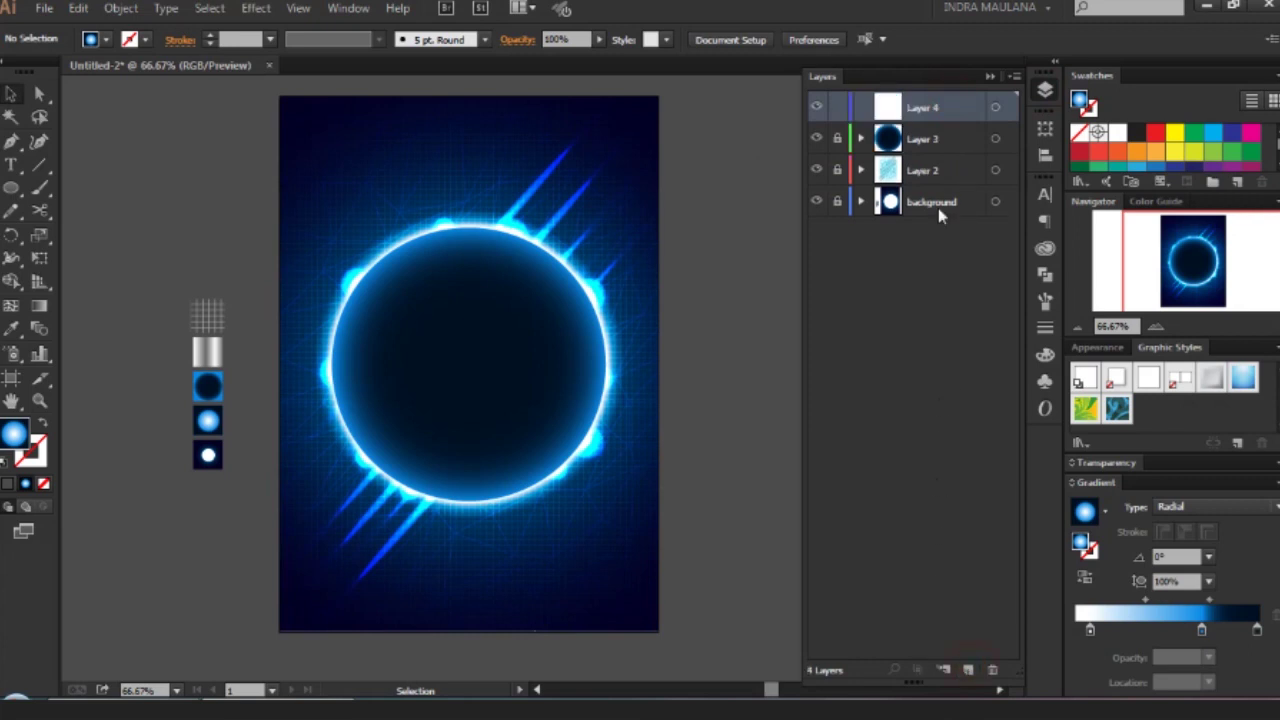
double_click(927, 106)
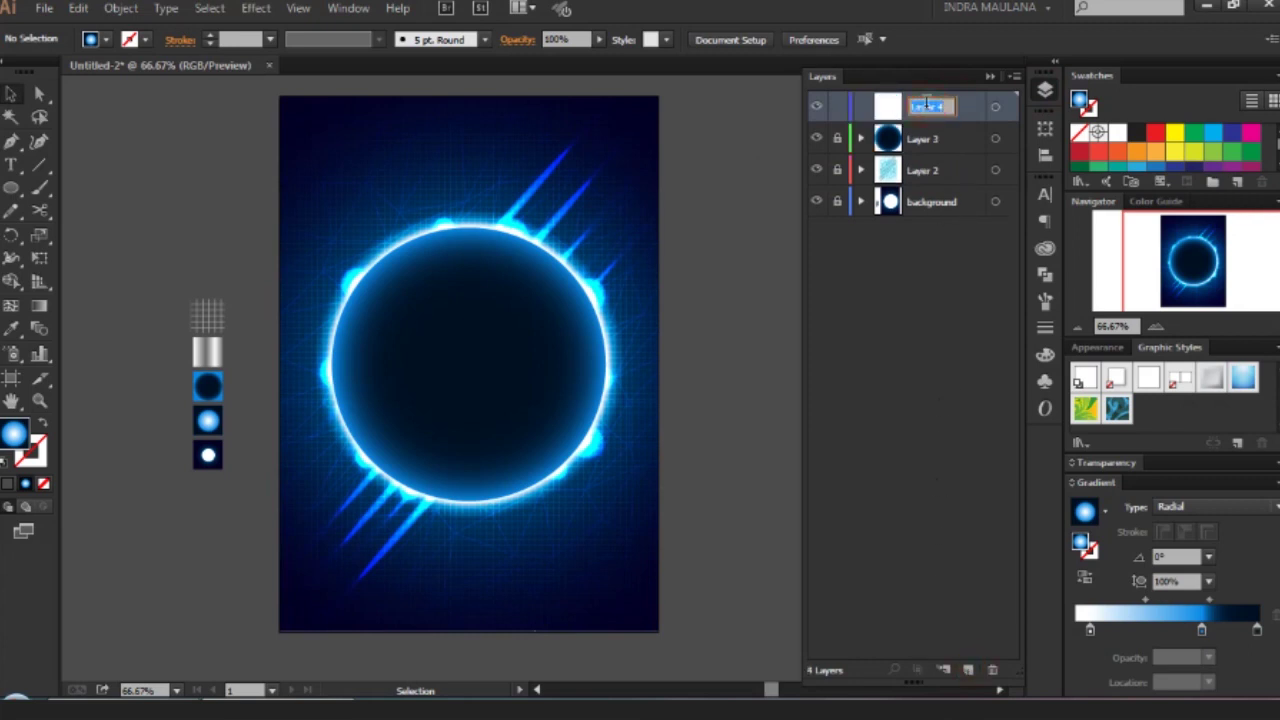
text(text)
key(Return)
Type MUSIC as a small black text object at the ring's centre.
click(14, 164)
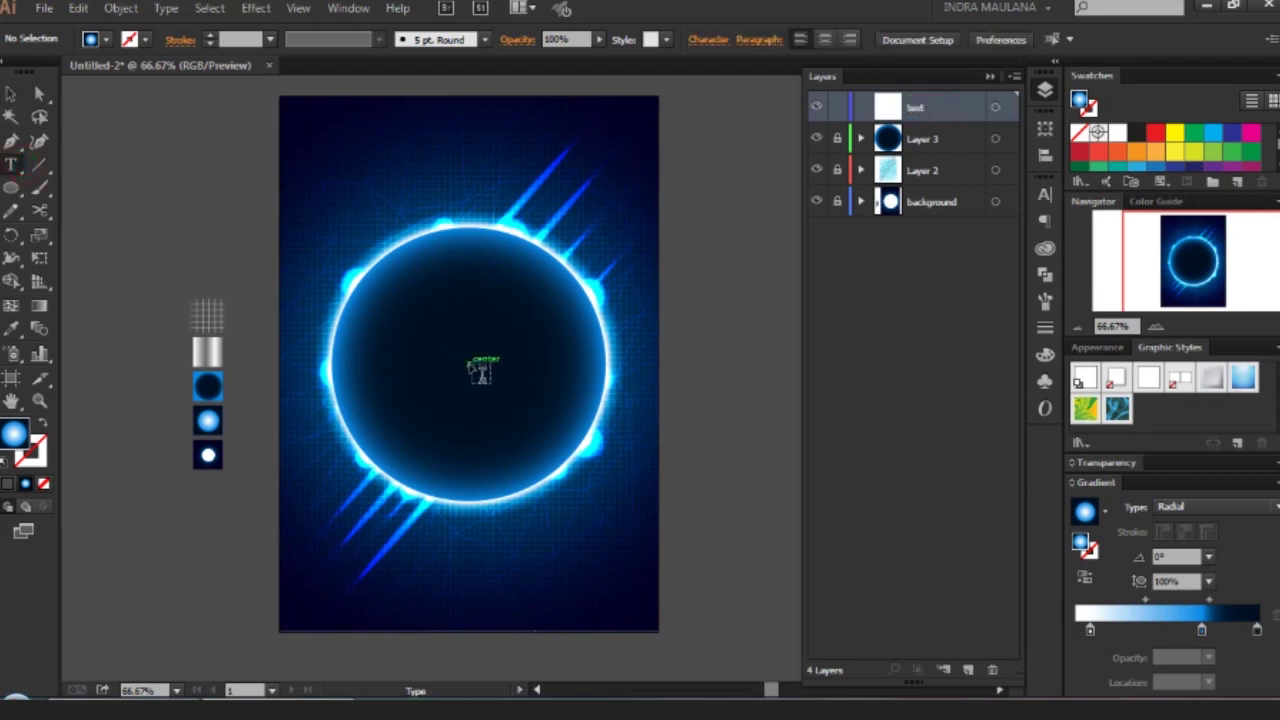
click(477, 368)
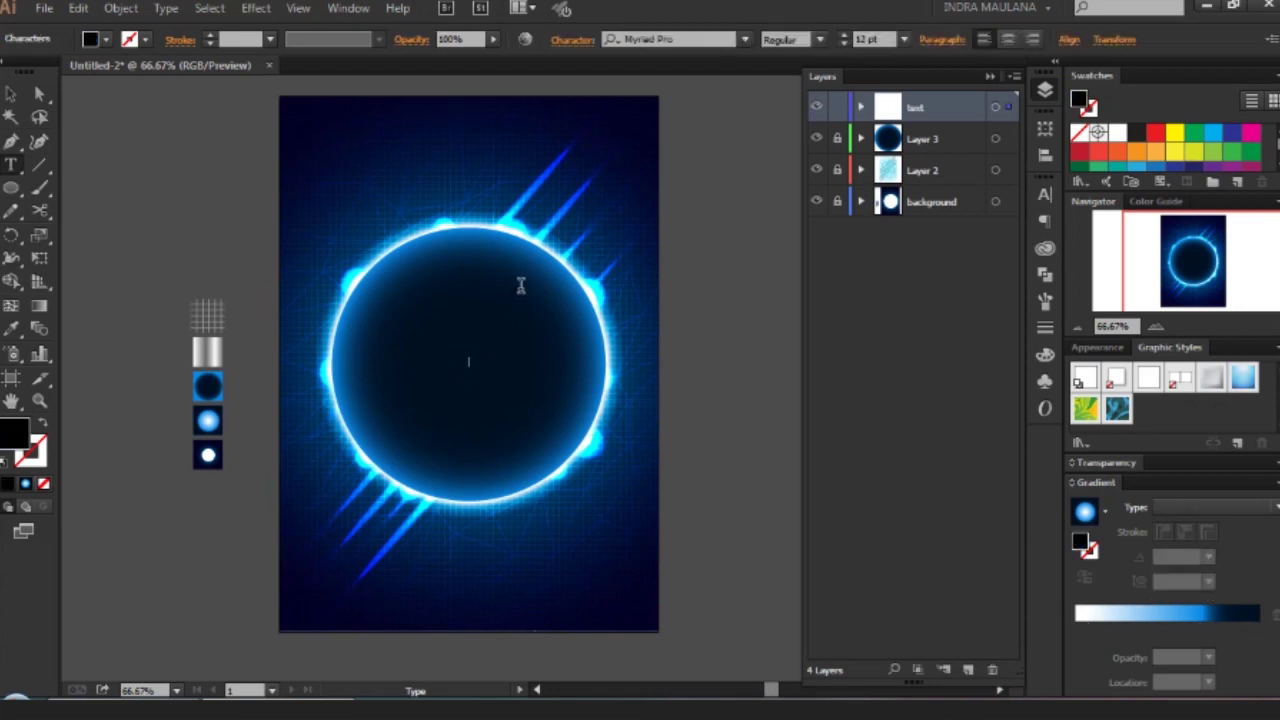
text(M)
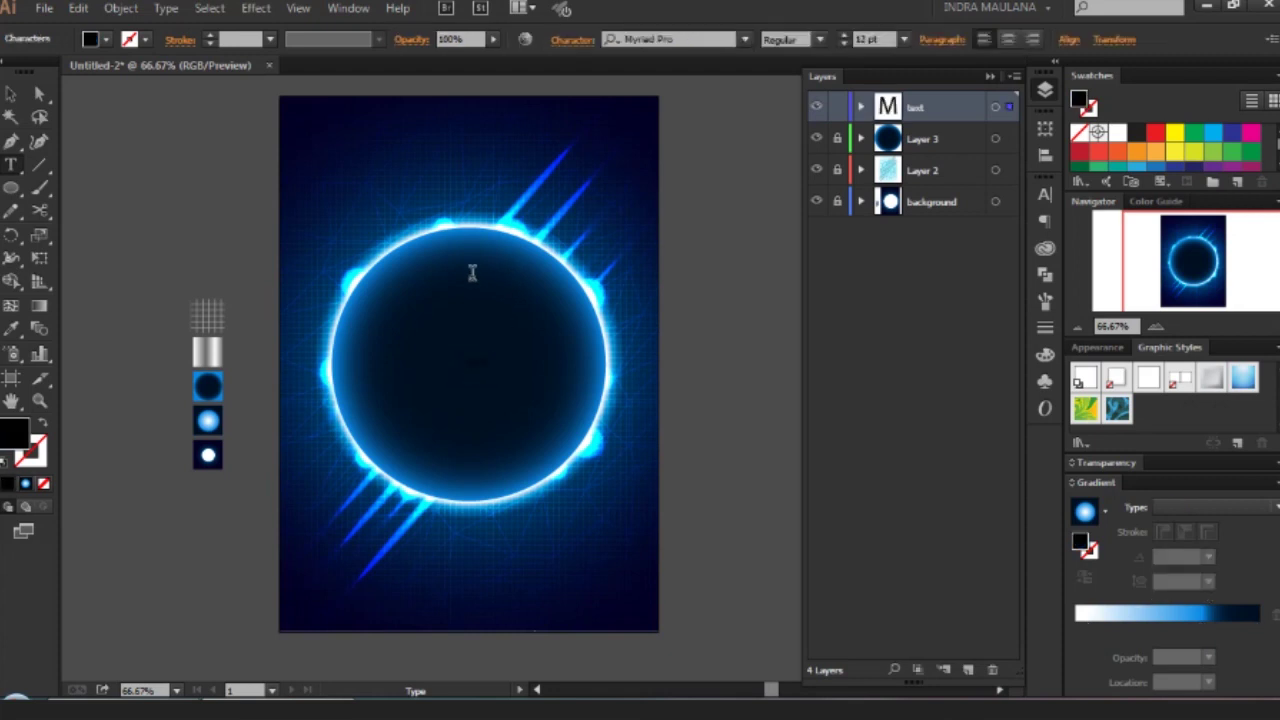
click(8, 92)
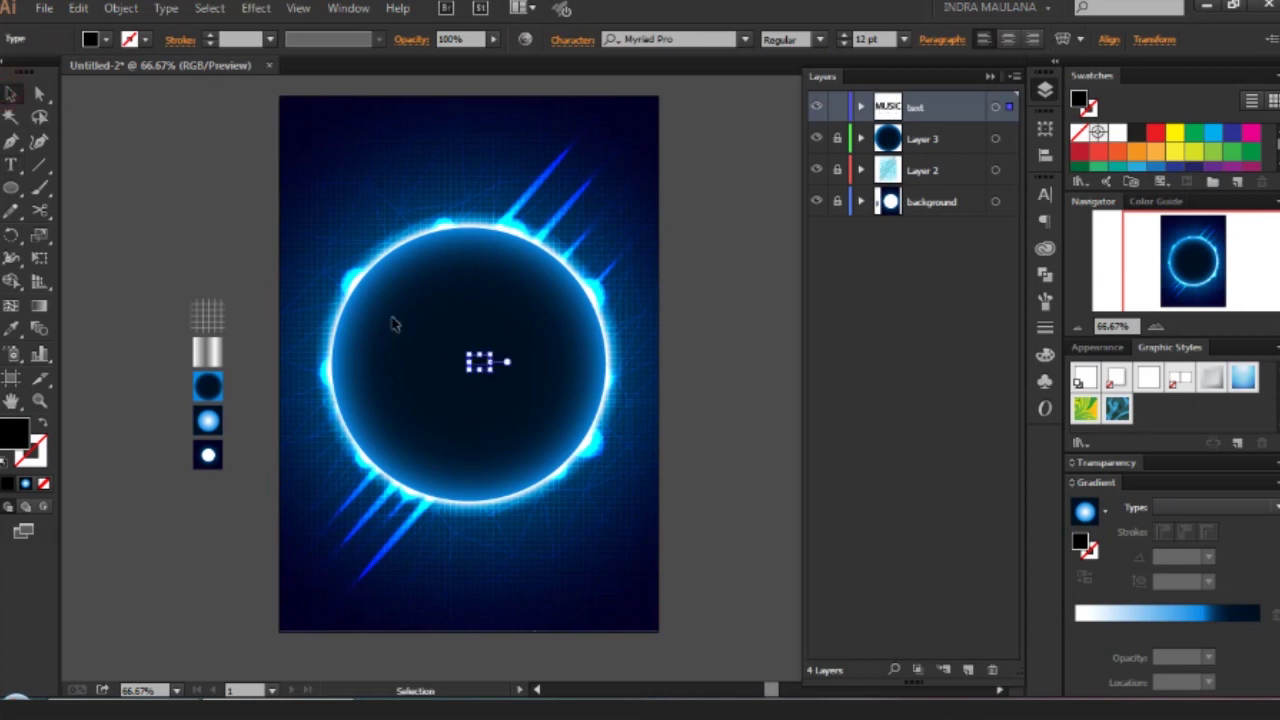
Scale MUSIC up to large type inside the ring and make its fill white.
drag(491, 354, 586, 296)
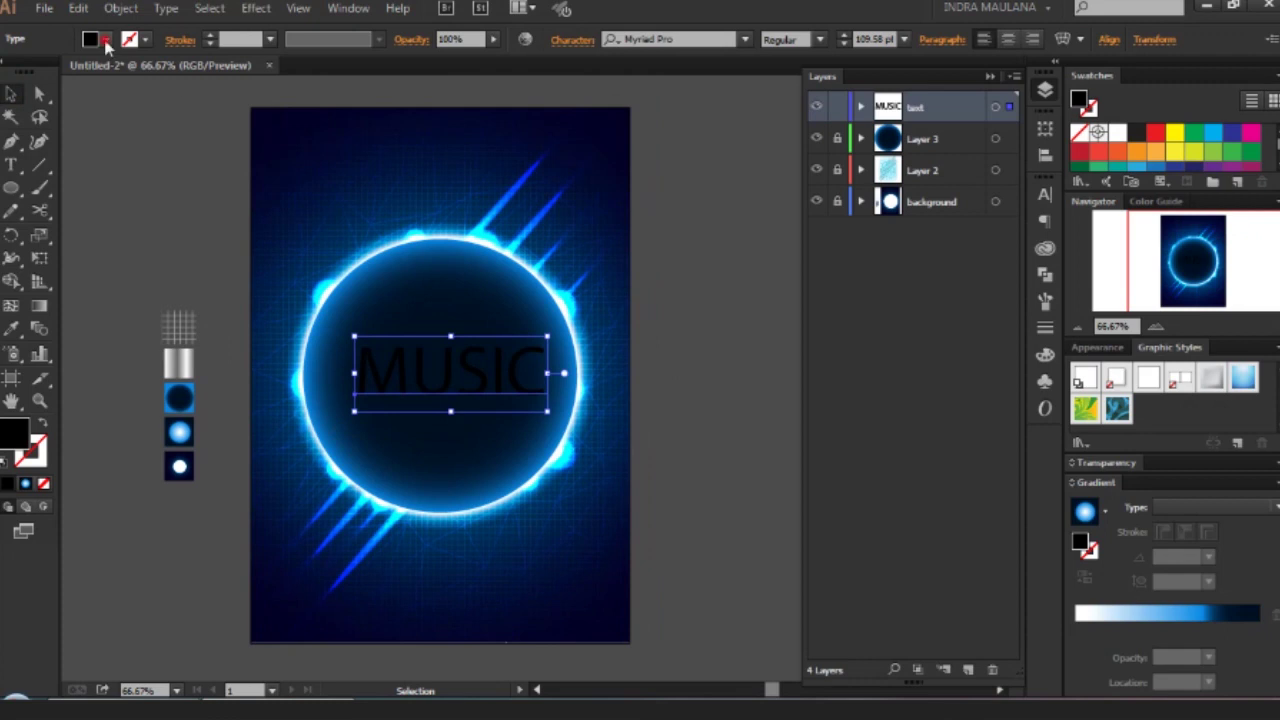
click(105, 41)
click(31, 74)
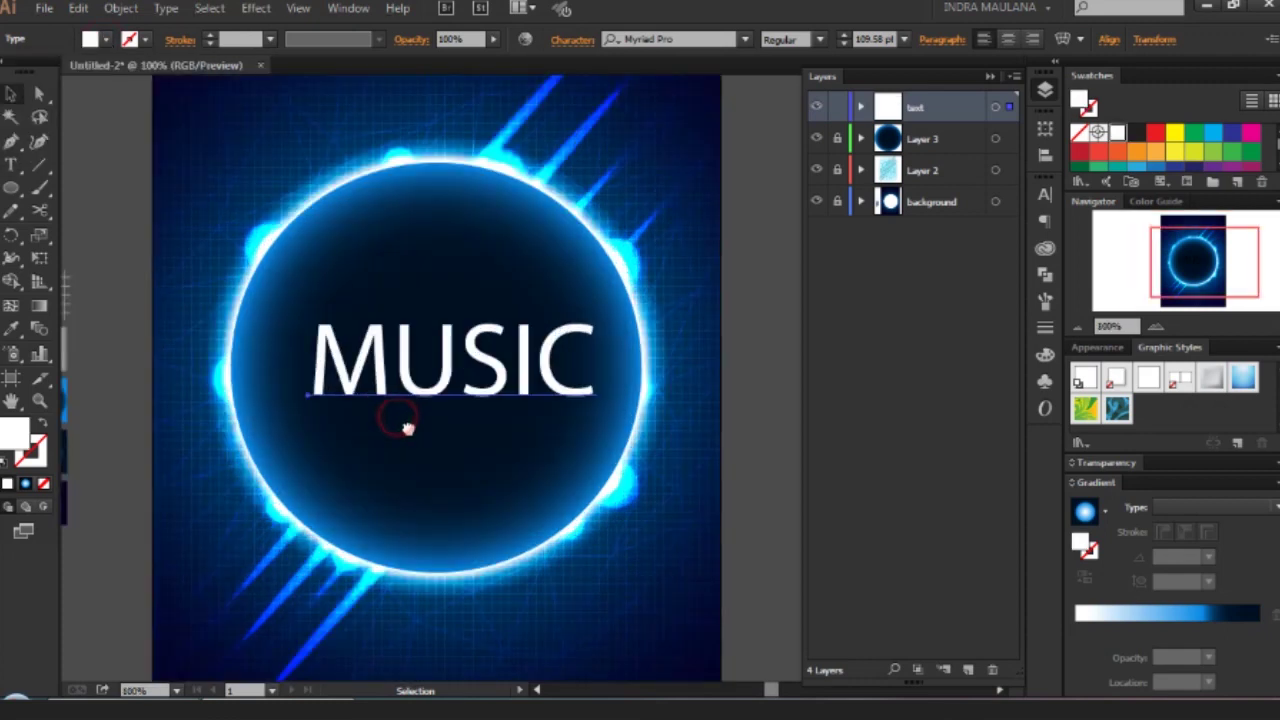
key(ctrl+plus)
drag(508, 390, 490, 390)
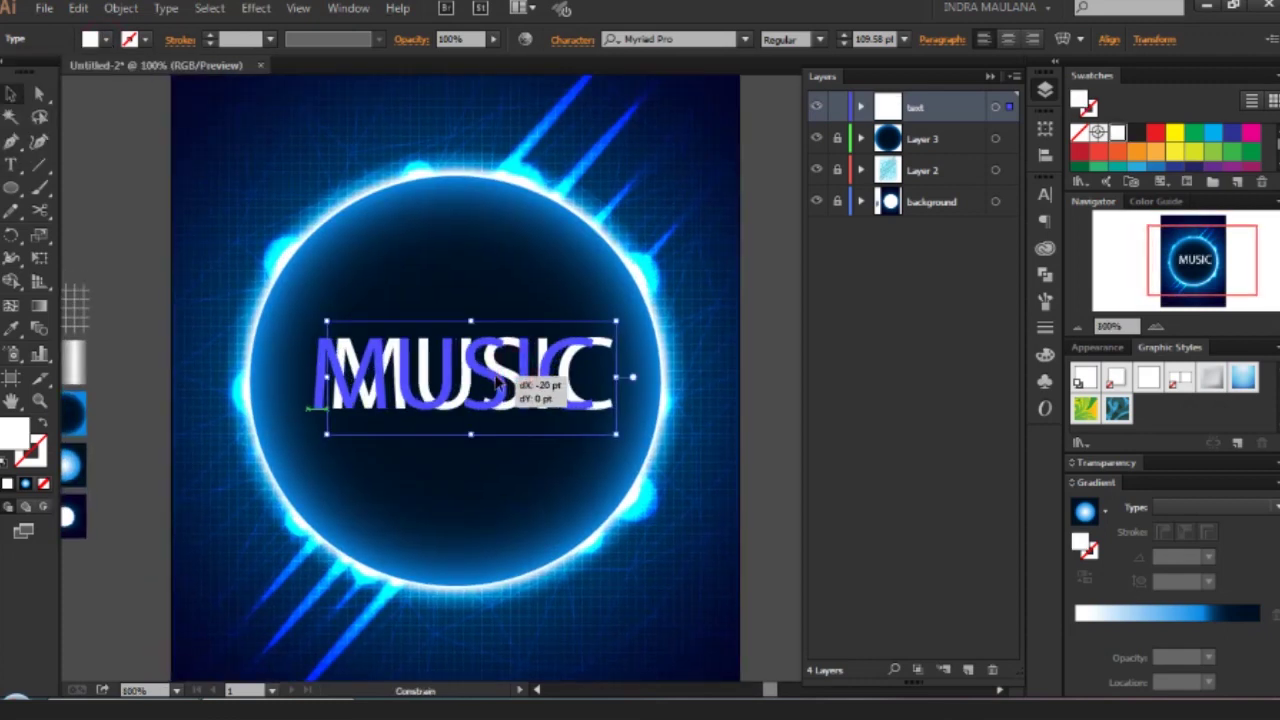
click(493, 250)
Place vertical and horizontal ruler guides through the artboard centre using a temporary rectangle.
scroll(491, 252, up, 3)
click(11, 187)
mouse_move(172, 162)
mouse_down()
mouse_move(738, 600)
mouse_move(722, 645)
mouse_up()
key(ctrl+minus)
key(ctrl+r)
drag(70, 165, 533, 165)
drag(537, 82, 537, 378)
key(Delete)
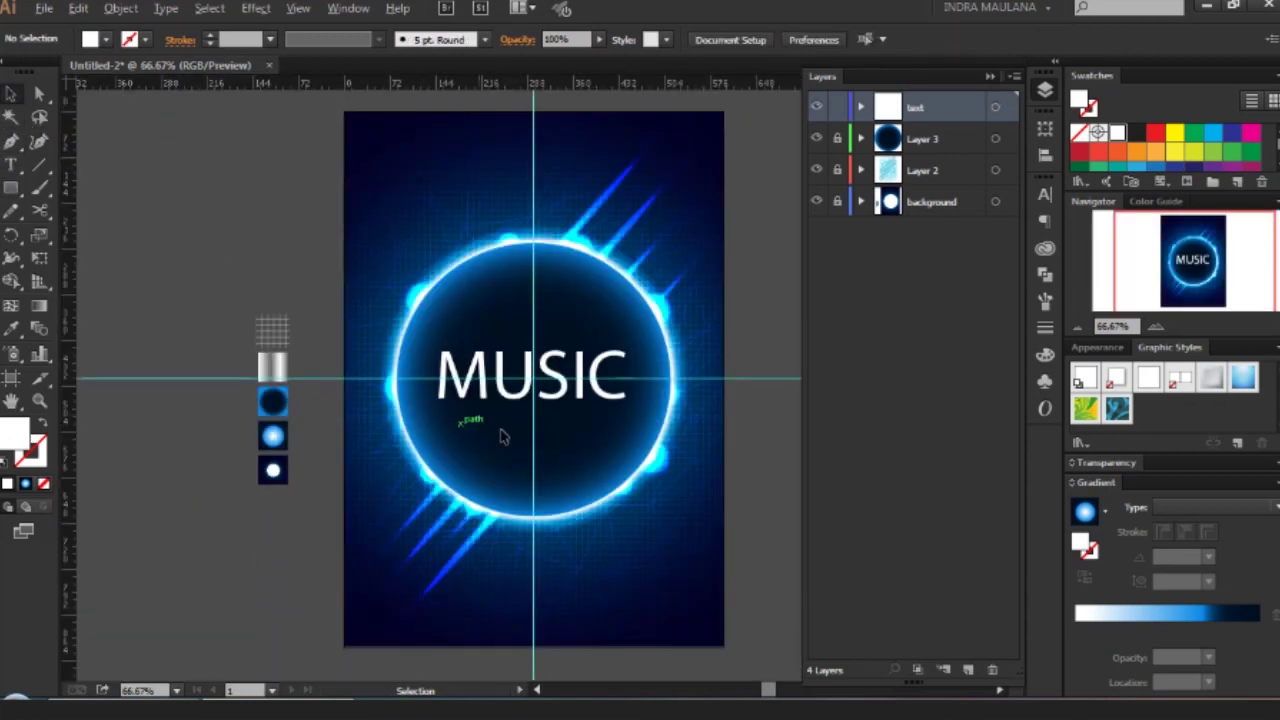
Nudge MUSIC right so it sits on the vertical centre guide.
scroll(500, 434, up, 1)
click(583, 333)
key(Right)
key(Right)
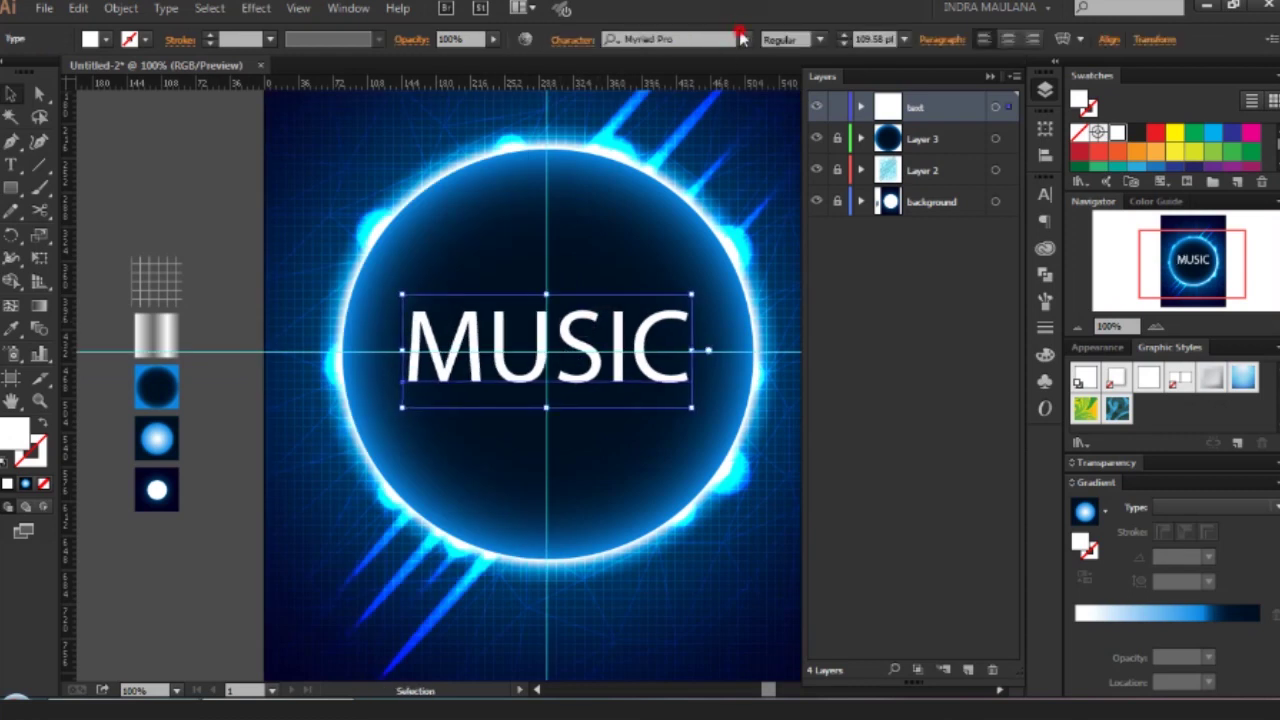
click(744, 39)
Set the MUSIC text in Agency FB Bold.
scroll(966, 310, up, 8)
scroll(966, 310, up, 5)
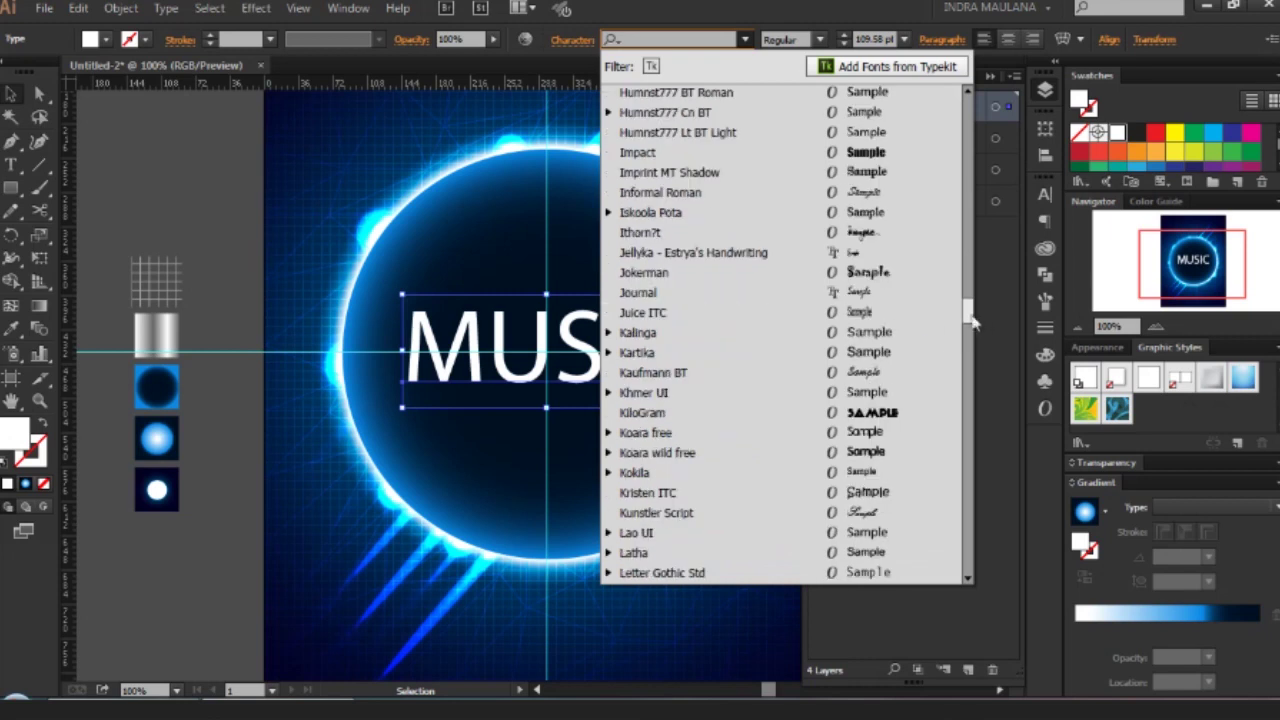
drag(968, 314, 968, 95)
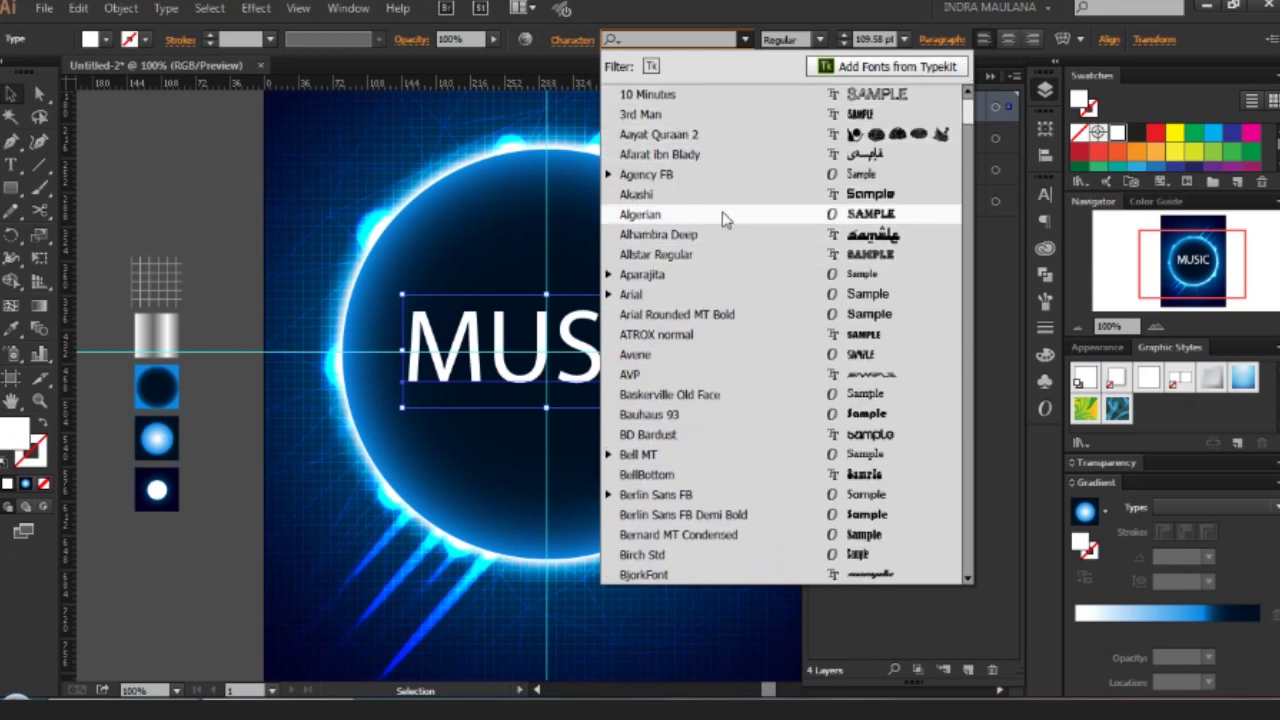
click(705, 176)
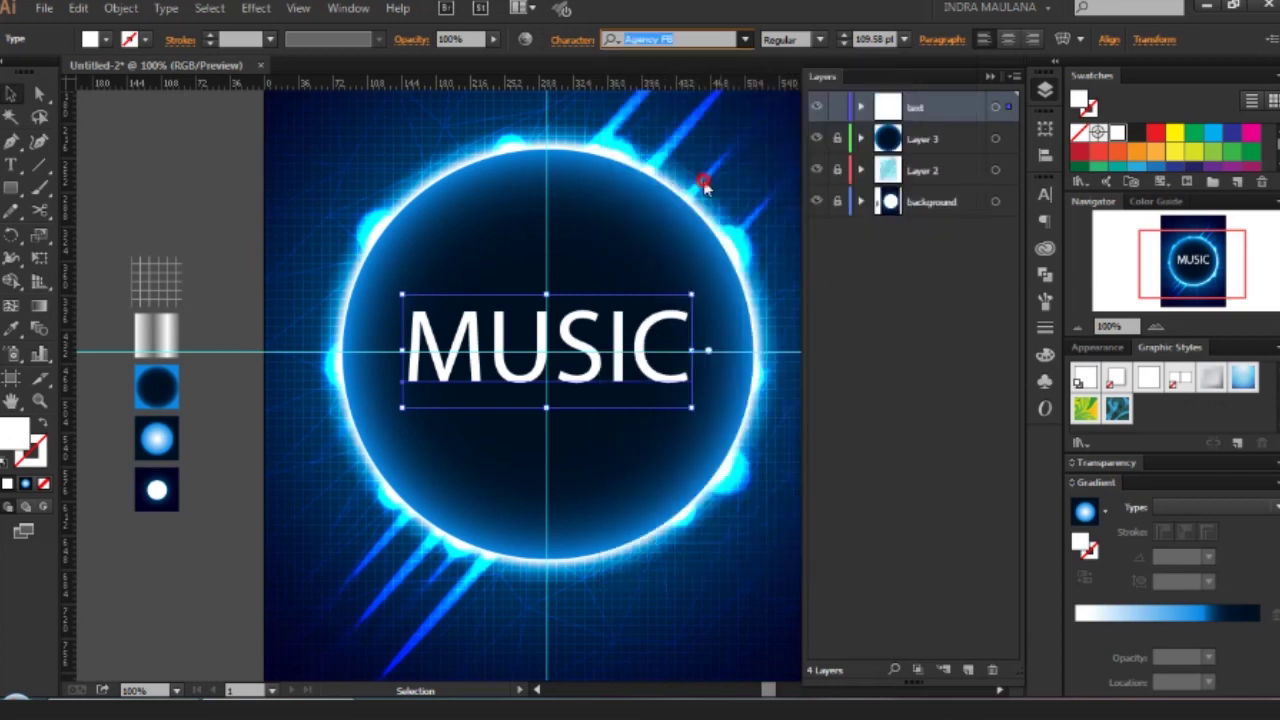
click(818, 40)
click(790, 76)
Position MUSIC just above the horizontal centre guide, centred on the vertical guide.
drag(572, 325, 597, 278)
key(Right)
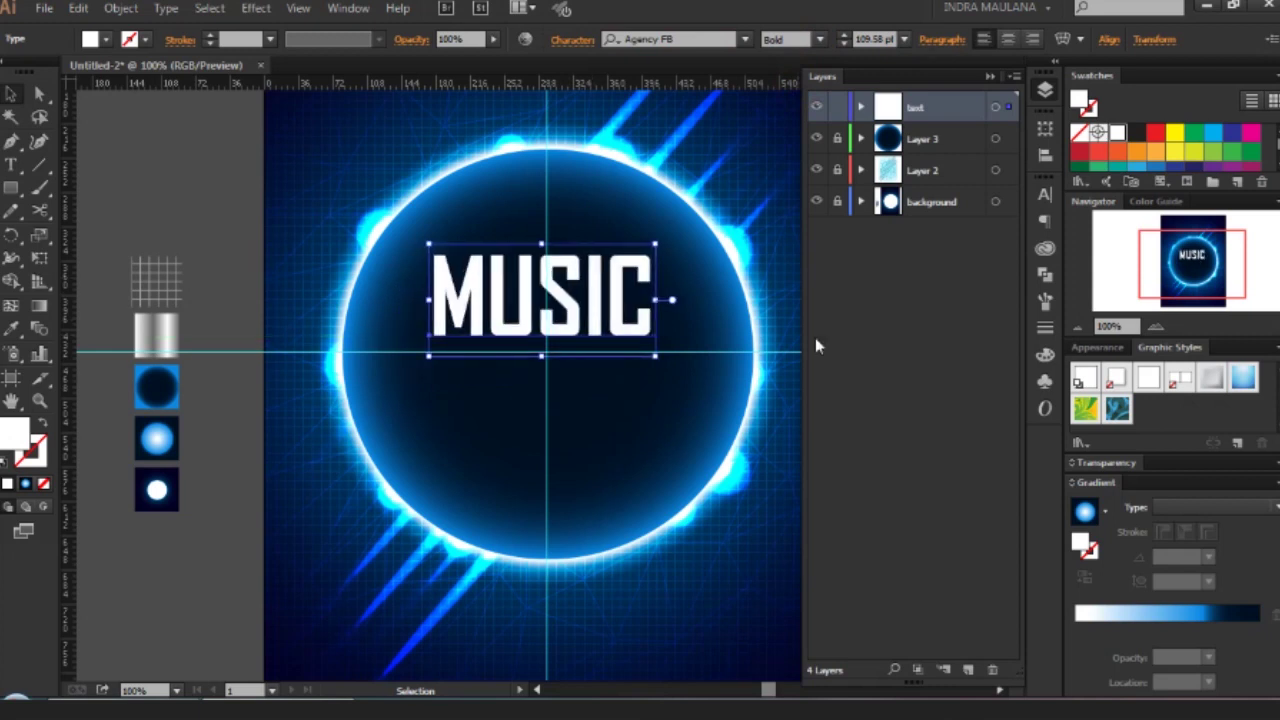
key(Right)
key(Right)
key(Left)
key(Left)
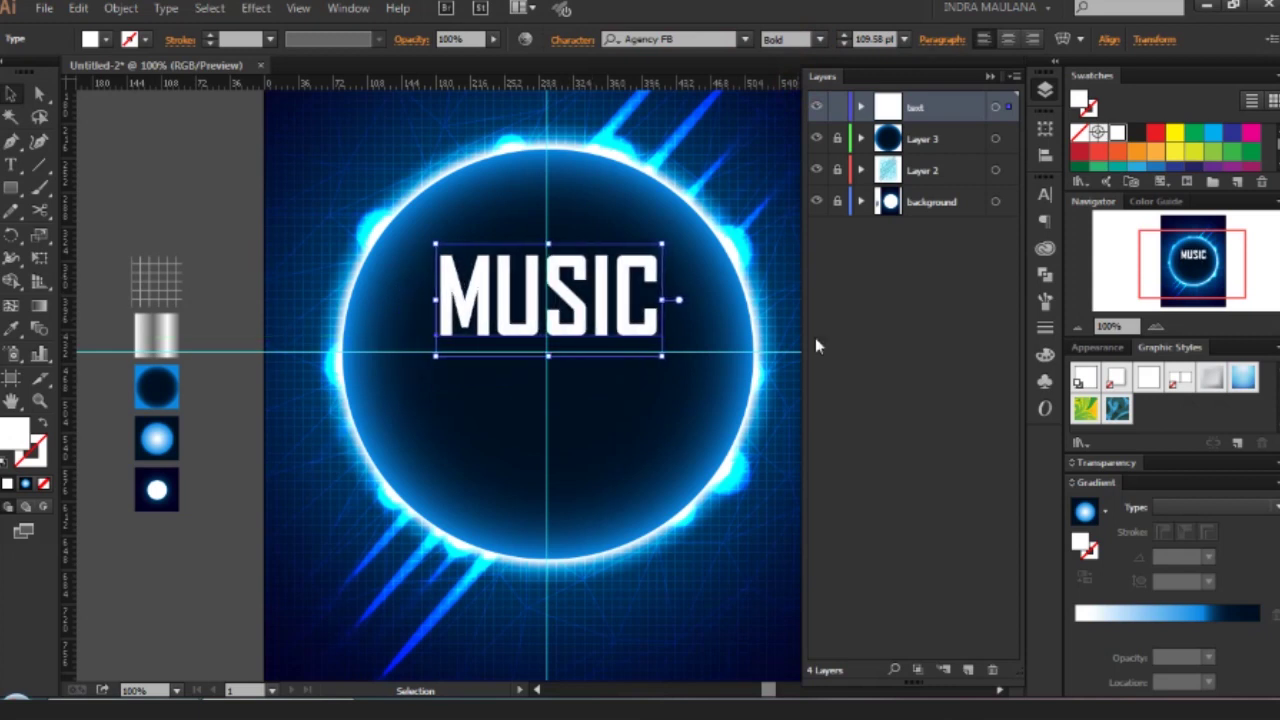
key(Left)
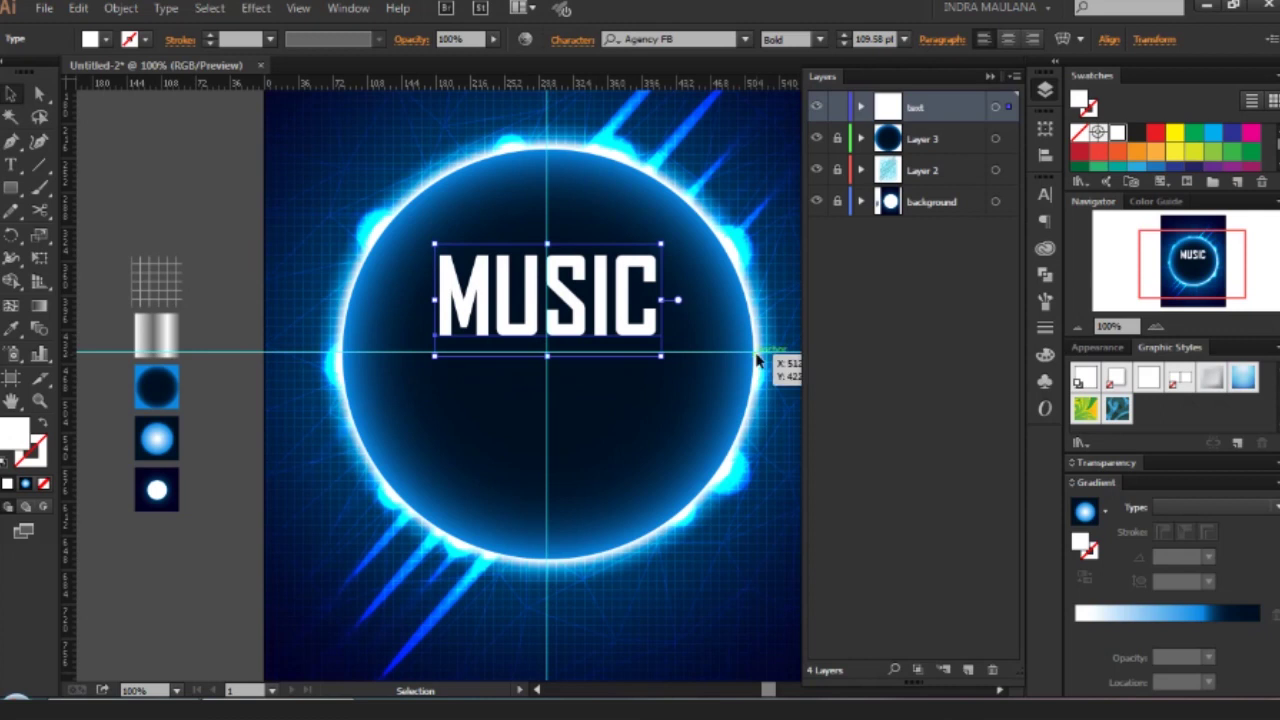
key(Down)
key(Down)
key(Down)
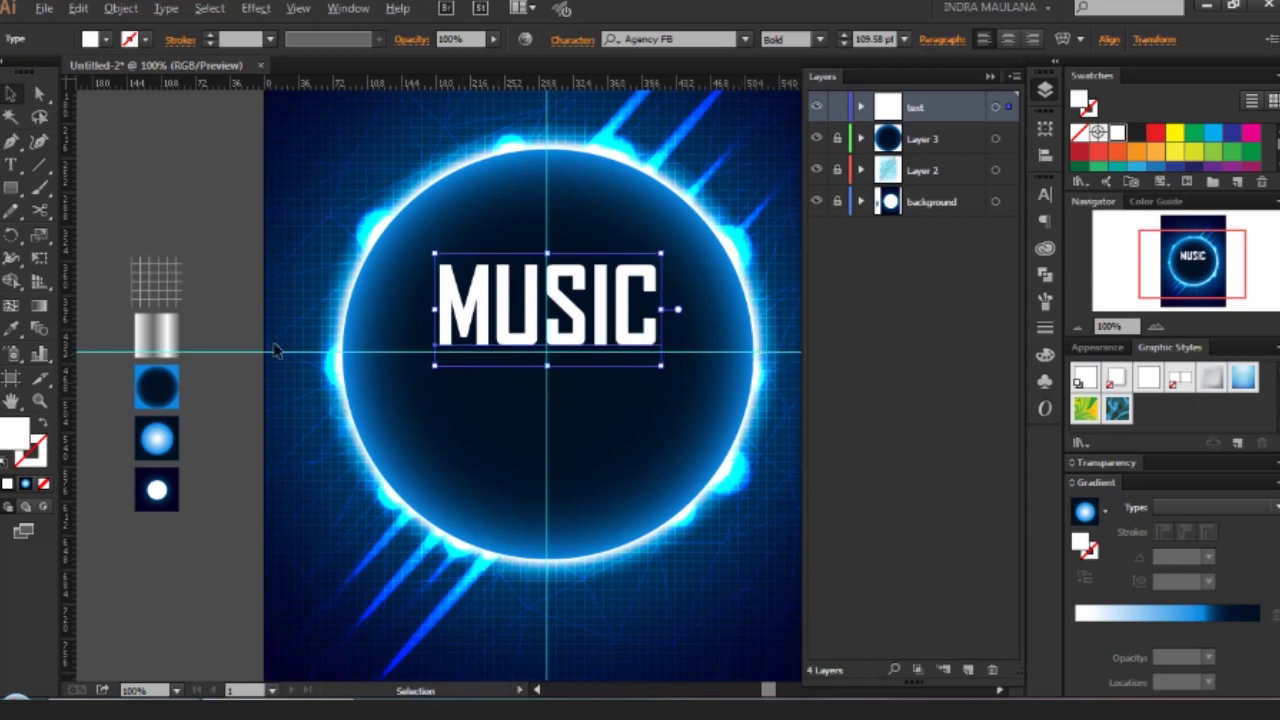
click(190, 235)
Duplicate MUSIC directly beneath the original.
key(ctrl+minus)
key(ctrl+minus)
key(ctrl+minus)
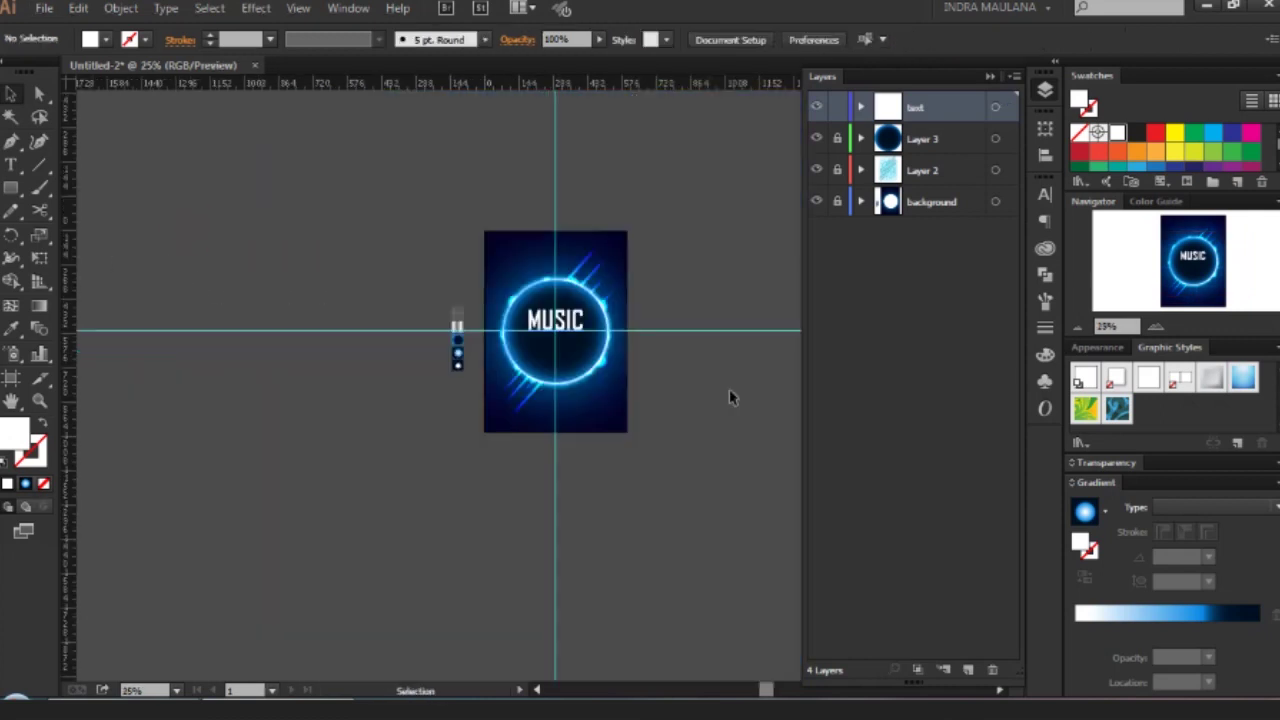
key(ctrl+plus)
key(ctrl+plus)
ctrl+click(350, 405)
drag(405, 402, 633, 282)
drag(537, 284, 522, 452)
Retype the copied title line as FESTIVAL and nudge it onto the vertical guide.
double_click(697, 428)
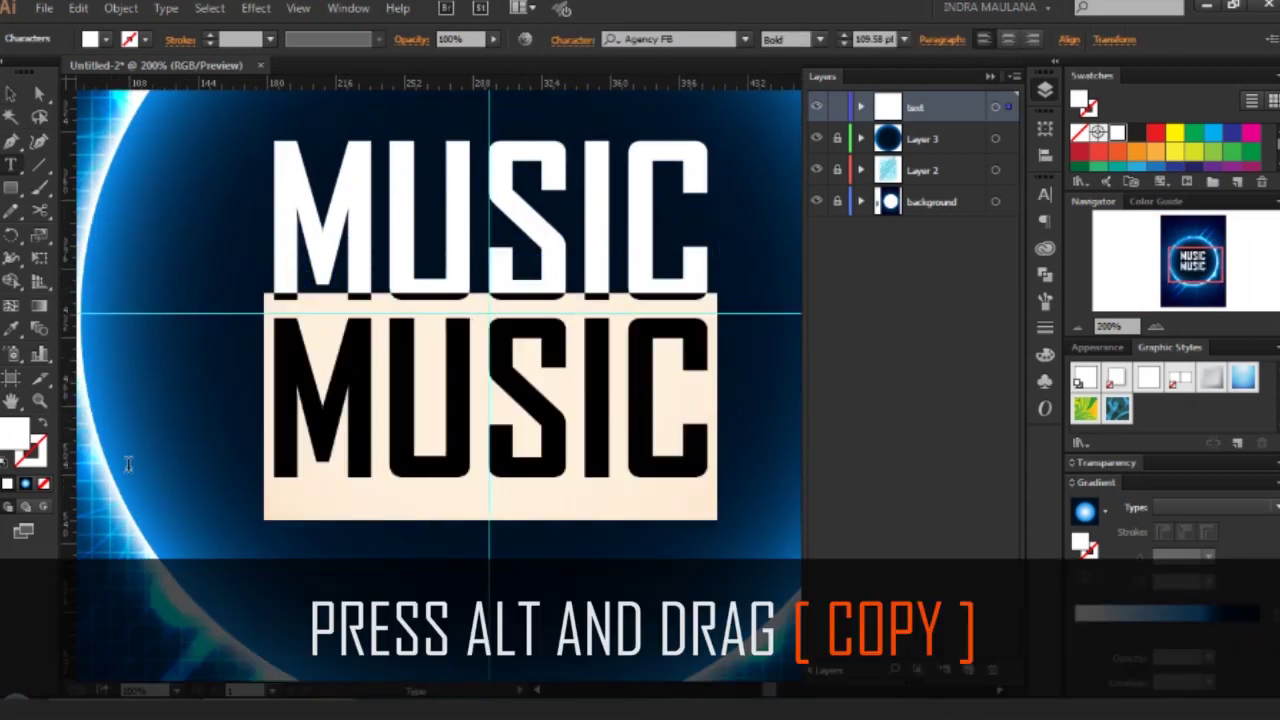
text(FEST)
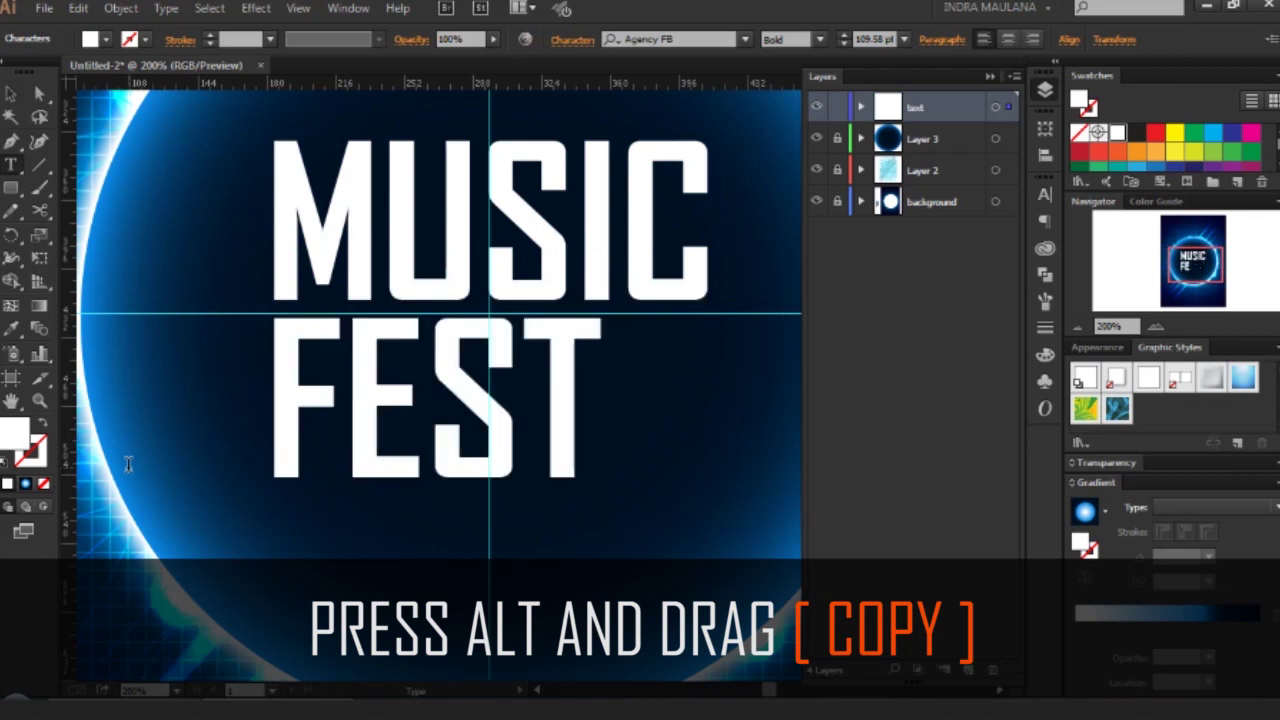
text(IVA)
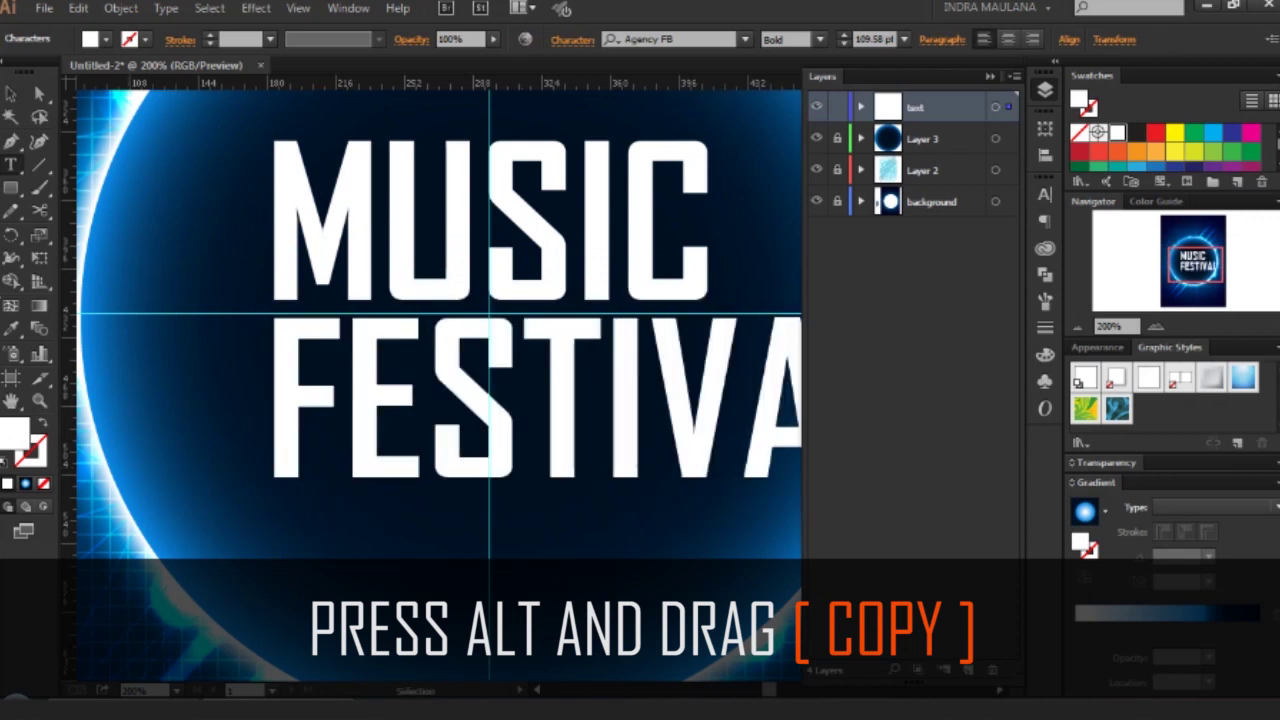
key(Escape)
key(ctrl+1)
key(shift+Left)
key(shift+Left)
key(shift+Left)
key(shift+Left)
key(Left)
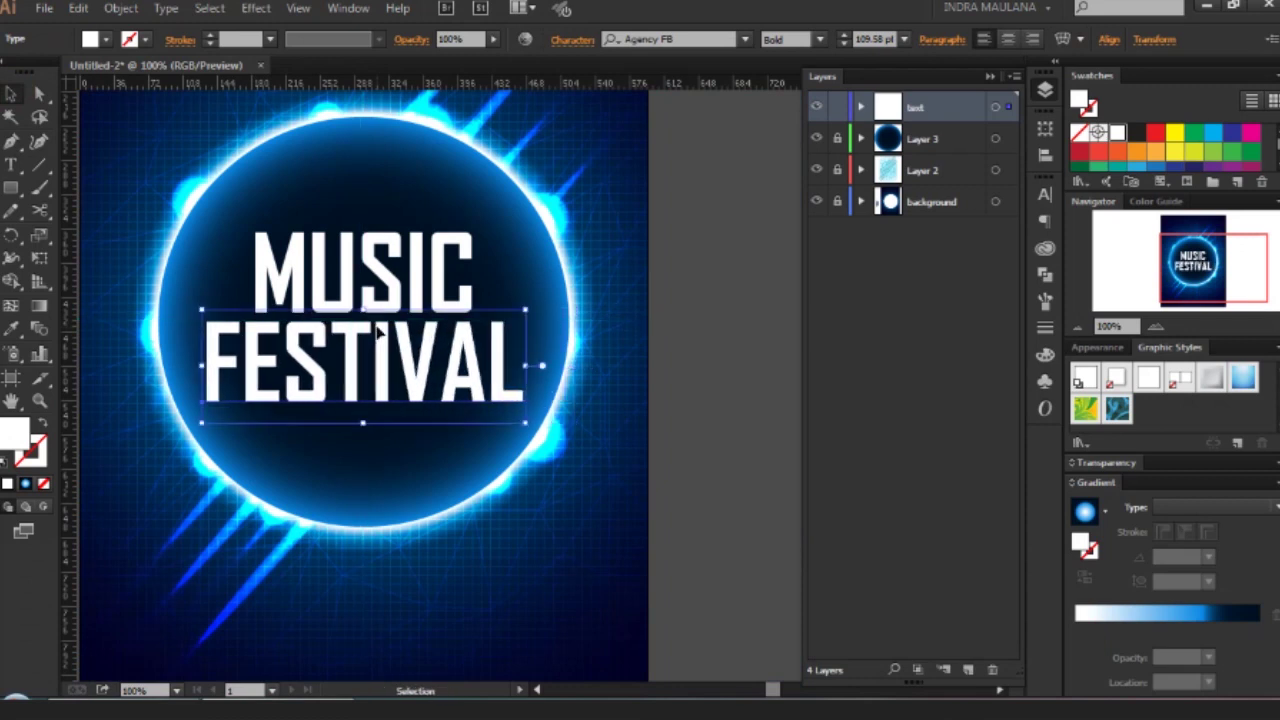
Scale FESTIVAL down to about 79 pt by its corner handle.
drag(525, 311, 497, 329)
drag(572, 405, 572, 405)
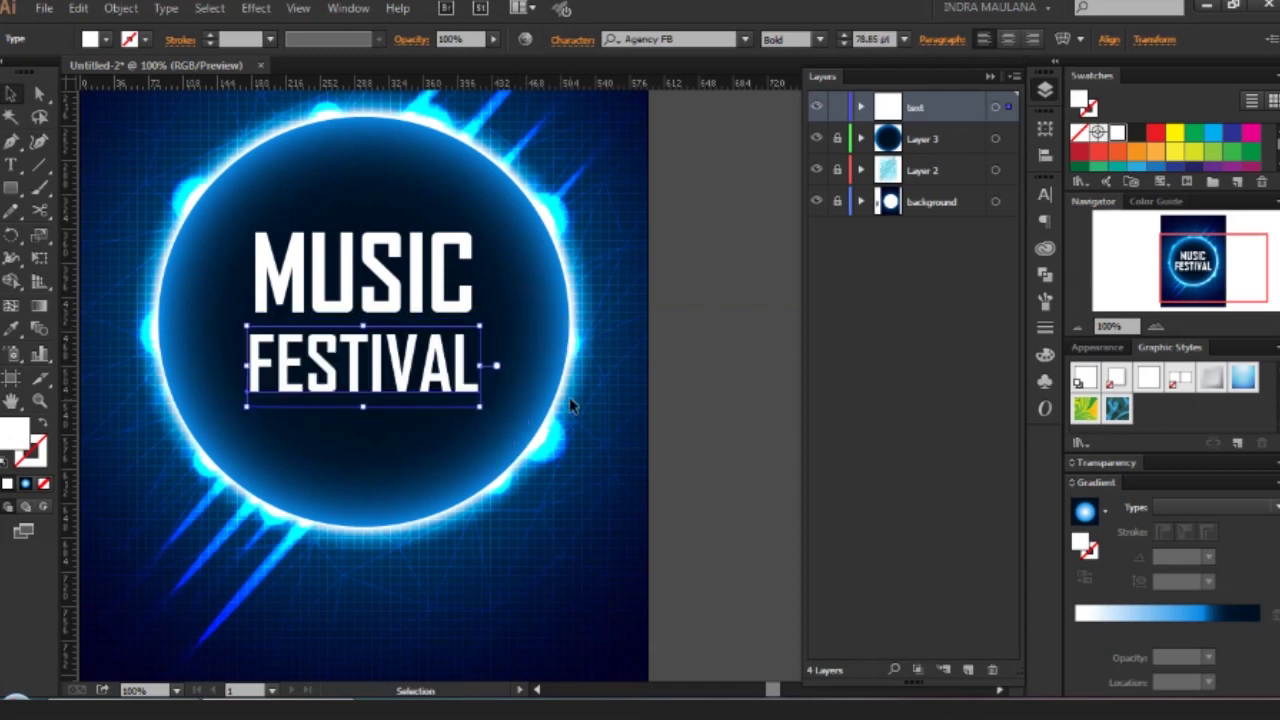
key(ctrl+minus)
click(751, 400)
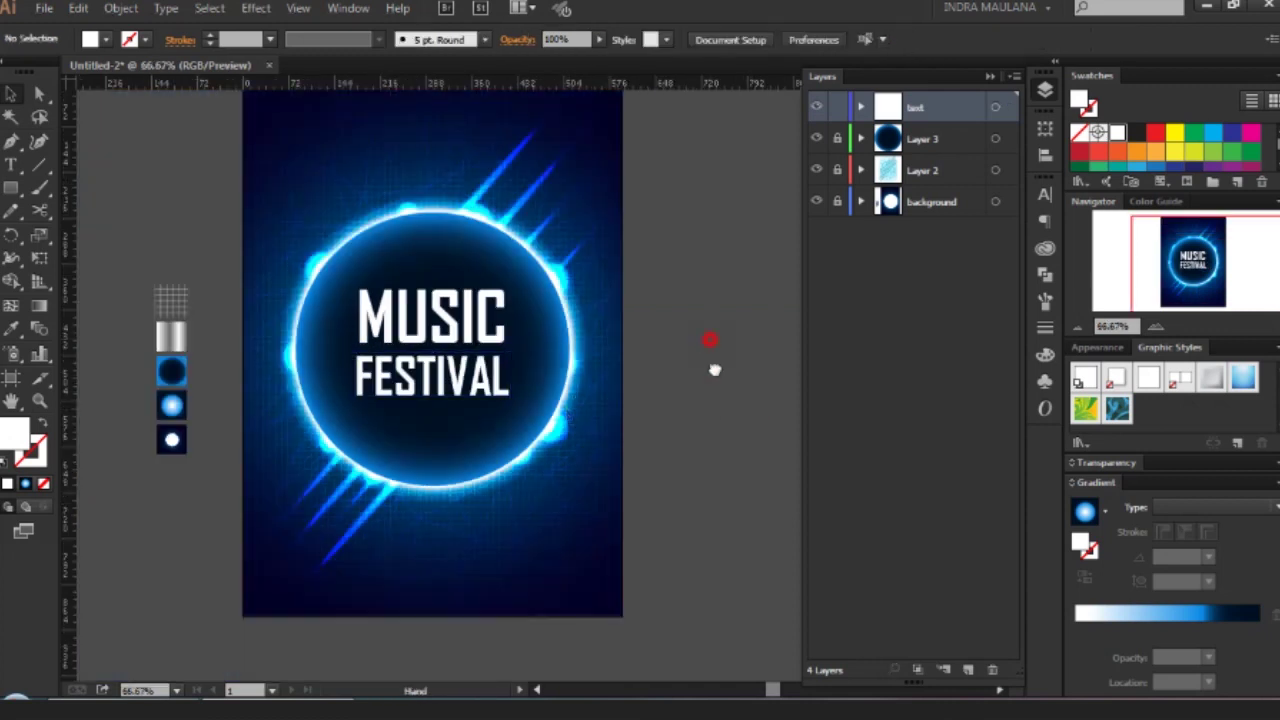
key(ctrl+plus)
Move both title lines together down about 20 px inside the ring.
drag(597, 486, 318, 208)
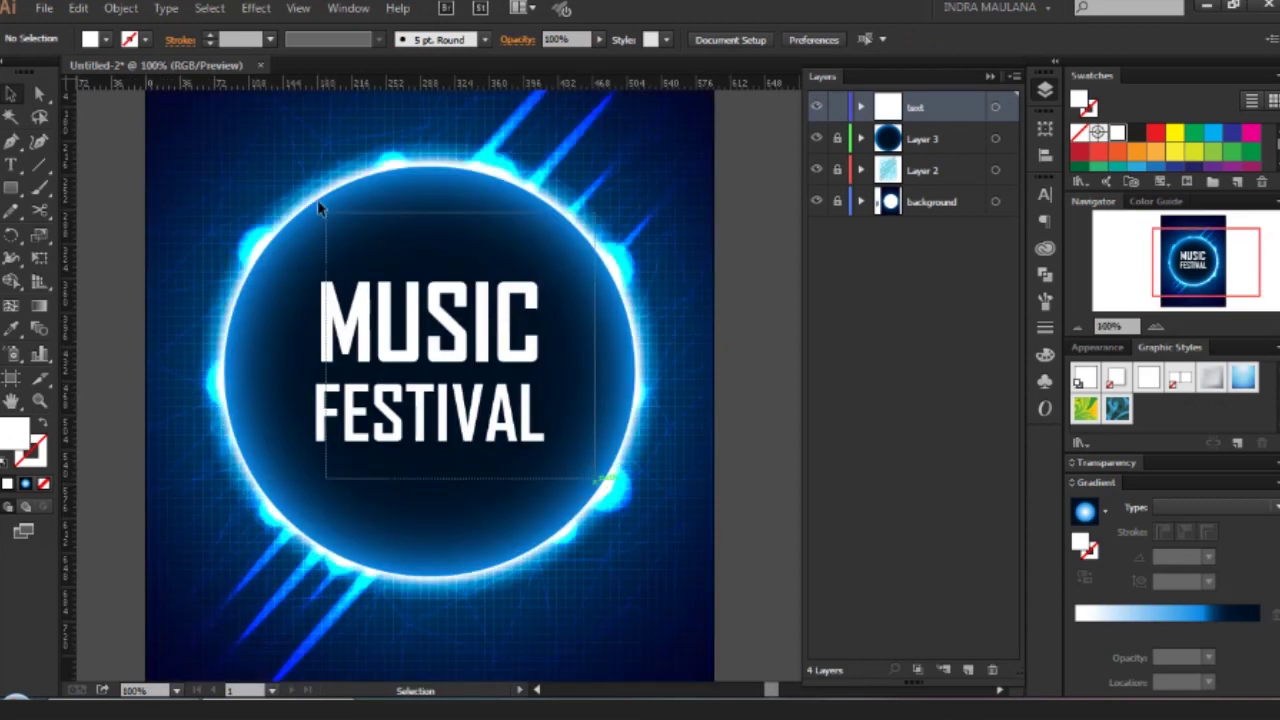
key(a)
key(v)
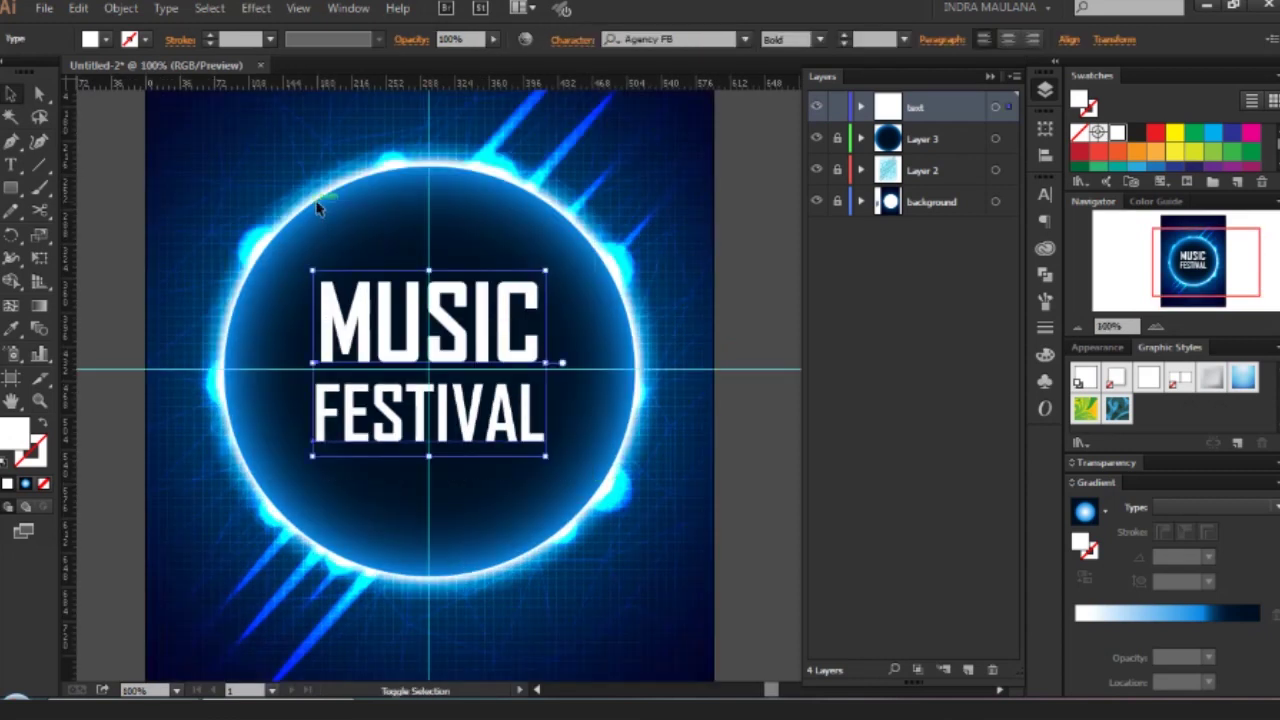
key(shift+Down)
key(shift+Down)
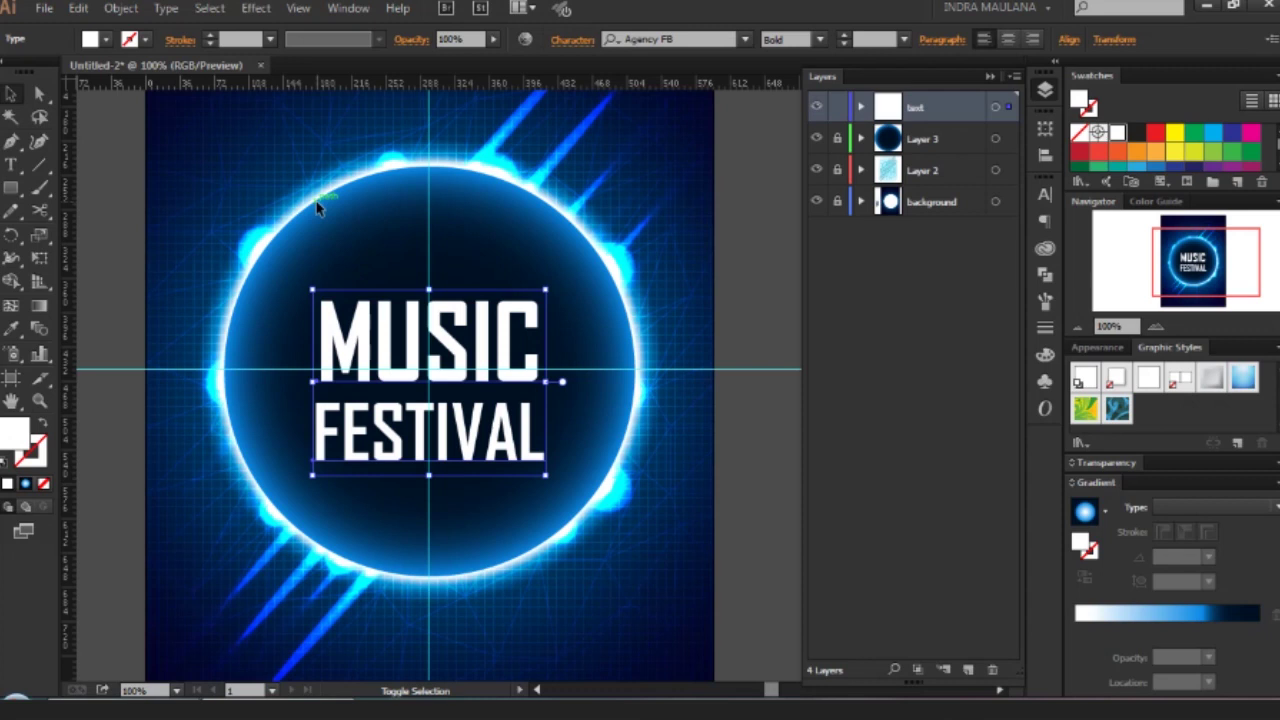
key(ctrl+minus)
key(ctrl+minus)
Hide the centre guides to view the finished title.
click(206, 200)
key(a)
key(ctrl+semicolon)
key(ctrl+plus)
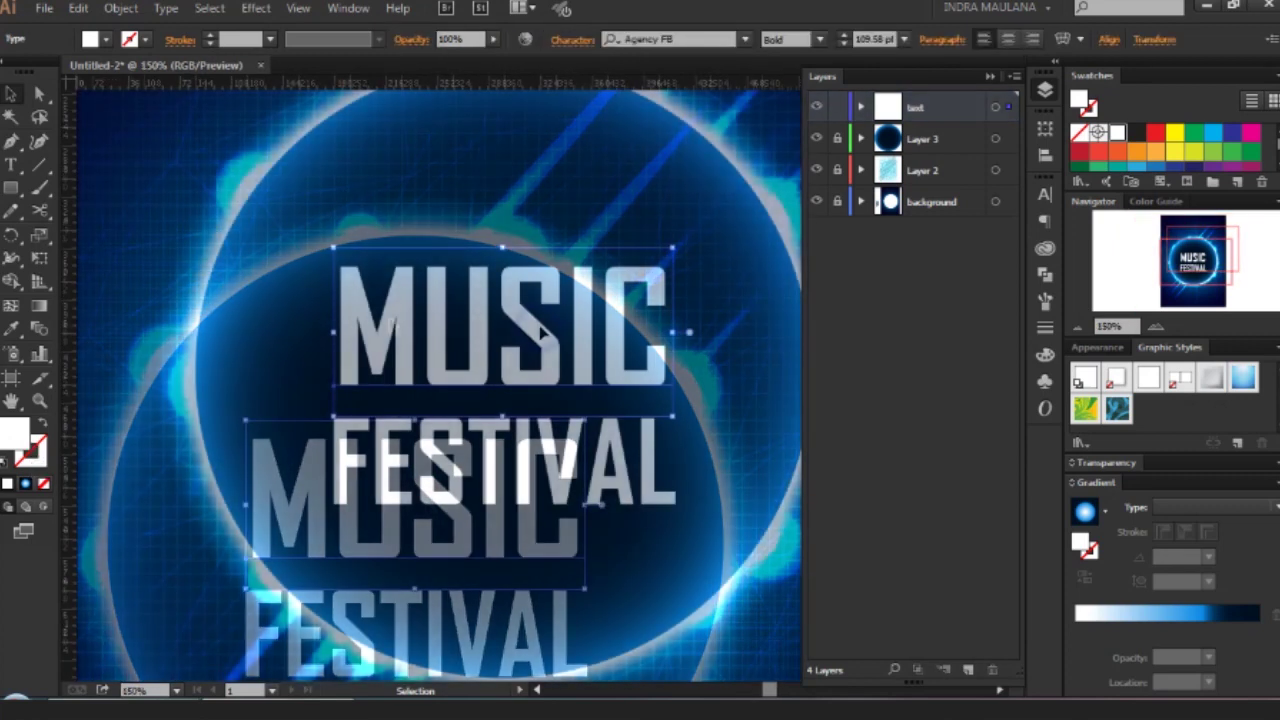
Convert MUSIC to outlines and give it the white-to-black linear gradient.
right_click(541, 336)
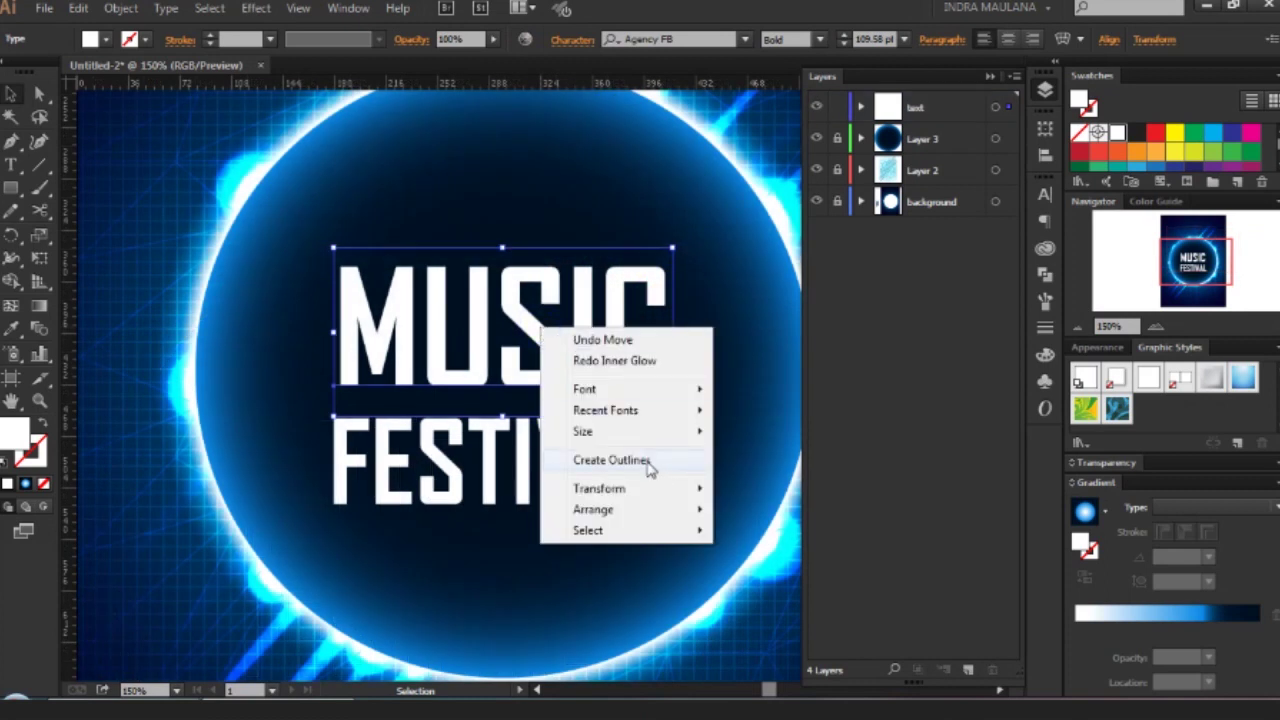
click(647, 462)
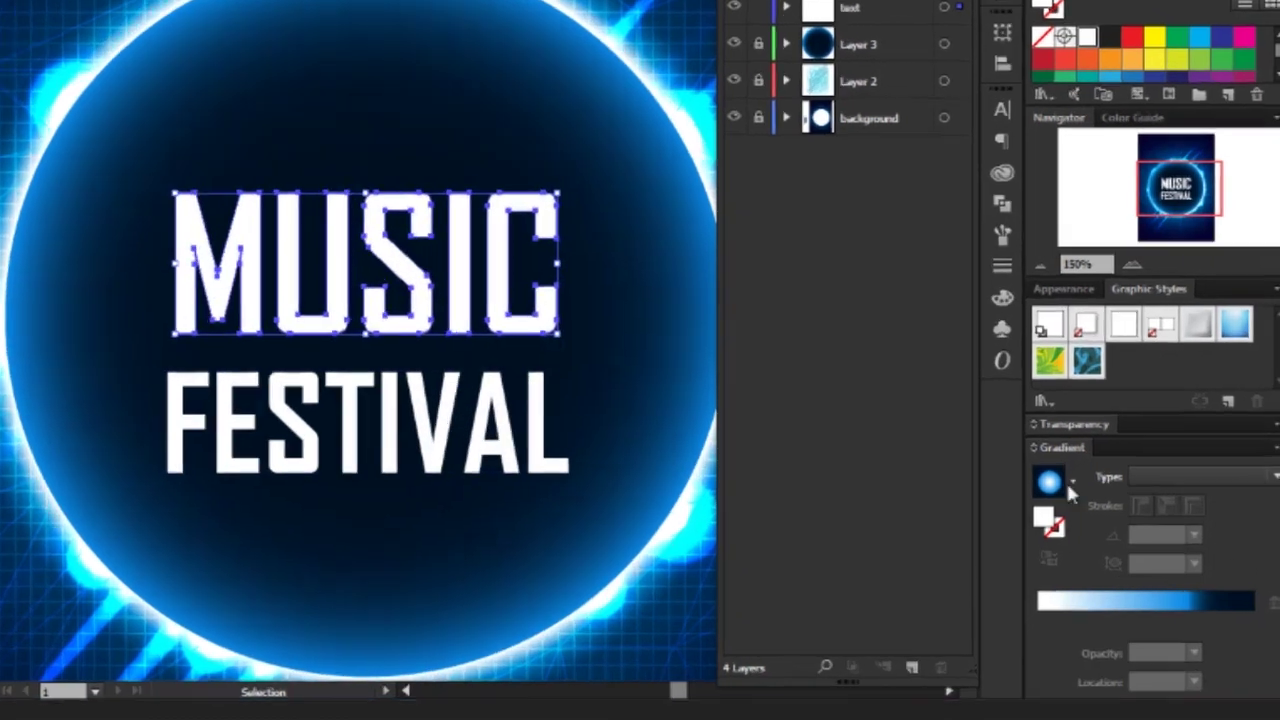
click(1105, 512)
click(778, 436)
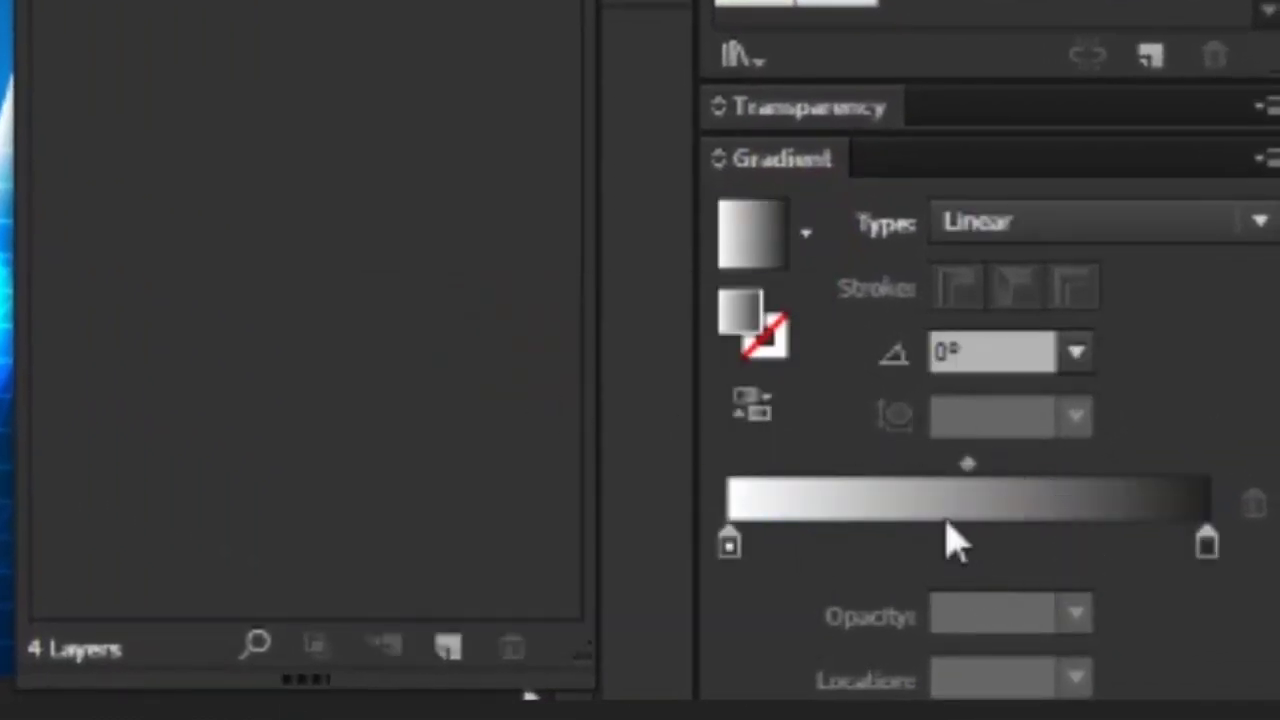
Arrange the gradient stops at about 22%, 60% and 100% for silver banding.
click(970, 543)
click(1206, 546)
drag(1206, 546, 1205, 600)
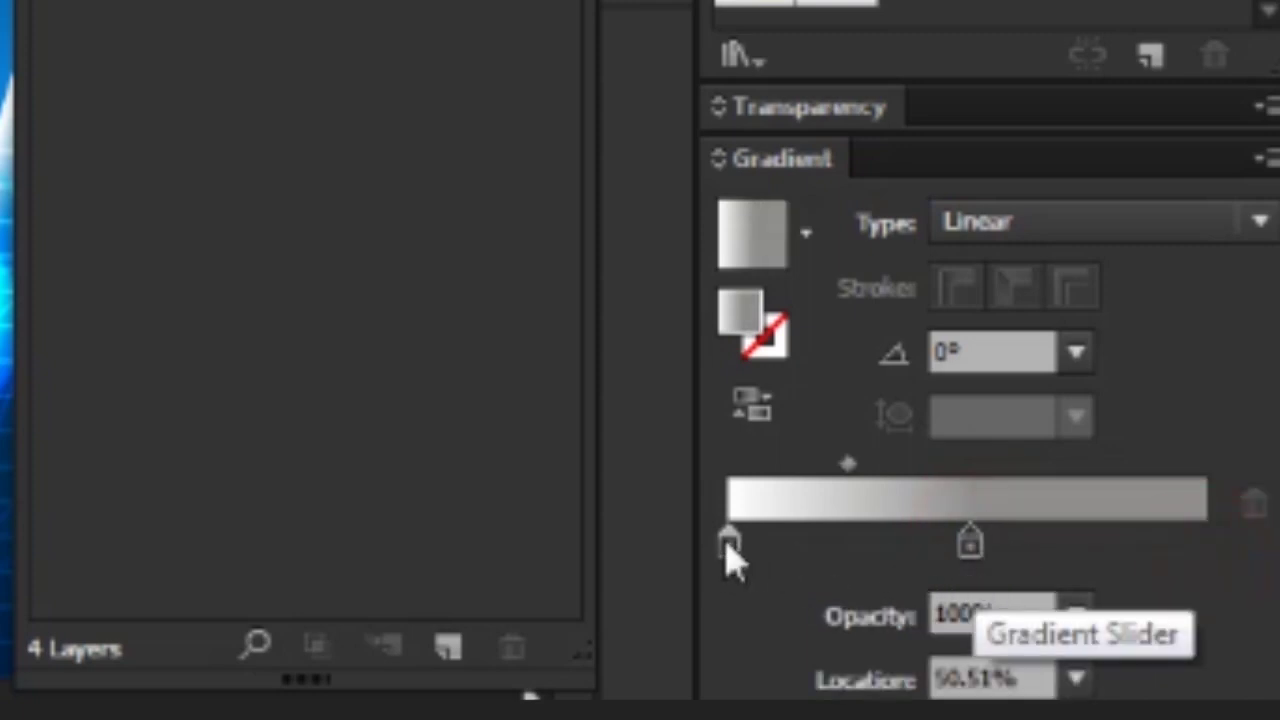
click(1137, 545)
click(1180, 545)
drag(1180, 545, 1206, 545)
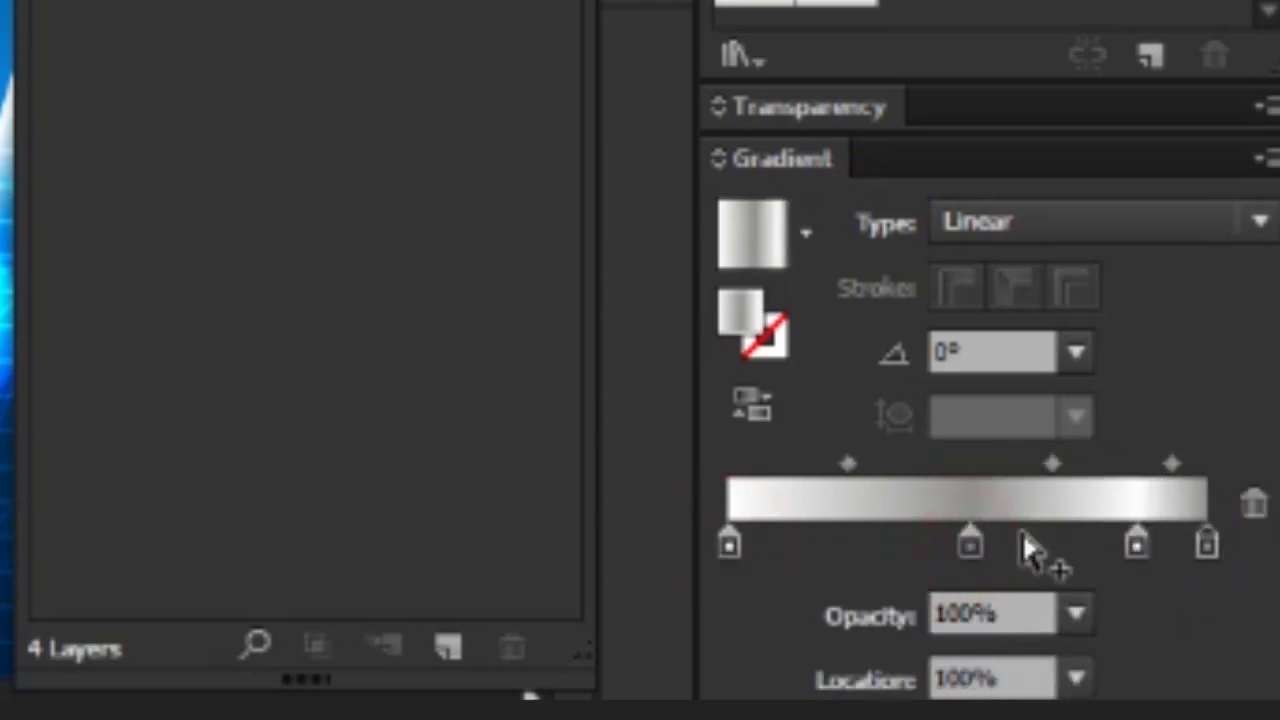
drag(969, 545, 834, 548)
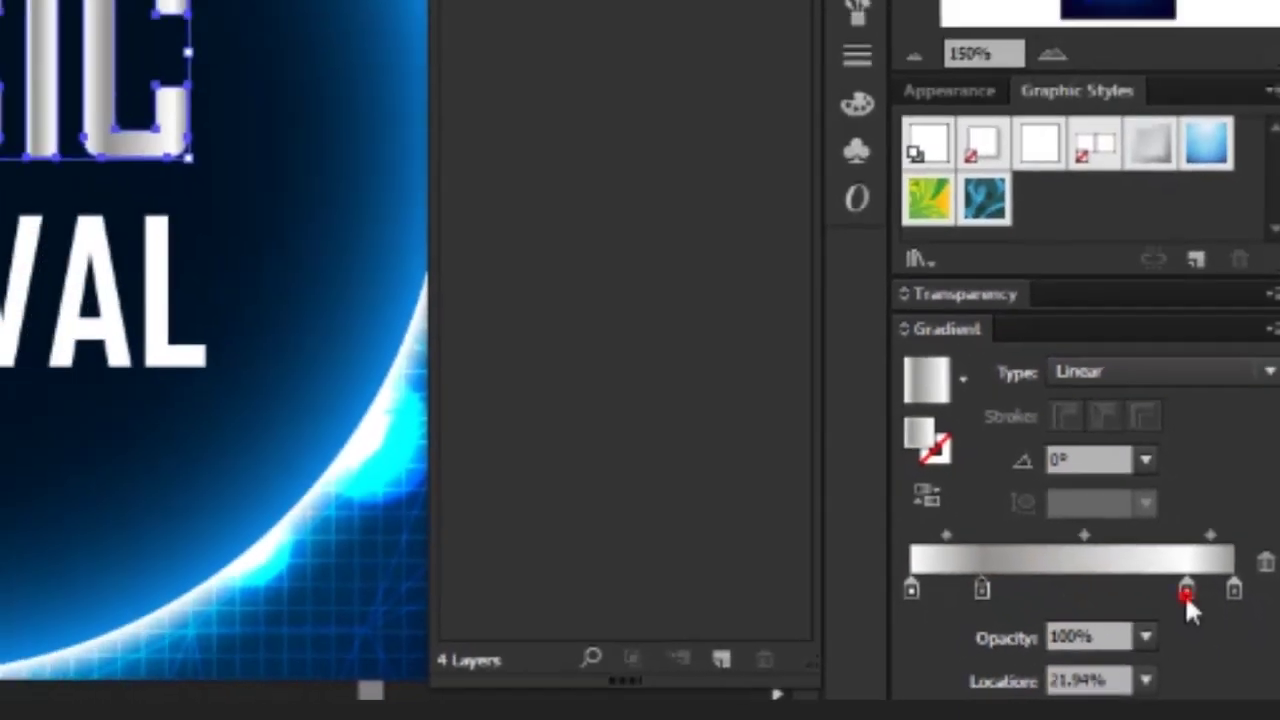
drag(1145, 550, 1030, 550)
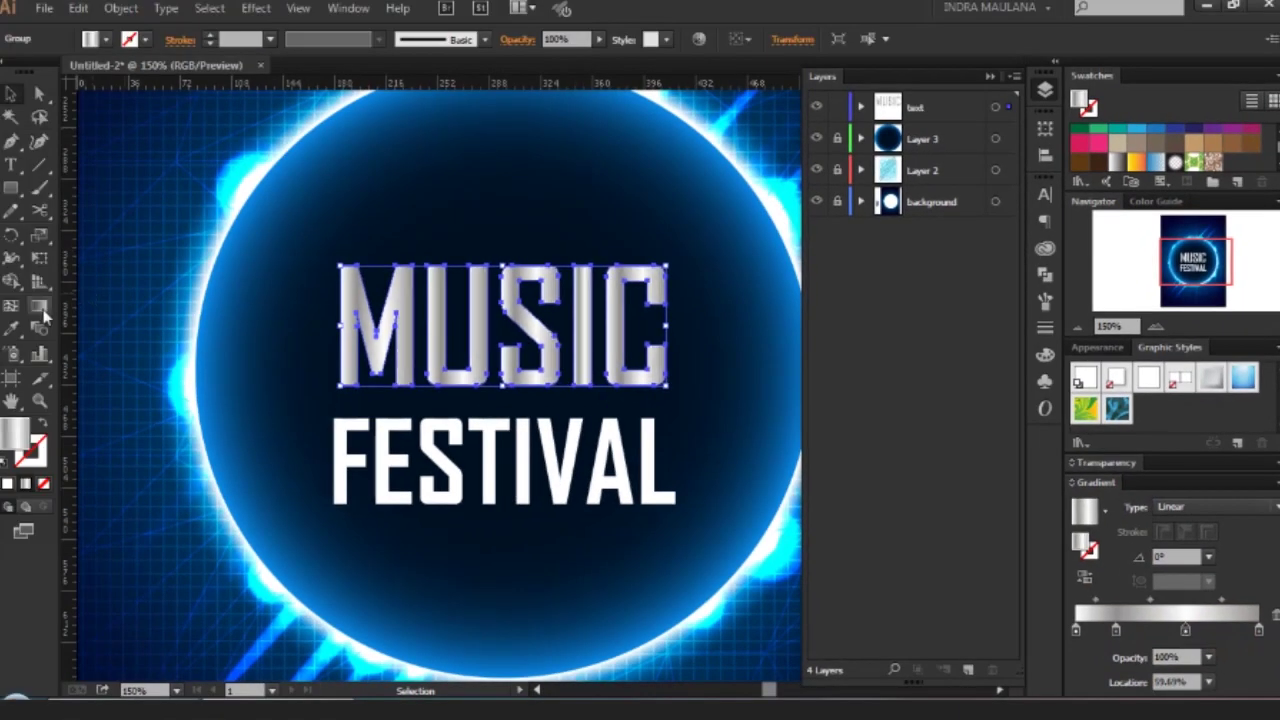
Drag the MUSIC gradient vertically with the Gradient tool to test it.
click(40, 308)
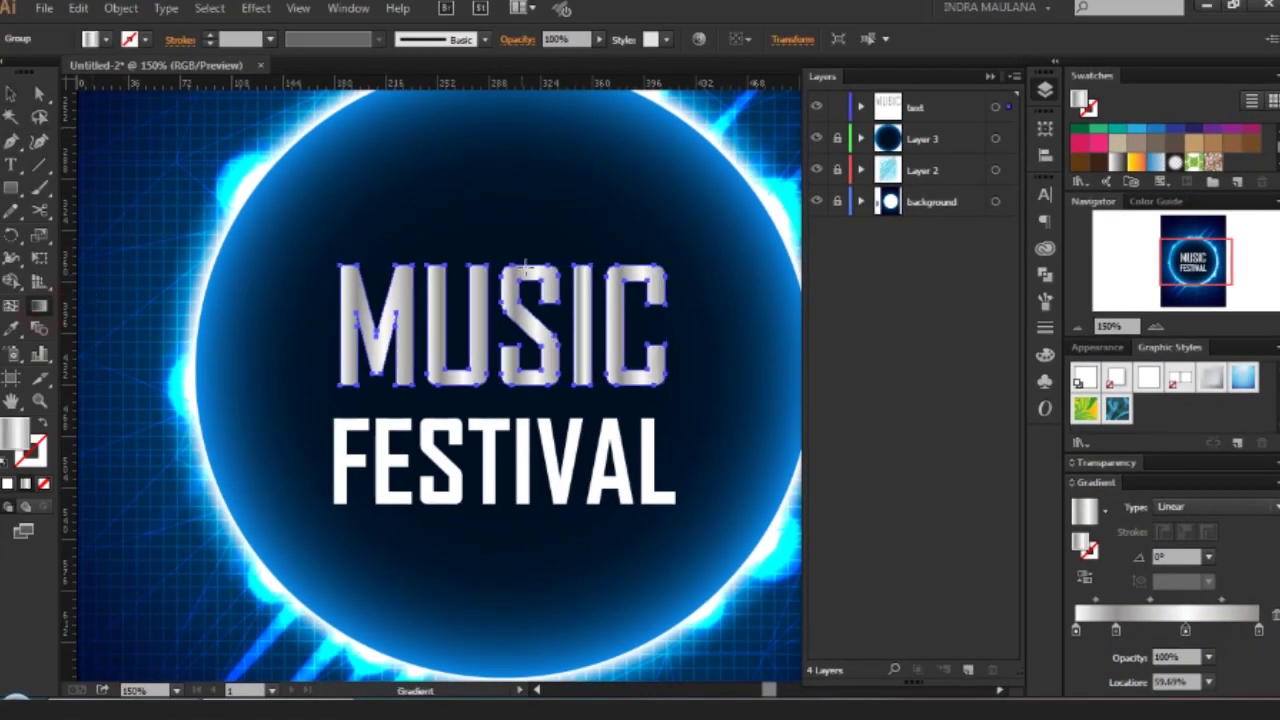
mouse_move(527, 258)
mouse_down()
mouse_move(527, 380)
mouse_move(490, 375)
mouse_up()
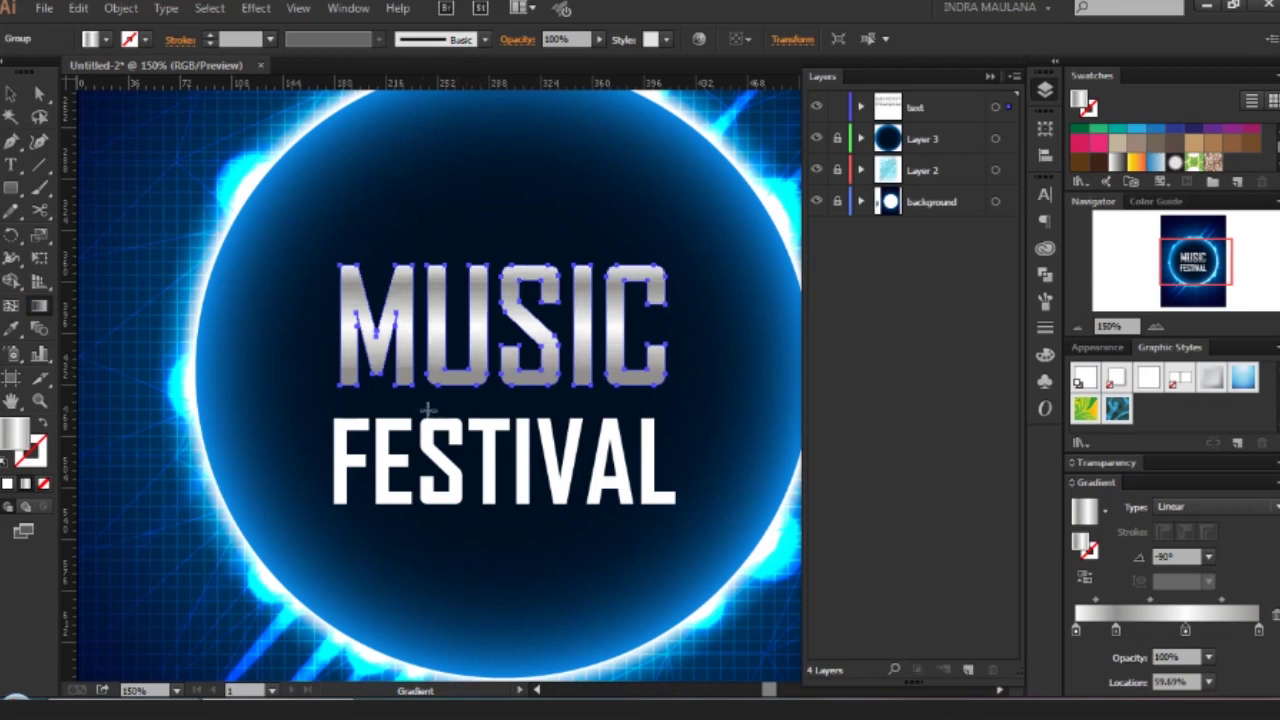
key(v)
click(770, 143)
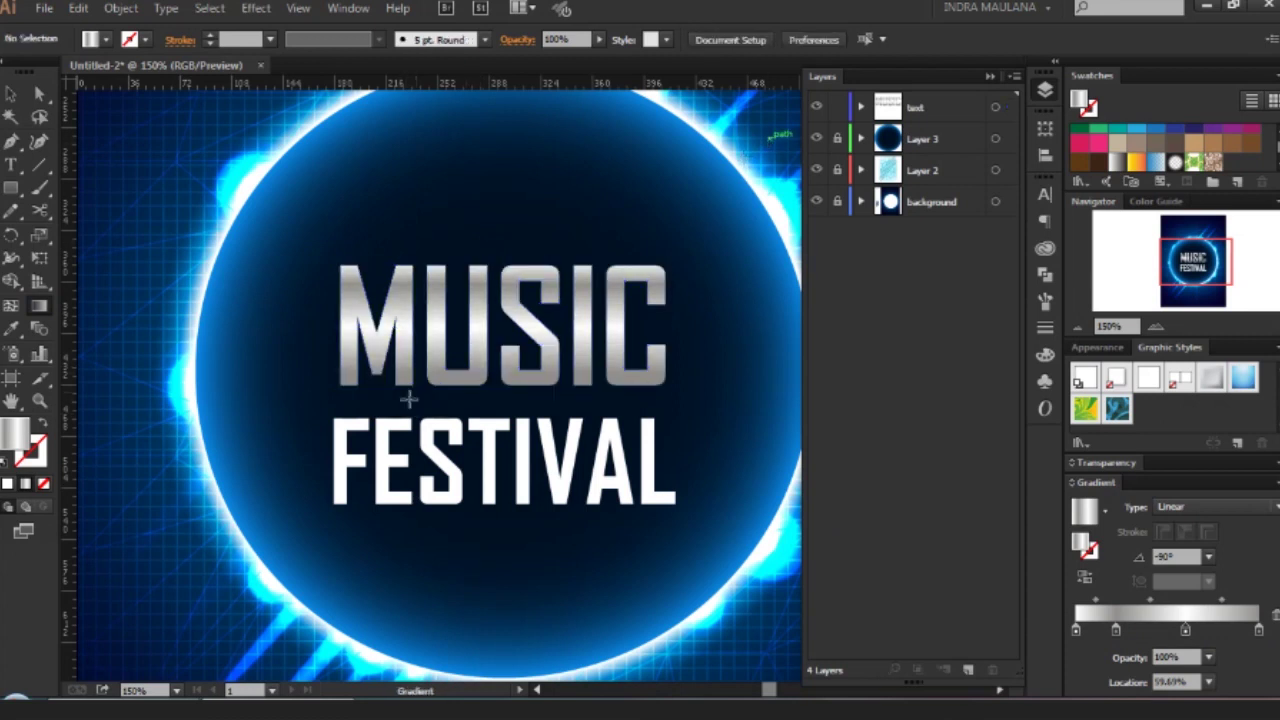
key(ctrl+0)
key(ctrl+plus)
key(ctrl+plus)
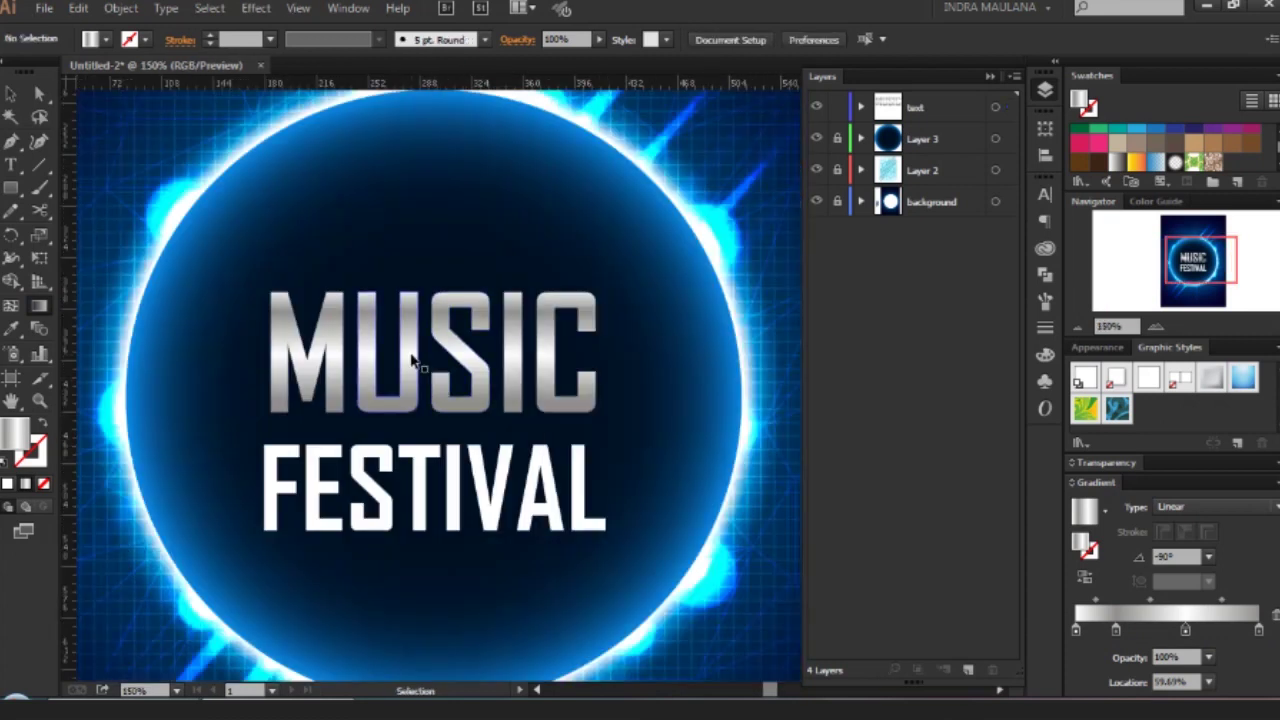
Redraw the MUSIC gradient horizontally, back to a 0° angle.
click(413, 362)
key(g)
drag(265, 370, 600, 371)
key(v)
click(686, 200)
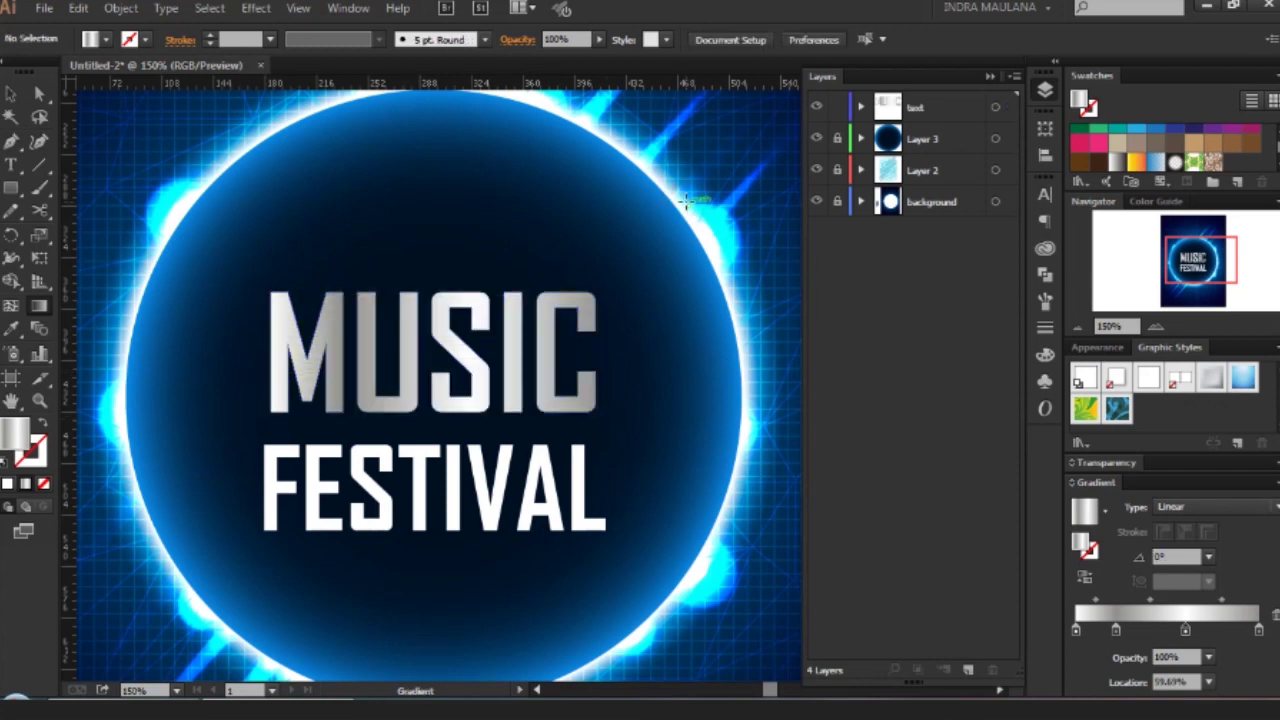
click(10, 93)
Draw a rectangle covering the top half of the MUSIC letters.
click(345, 314)
click(10, 188)
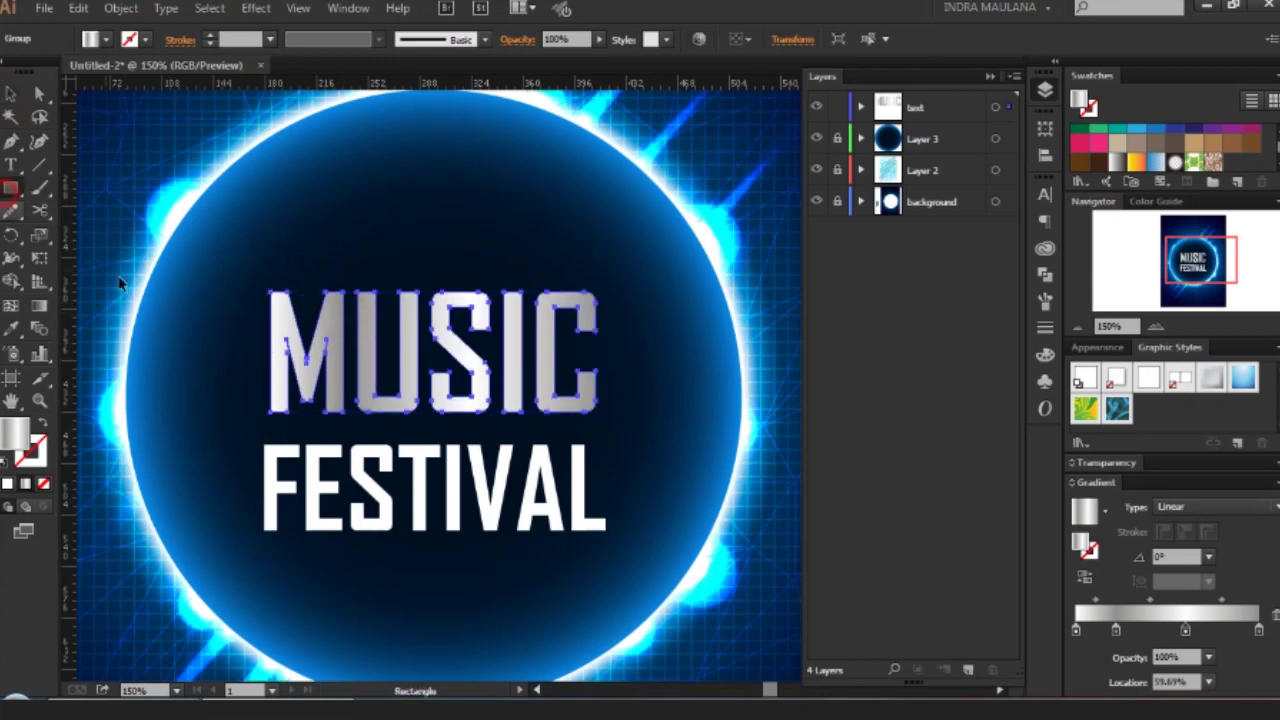
drag(230, 352, 631, 529)
key(v)
shift+click(573, 400)
drag(573, 400, 573, 270)
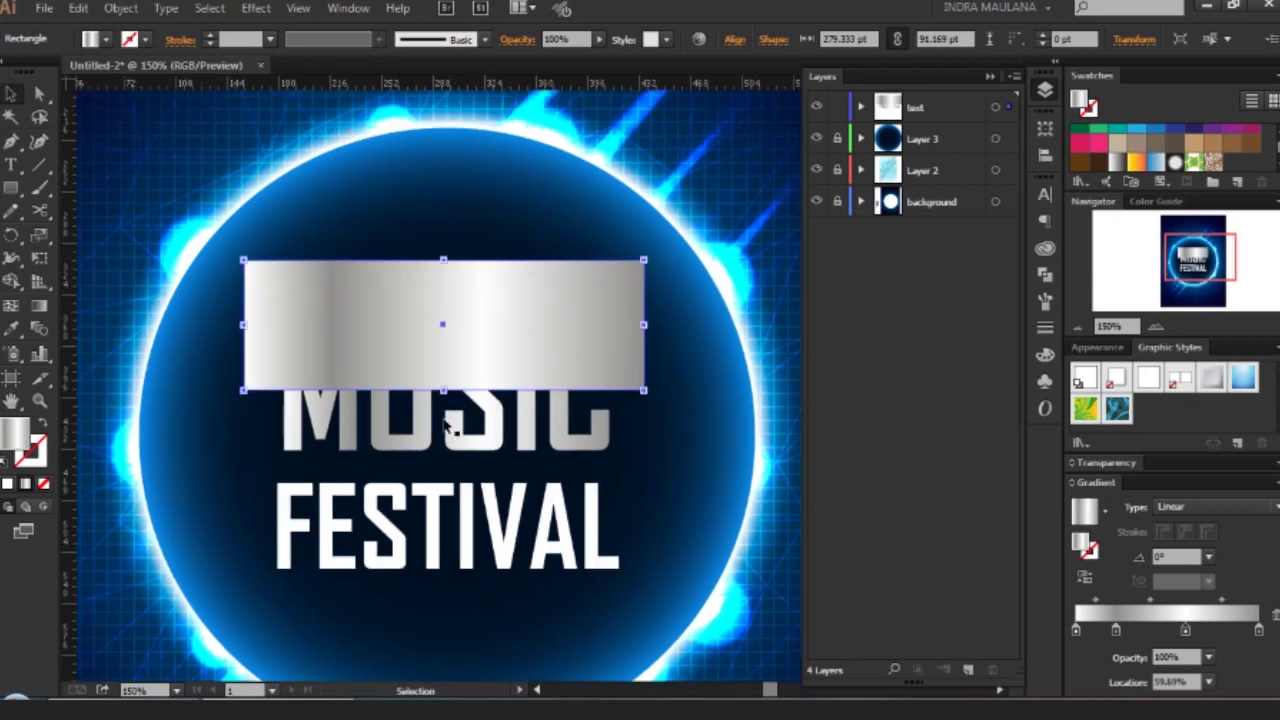
Trim away the rectangle outside the letters with the Shape Builder tool.
drag(668, 438, 412, 280)
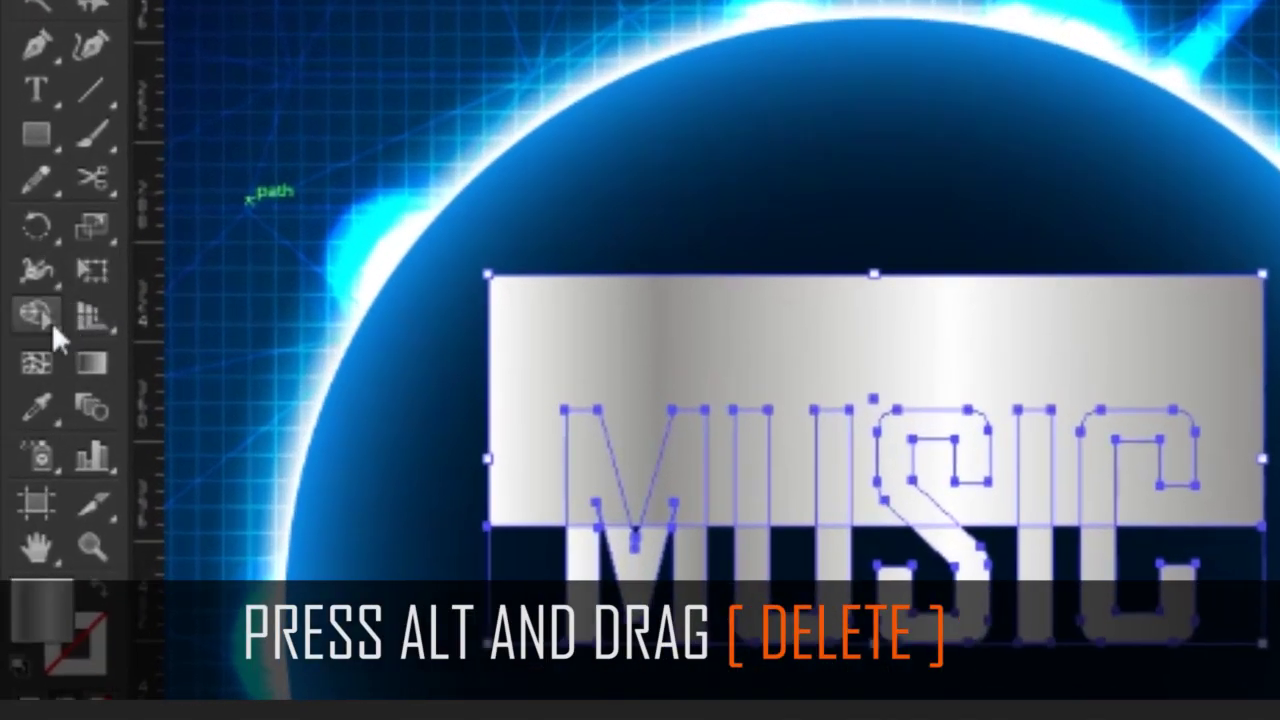
click(51, 321)
drag(665, 358, 935, 318)
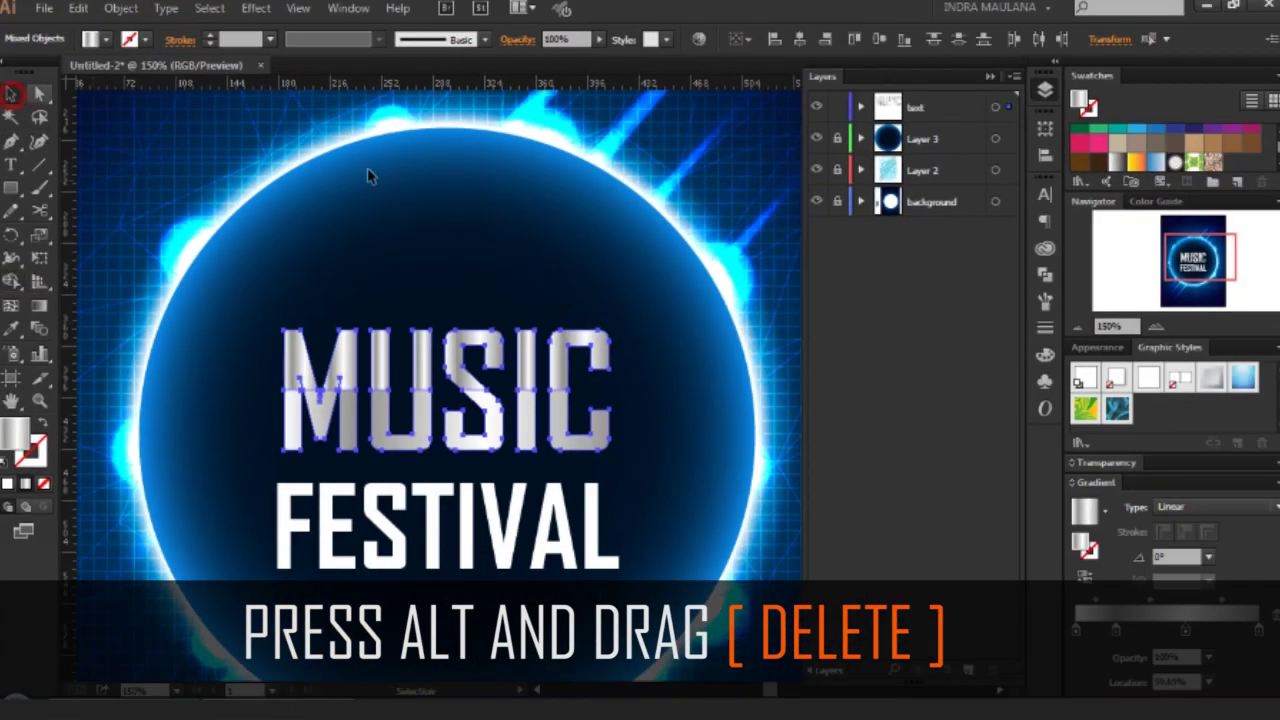
key(v)
Select the five top slices of M, U, S, I and C.
click(350, 365)
shift+click(290, 365)
shift+click(423, 366)
shift+click(500, 360)
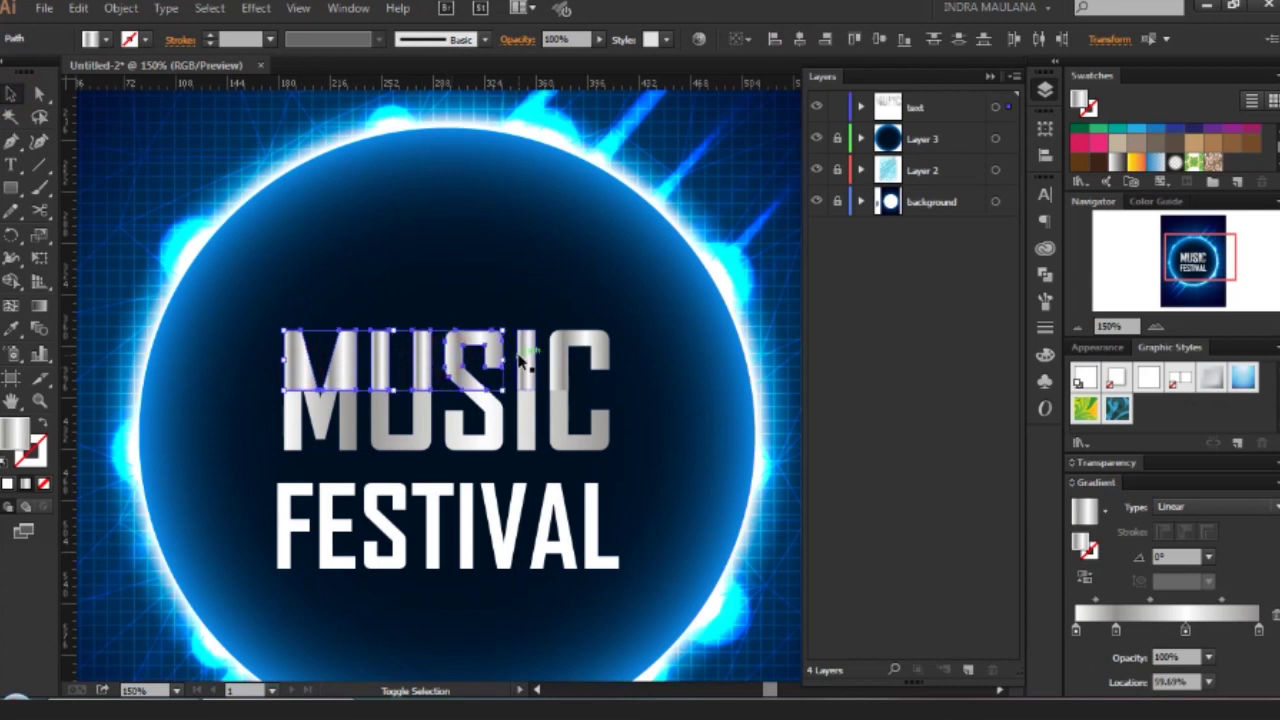
shift+click(578, 360)
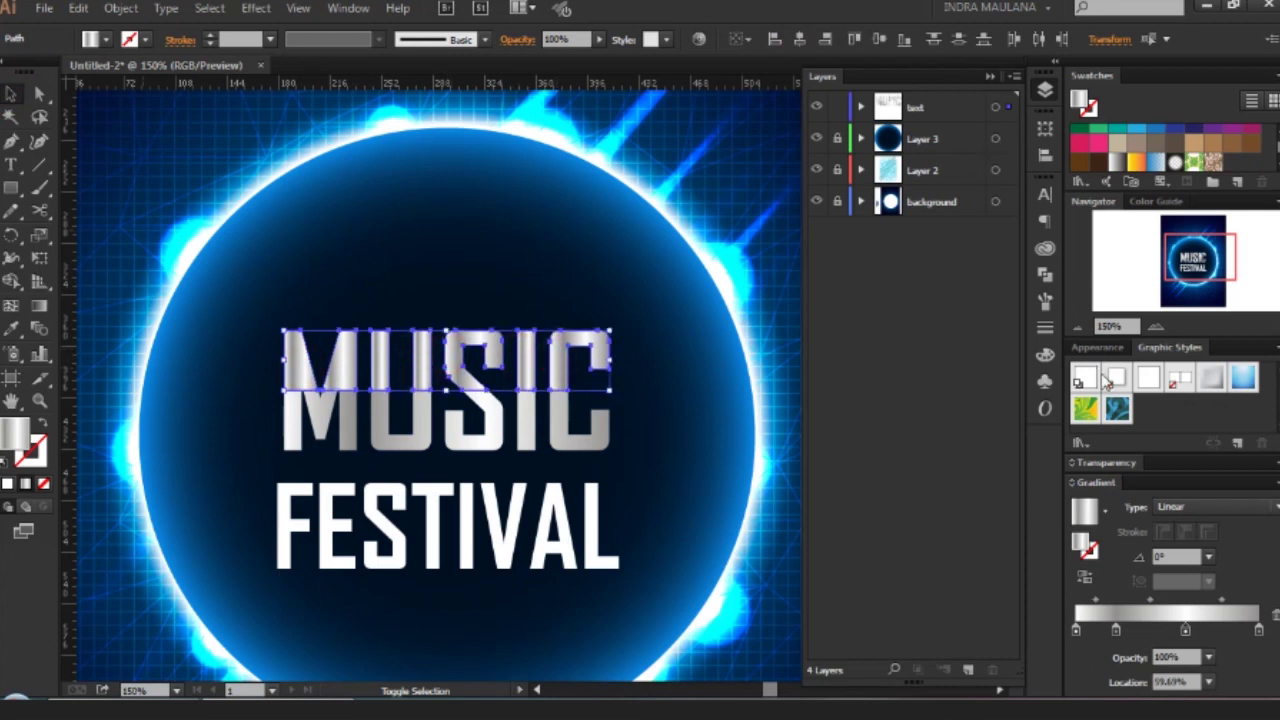
Fill the top slices of MUSIC with white.
click(1044, 273)
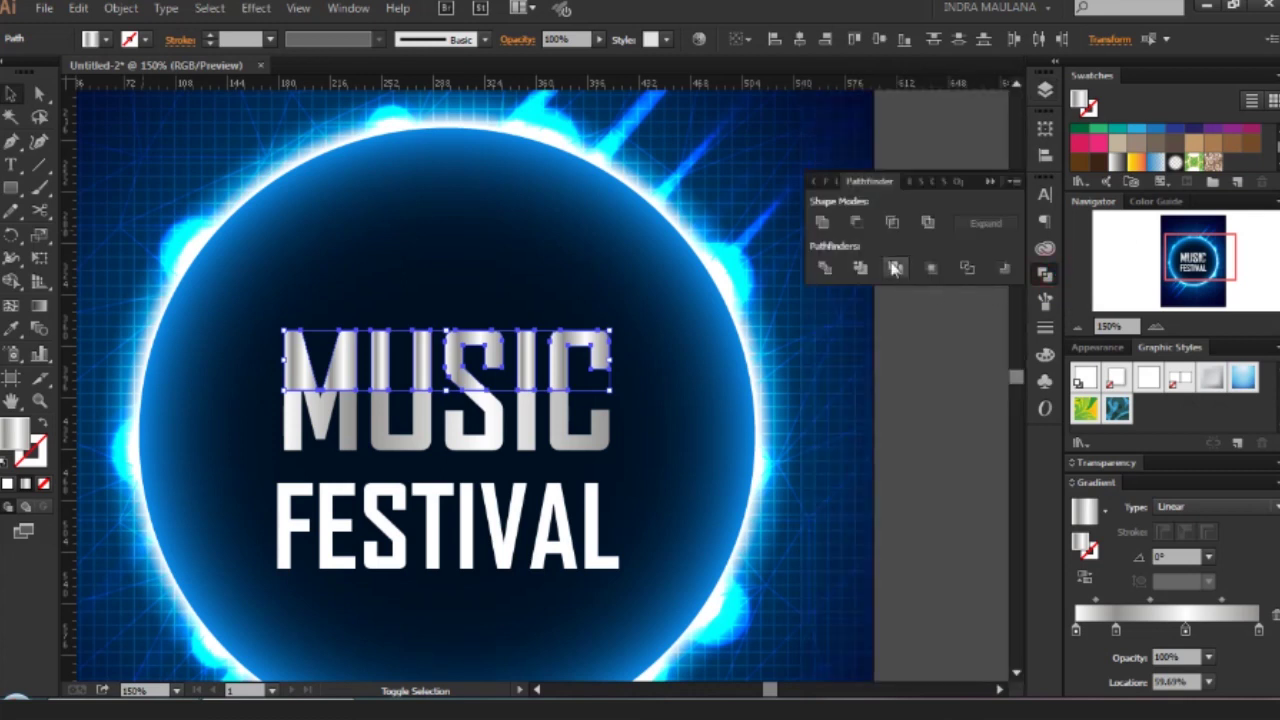
click(106, 39)
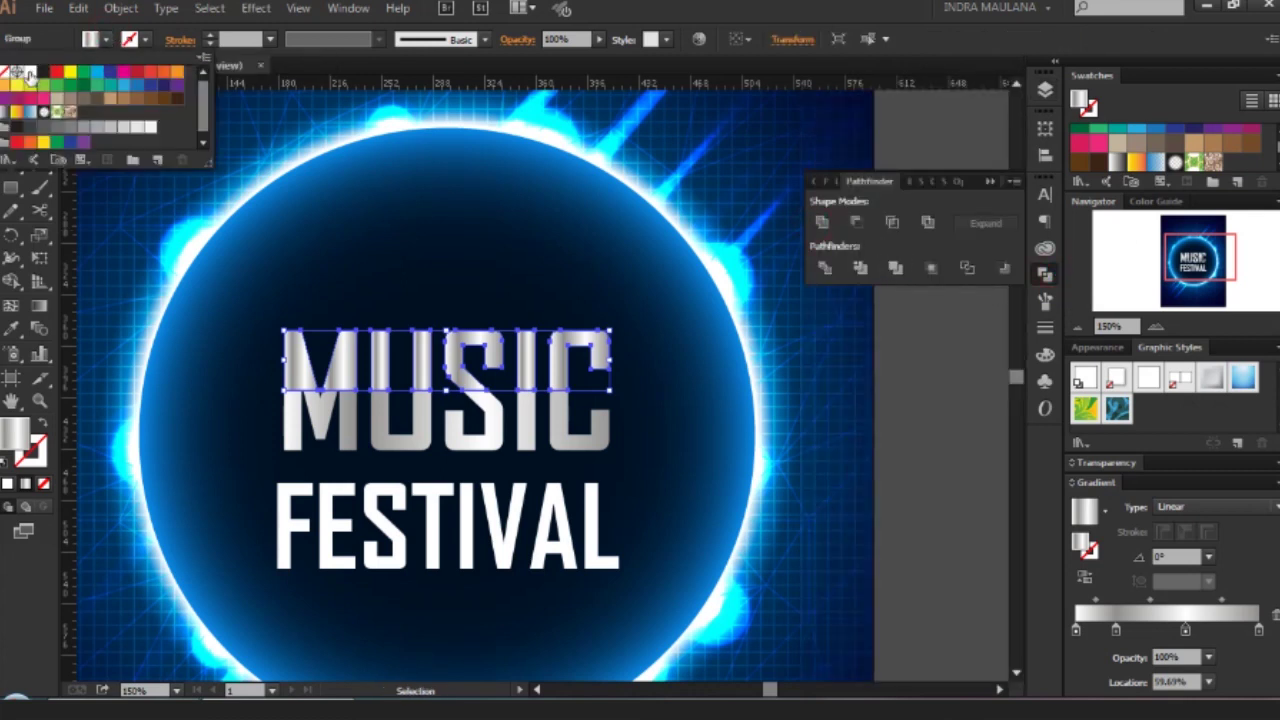
click(29, 73)
click(984, 182)
Set the top slices' opacity to 50%, replacing an initial 30%.
click(581, 37)
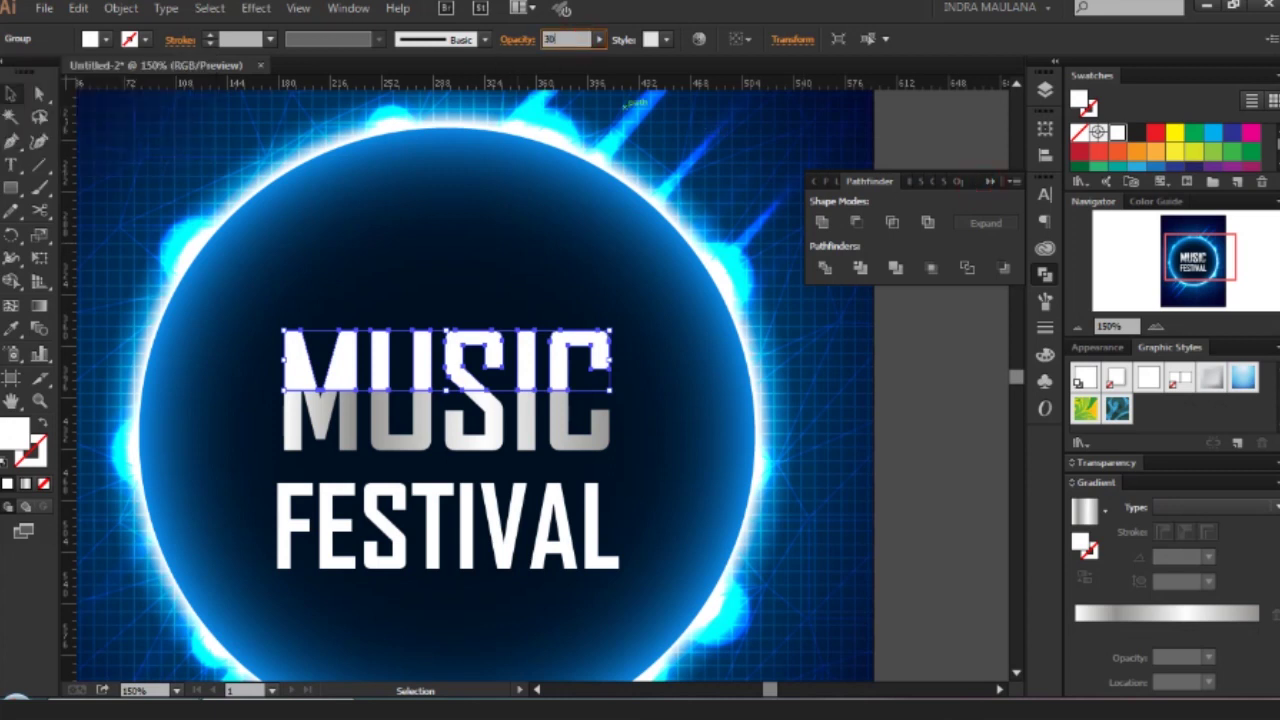
key(Return)
click(770, 163)
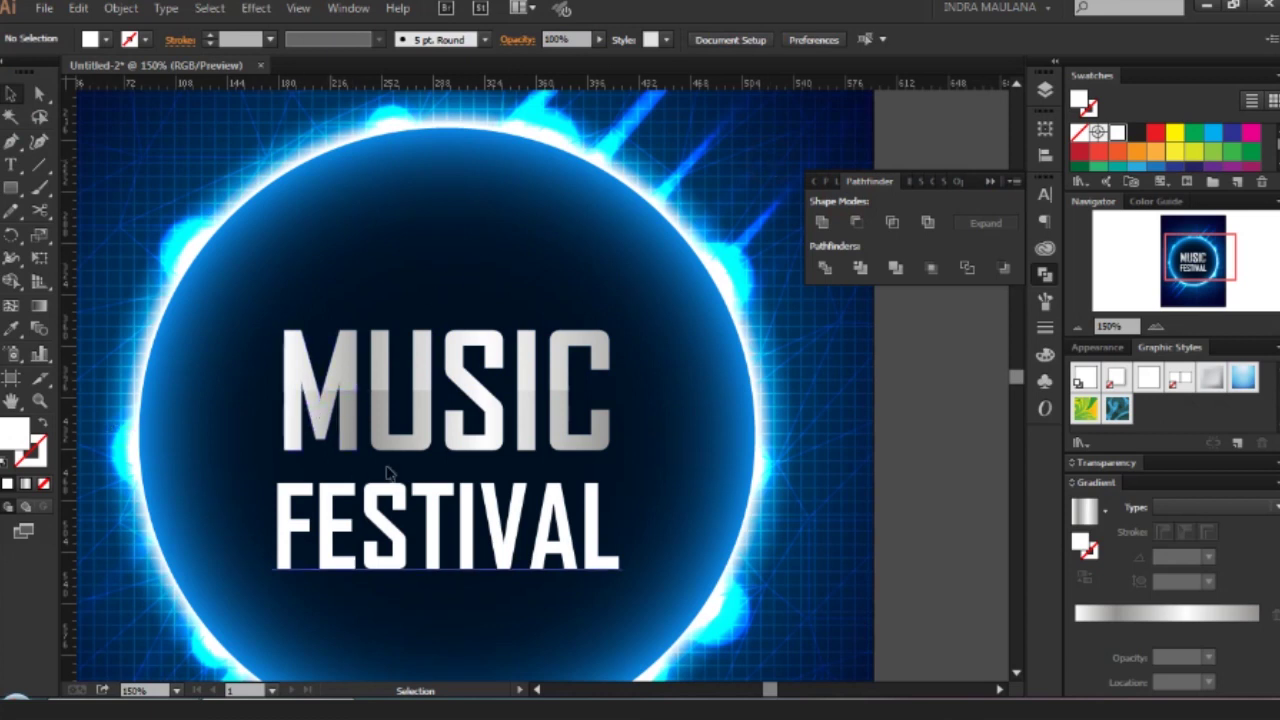
click(381, 372)
click(568, 39)
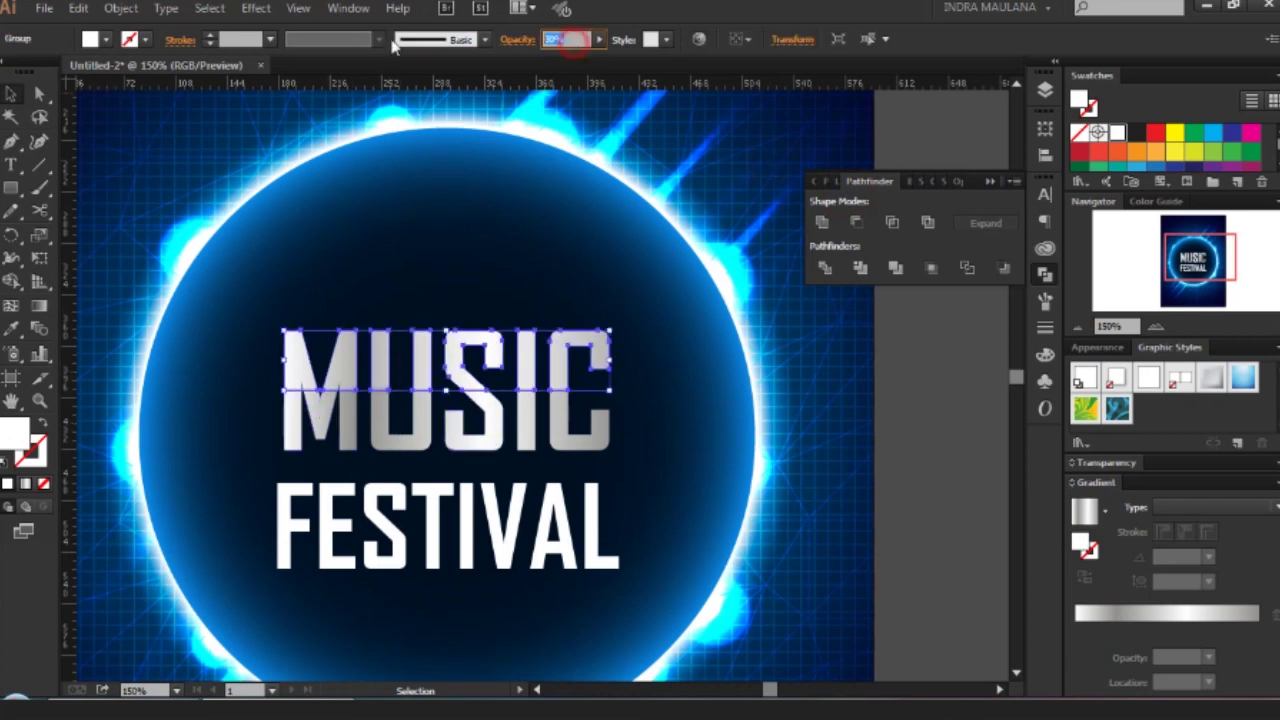
text(50)
key(Return)
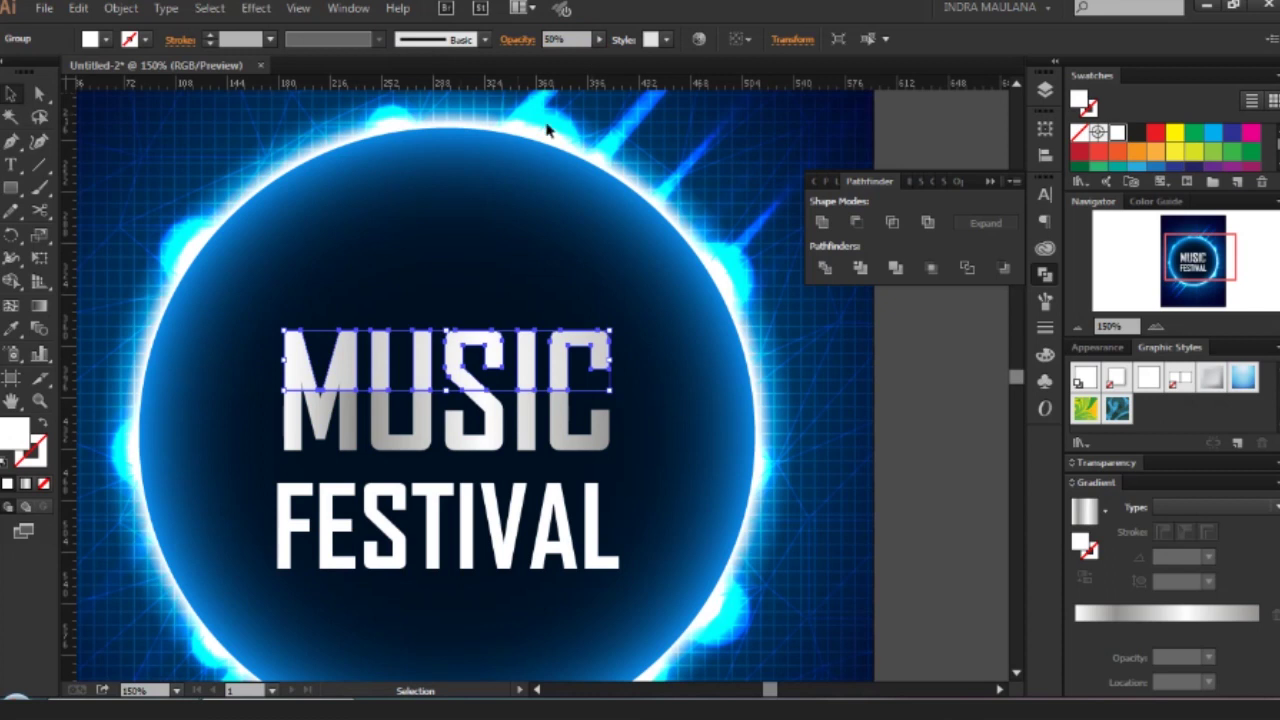
click(768, 160)
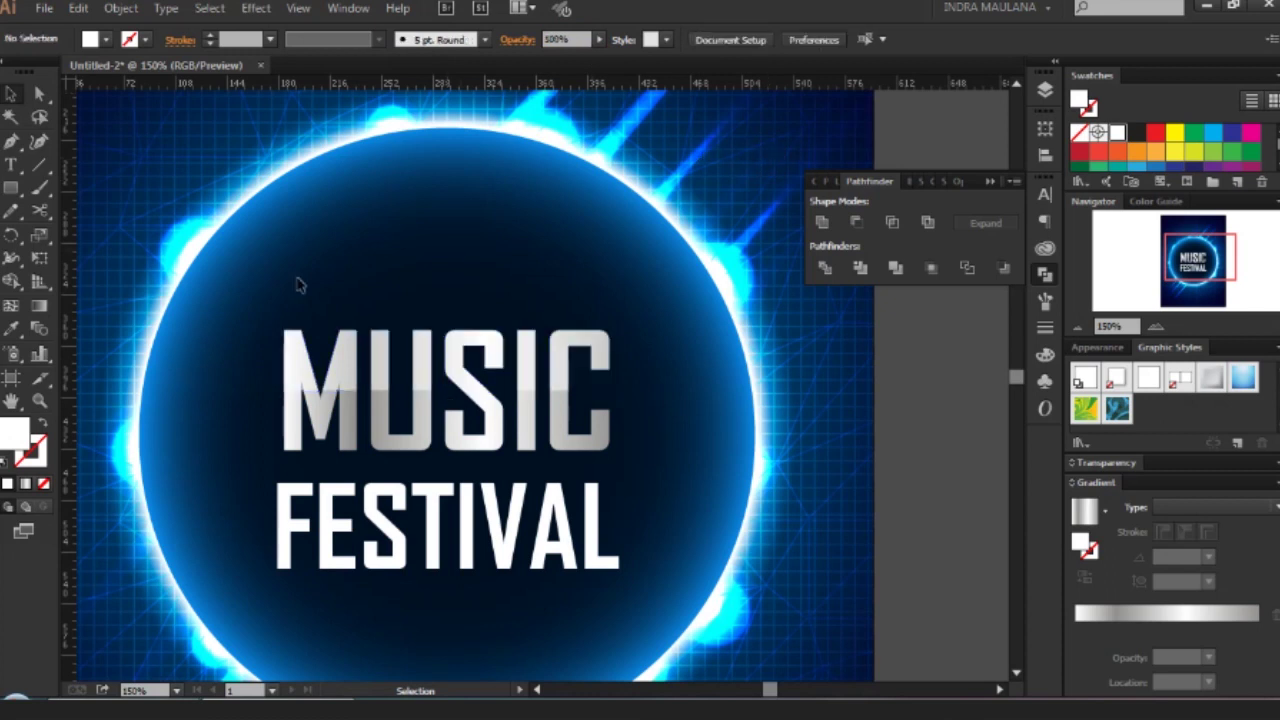
Reposition the view and reselect the MUSIC letters.
scroll(166, 386, down, 3)
scroll(166, 386, up, 3)
drag(305, 430, 283, 418)
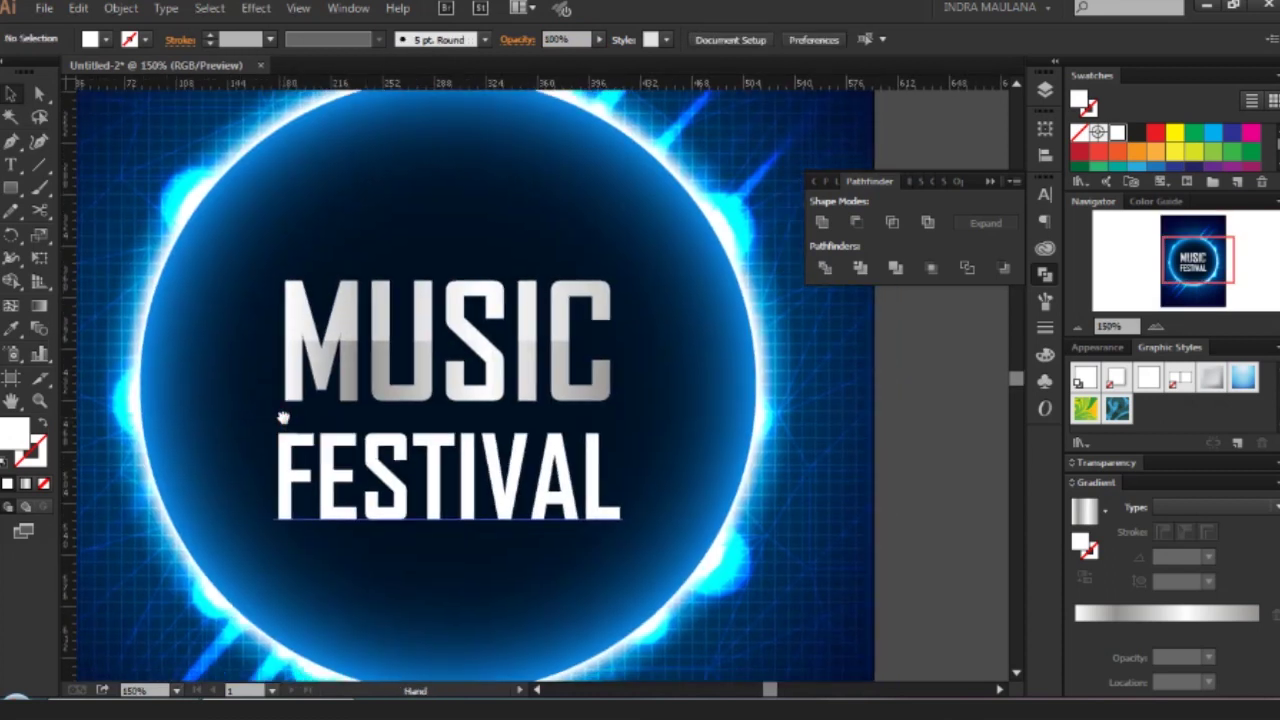
click(377, 373)
click(255, 10)
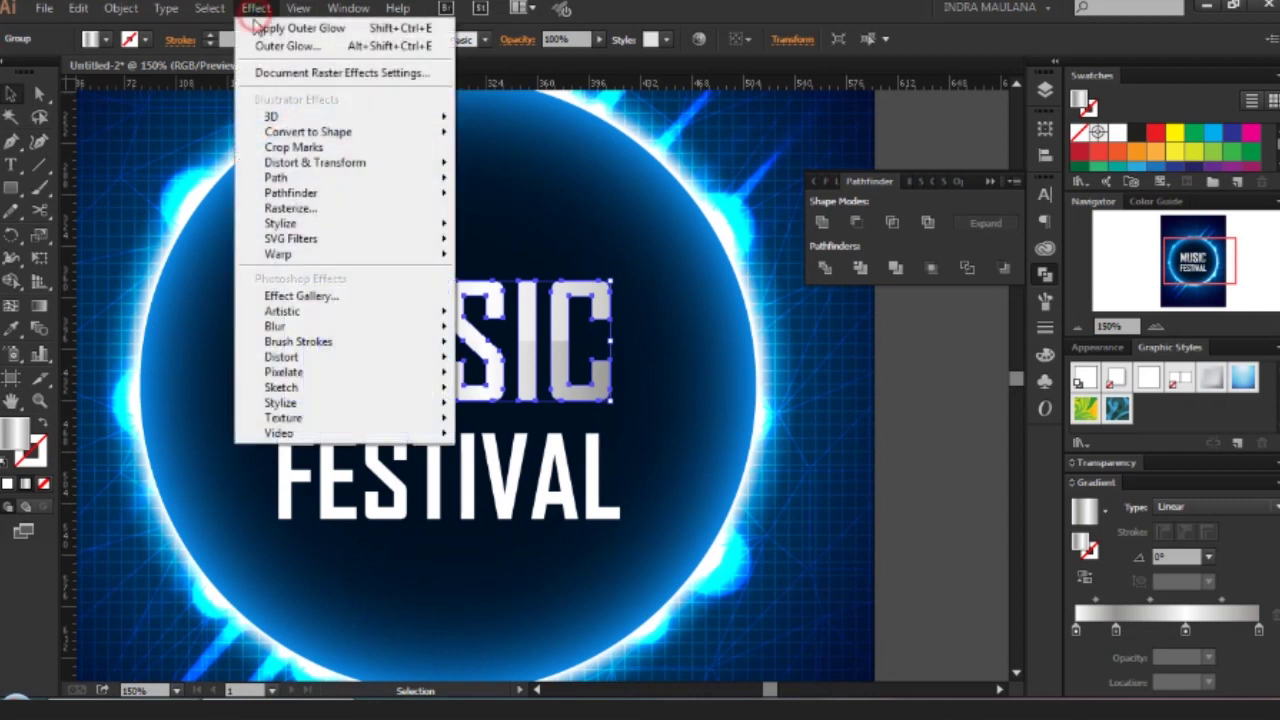
mouse_move(300, 223)
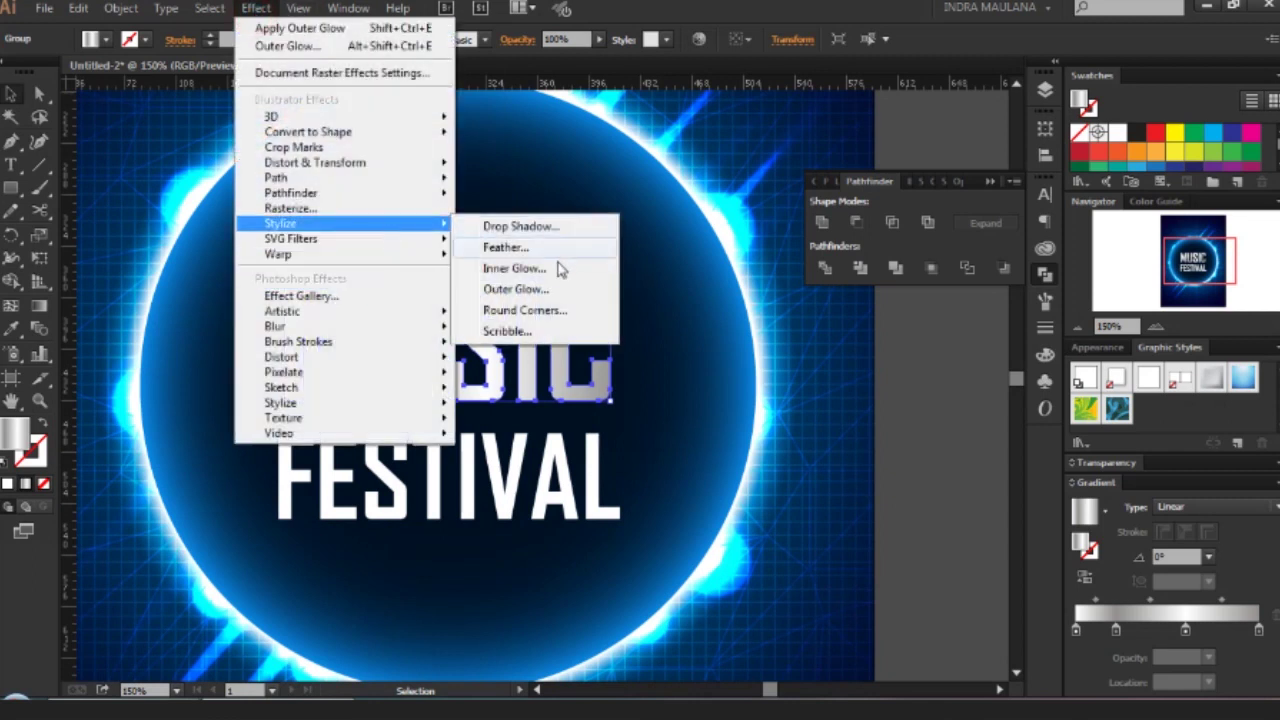
Preview a cyan Color Dodge Inner Glow on MUSIC at 71% opacity, blur 8 pt.
click(552, 268)
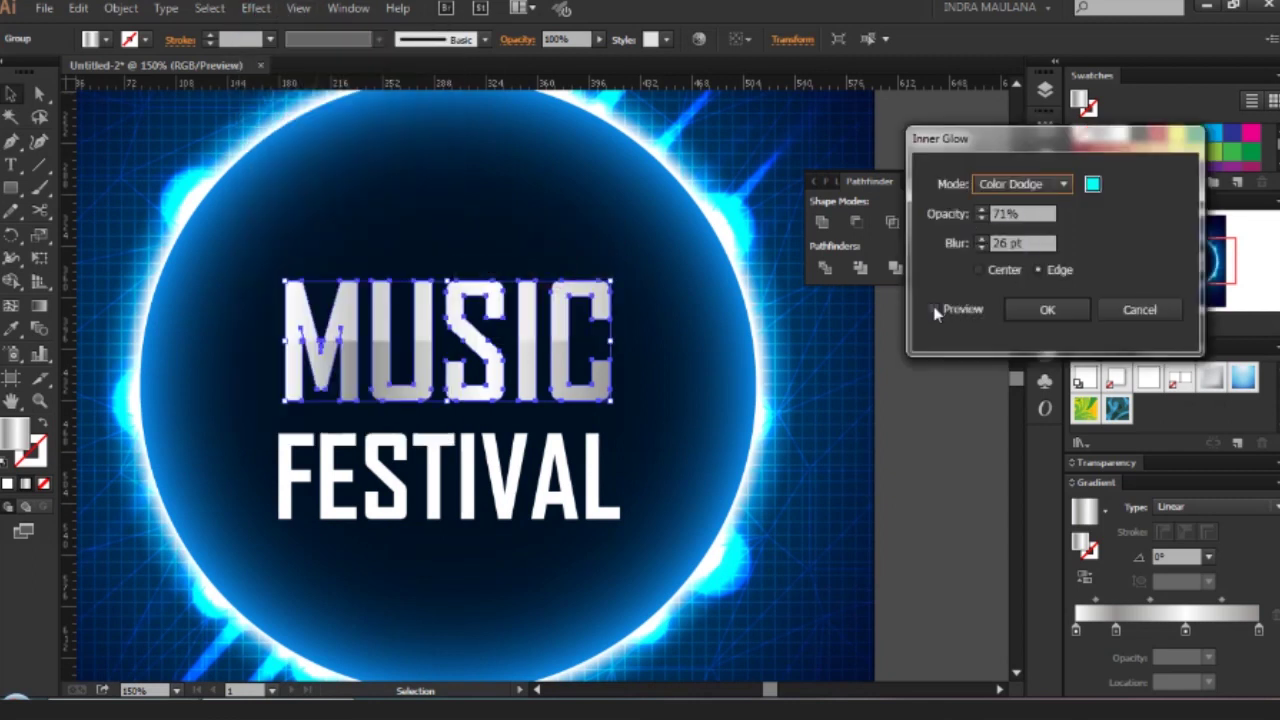
click(935, 309)
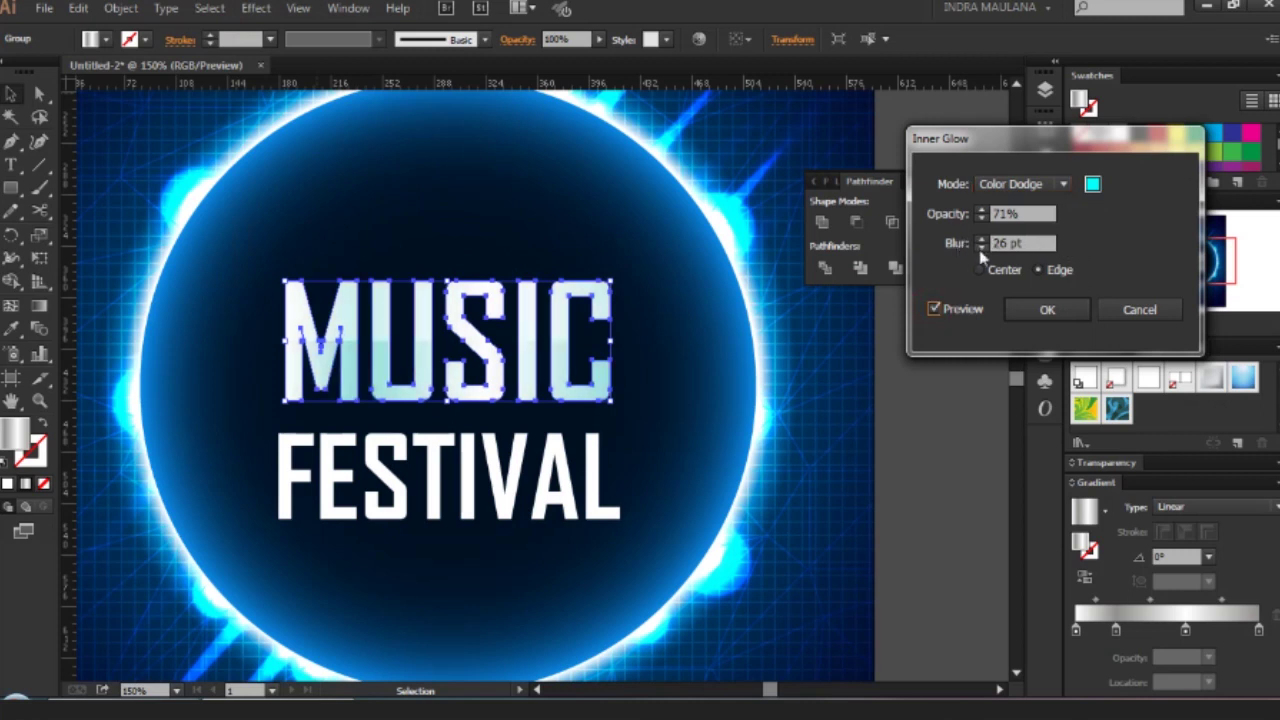
drag(1034, 248, 985, 244)
text(8PT)
click(953, 310)
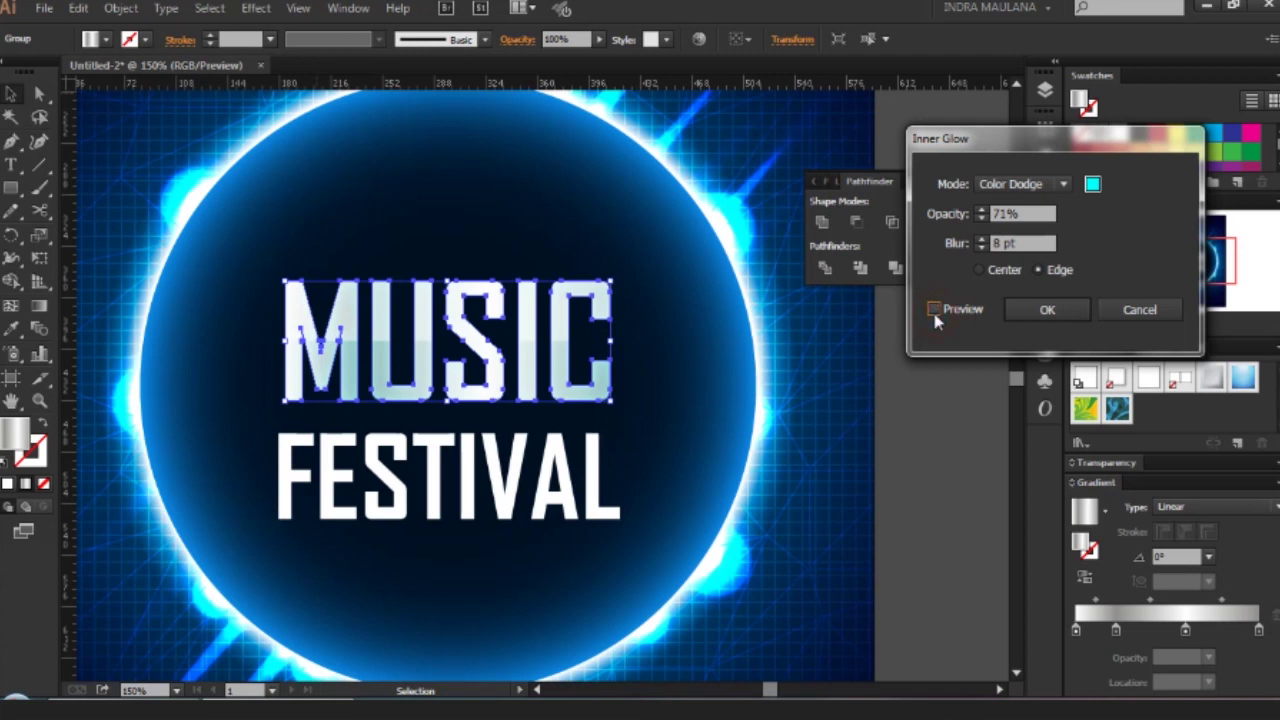
Apply the cyan Color Dodge inner glow (71%, 8 pt blur) to MUSIC, then reselect the title.
drag(993, 135, 945, 129)
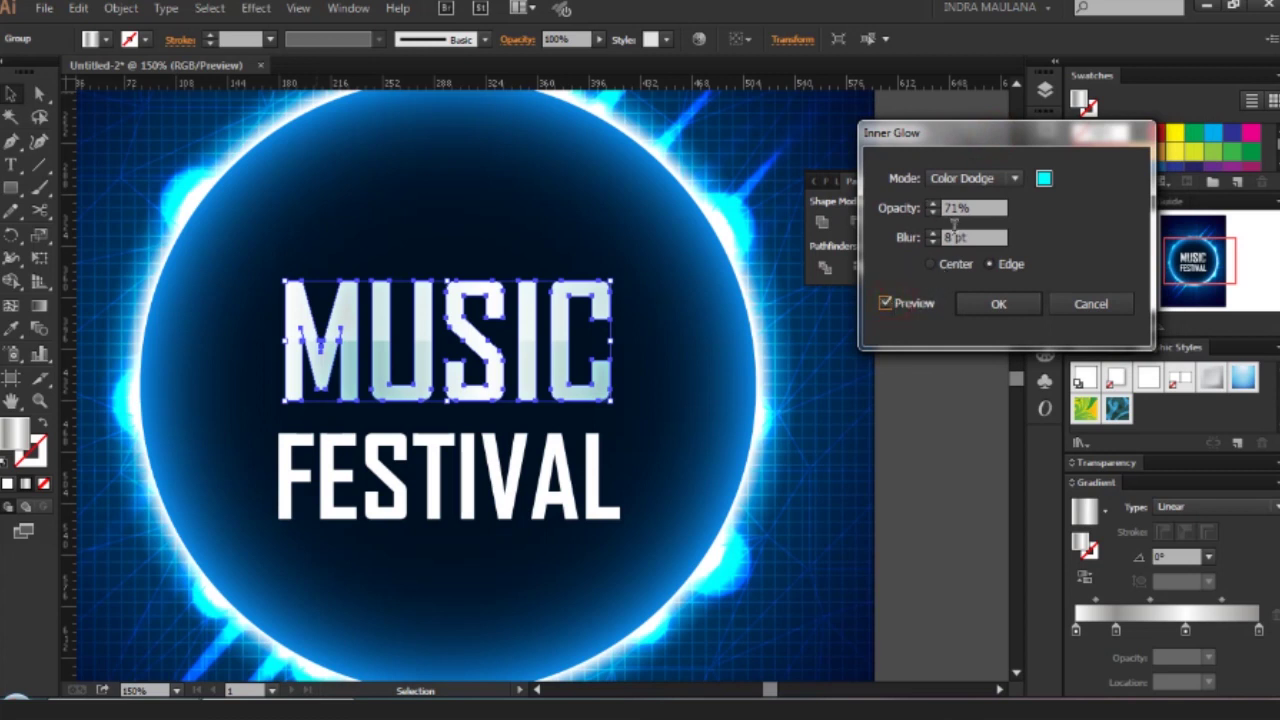
click(998, 306)
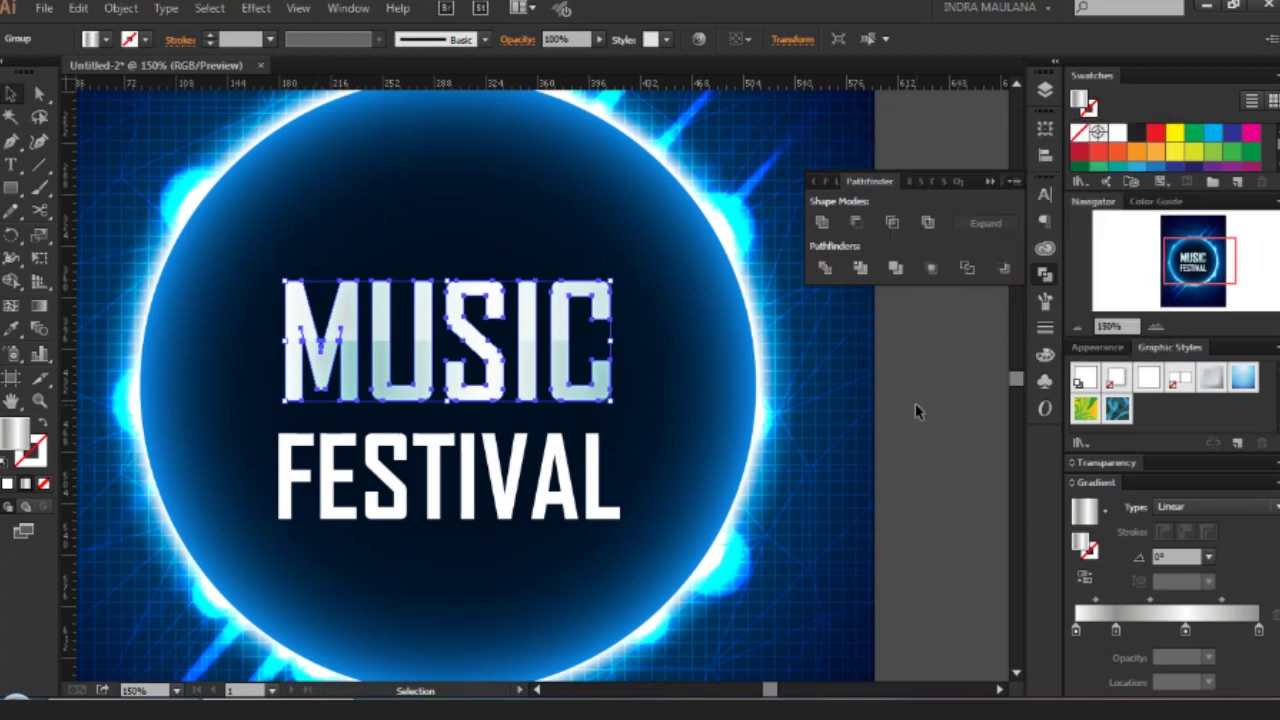
click(915, 403)
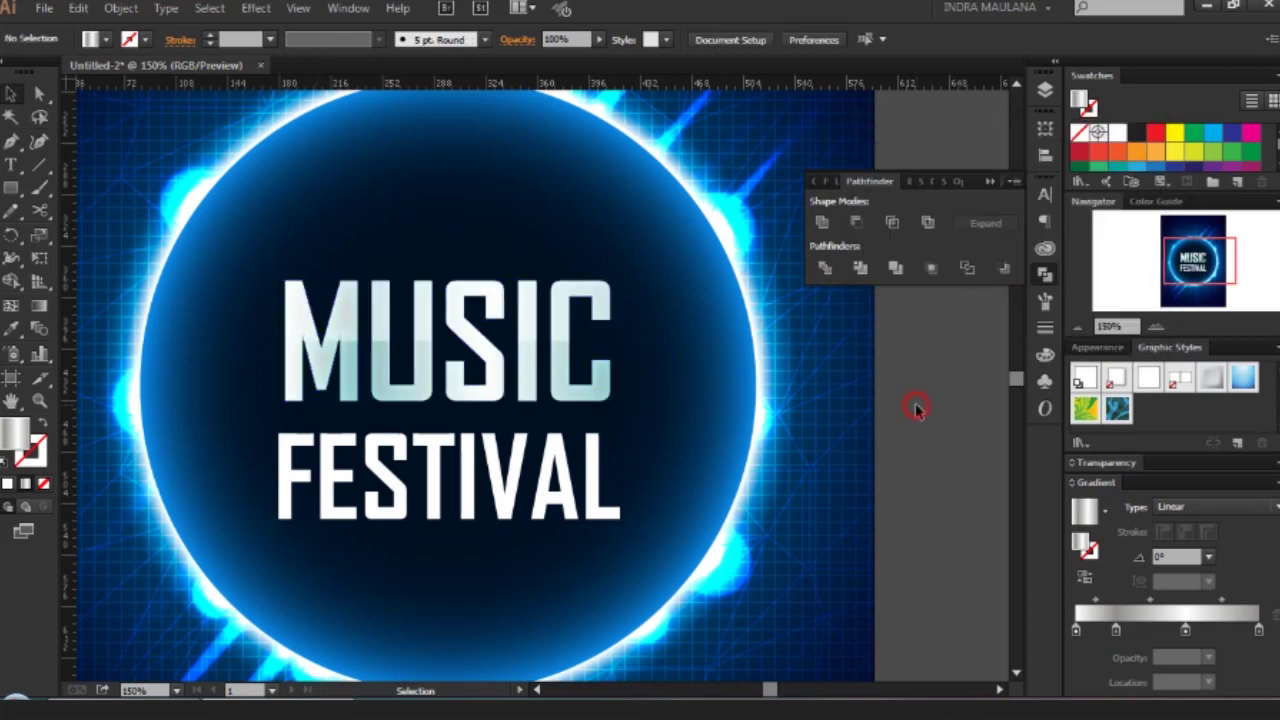
click(563, 396)
drag(563, 396, 529, 419)
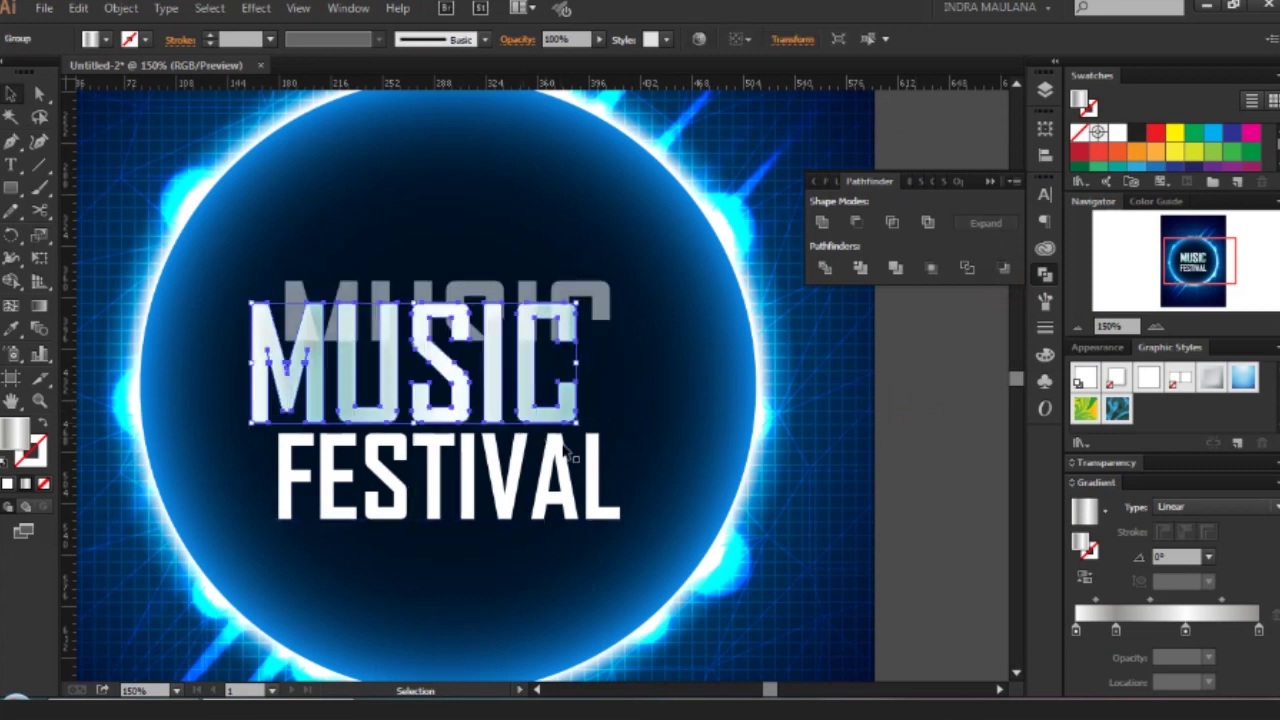
key(ctrl+z)
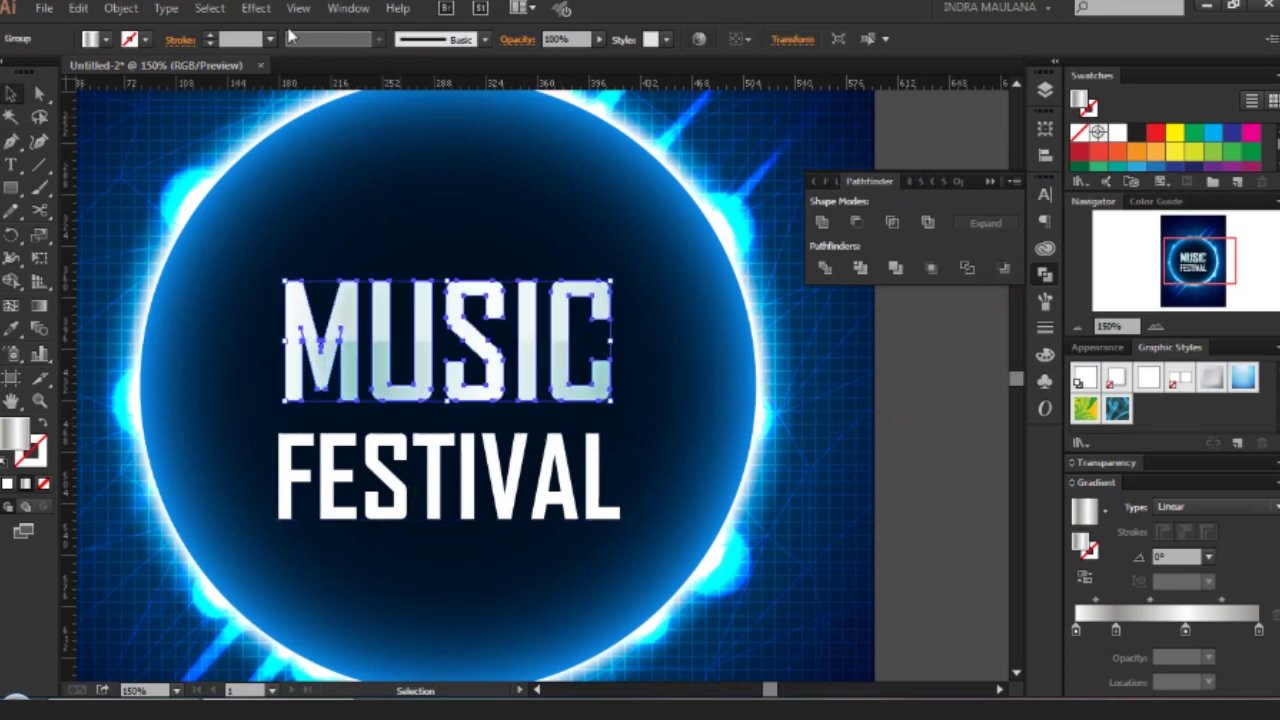
click(256, 8)
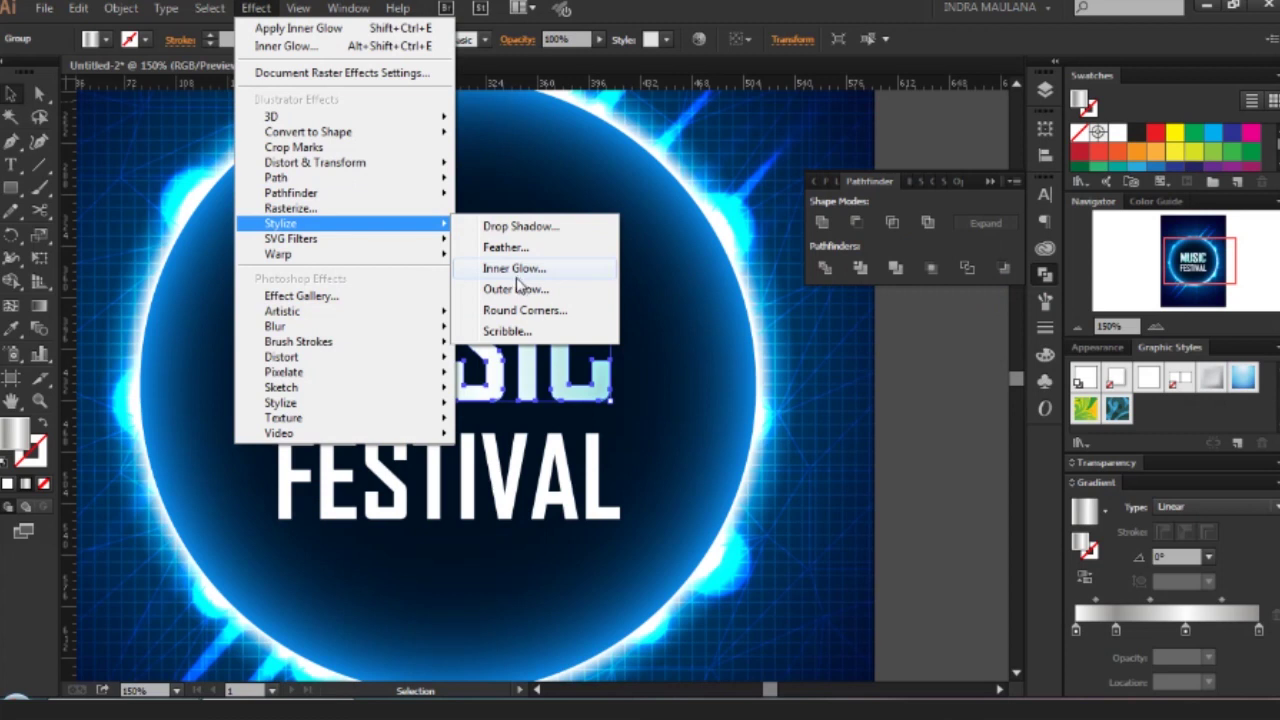
Add an outer glow to MUSIC with preview on and glow colour #00B1FF.
click(516, 289)
click(935, 323)
click(935, 322)
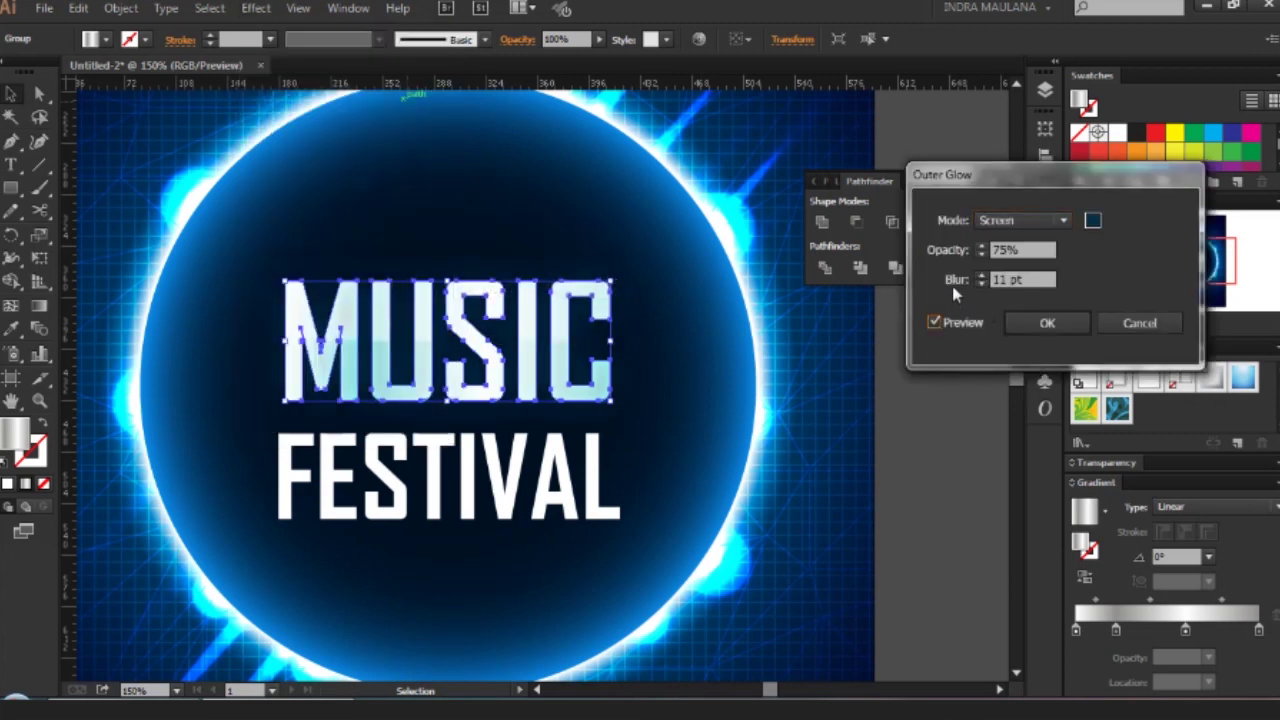
click(1092, 220)
text(00B1FF)
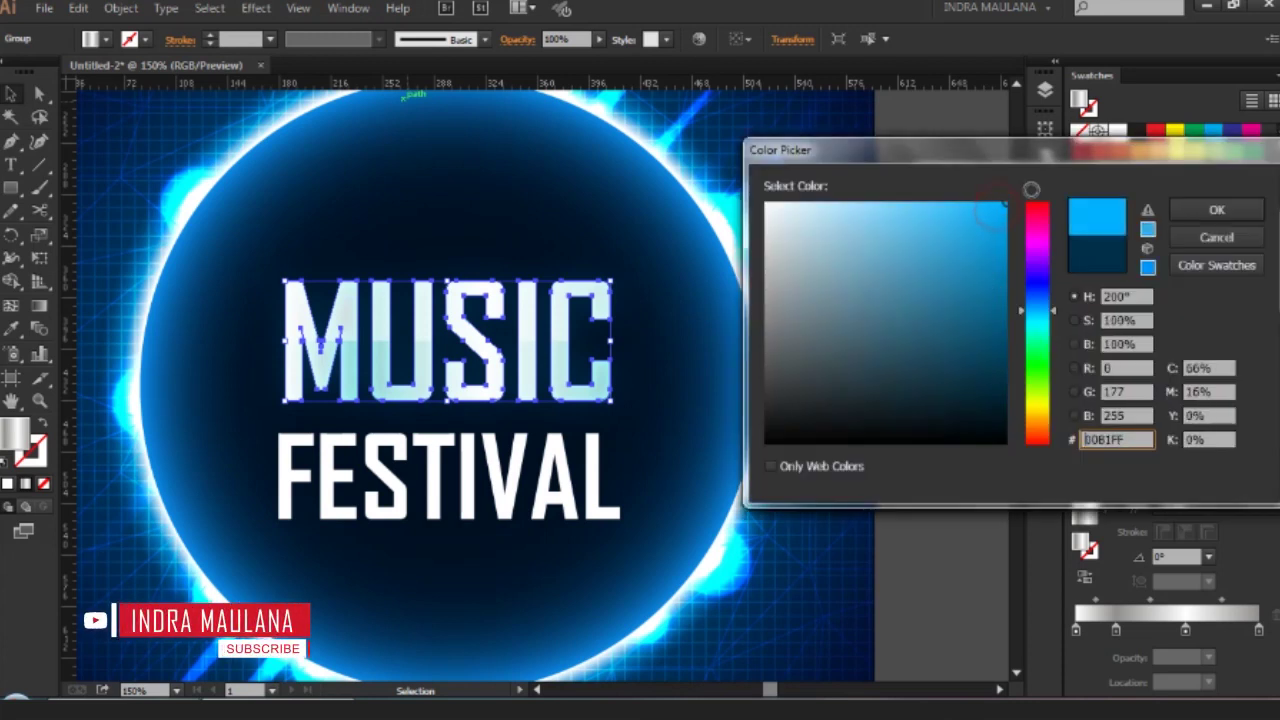
click(1217, 209)
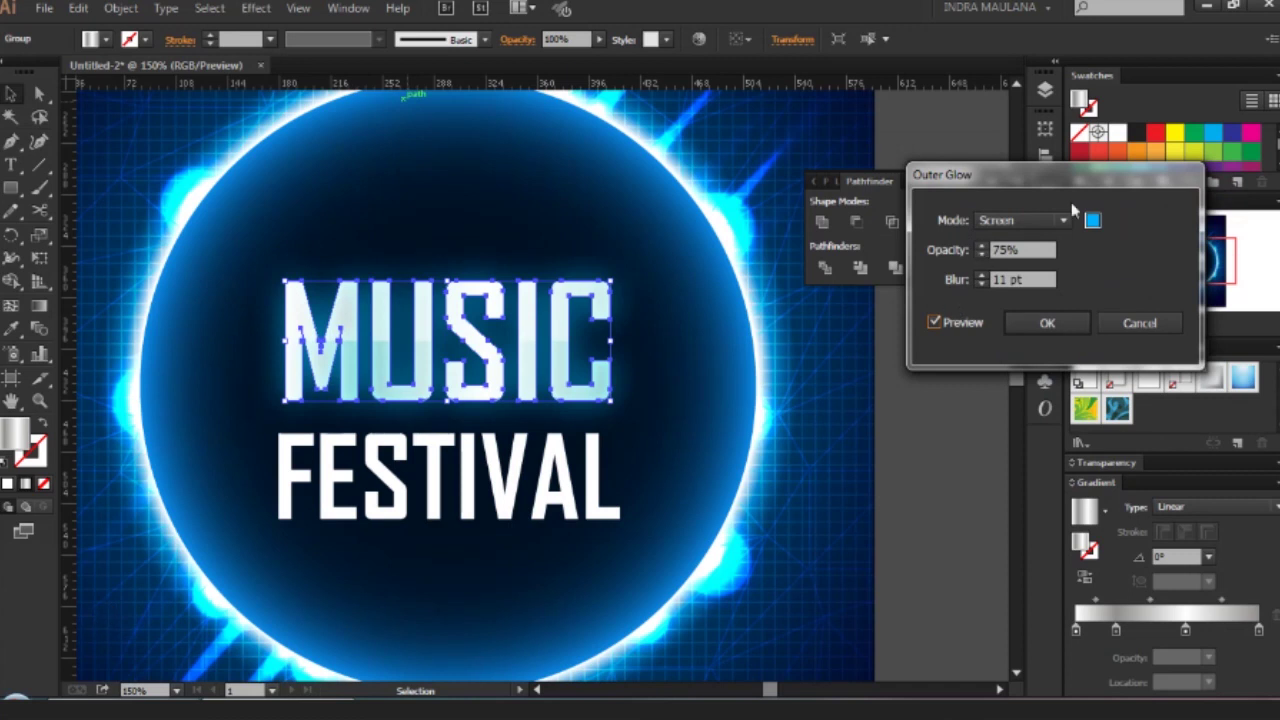
Lower the outer glow blur to 4 pt and apply it at 75% opacity.
click(983, 284)
click(983, 284)
click(983, 284)
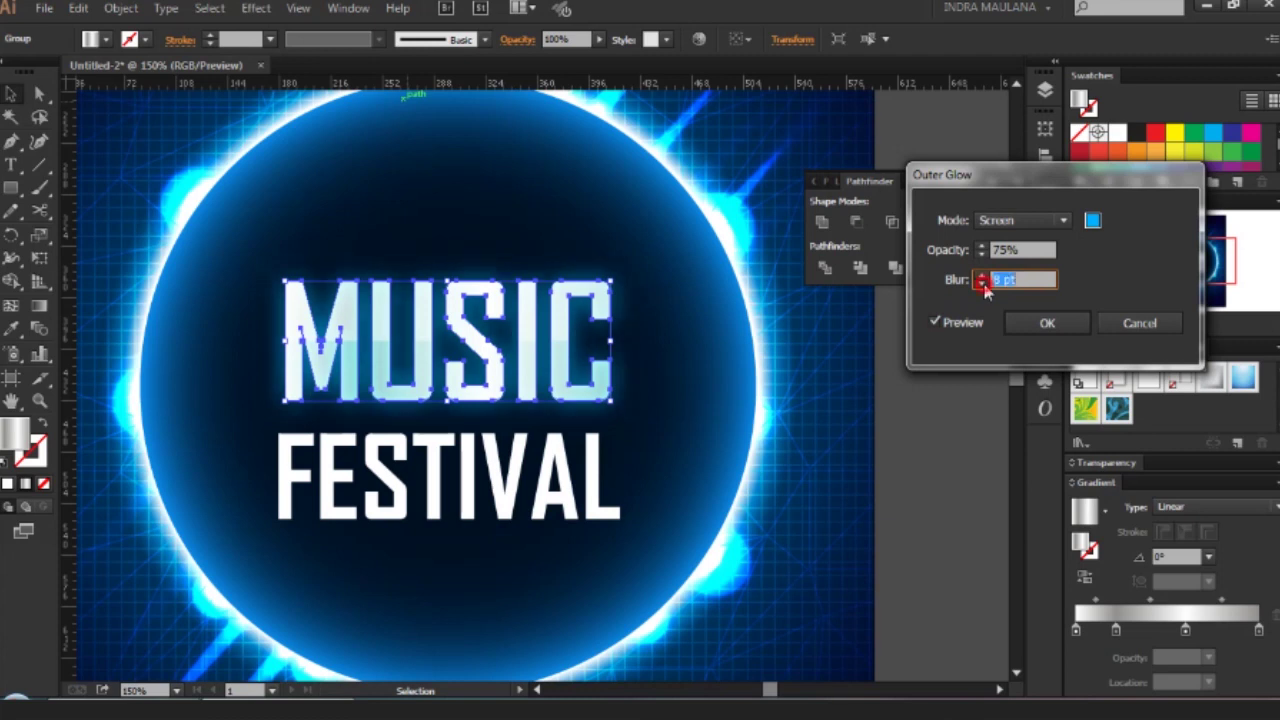
click(983, 284)
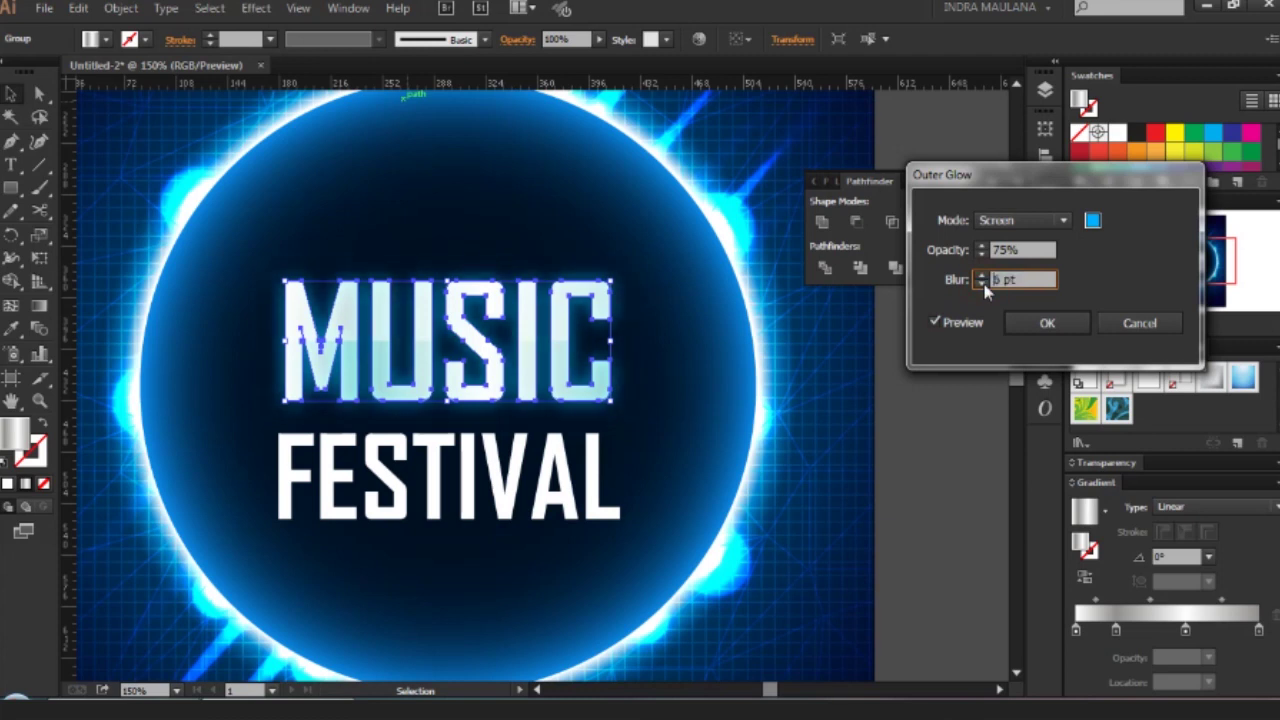
click(983, 284)
click(983, 284)
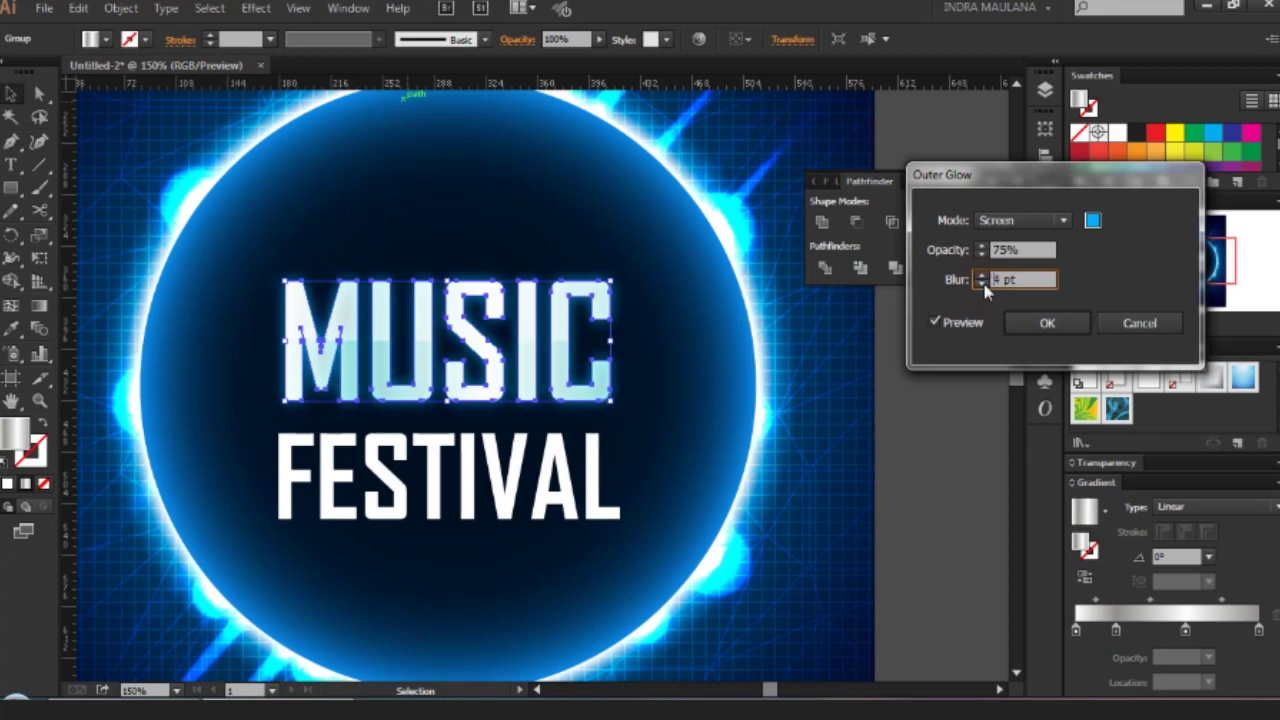
click(1047, 322)
click(930, 378)
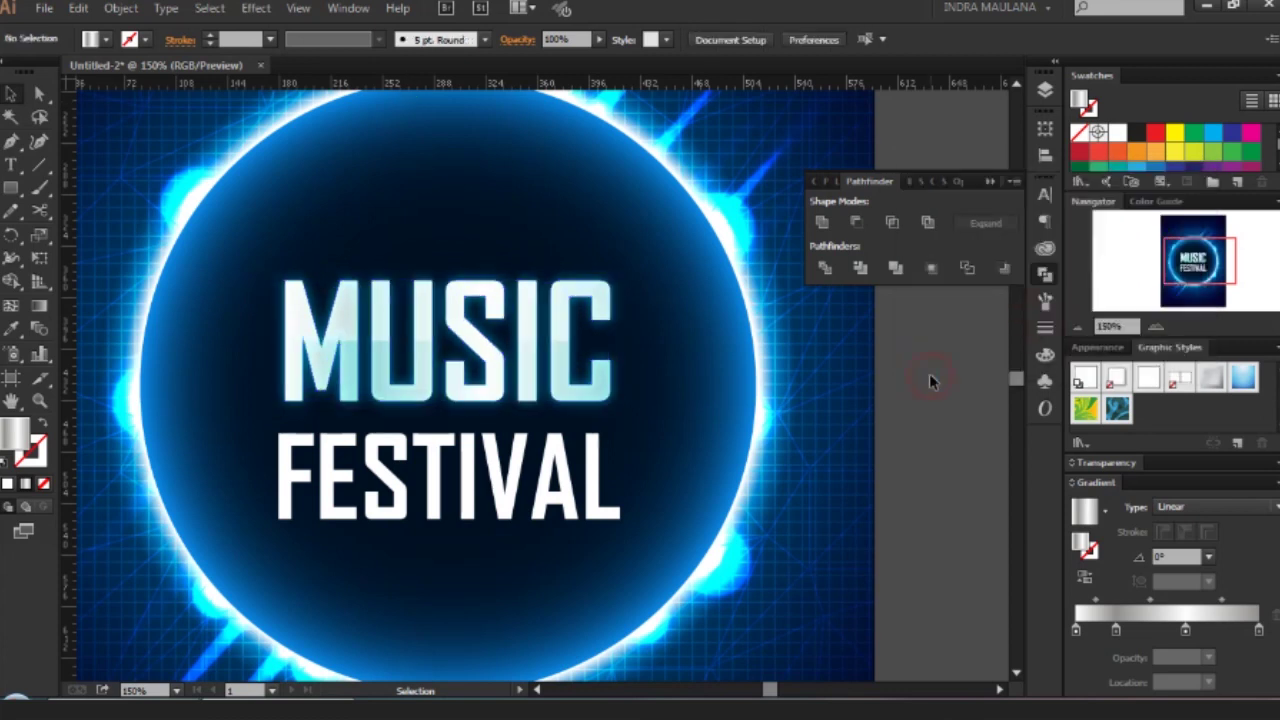
scroll(912, 379, up, 2)
Select the MUSIC title and show its Appearance settings.
scroll(850, 375, down, 3)
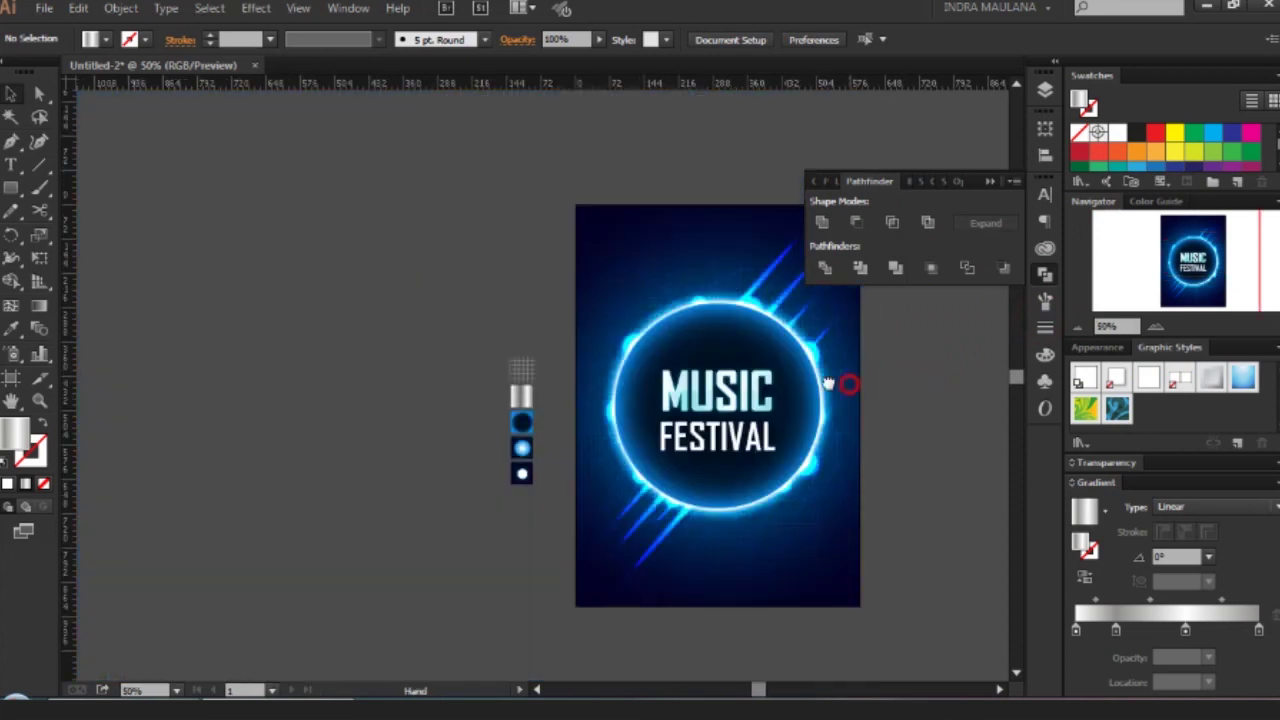
scroll(785, 385, up, 2)
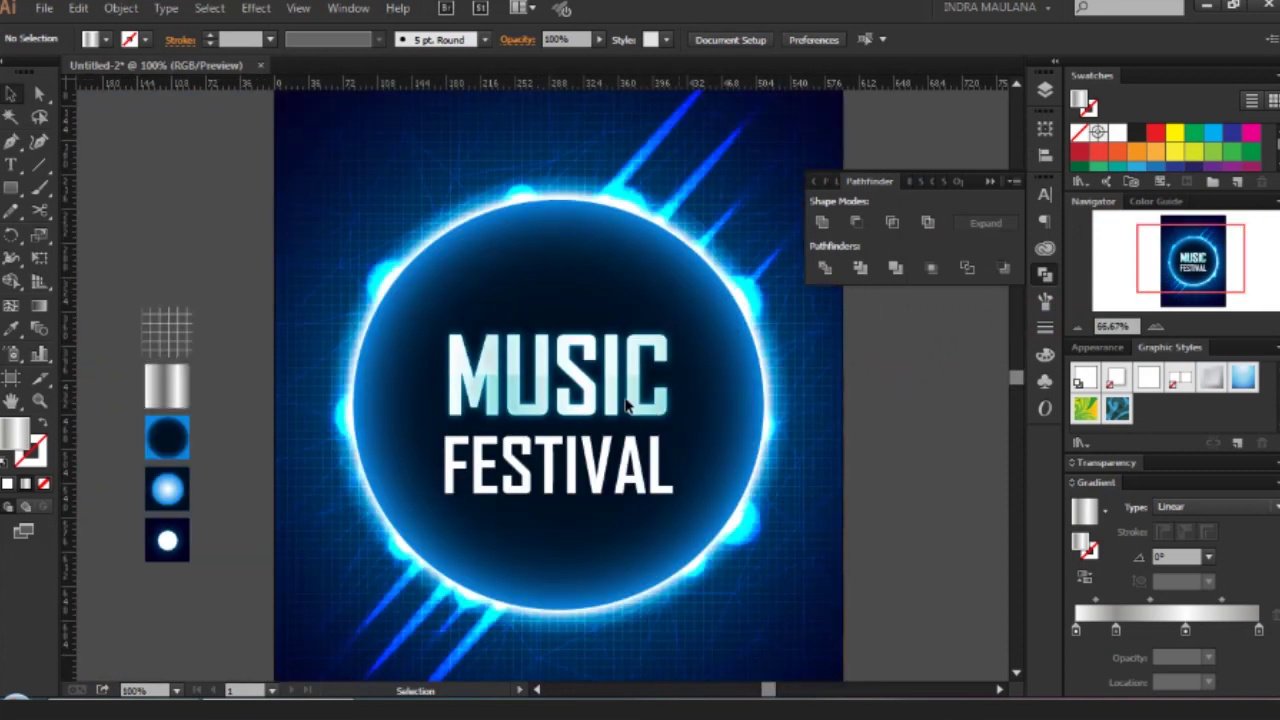
click(629, 398)
scroll(629, 397, up, 2)
drag(629, 397, 637, 374)
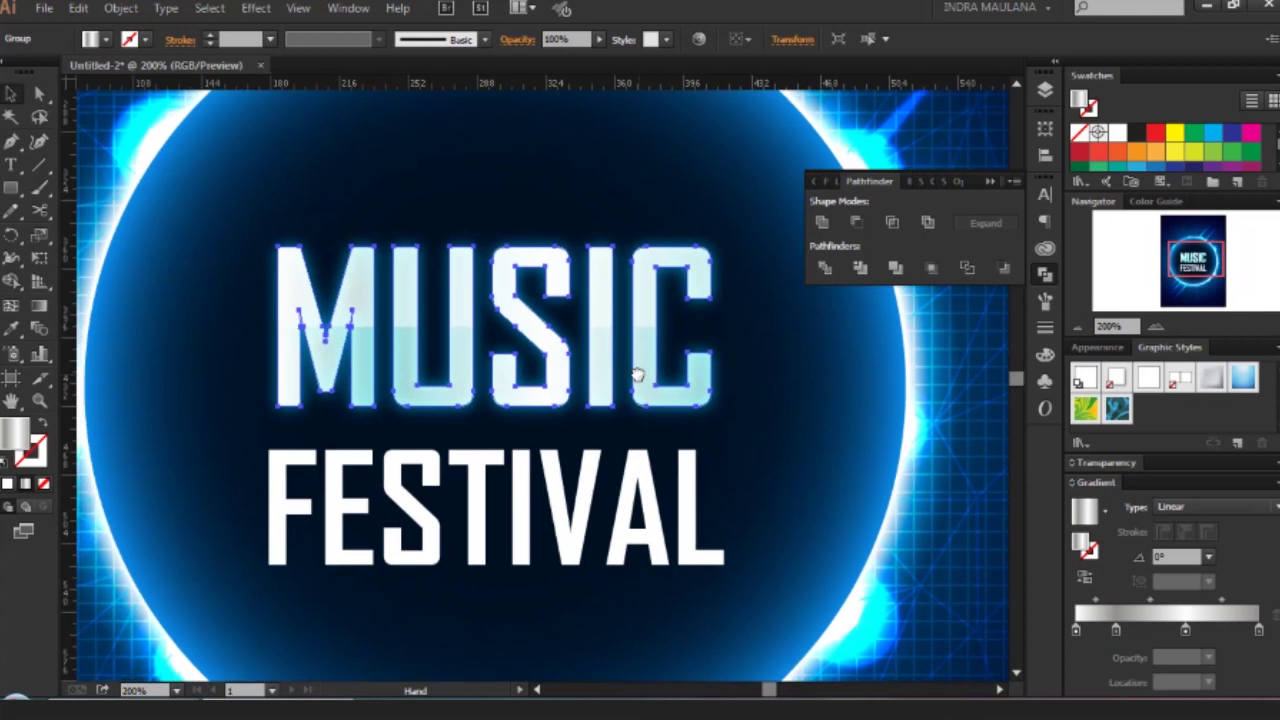
click(256, 8)
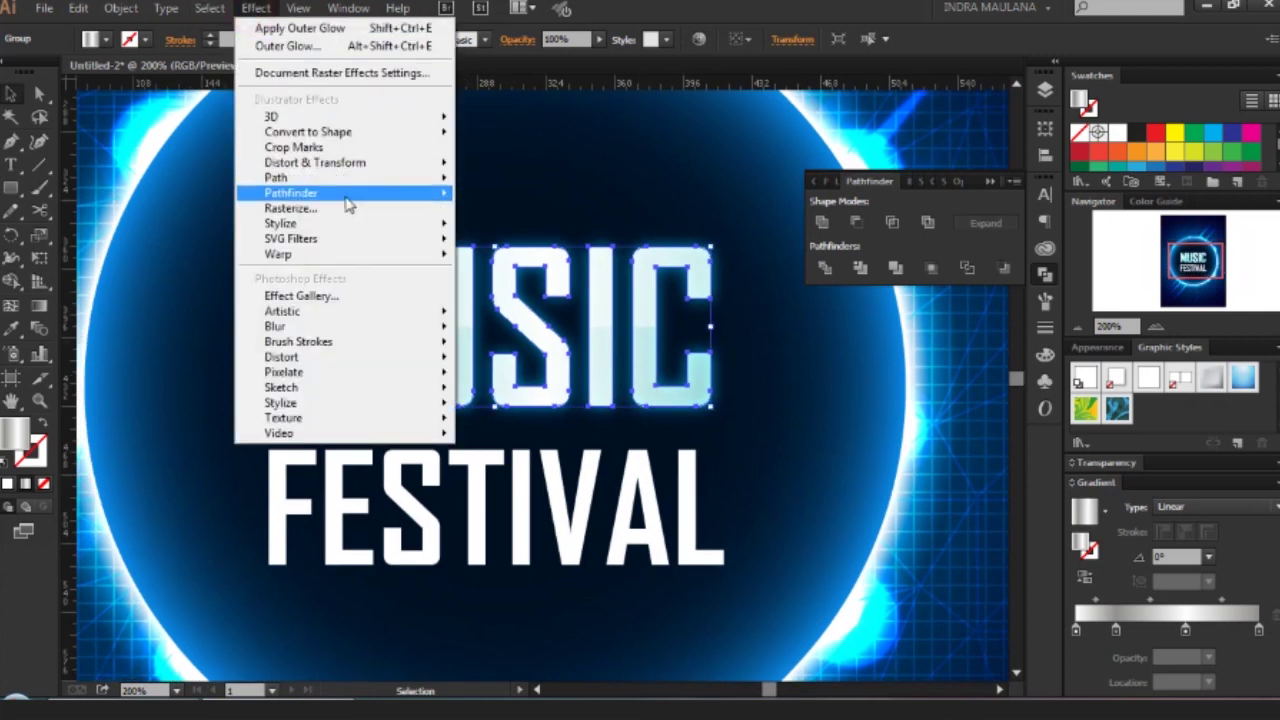
click(1085, 348)
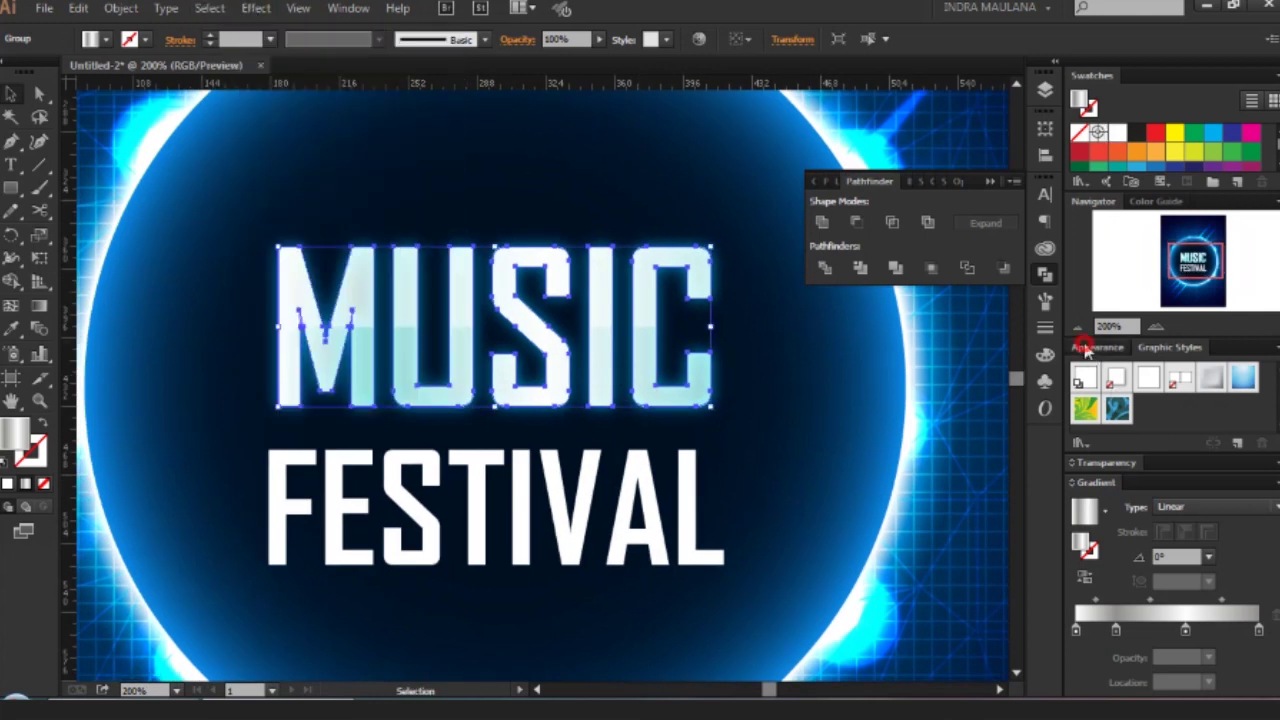
Toggle the Inner Glow and Outer Glow visibility to compare, leaving both on.
click(1150, 421)
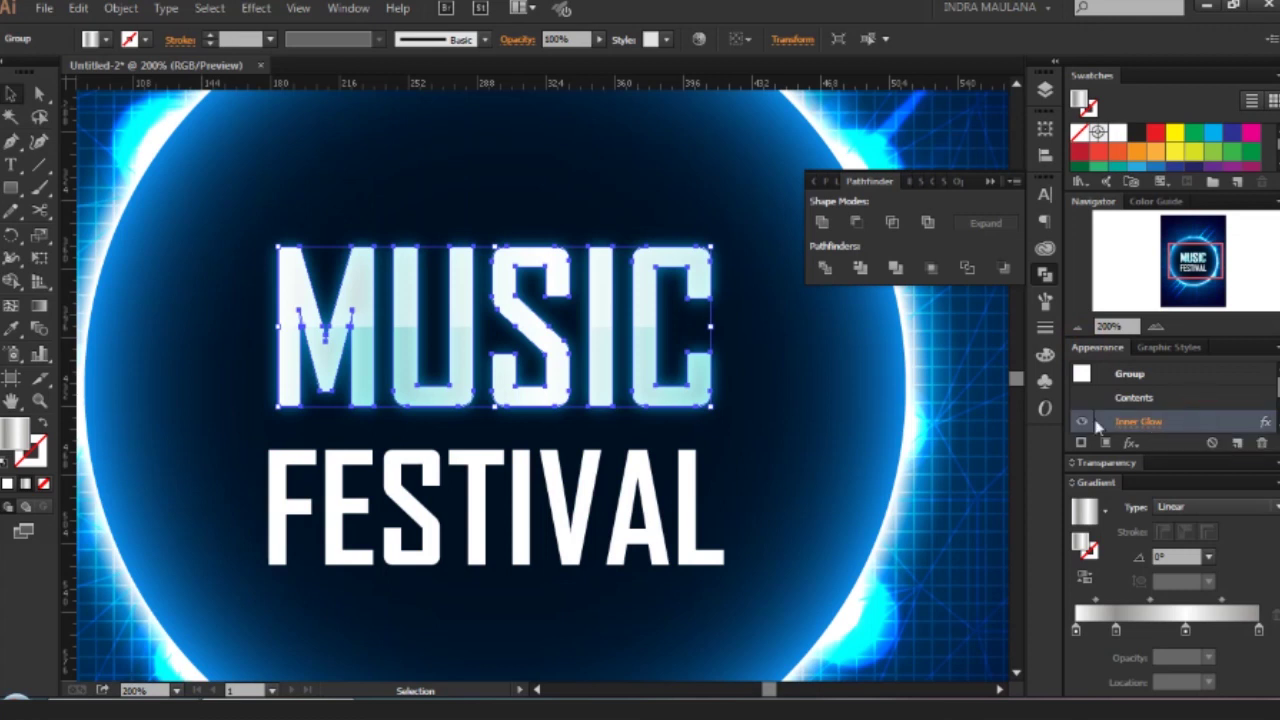
scroll(1088, 426, down, 2)
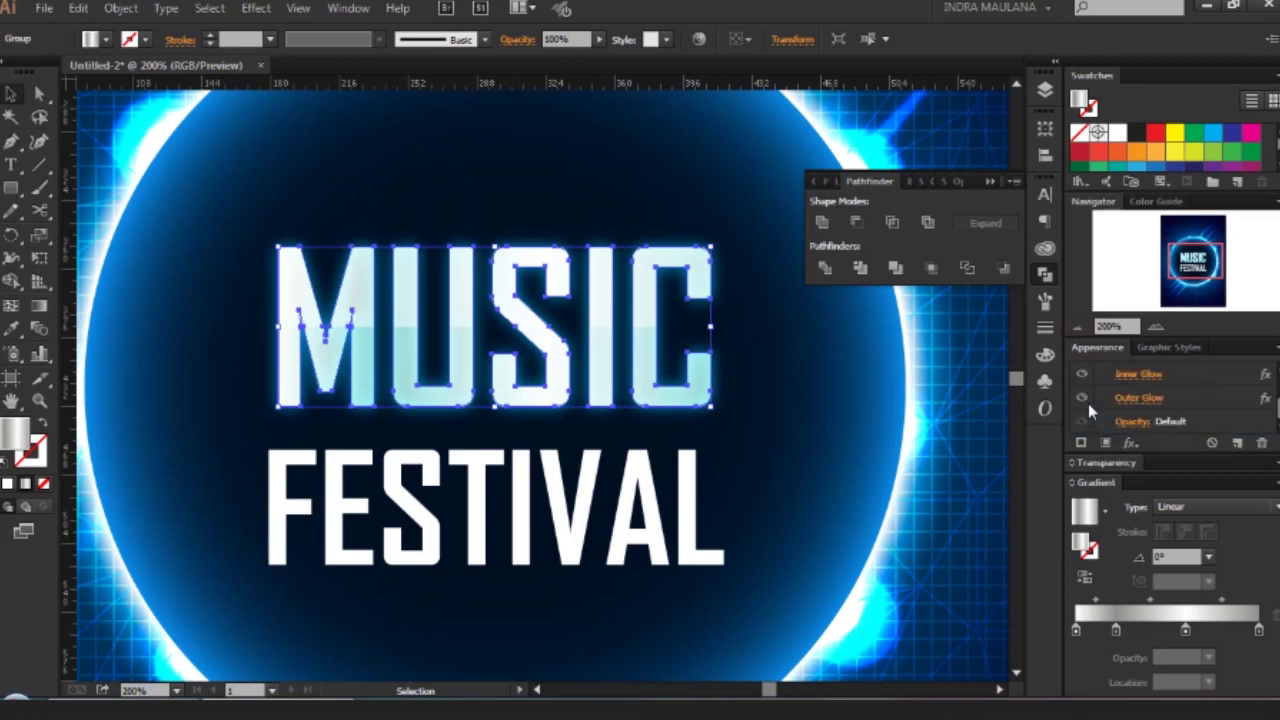
click(1084, 399)
click(1082, 398)
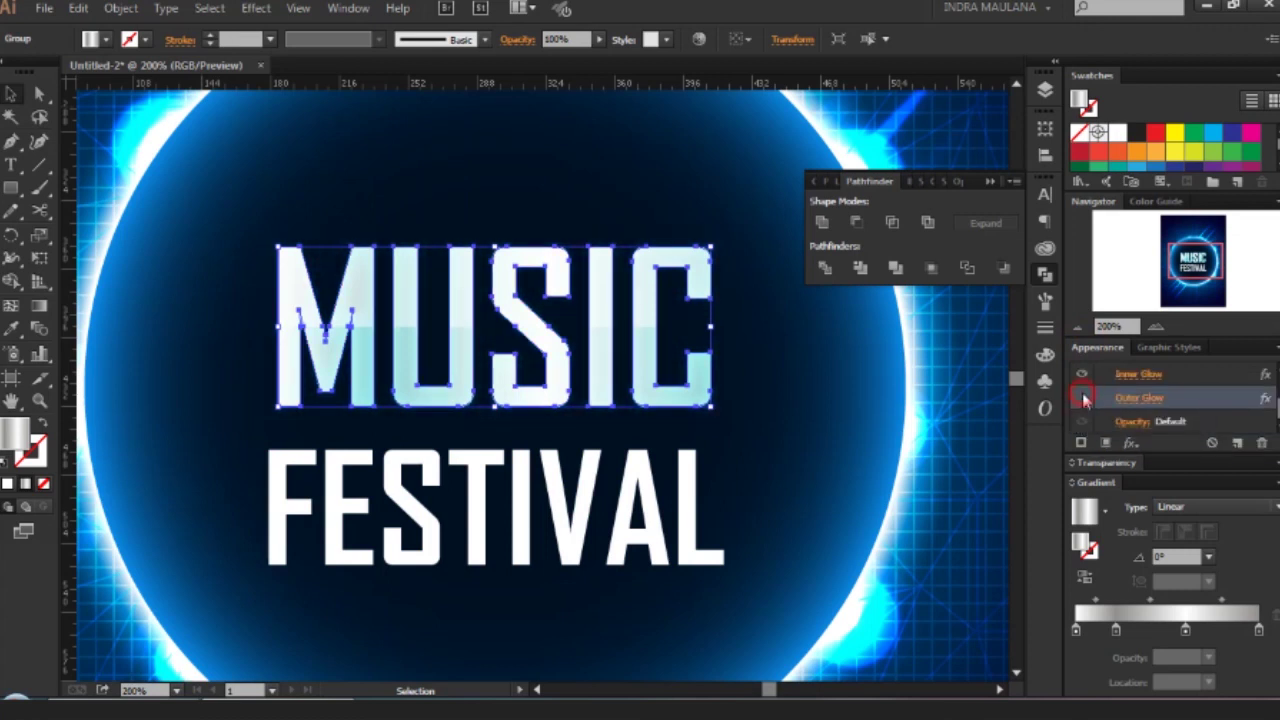
click(1080, 376)
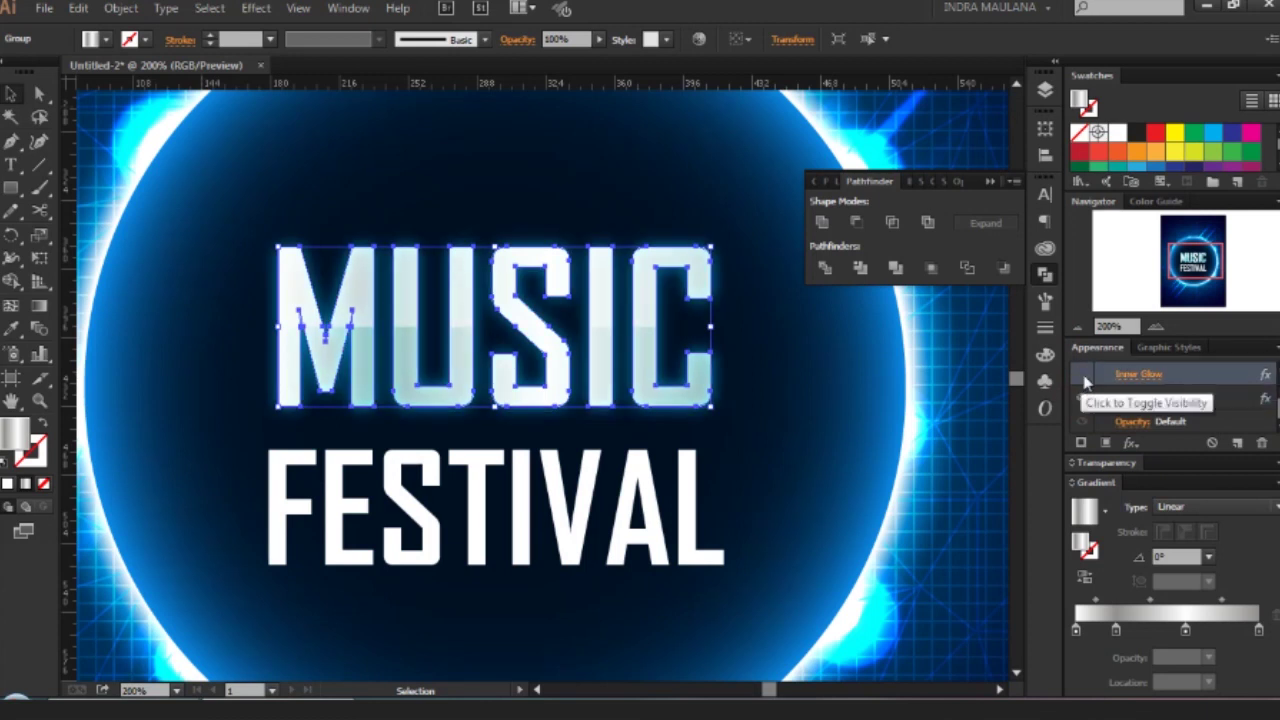
click(1080, 372)
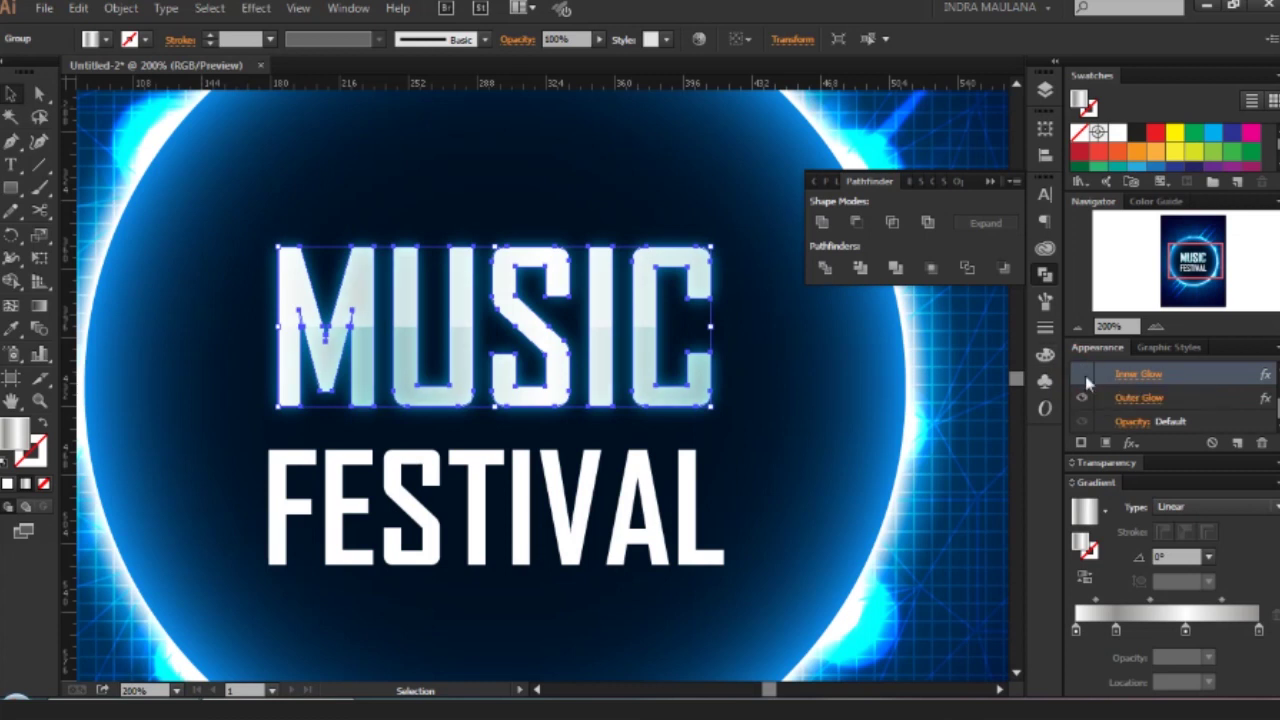
click(1256, 444)
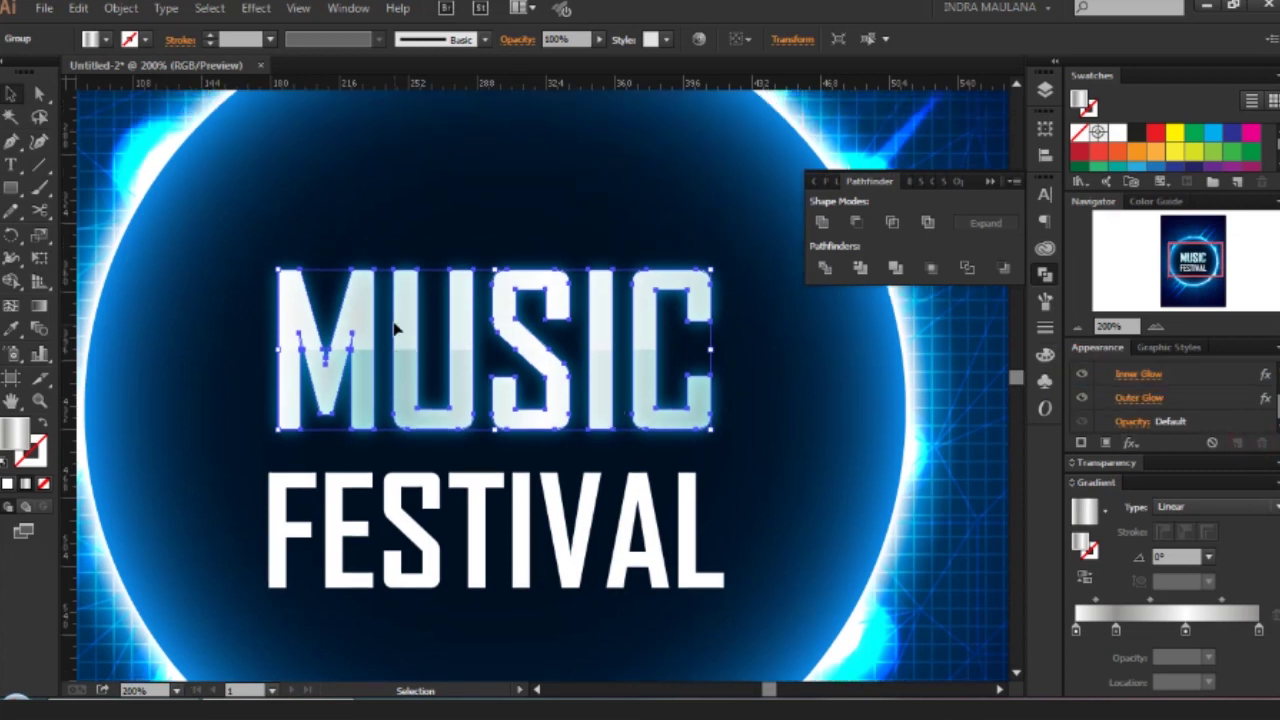
click(660, 487)
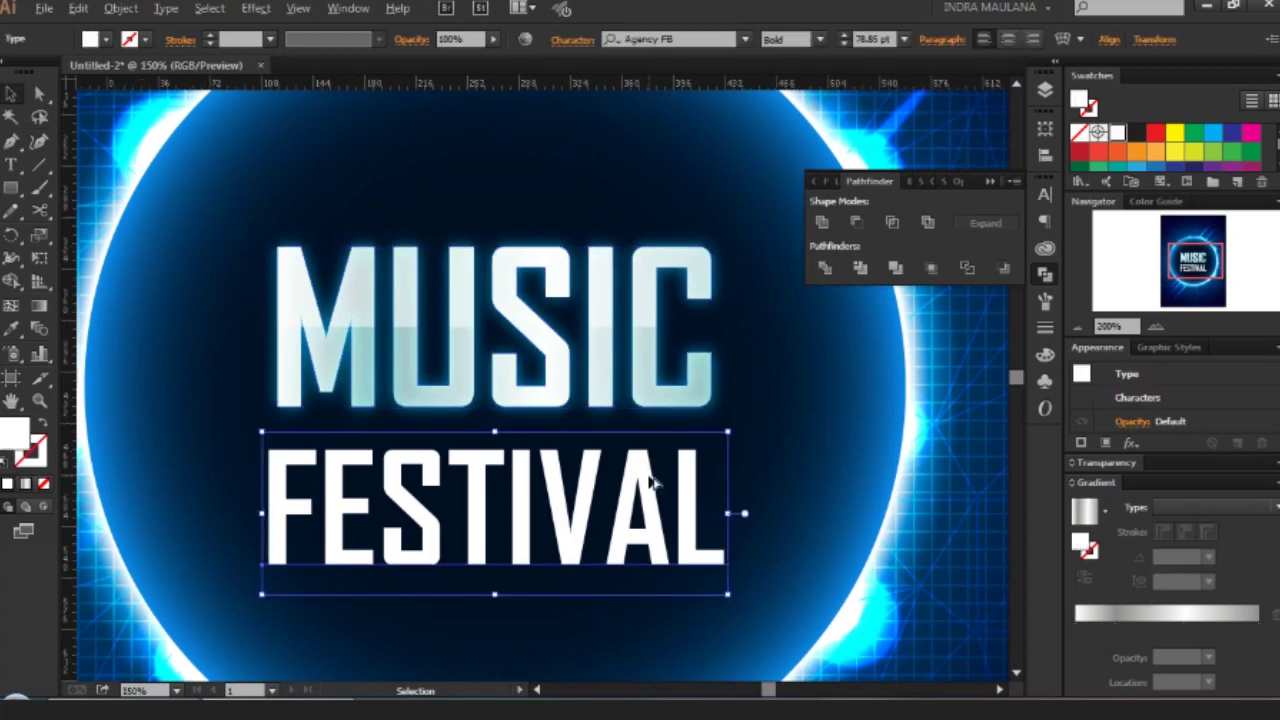
Convert the FESTIVAL text to outlines.
key(ctrl+0)
click(808, 431)
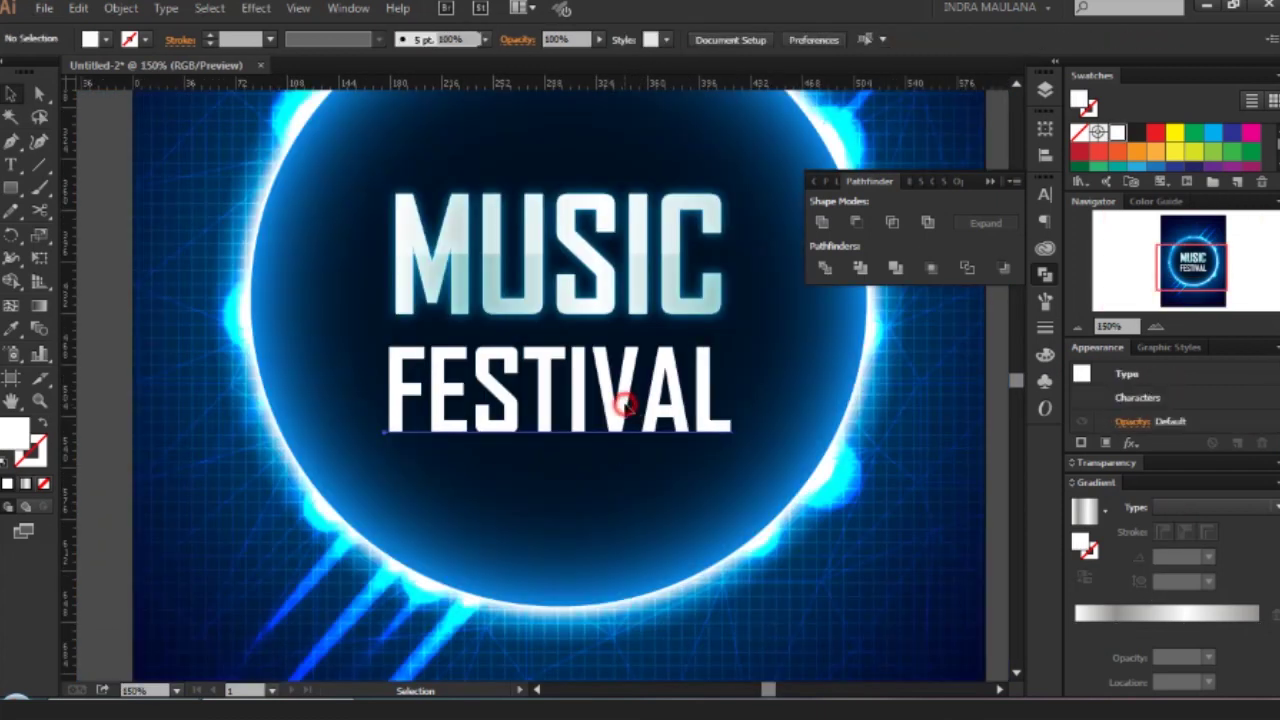
click(623, 406)
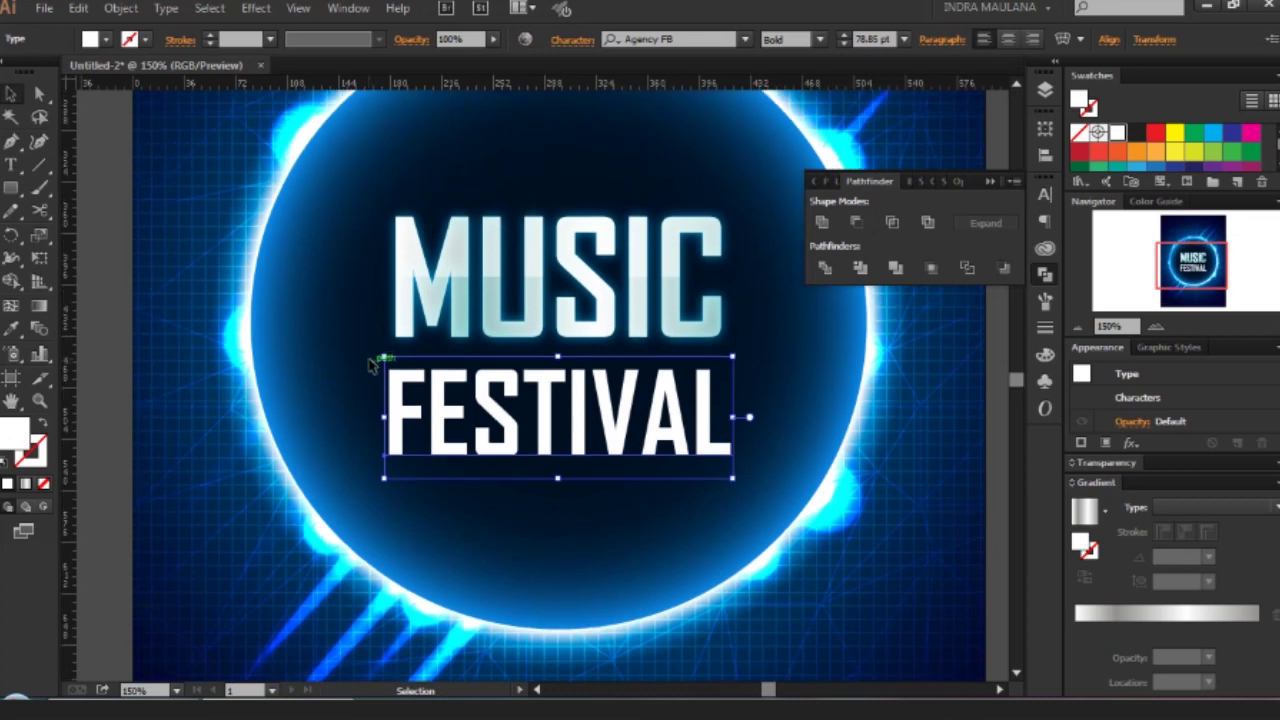
scroll(850, 430, up, 1)
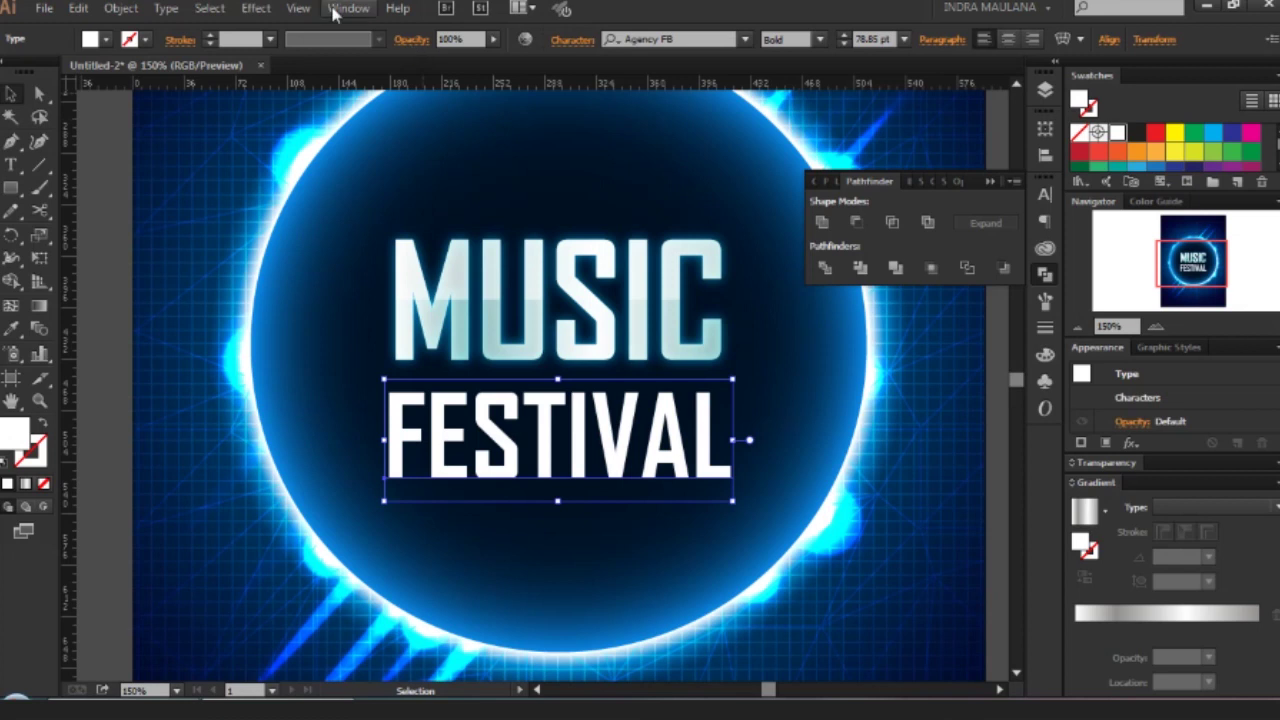
click(255, 8)
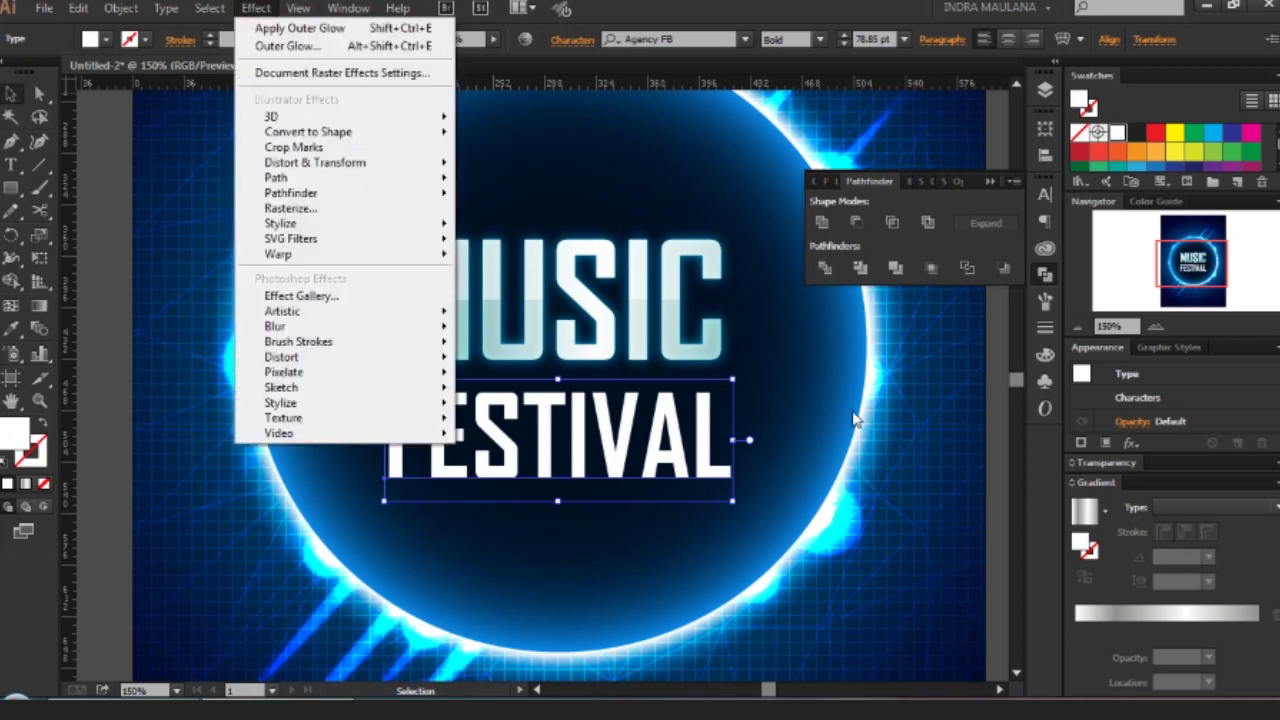
right_click(658, 438)
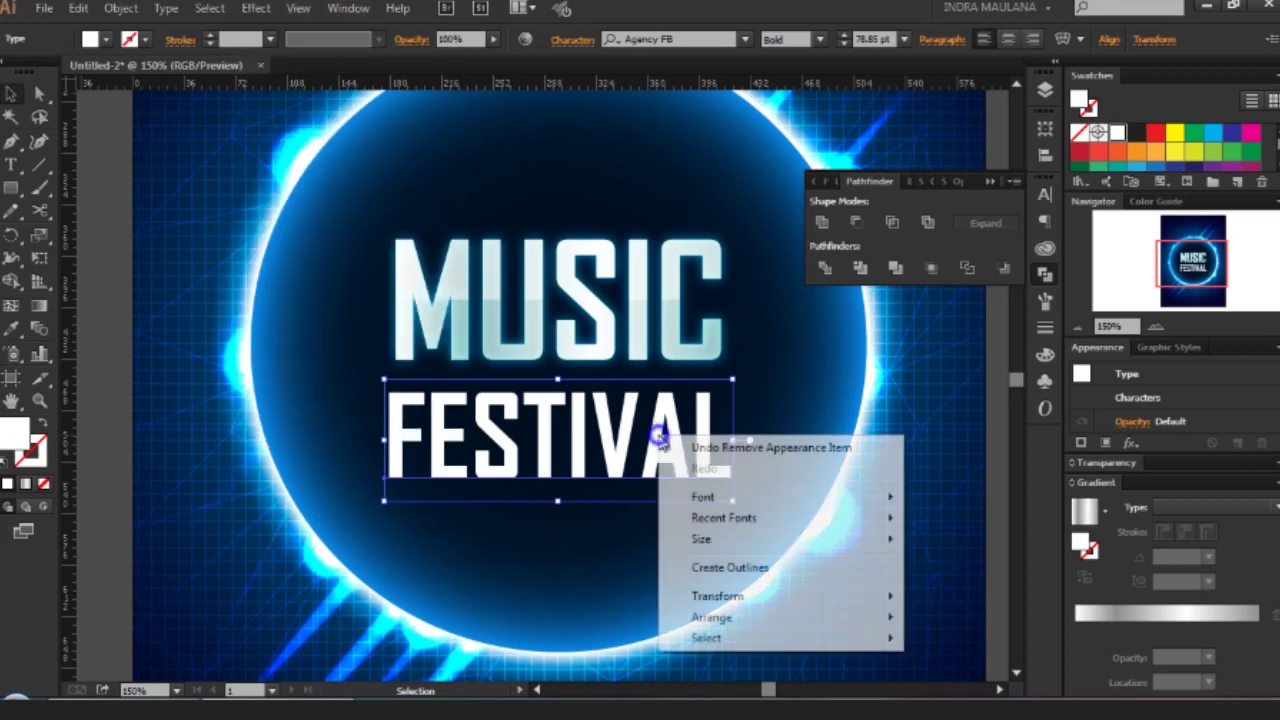
click(726, 569)
Copy MUSIC's silver gradient onto FESTIVAL and run it horizontally across the word.
click(12, 327)
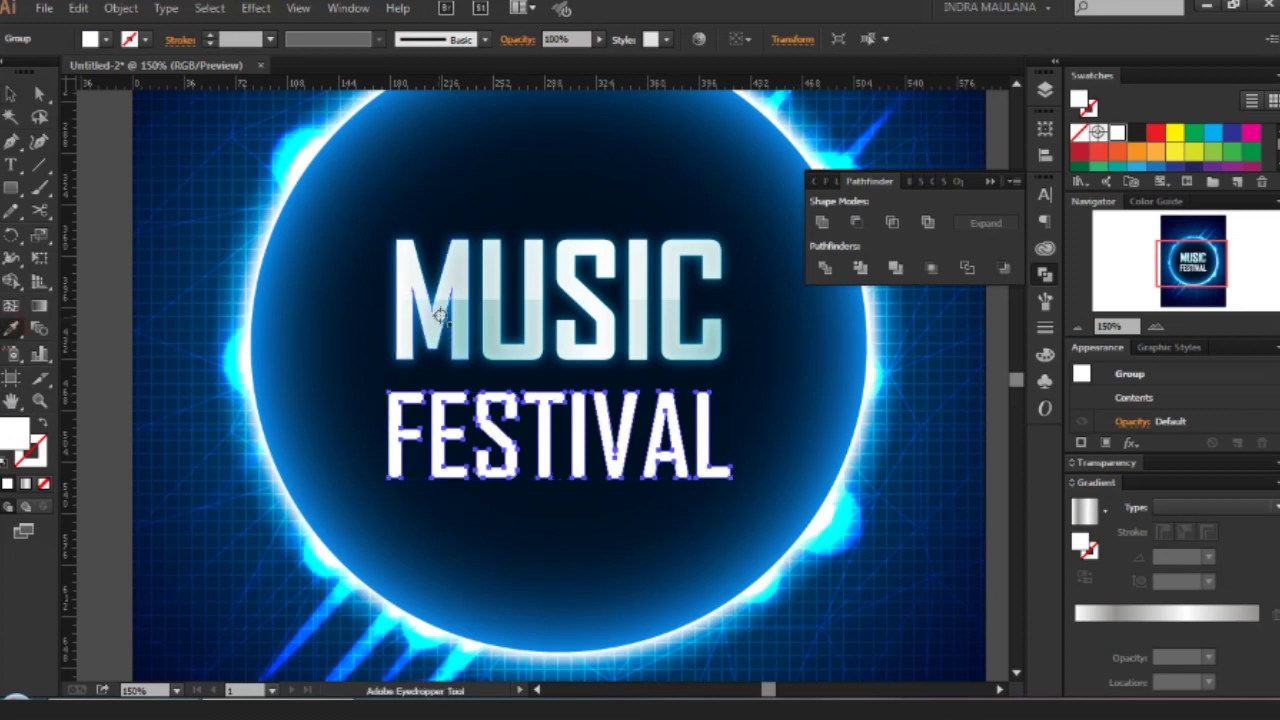
click(455, 305)
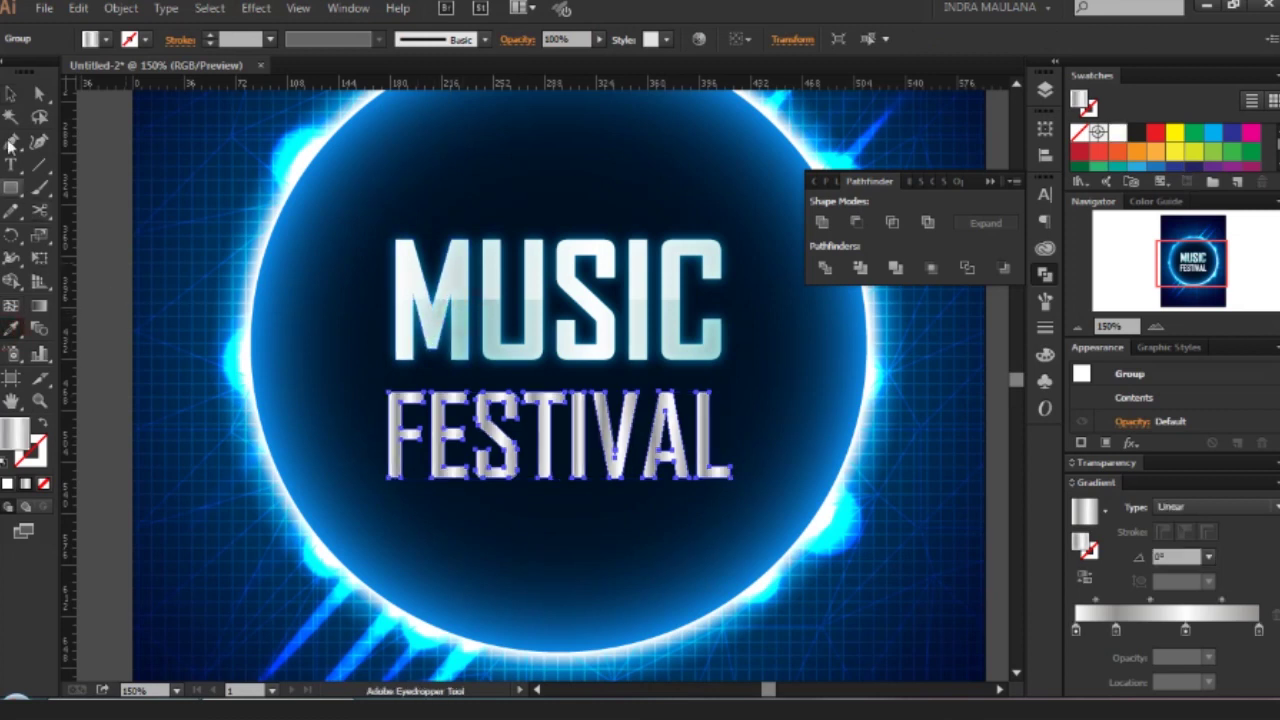
click(39, 305)
drag(395, 432, 735, 458)
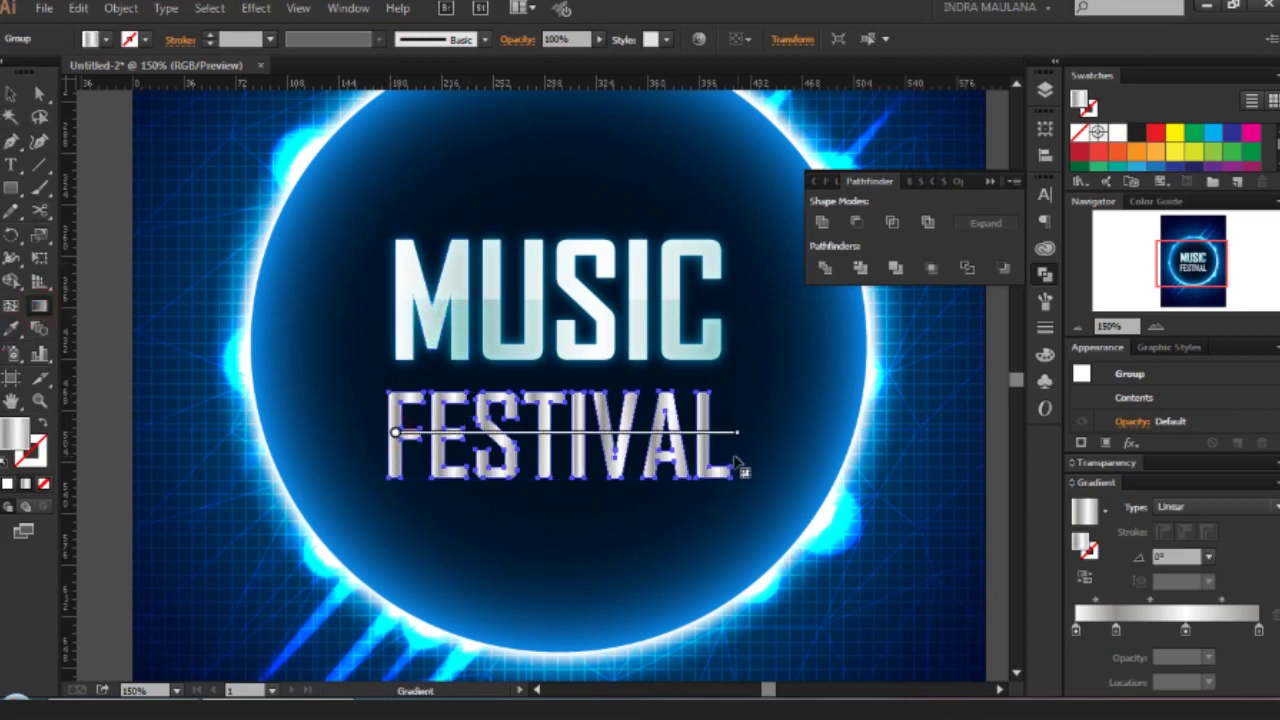
drag(378, 432, 716, 432)
click(10, 93)
click(255, 8)
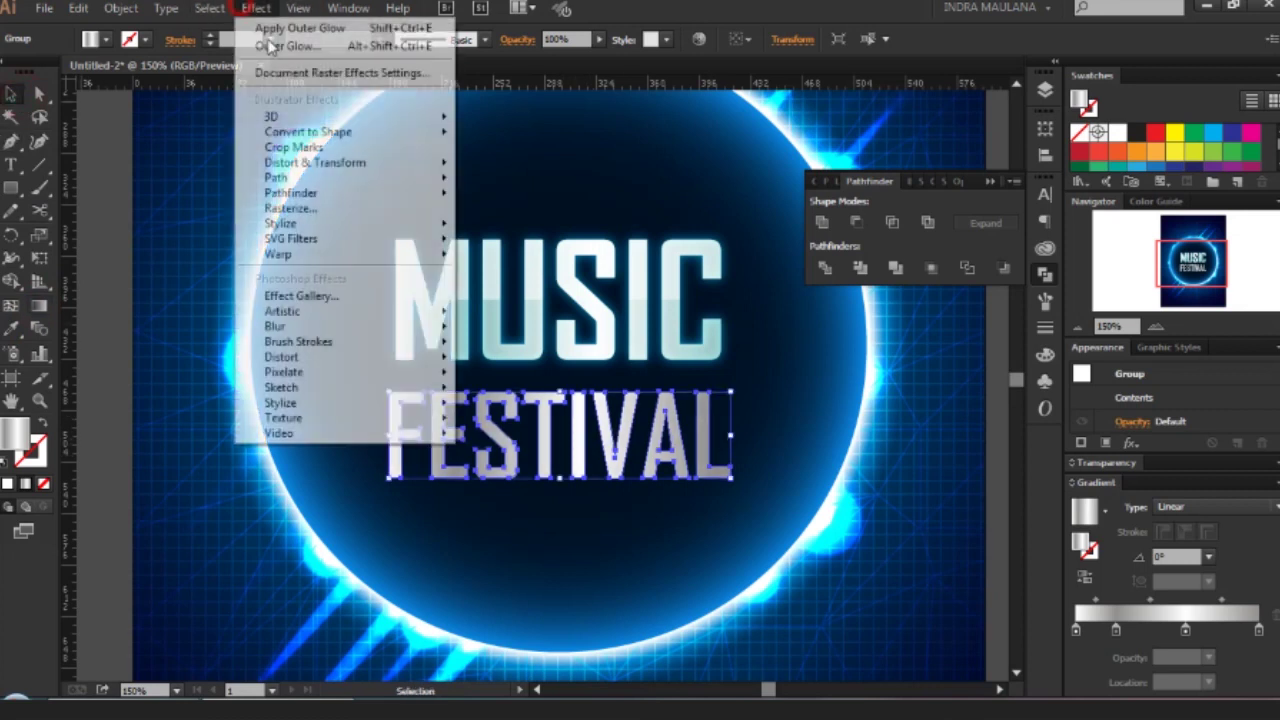
mouse_move(280, 223)
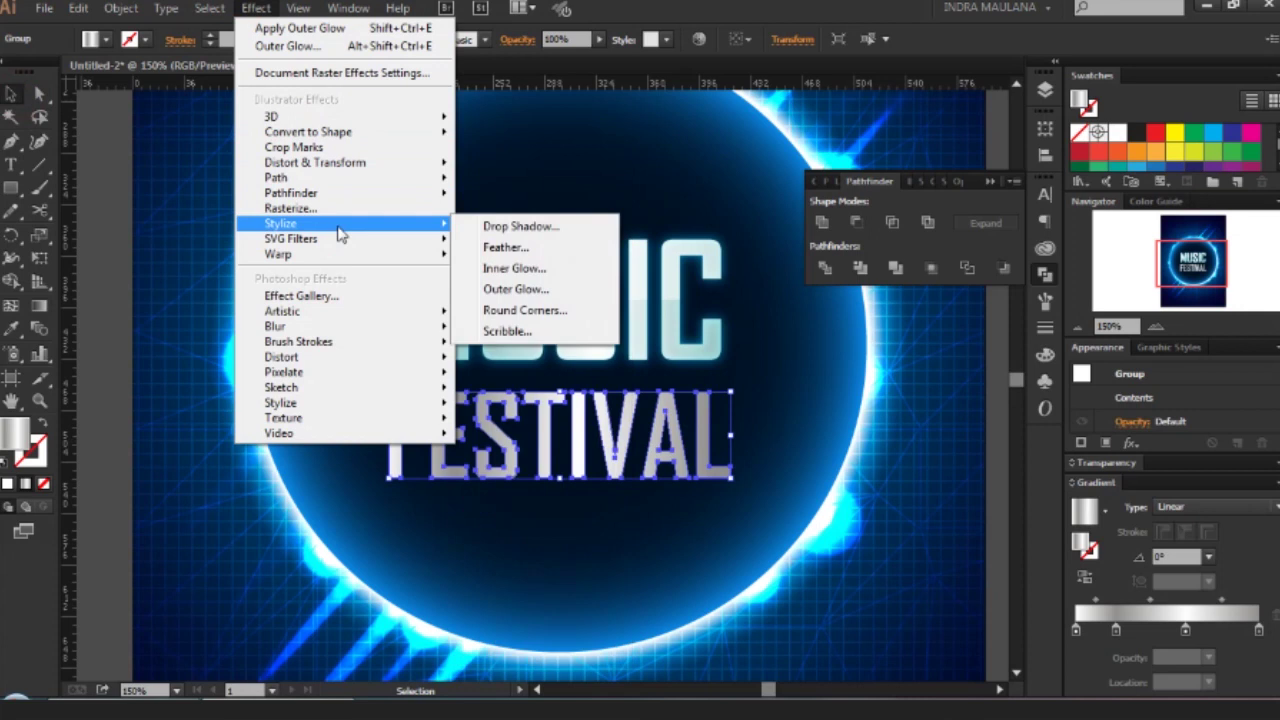
Add an outer glow to the FESTIVAL lettering.
click(538, 290)
click(1040, 322)
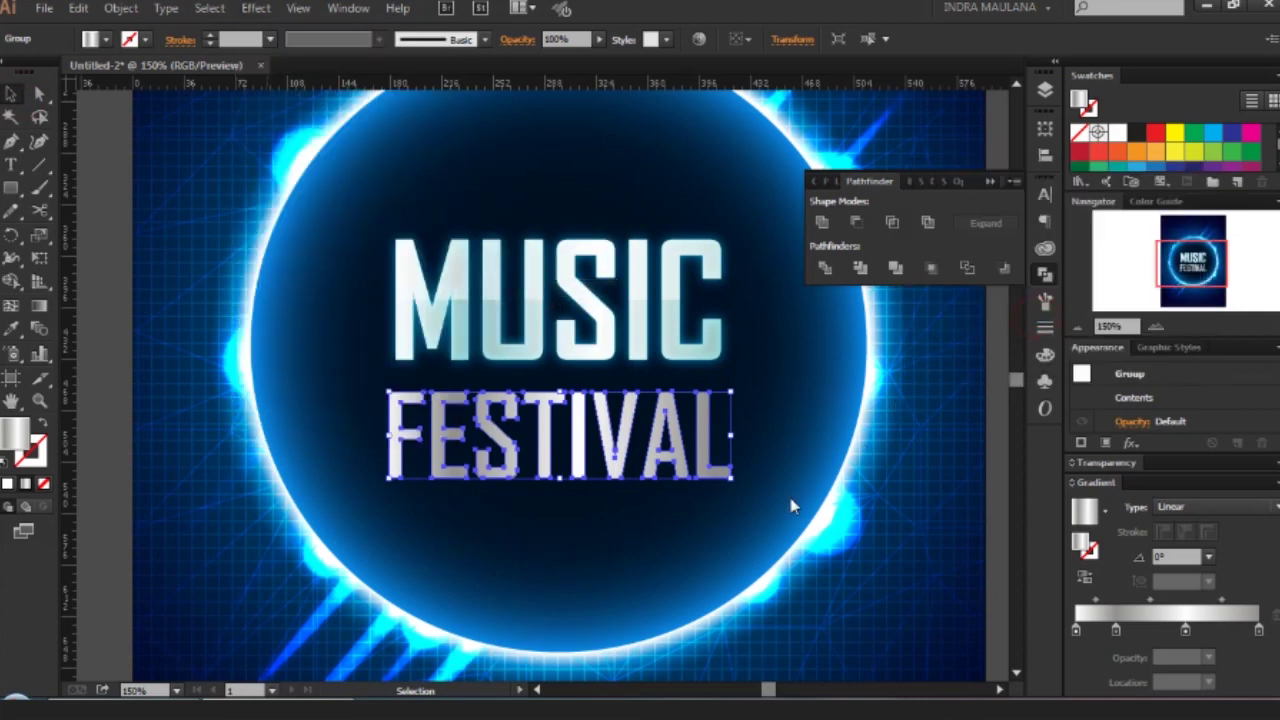
click(860, 485)
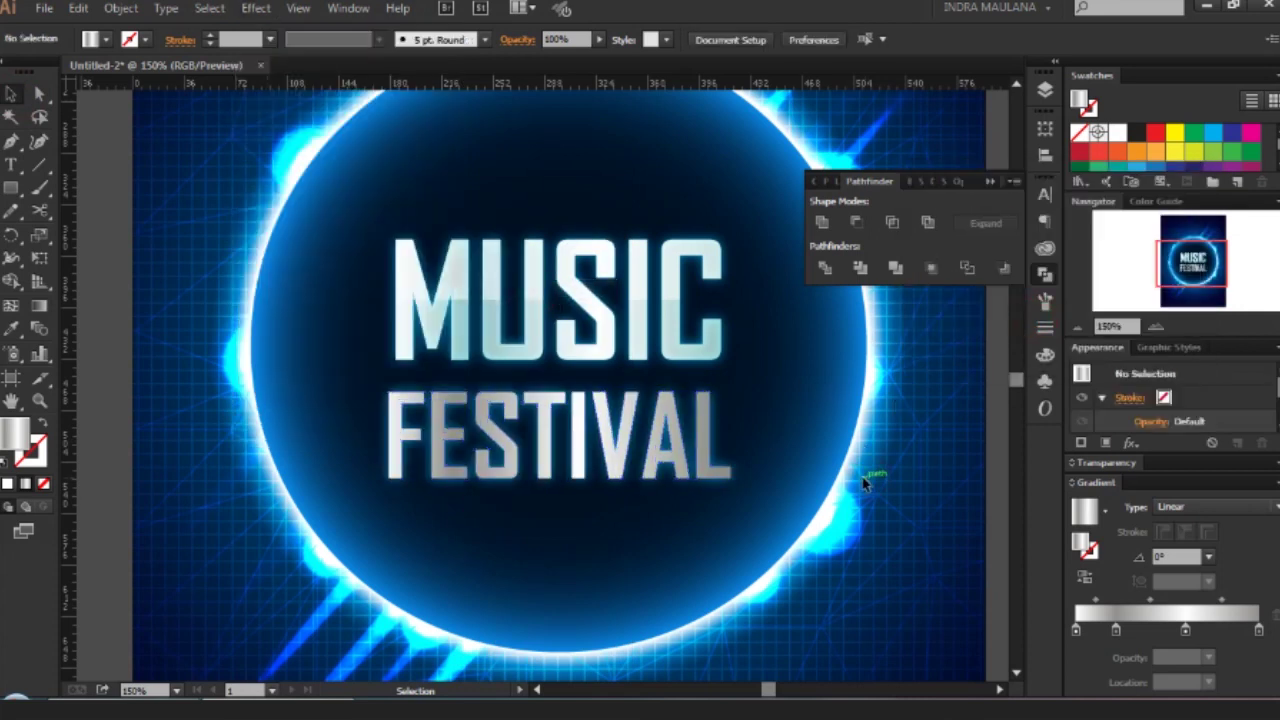
Redirect FESTIVAL's silver gradient to run top to bottom at -90°.
click(631, 436)
key(g)
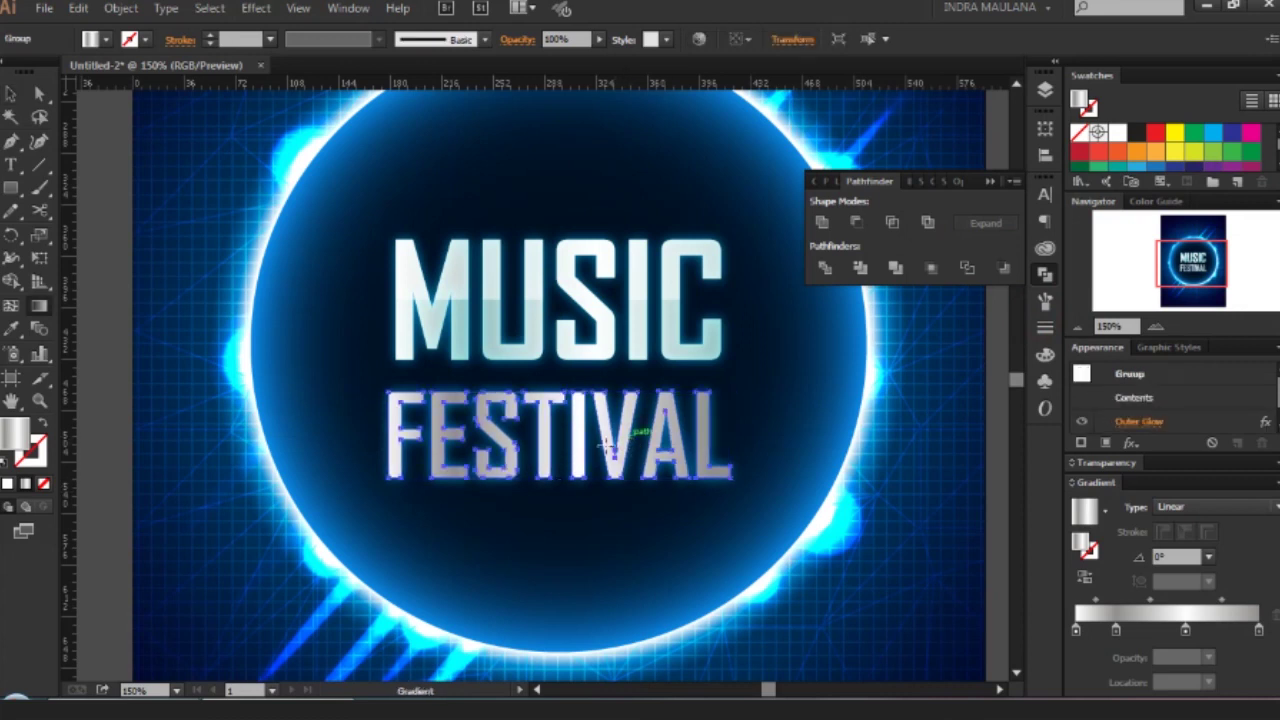
drag(389, 433, 718, 433)
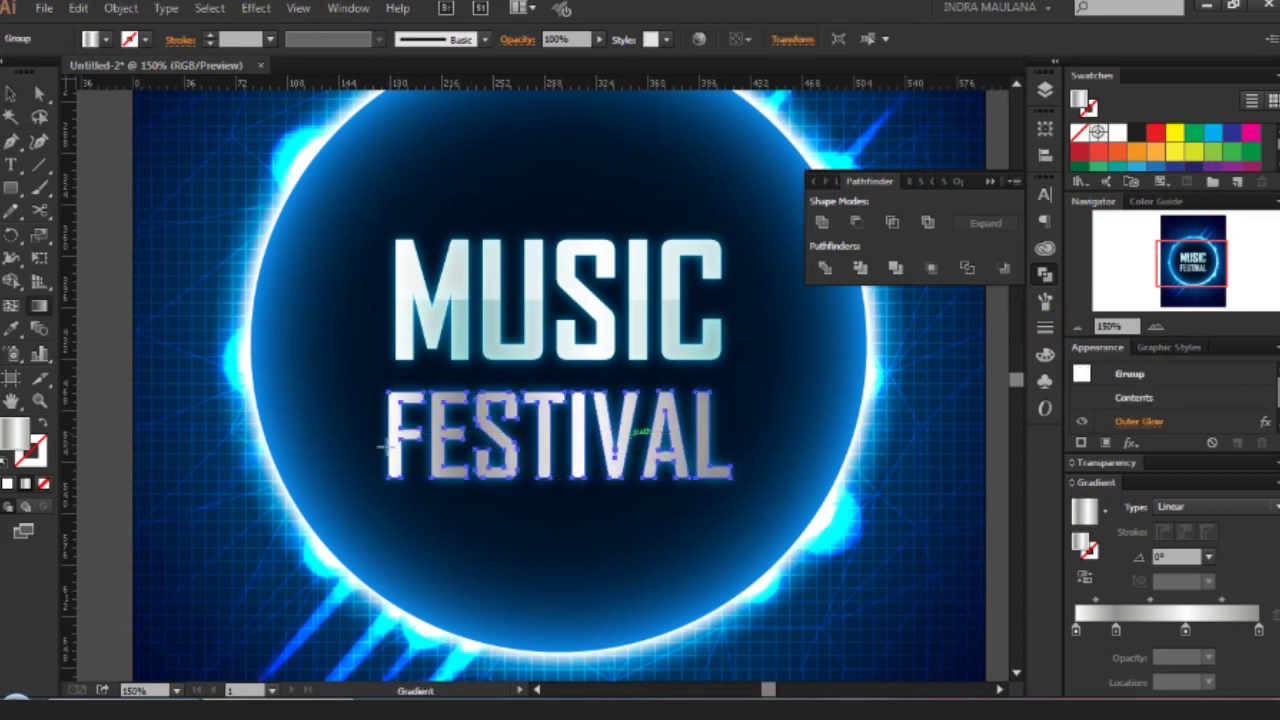
drag(363, 445, 748, 441)
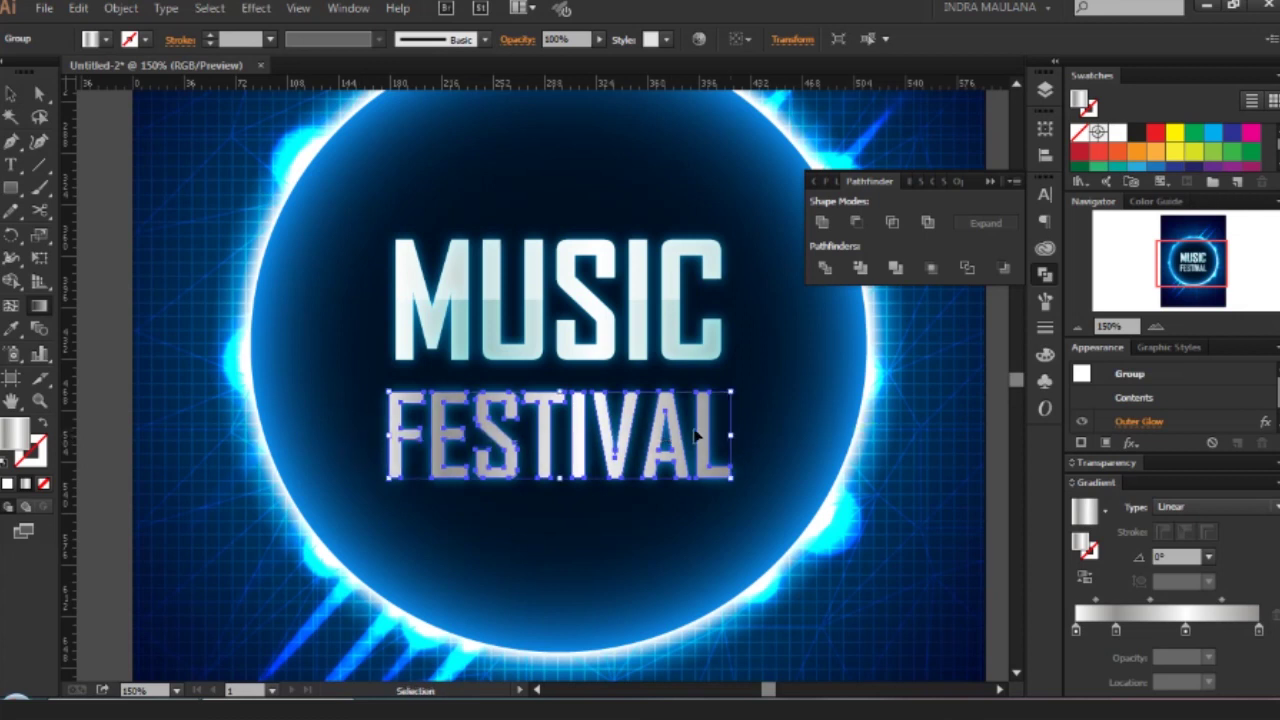
drag(580, 378, 590, 508)
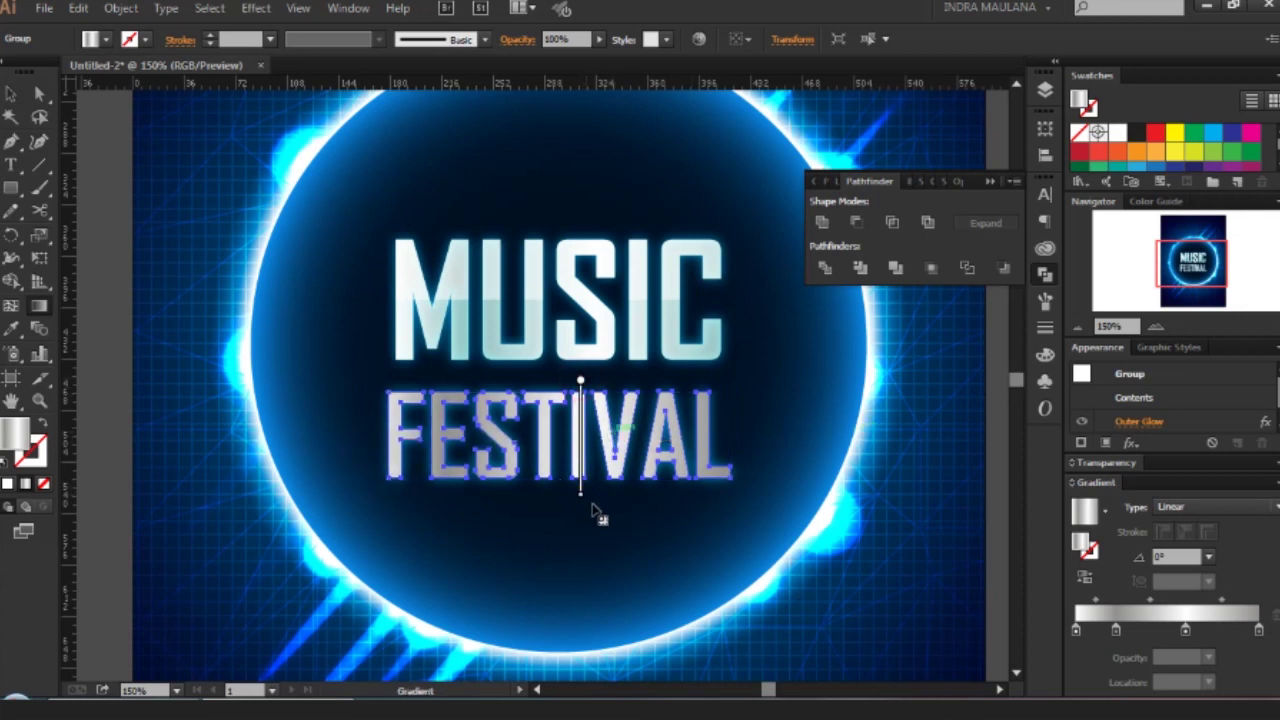
ctrl+click(751, 429)
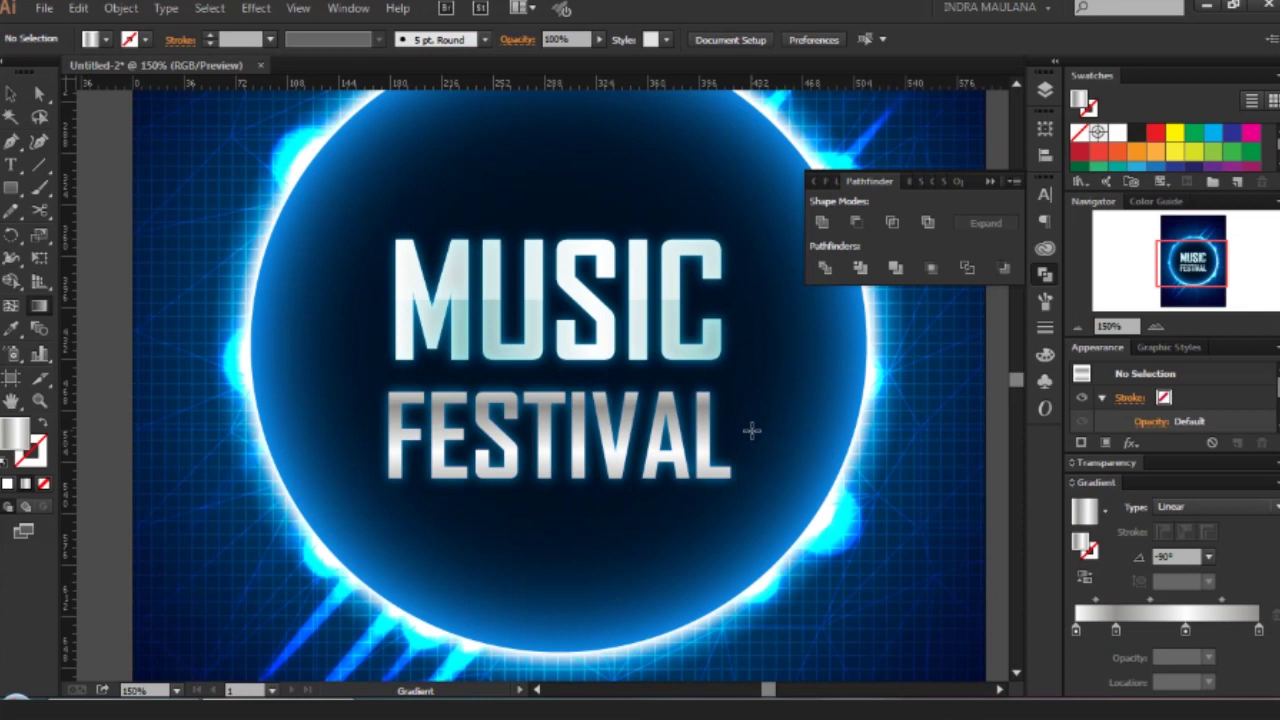
Remove a gradient stop so FESTIVAL's top turns brighter white.
scroll(751, 429, up, 1)
click(556, 470)
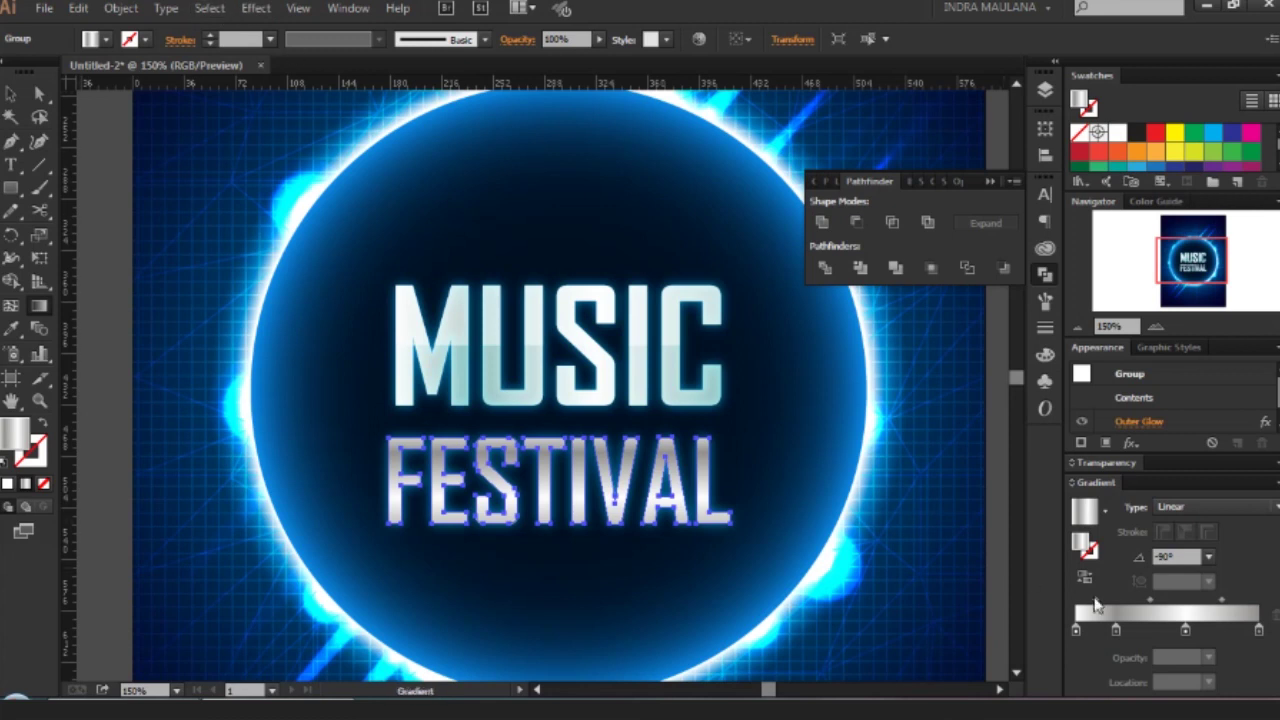
drag(1116, 630, 1118, 668)
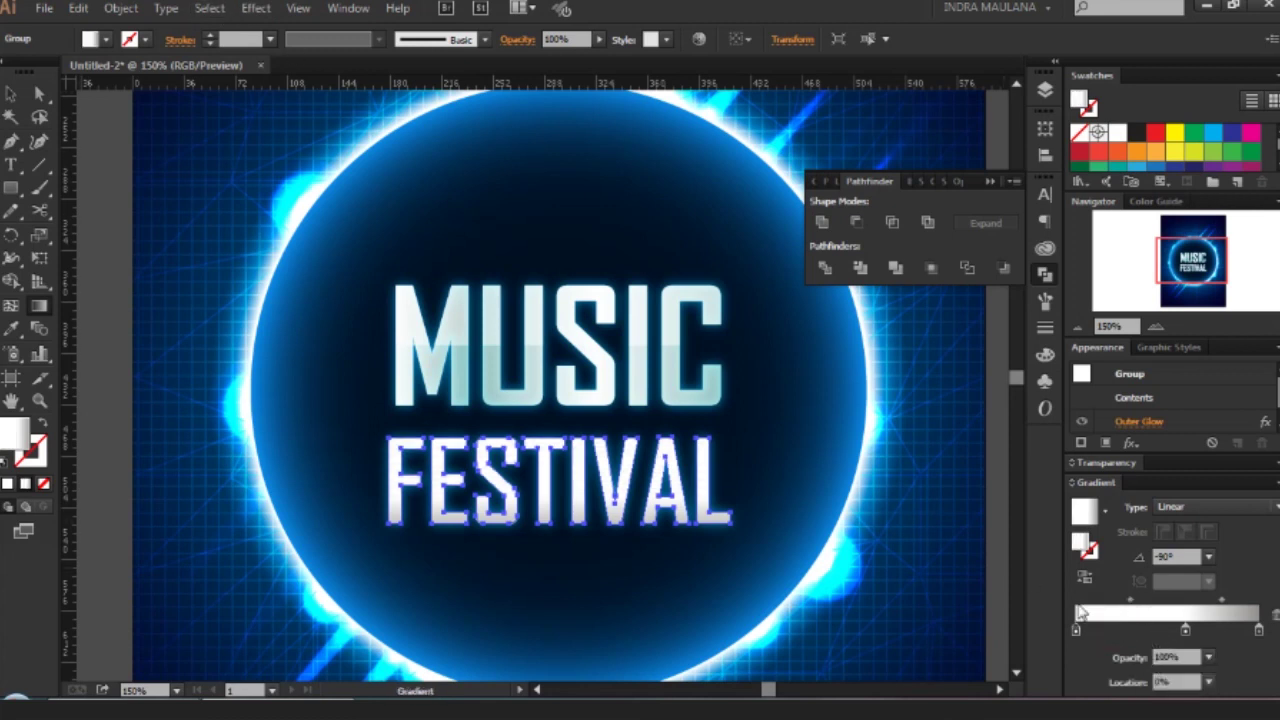
click(806, 437)
key(ctrl+1)
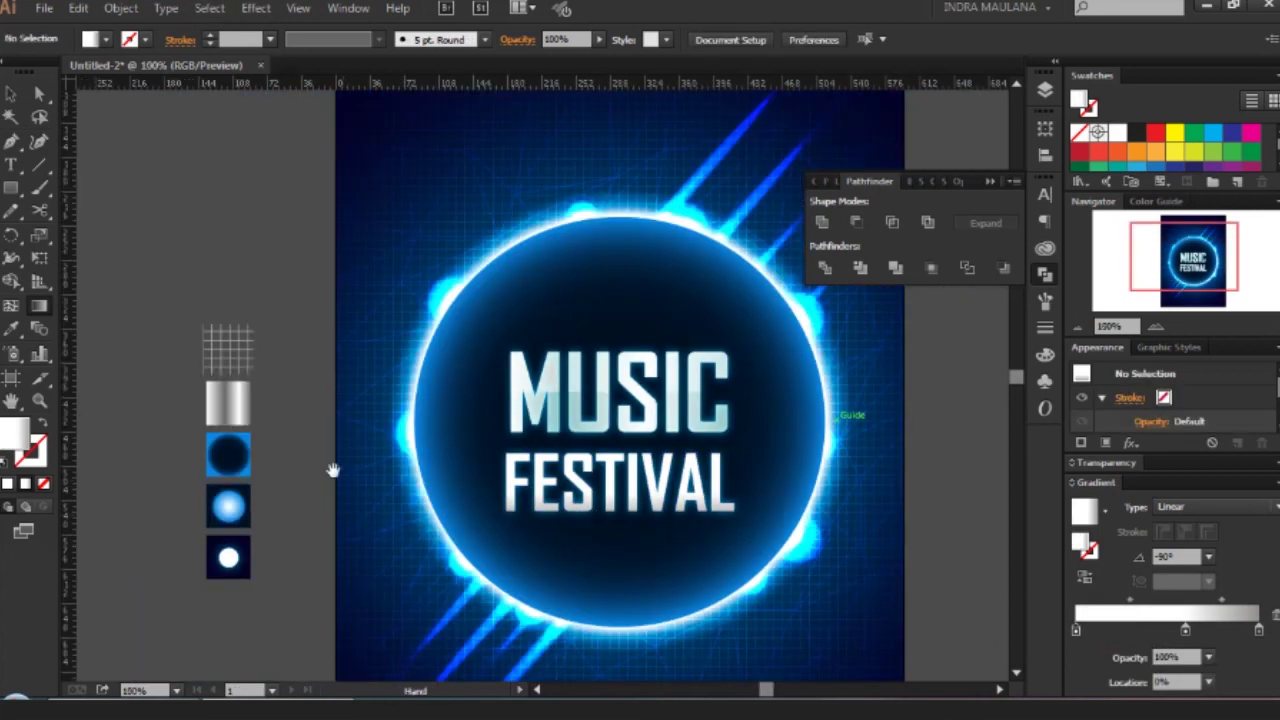
Create a small Agency FB Bold 12 pt text object near the poster's bottom centre.
key(ctrl+minus)
key(ctrl+minus)
key(ctrl+plus)
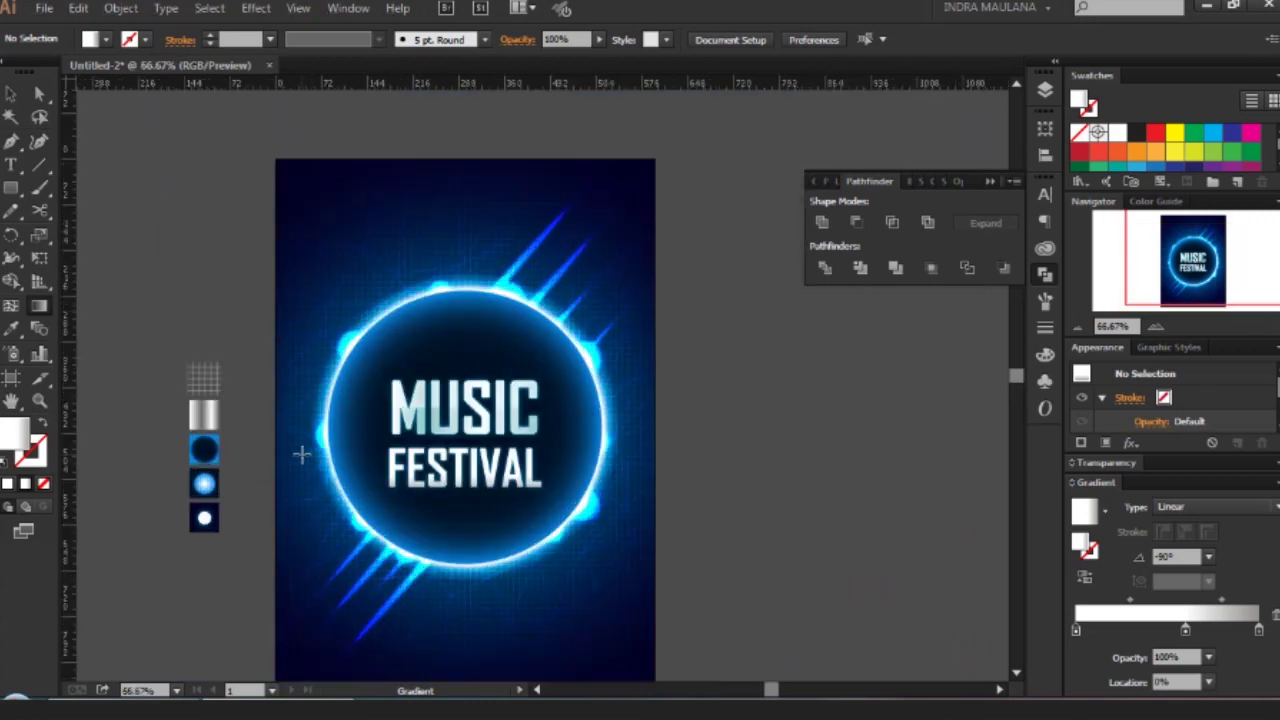
drag(334, 384, 344, 372)
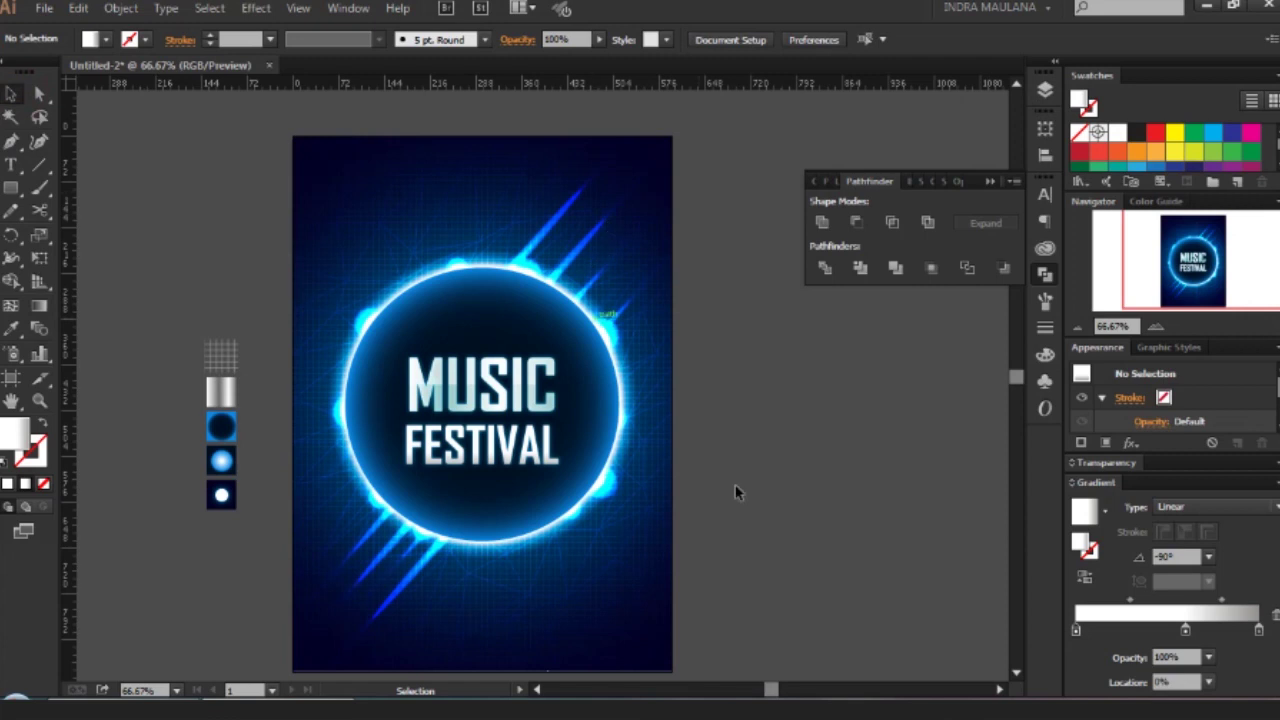
scroll(494, 529, down, 2)
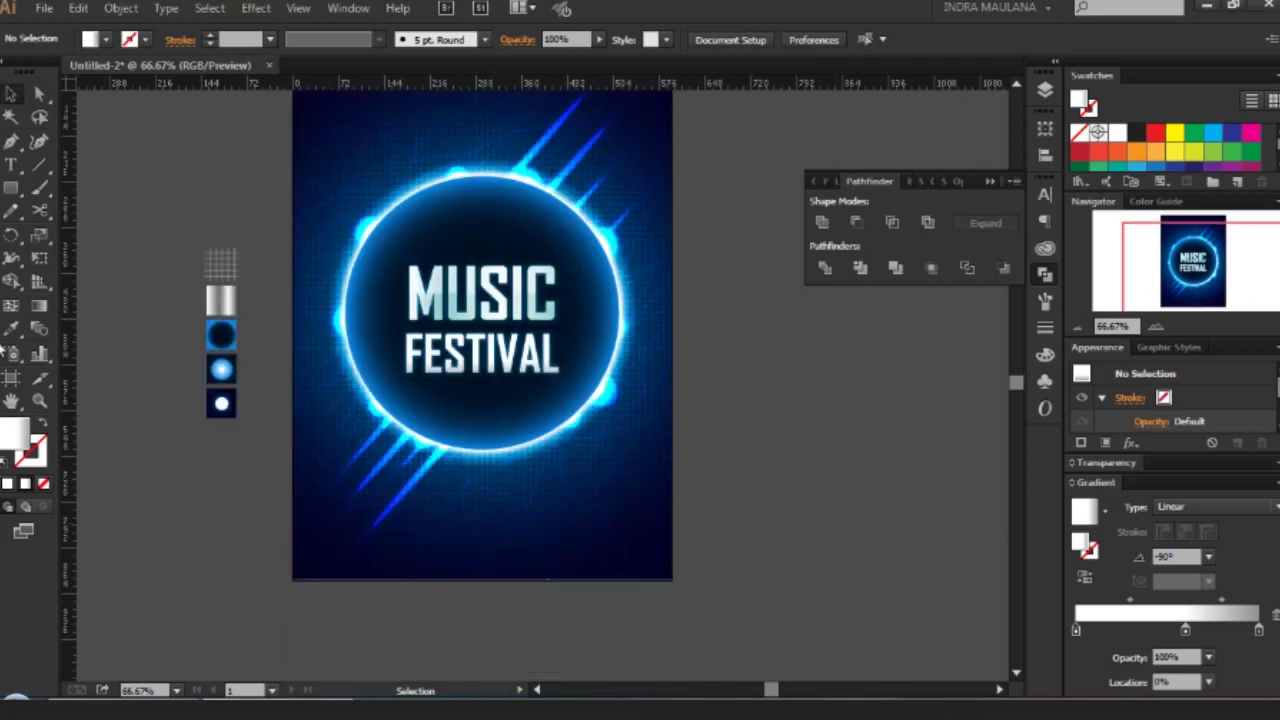
click(11, 165)
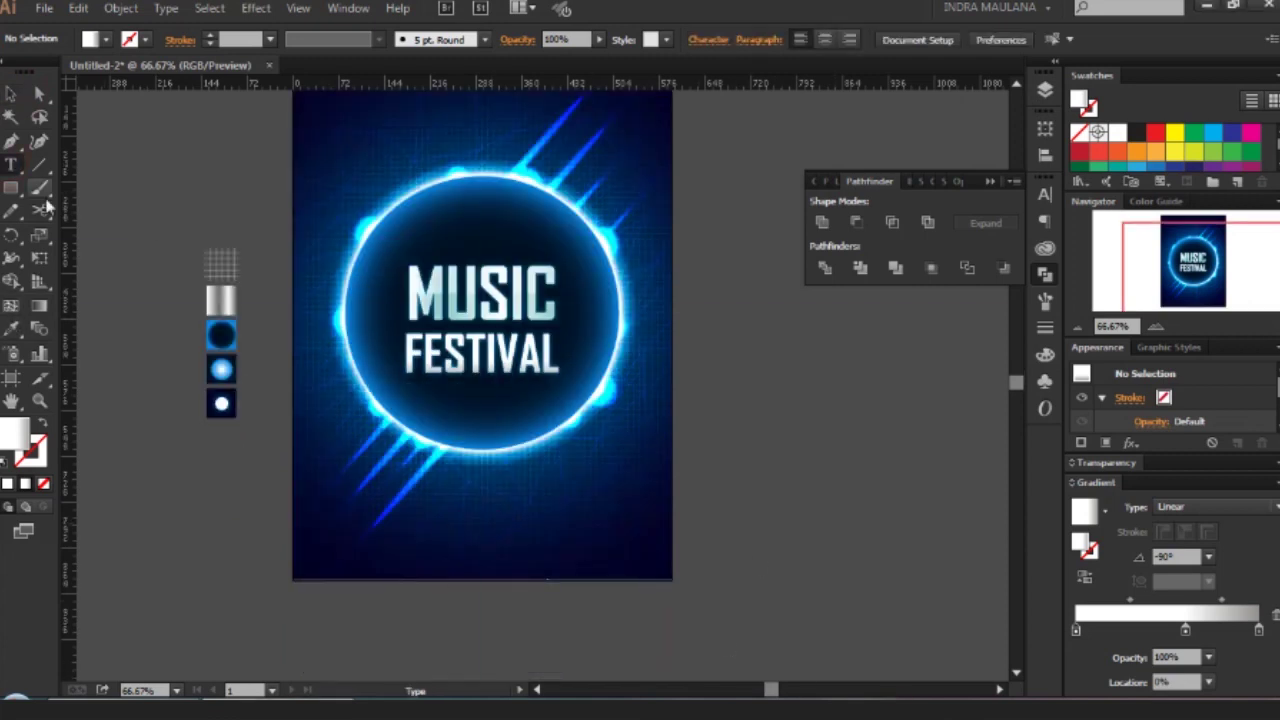
click(484, 522)
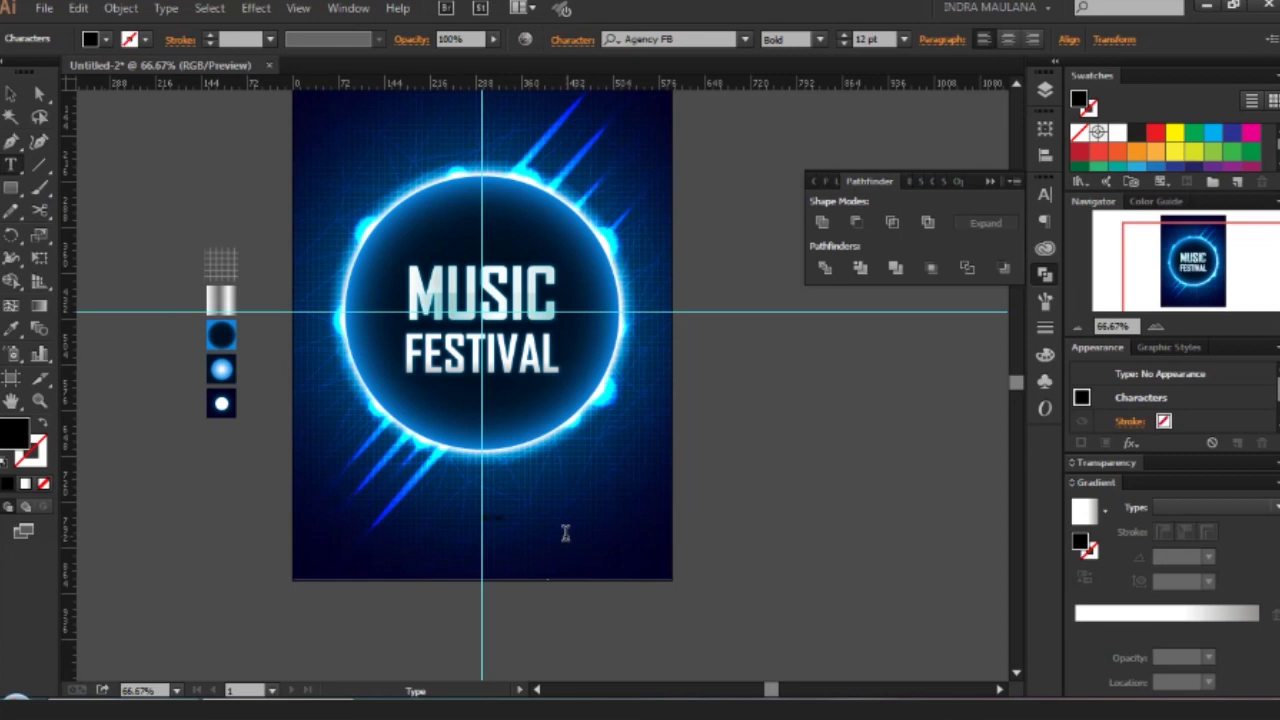
click(10, 93)
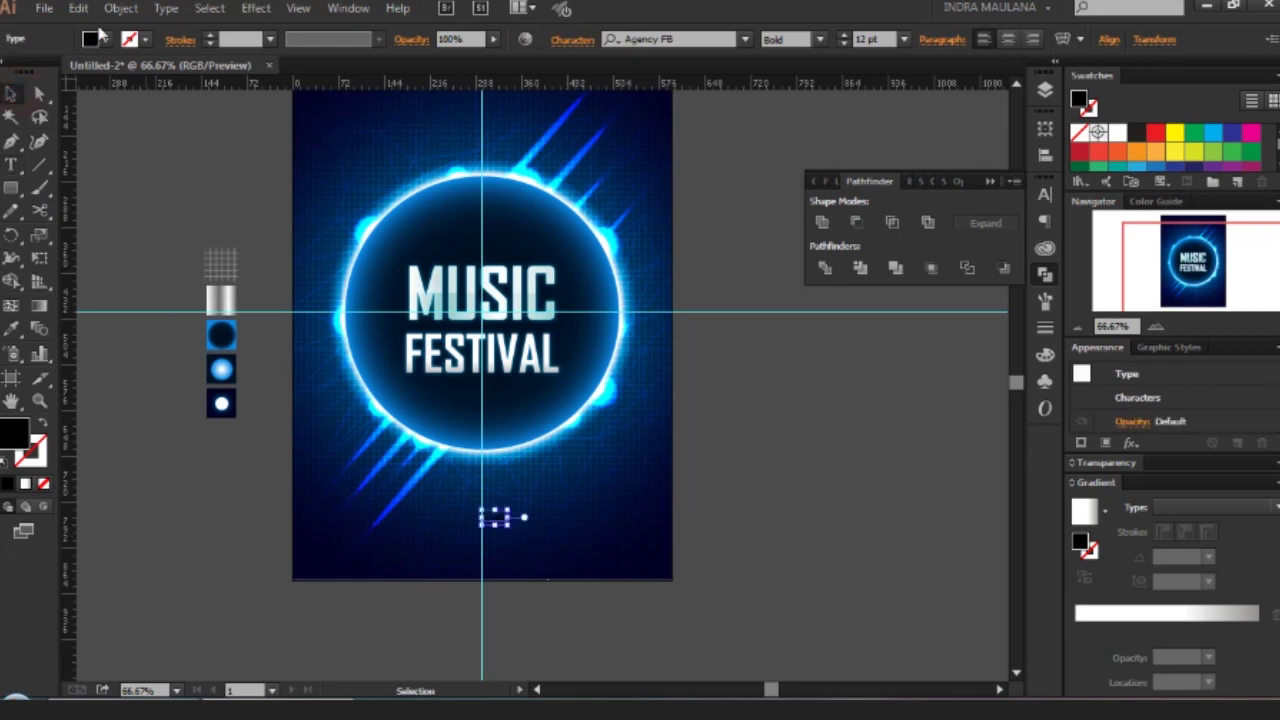
Make the new libe music text white, enlarge it greatly and position it.
click(103, 40)
click(27, 80)
mouse_move(524, 517)
mouse_down()
mouse_move(586, 600)
mouse_move(625, 565)
mouse_up()
key(ctrl+plus)
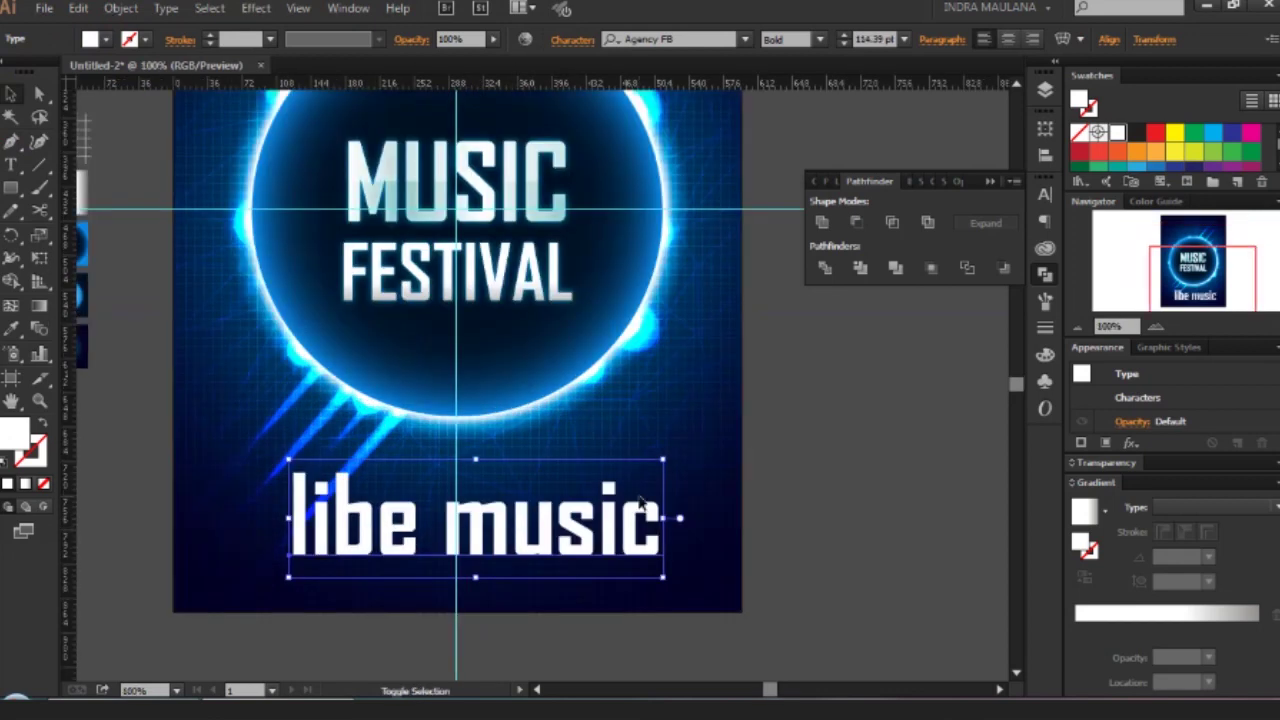
drag(669, 506, 643, 503)
key(shift+Right)
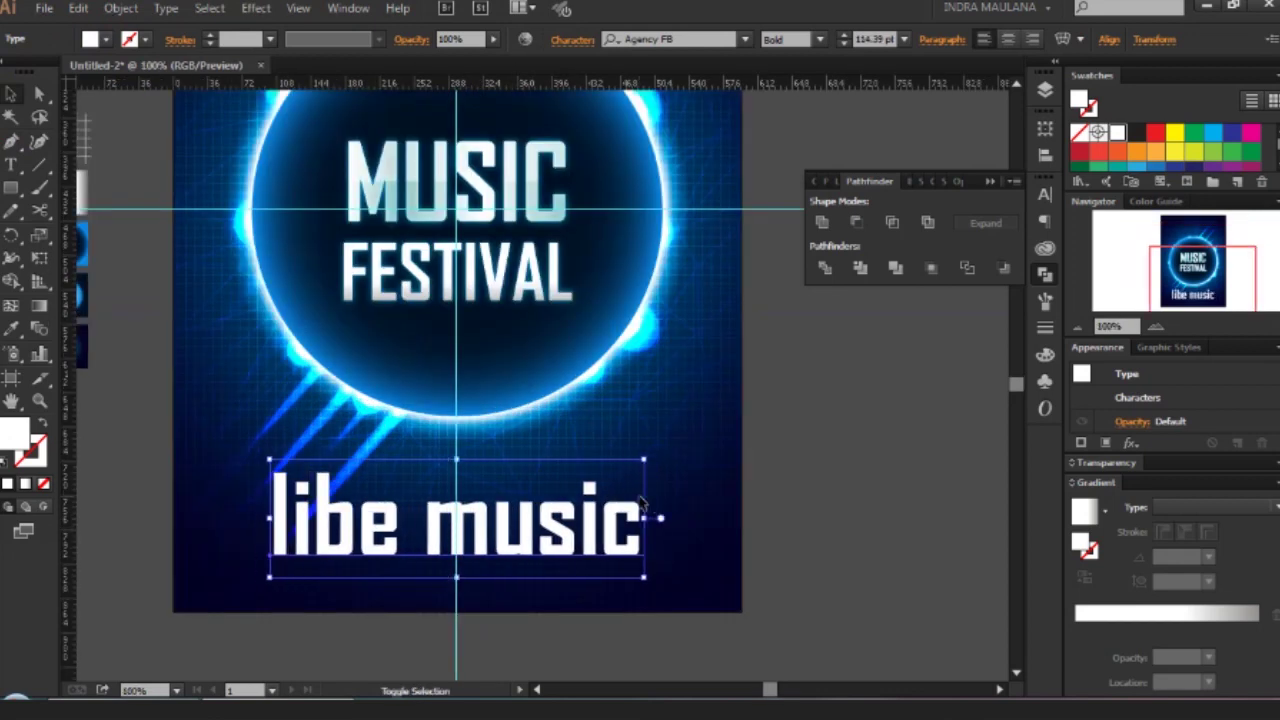
key(shift+Up)
key(shift+Up)
Set the text to all caps in Agency FB Regular and nudge it toward centre.
click(161, 14)
mouse_move(213, 304)
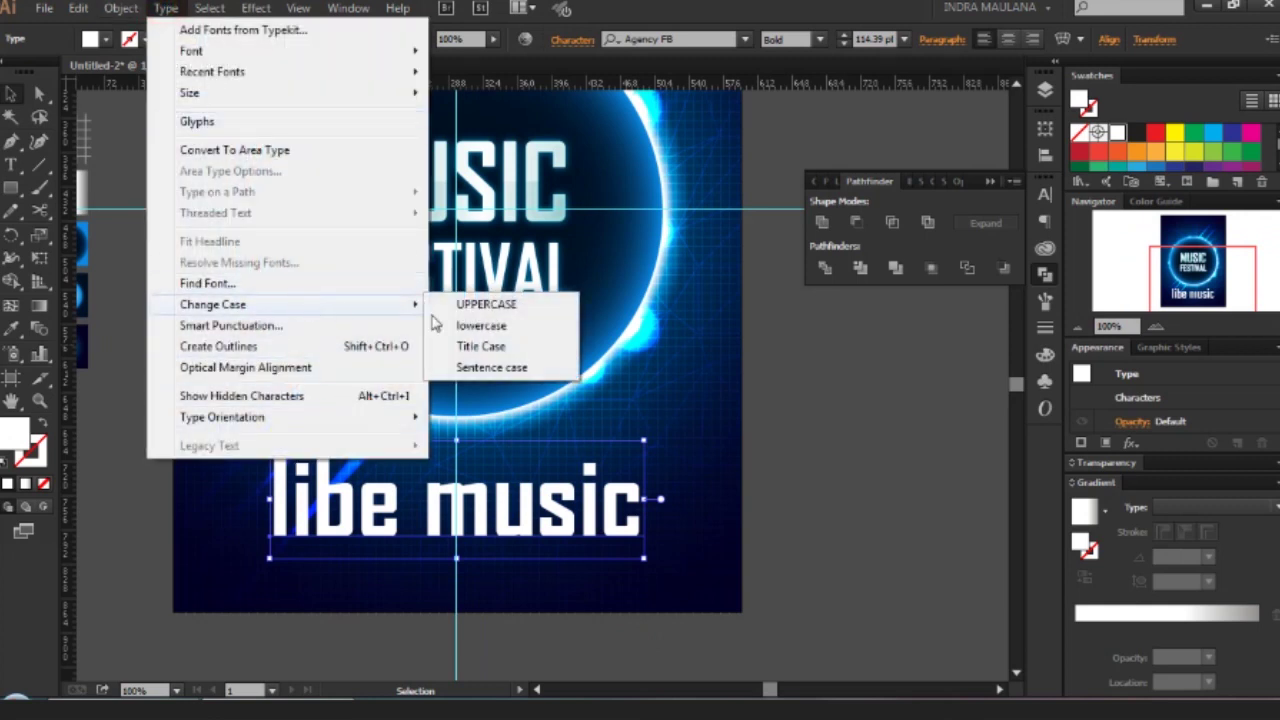
click(485, 305)
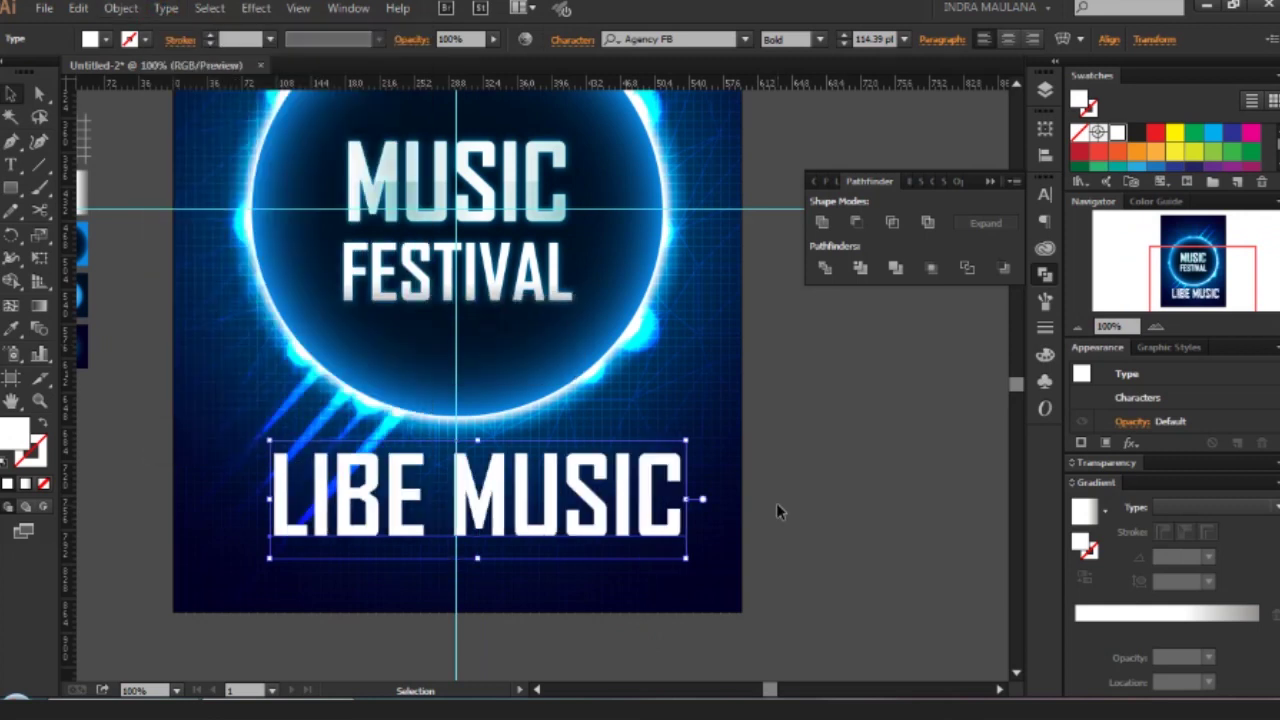
click(819, 39)
click(806, 62)
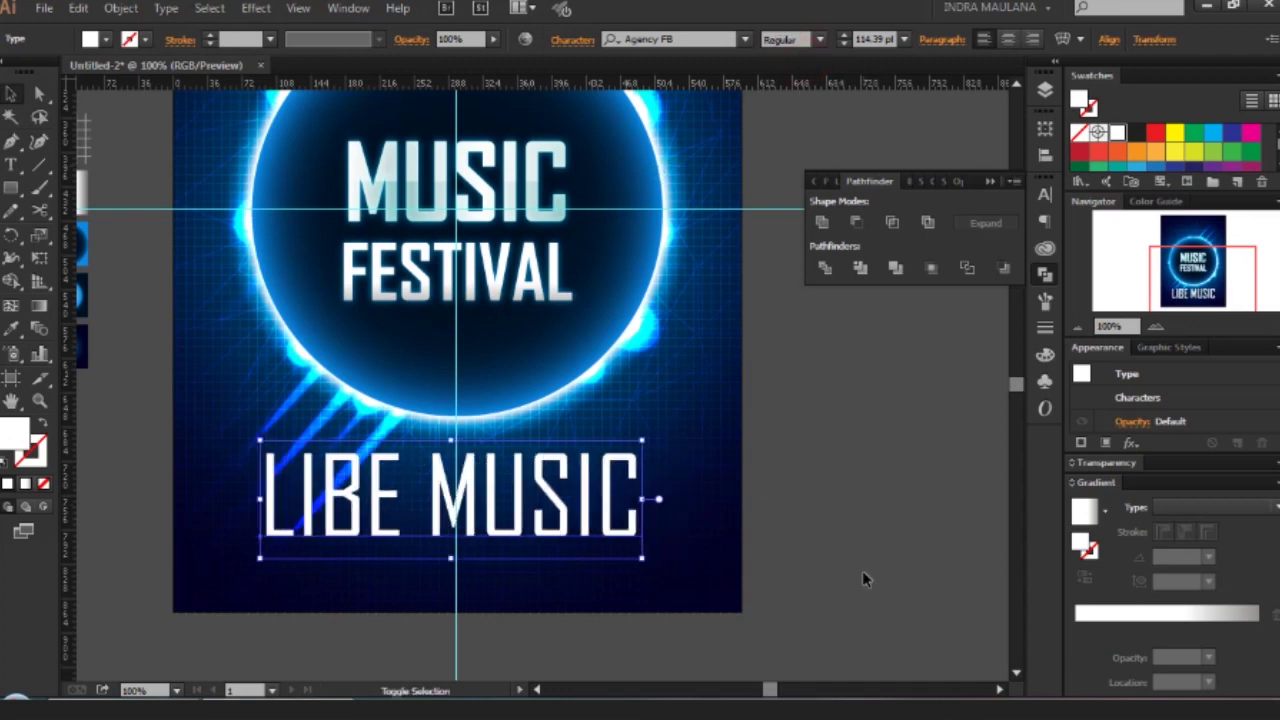
key(Right)
key(Right)
key(Right)
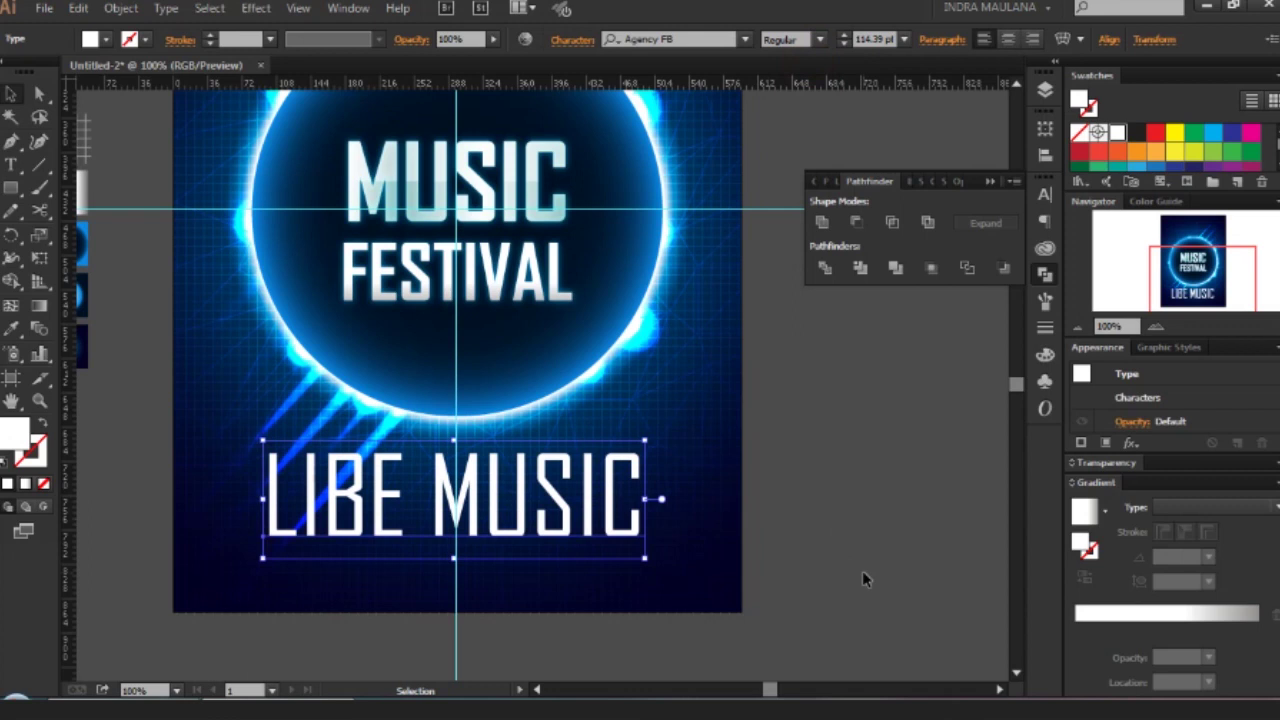
Correct LIBE to LIVE by replacing the B with a capital V.
double_click(323, 555)
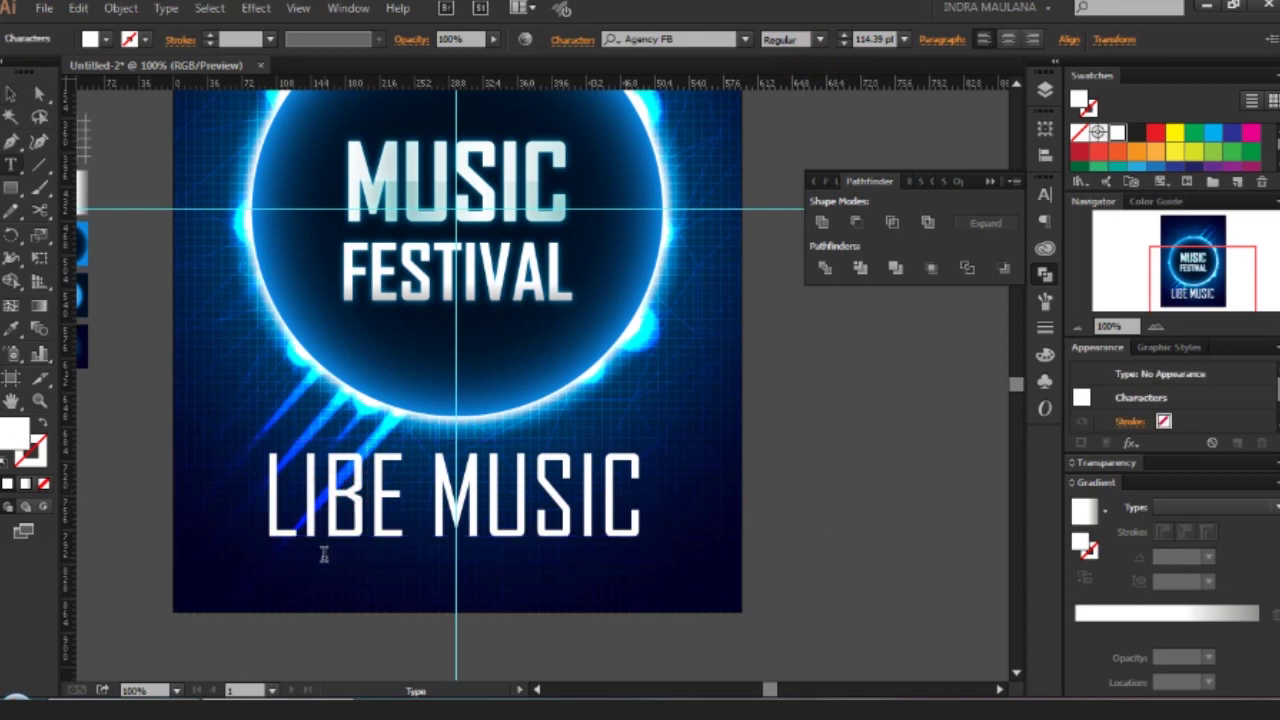
key(BackSpace)
text(v)
key(BackSpace)
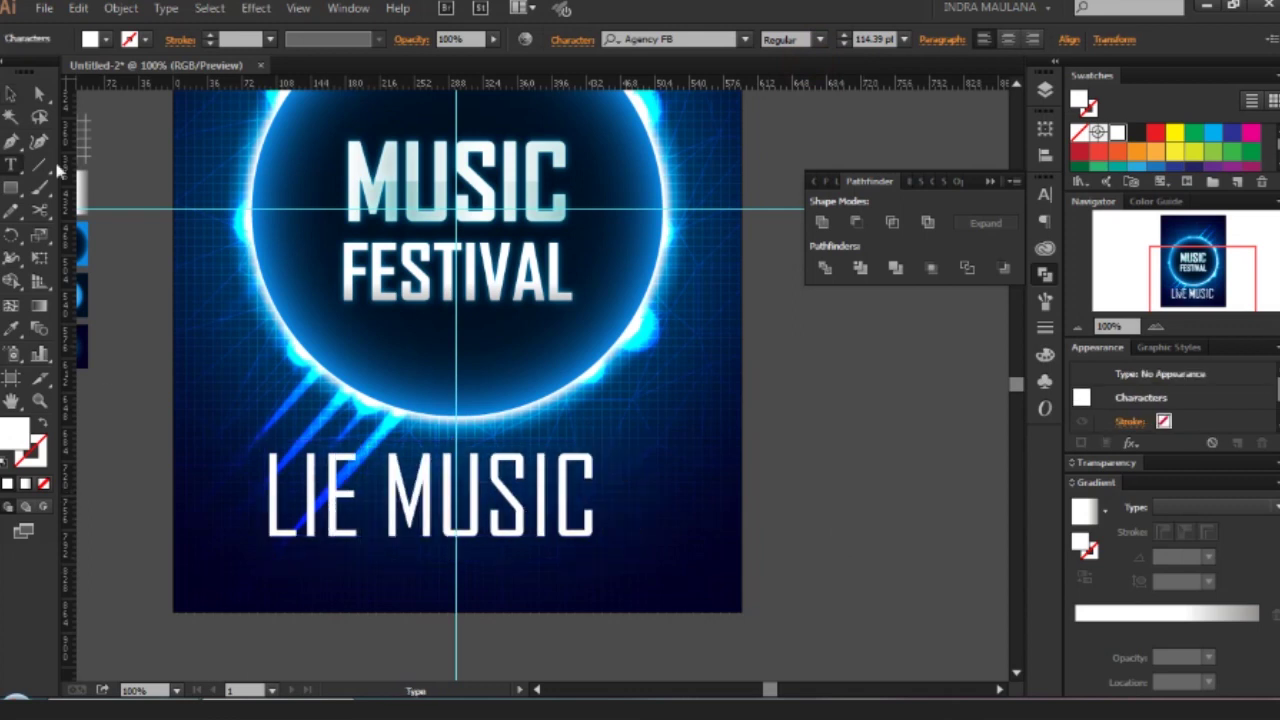
text(V)
click(10, 92)
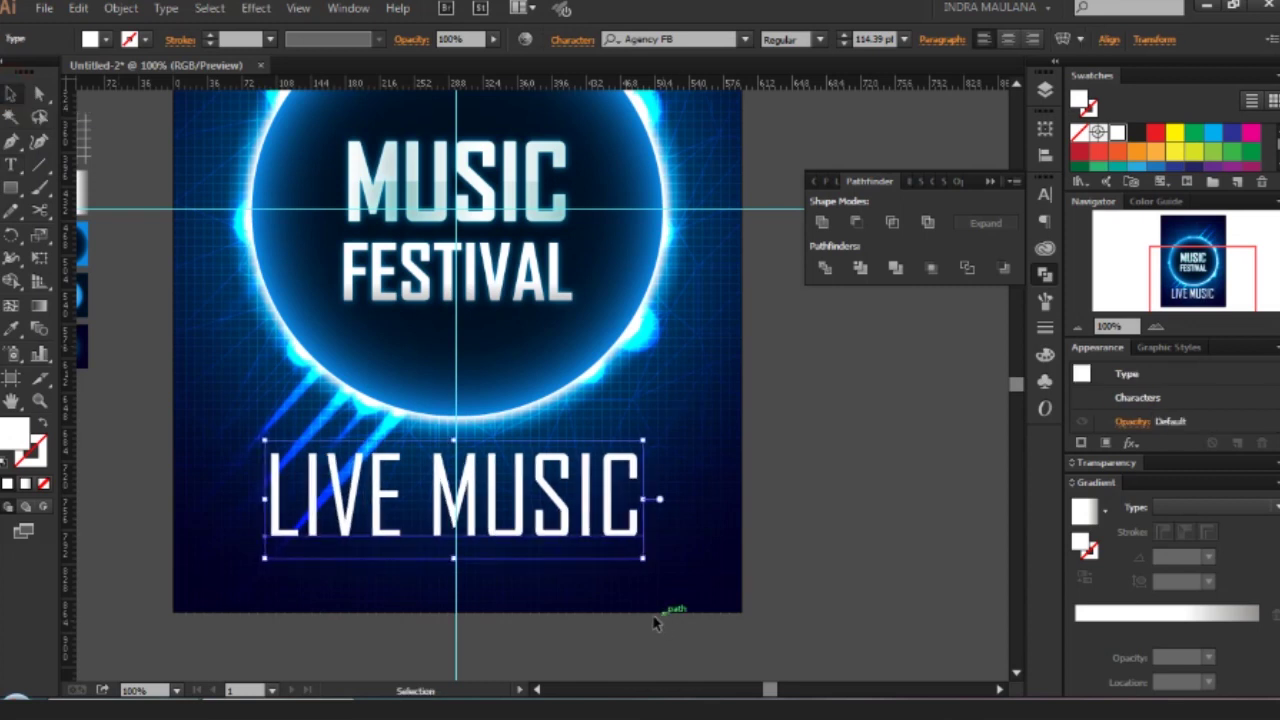
Scale LIVE MUSIC to 56.57 pt, make it Bold, and nudge it under the circle.
drag(645, 563, 525, 515)
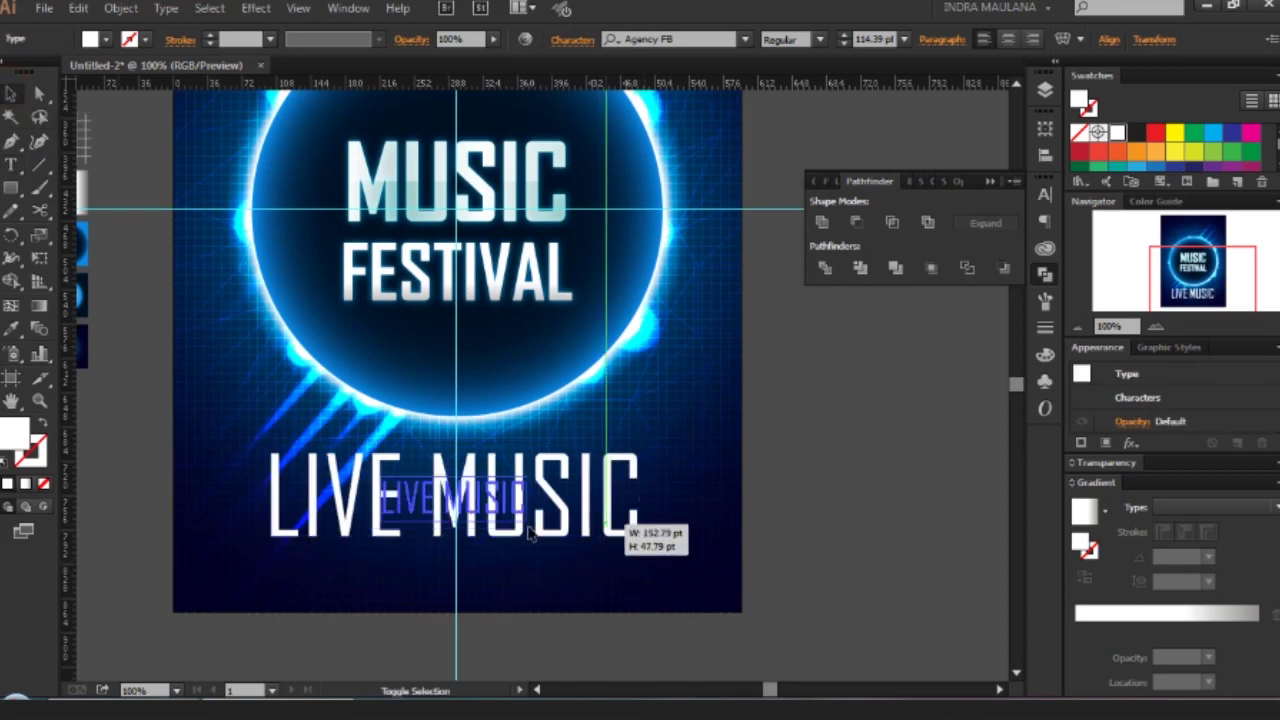
key(ctrl+shift+a)
drag(510, 503, 522, 490)
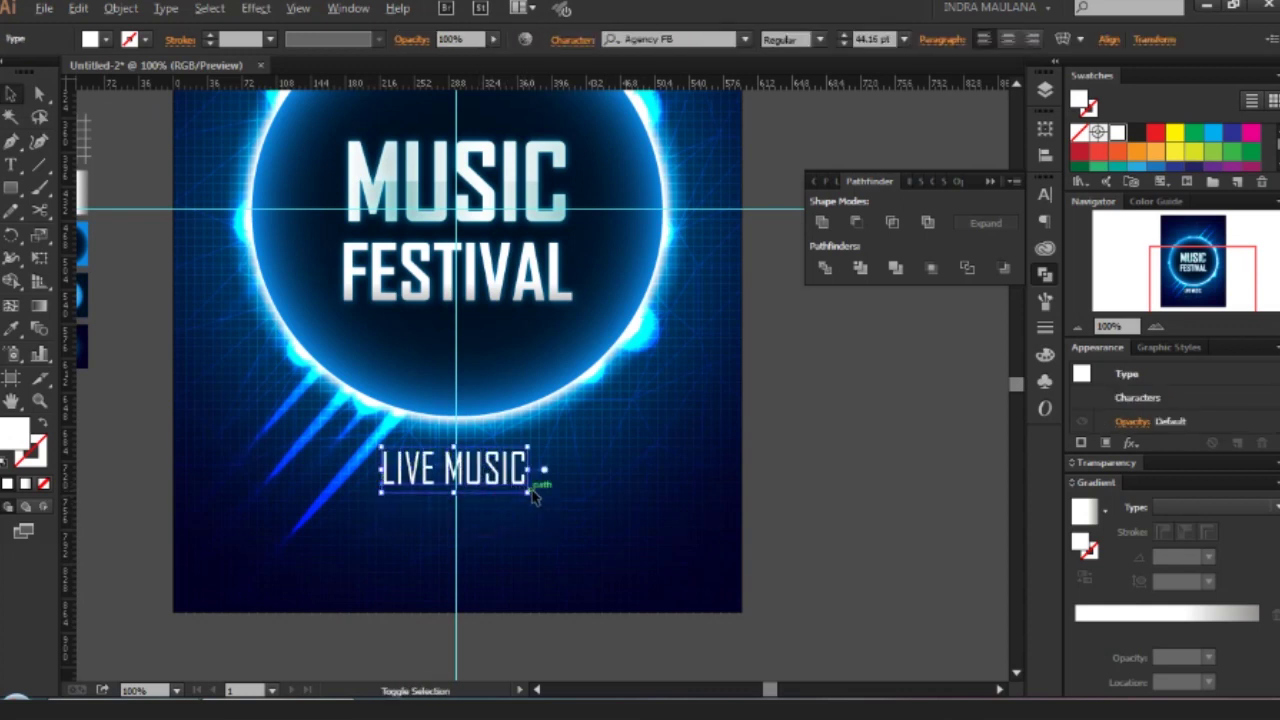
drag(530, 491, 548, 498)
click(824, 40)
click(798, 84)
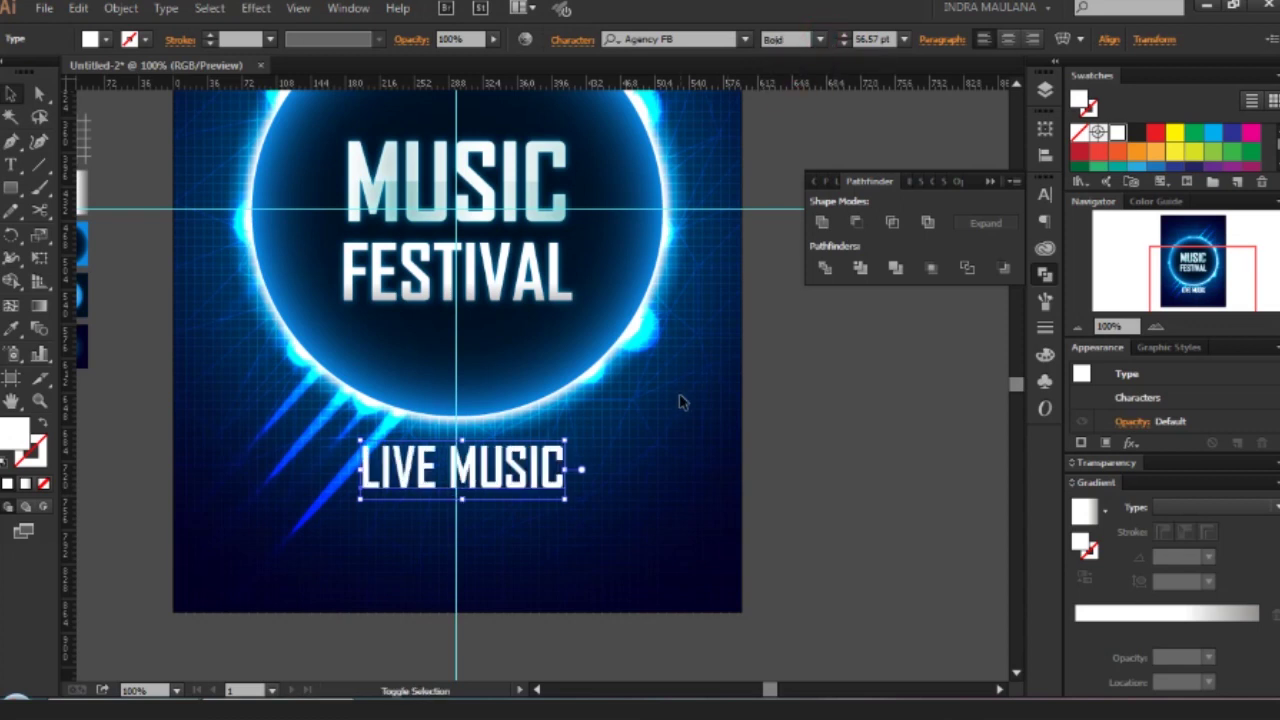
key(shift+Left)
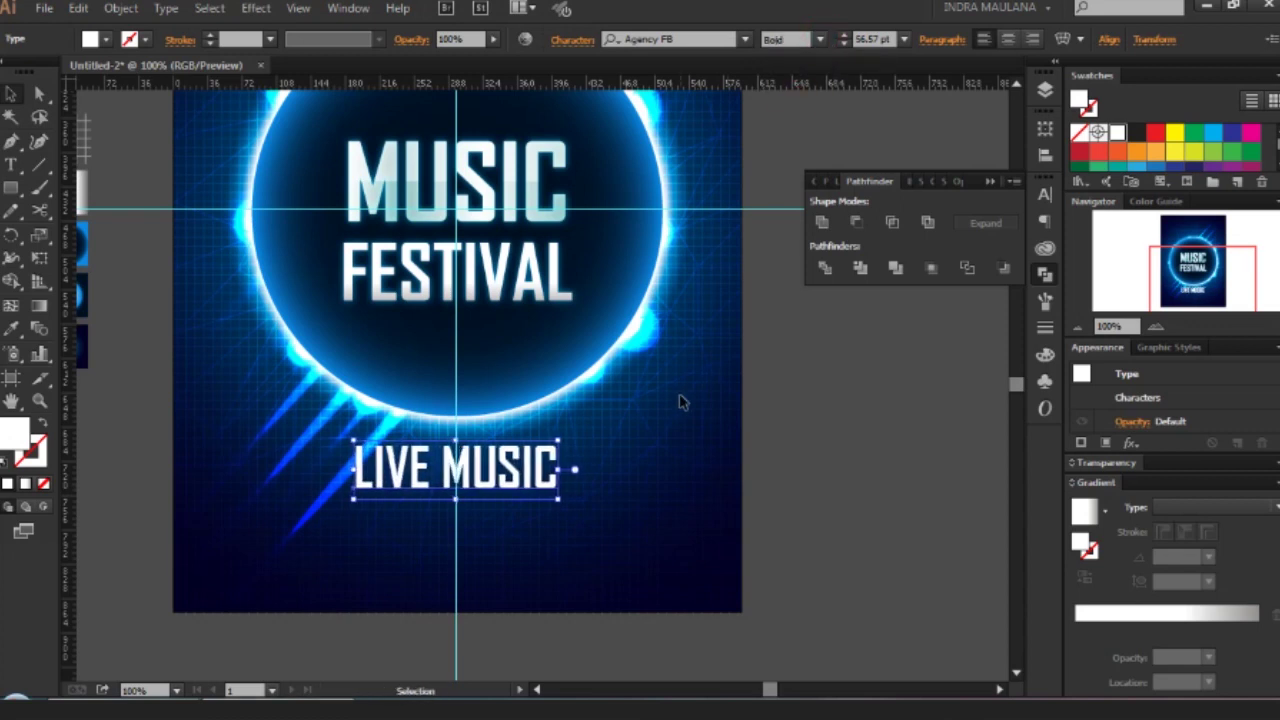
Check LIVE MUSIC's placement, then paste in the 10 - 08 - 2018 date text.
click(679, 403)
scroll(640, 415, up, 3)
scroll(631, 423, down, 1)
click(500, 570)
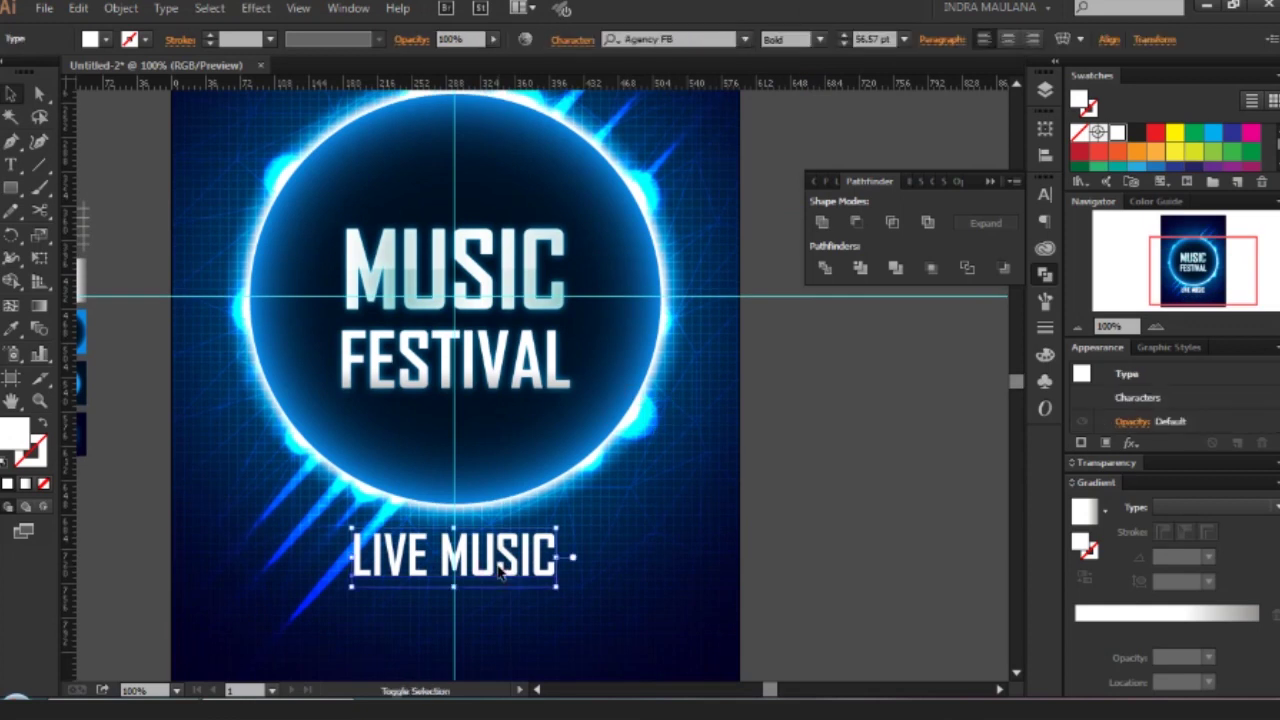
scroll(634, 489, down, 2)
click(634, 477)
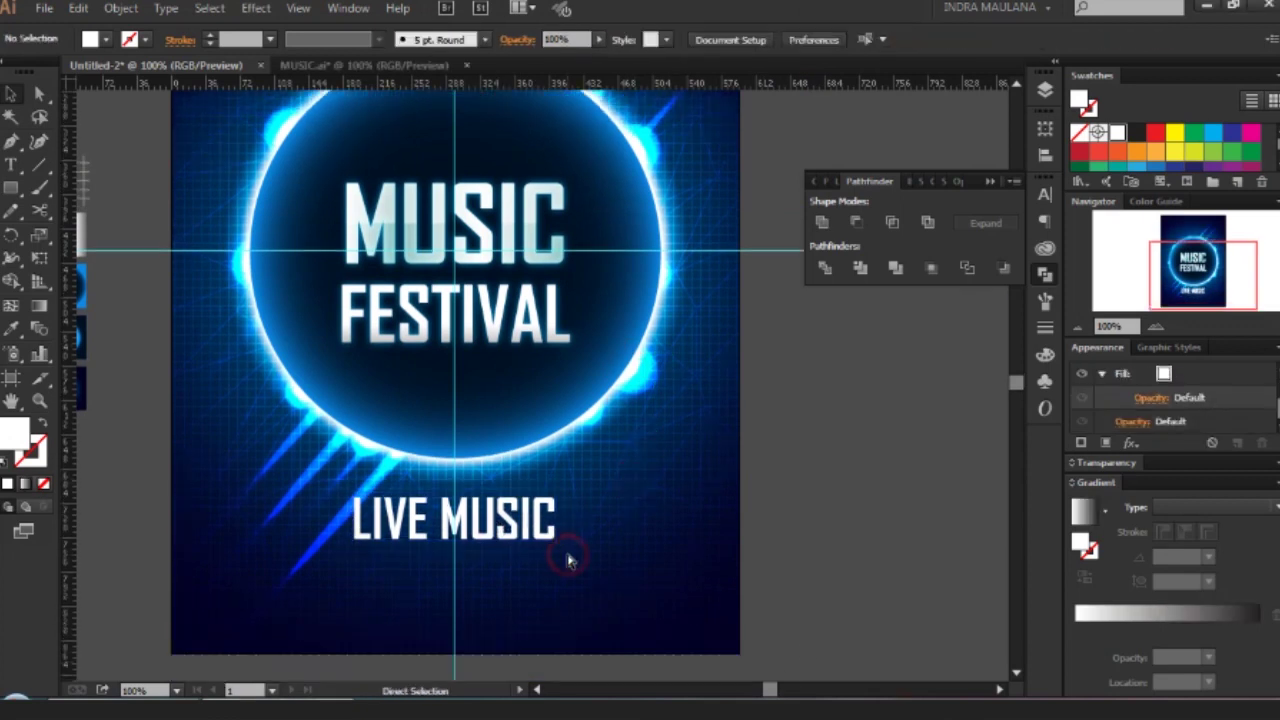
key(ctrl+v)
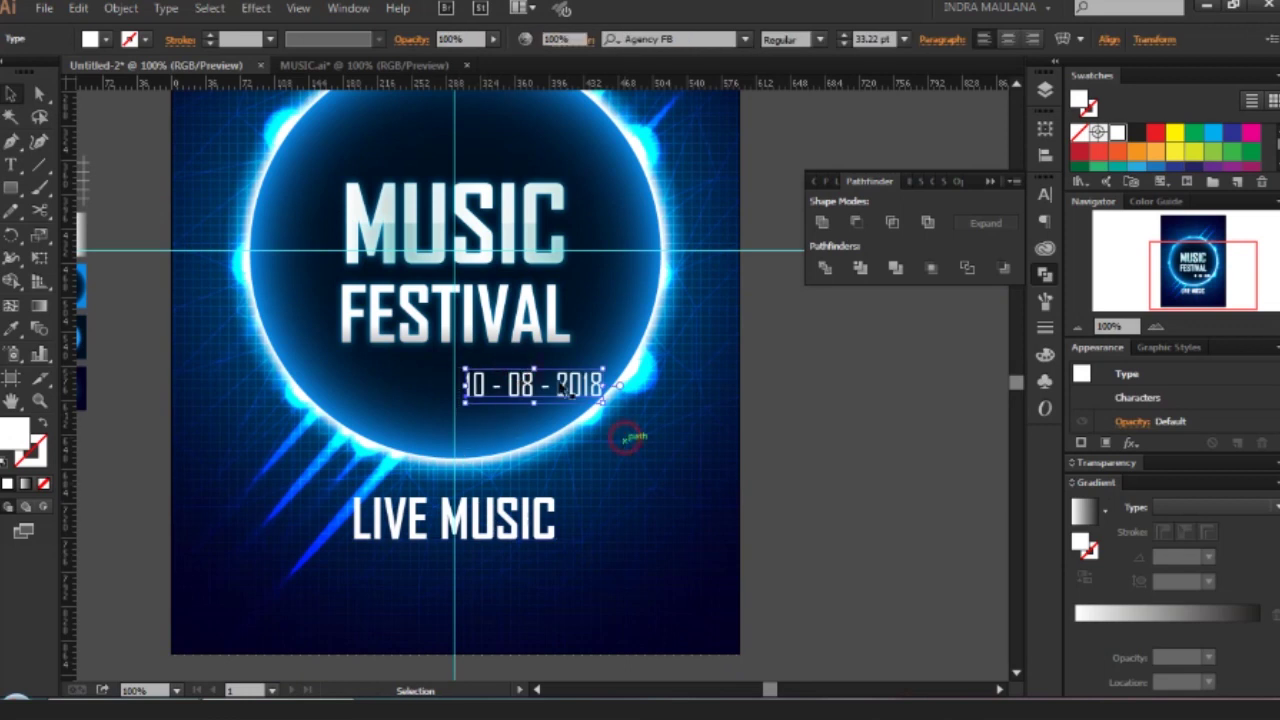
Move the 10 - 08 - 2018 date above LIVE MUSIC and nudge both down together.
click(628, 434)
mouse_move(529, 393)
mouse_down()
mouse_move(430, 470)
mouse_move(446, 483)
mouse_up()
drag(584, 582, 415, 483)
key(shift+Down)
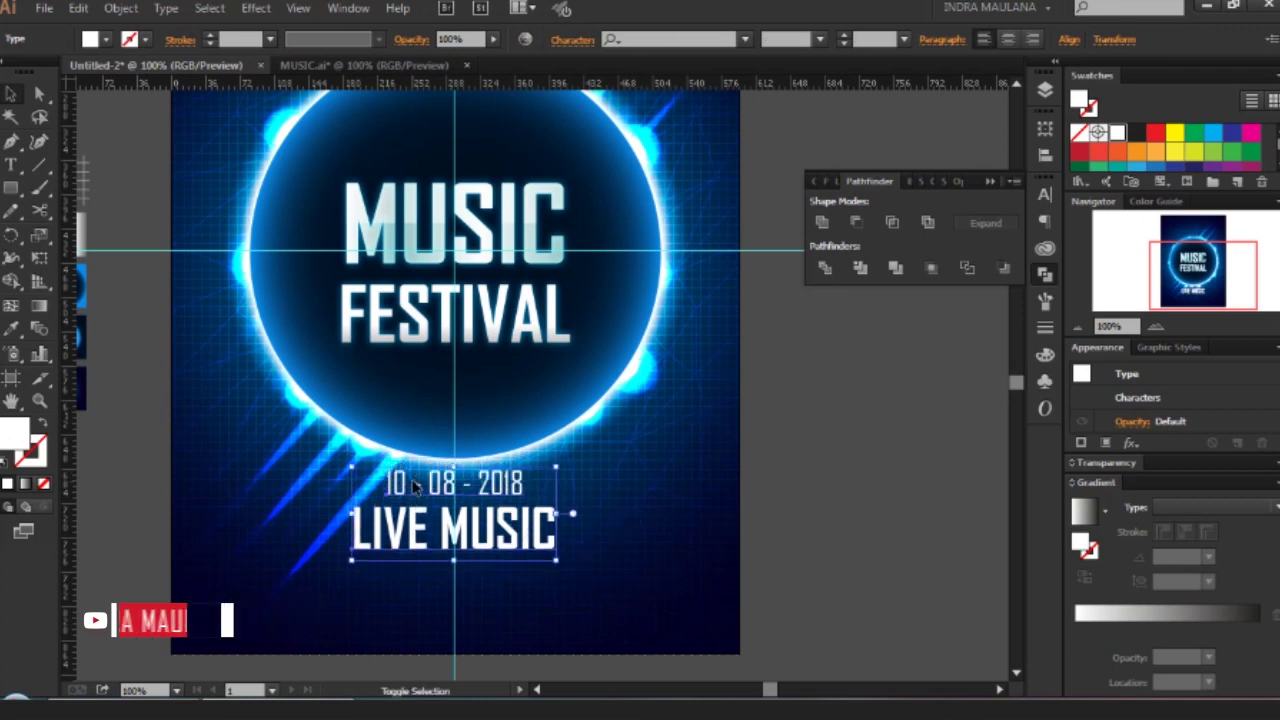
click(623, 468)
drag(623, 466, 634, 471)
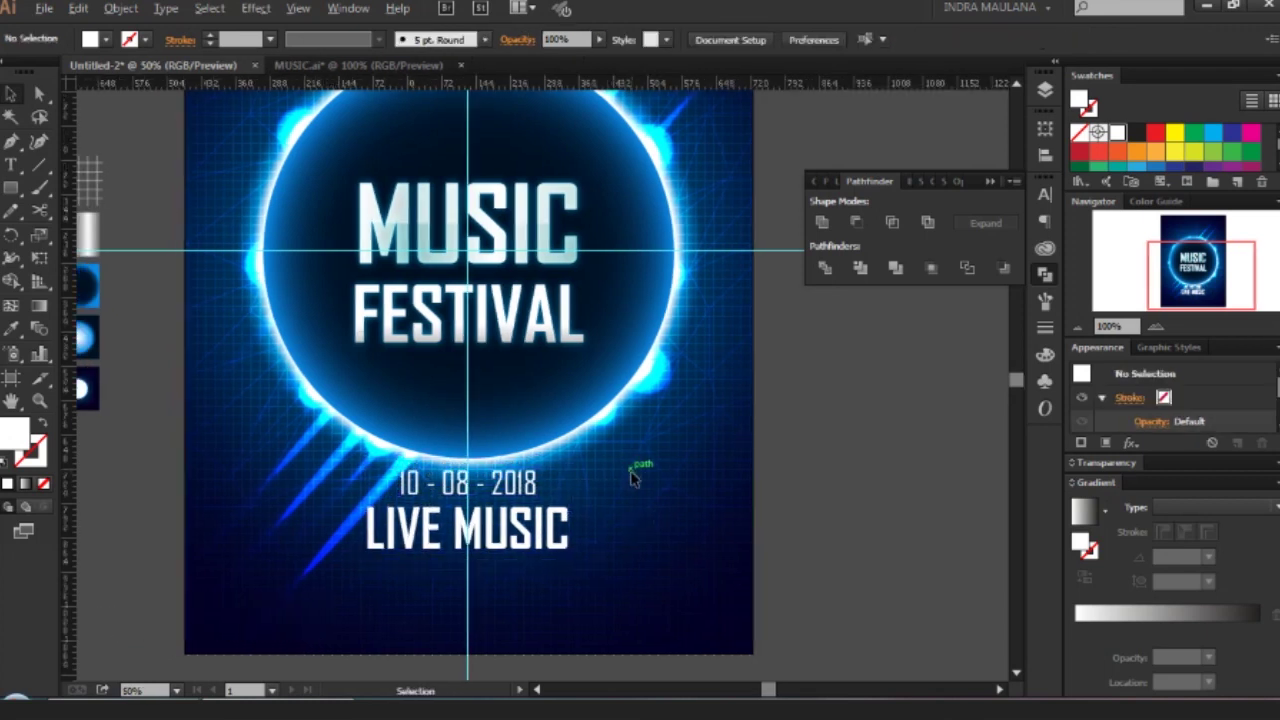
scroll(634, 475, down, 1)
scroll(590, 537, up, 2)
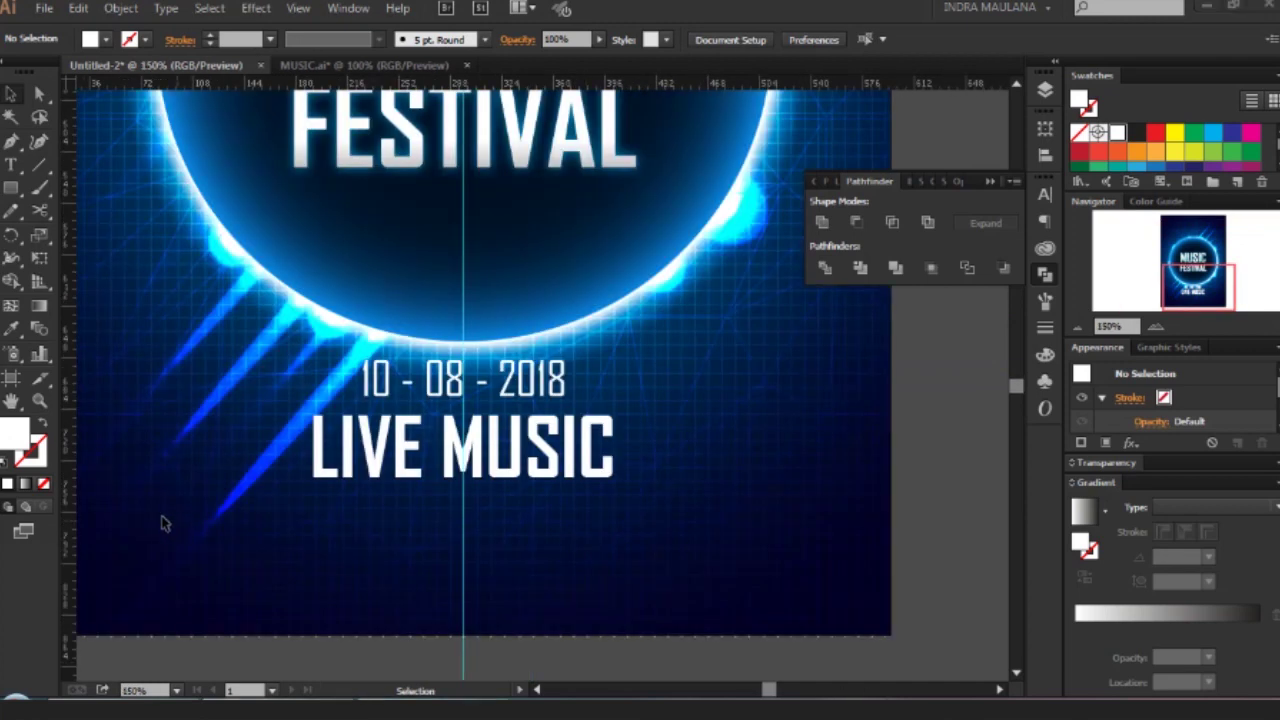
click(11, 164)
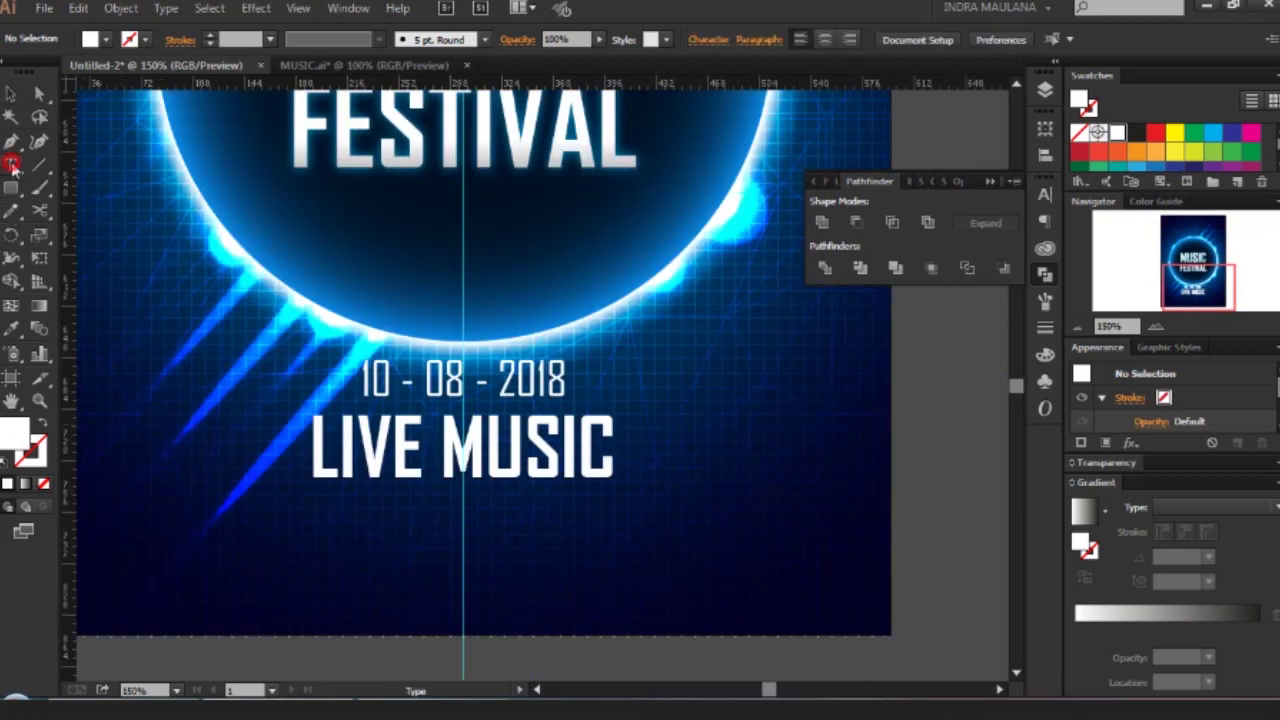
Draw a placeholder text area, centre-aligned, white, in Agency FB Regular.
mouse_move(463, 515)
mouse_down()
mouse_move(614, 580)
mouse_move(829, 592)
mouse_move(771, 590)
mouse_up()
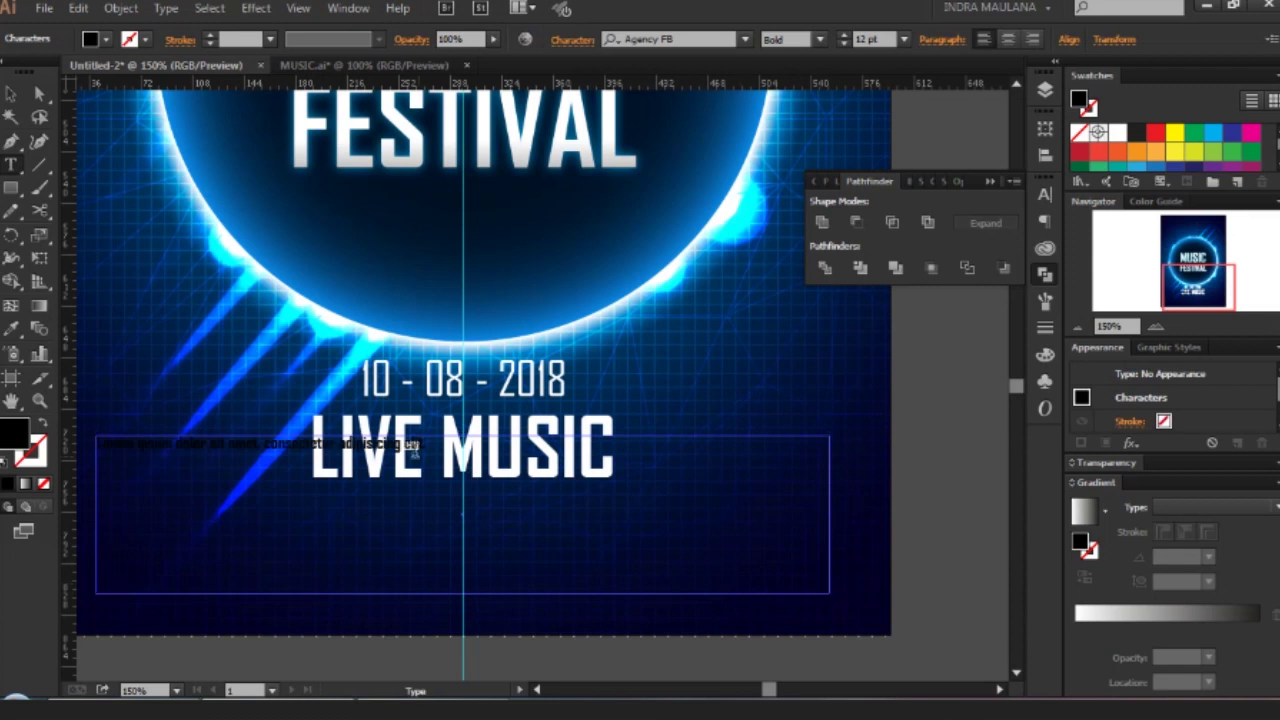
key(Escape)
key(Escape)
click(1005, 42)
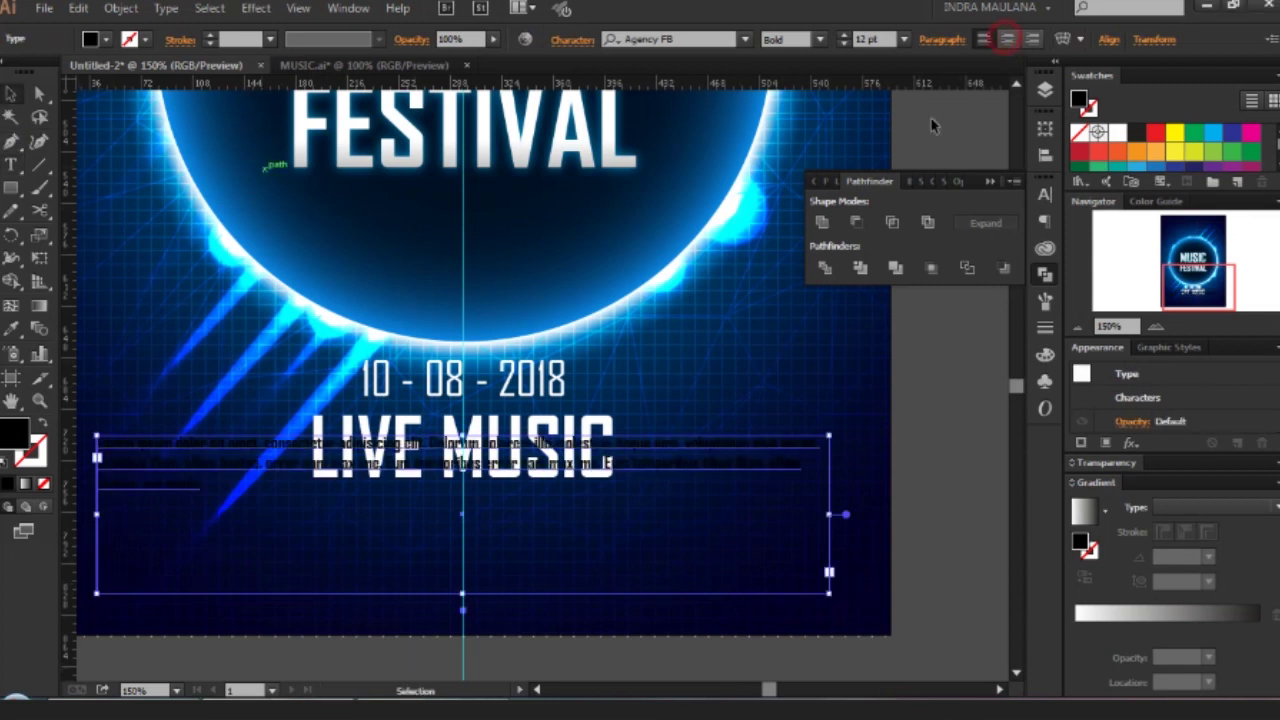
click(105, 39)
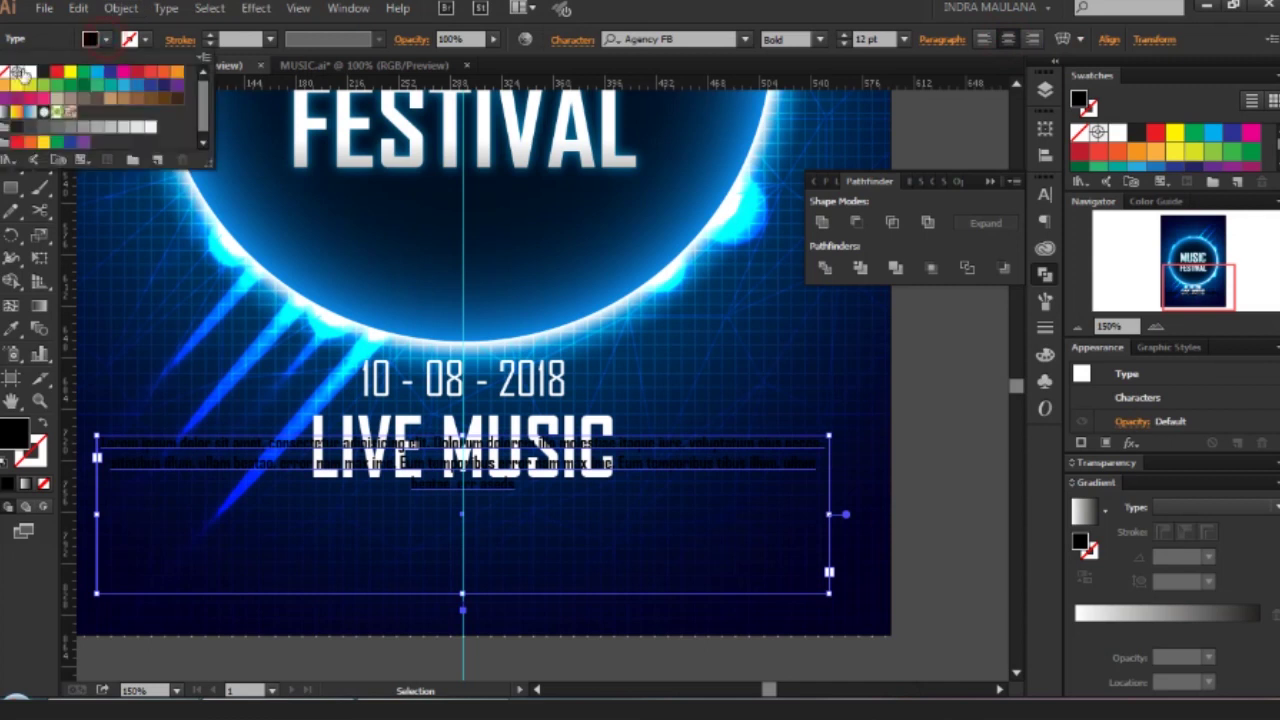
click(29, 74)
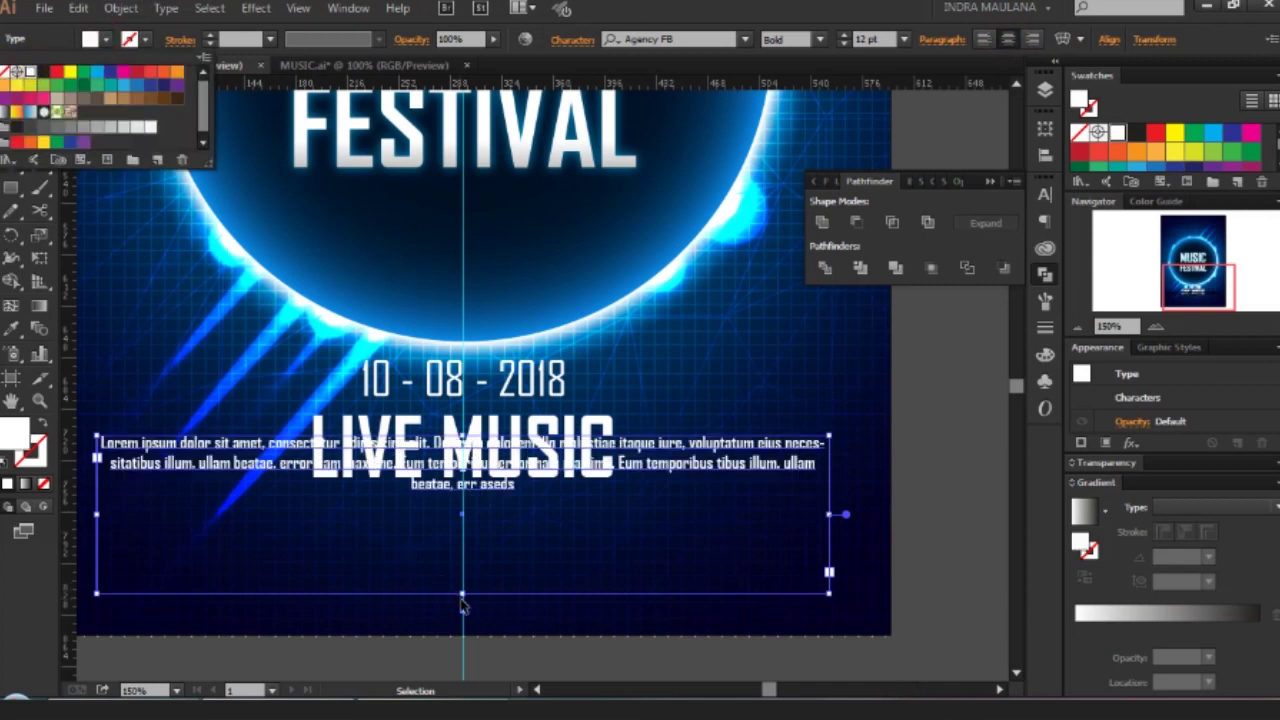
click(820, 39)
click(786, 54)
Move the paragraph lower and narrow its box evenly on both sides.
drag(553, 452, 555, 497)
scroll(750, 540, down, 2)
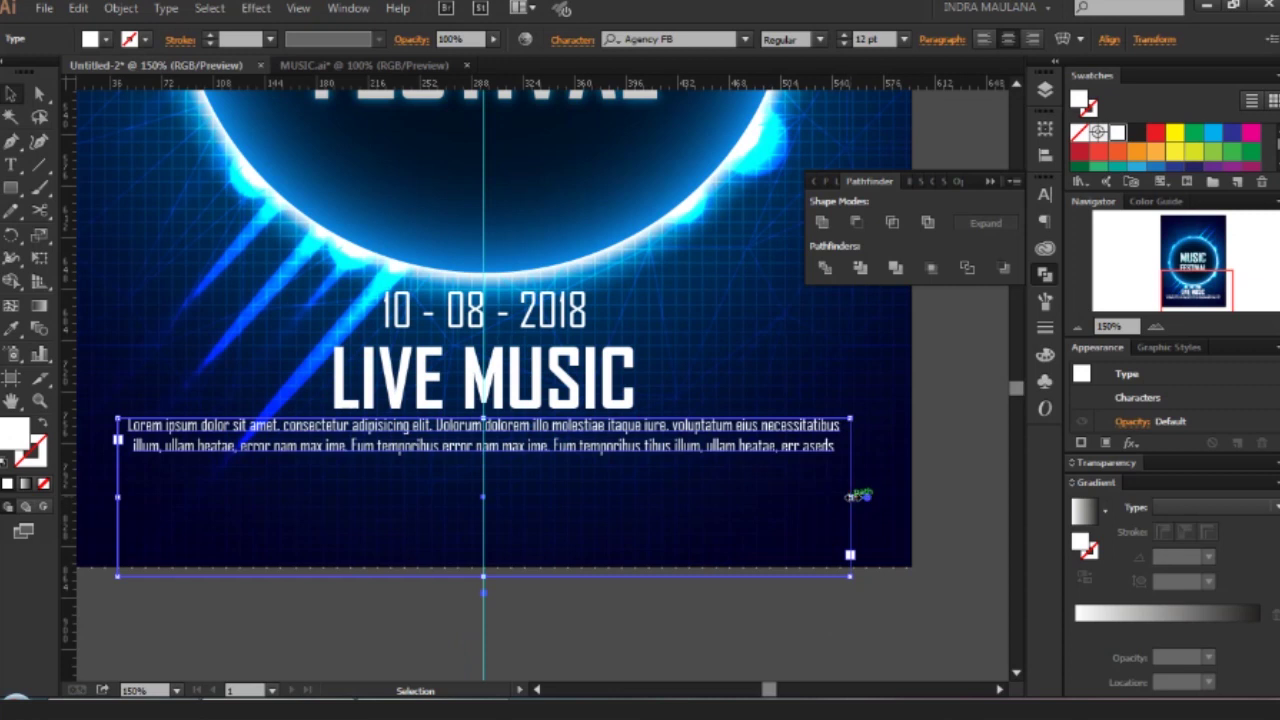
drag(852, 496, 672, 496)
key(ctrl+shift+a)
scroll(760, 440, down, 4)
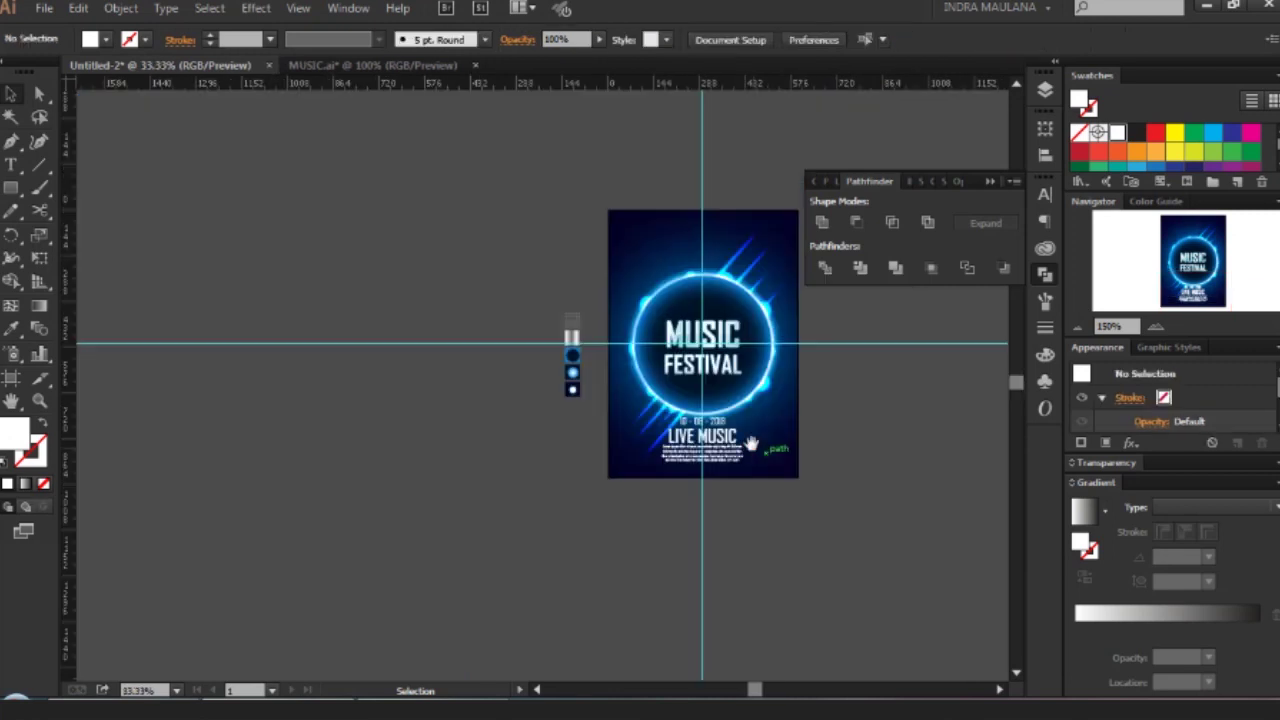
Make the lorem ipsum box shorter and wider so it wraps in three centred lines.
scroll(730, 490, up, 3)
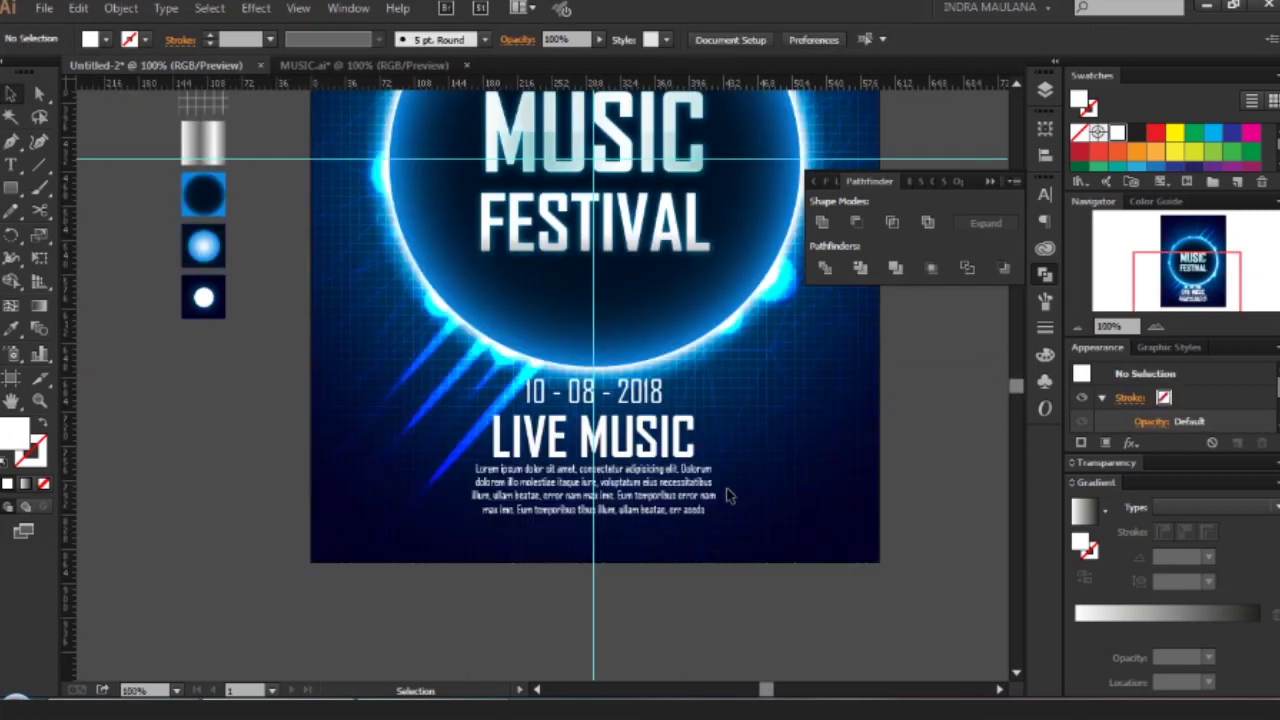
click(672, 495)
drag(595, 568, 595, 536)
drag(720, 500, 779, 500)
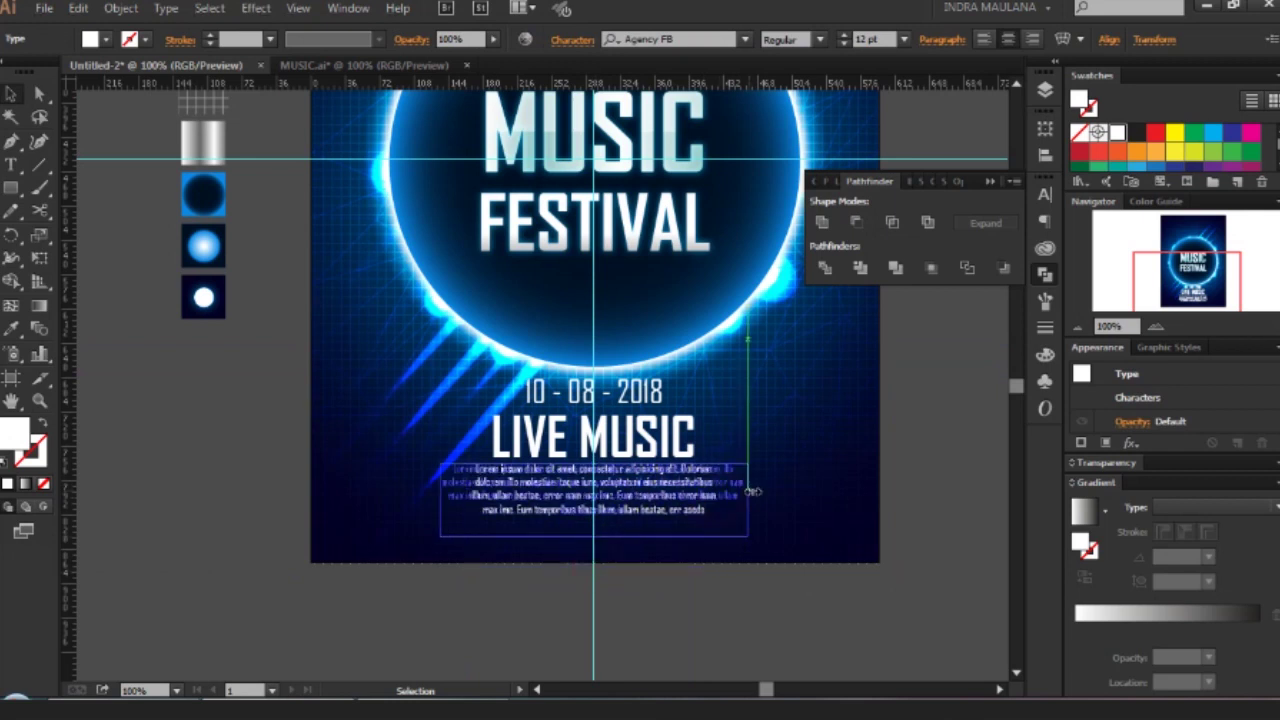
click(812, 438)
Pan and zoom out to review the finished poster.
drag(808, 417, 768, 507)
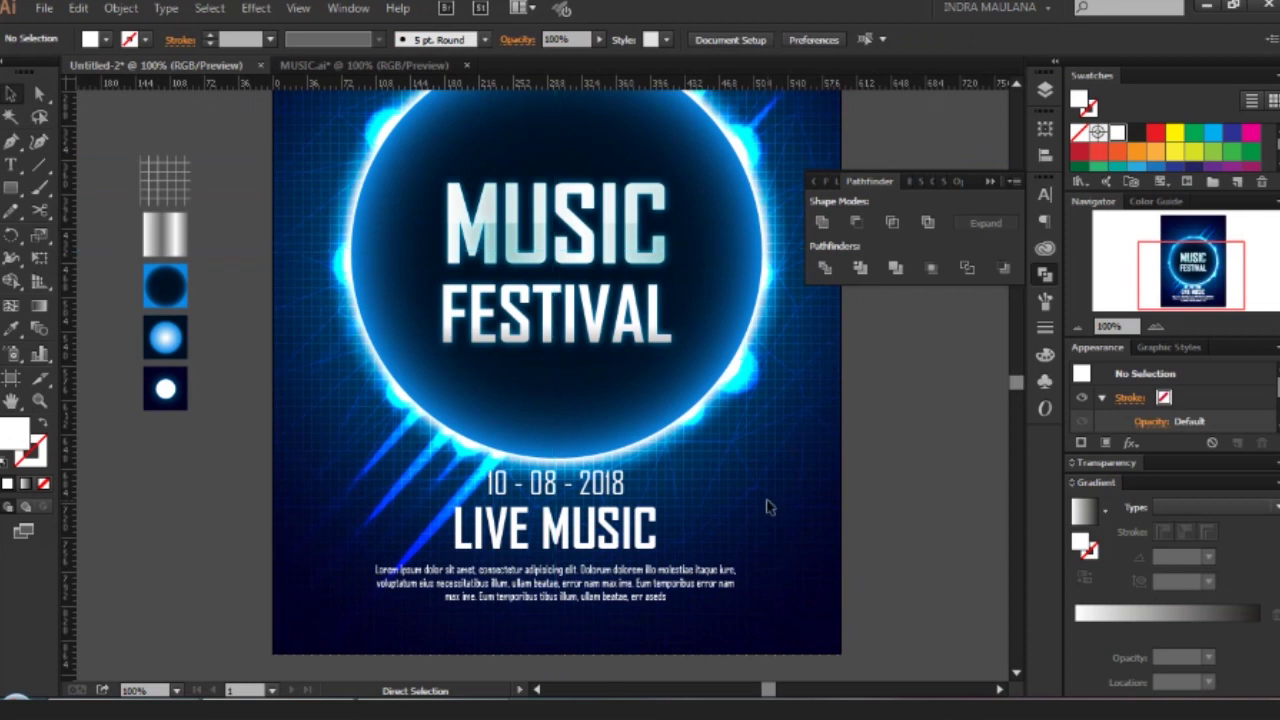
scroll(768, 507, down, 2)
drag(782, 515, 740, 484)
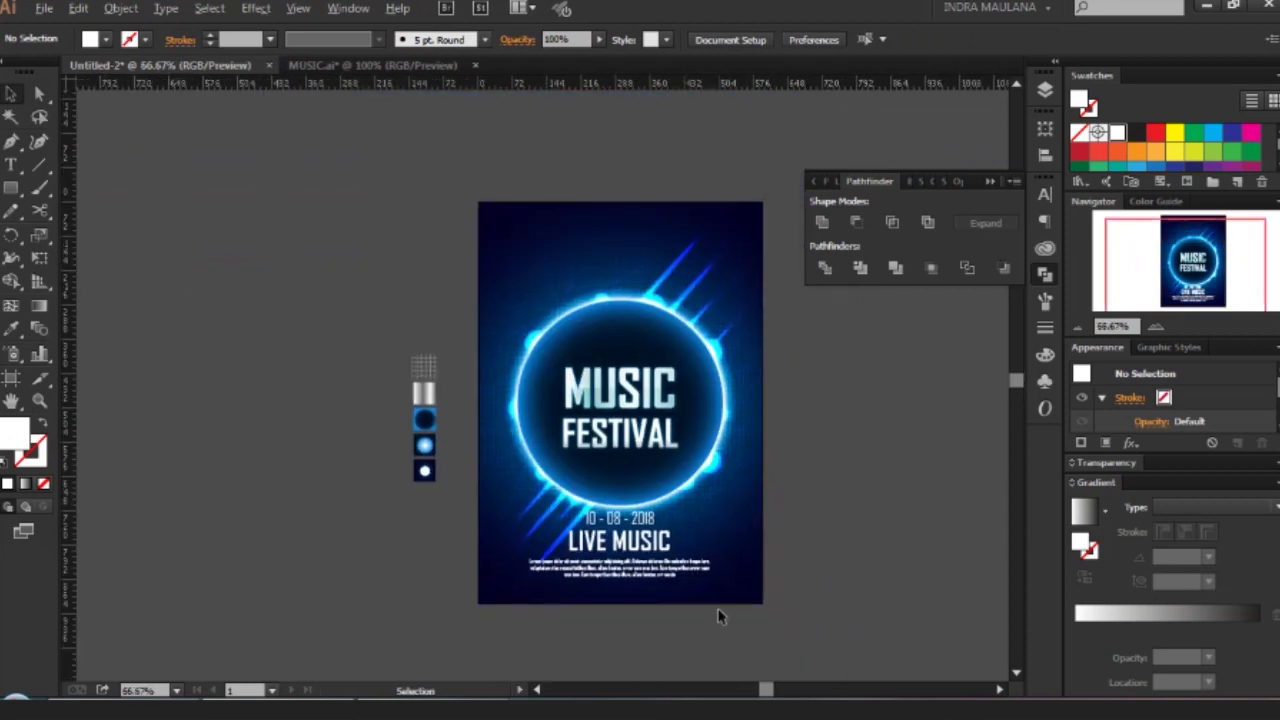
scroll(728, 560, up, 1)
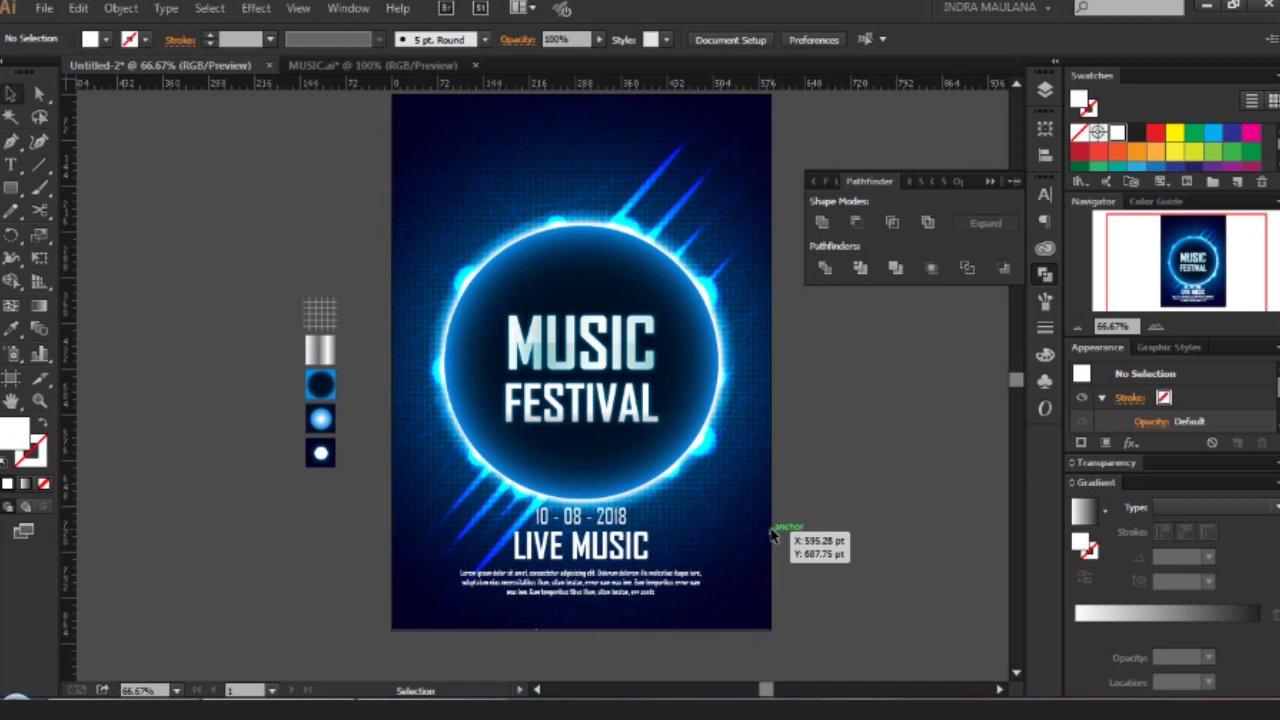